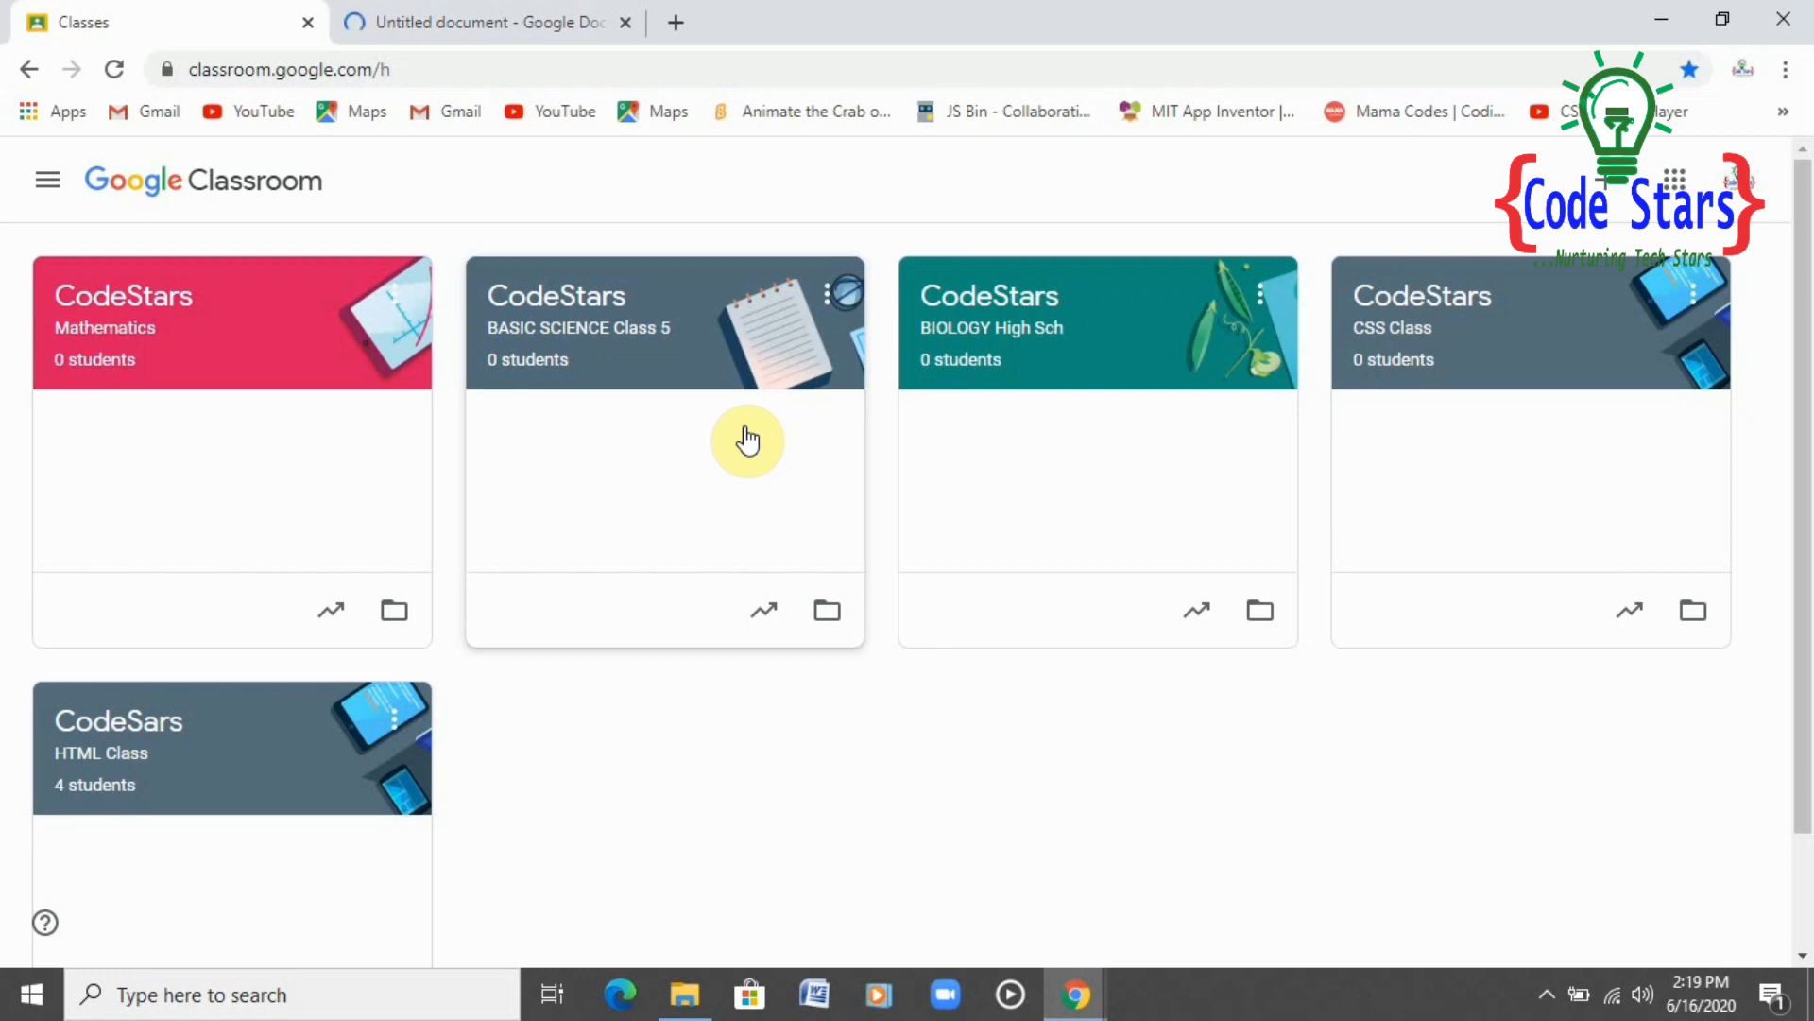
Open the Mathematics class and start a new material post in its classwork
{"action": "left_click", "coordinate": [95, 297]}
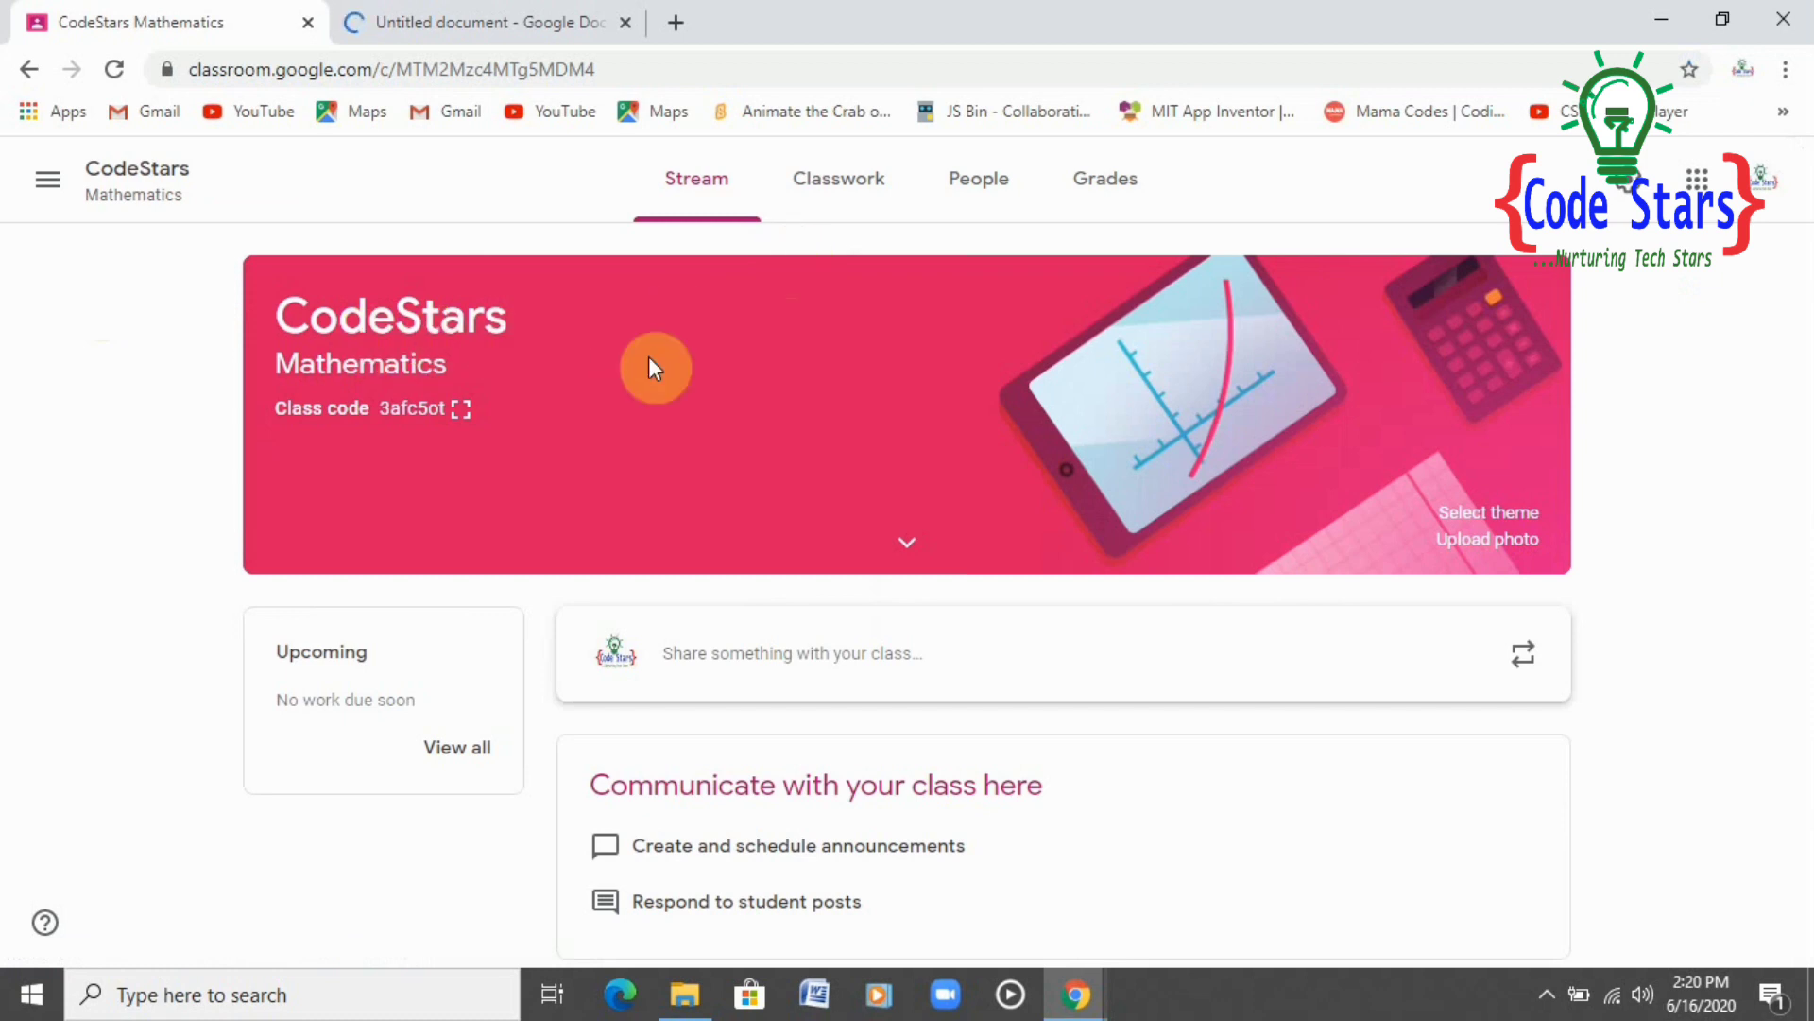
{"action": "left_click", "coordinate": [851, 179]}
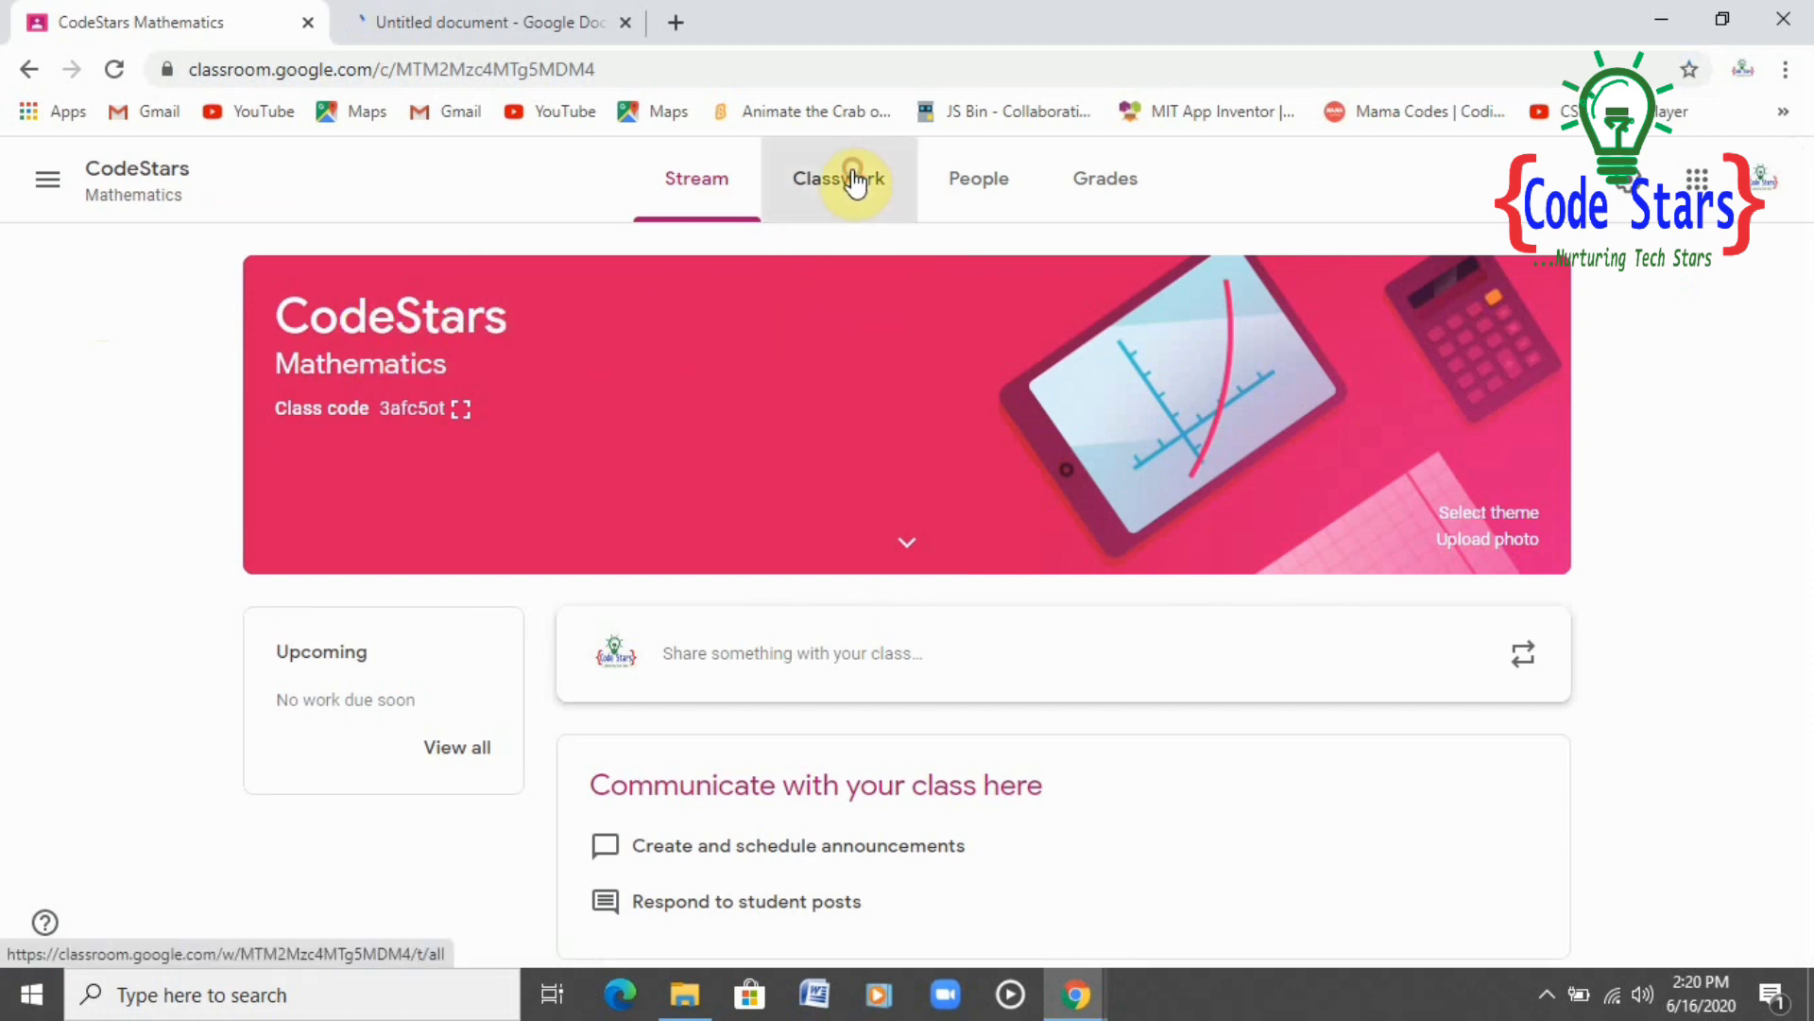
{"action": "left_click", "coordinate": [477, 288]}
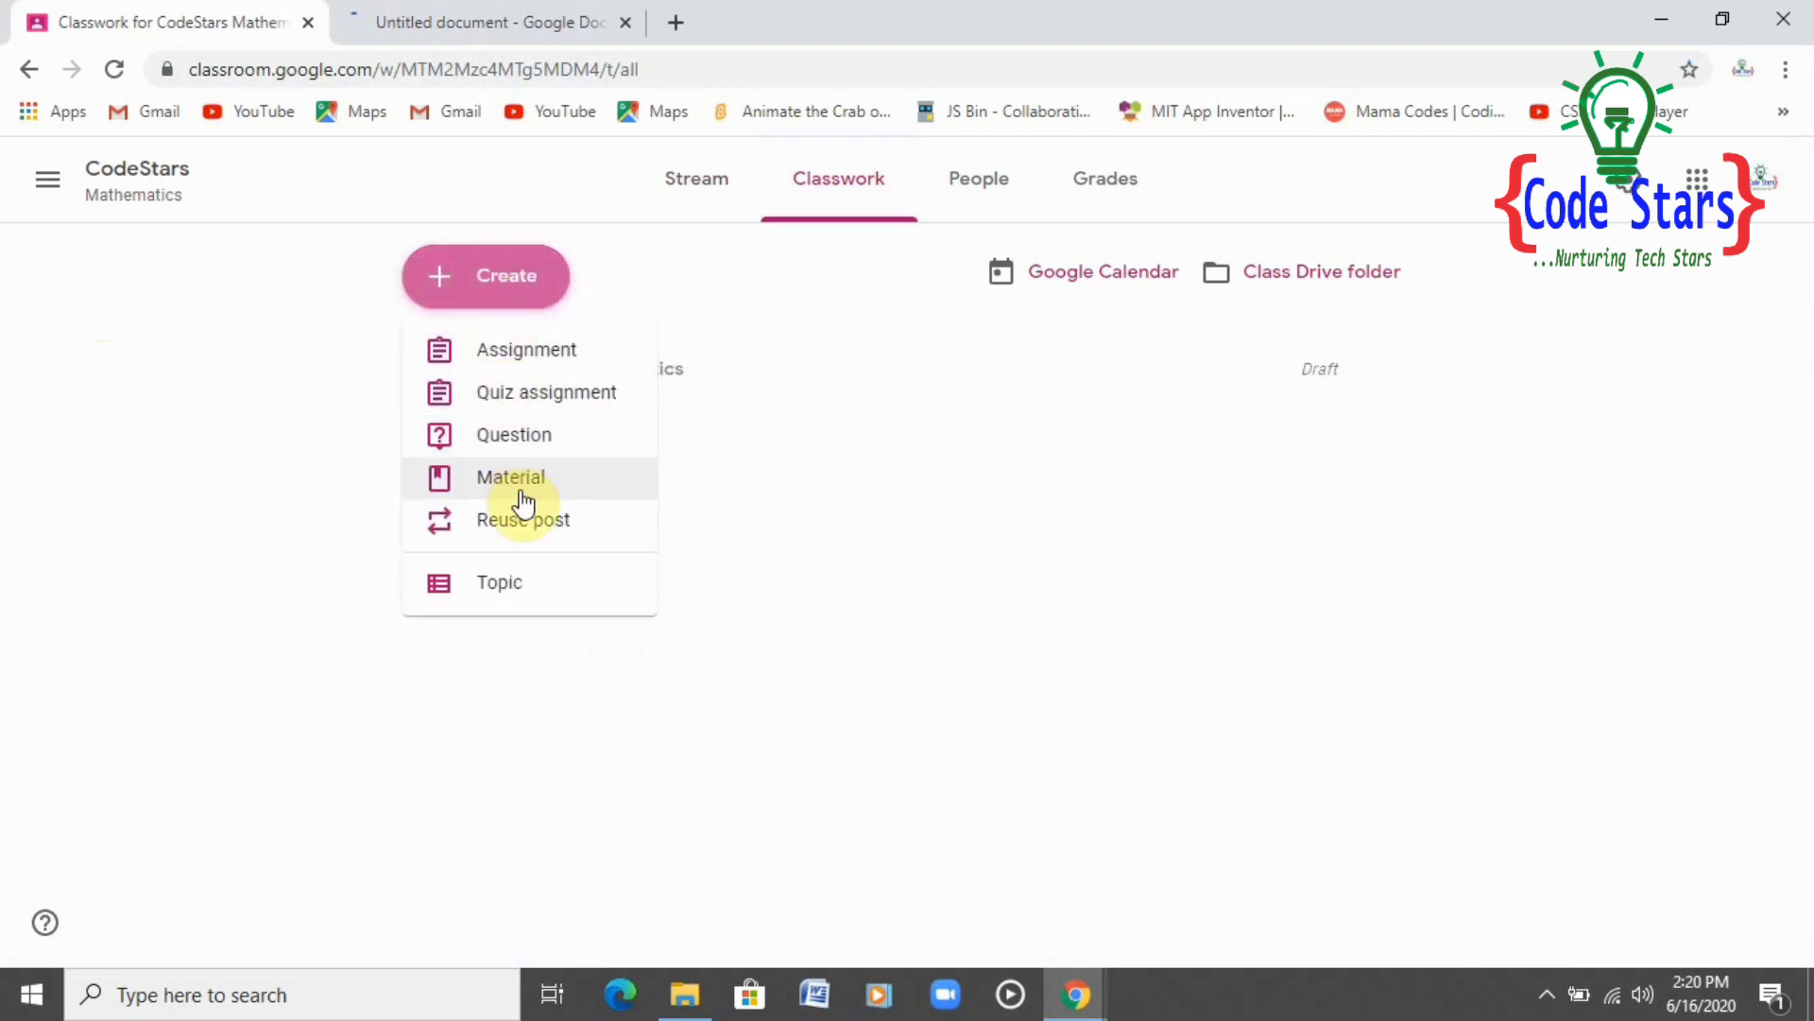
{"action": "left_click", "coordinate": [523, 481]}
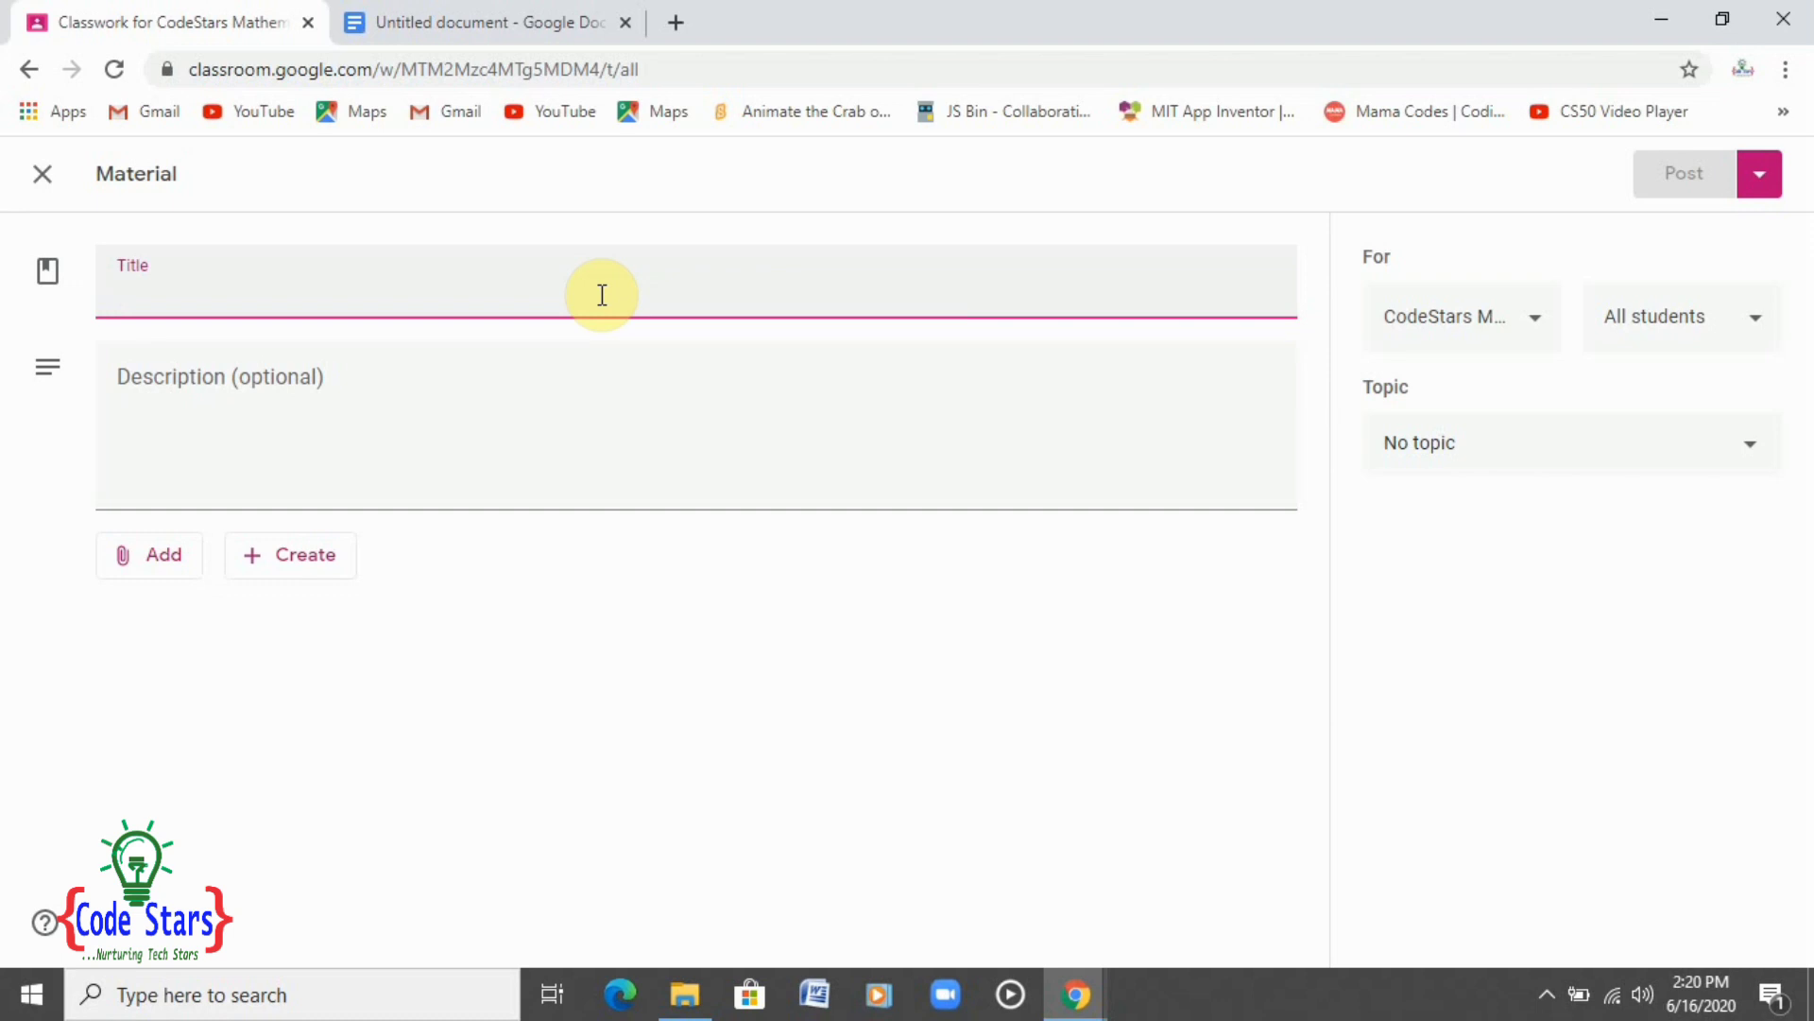
Title the material "Lesson On Statistics"
{"action": "type", "text": "Sta"}
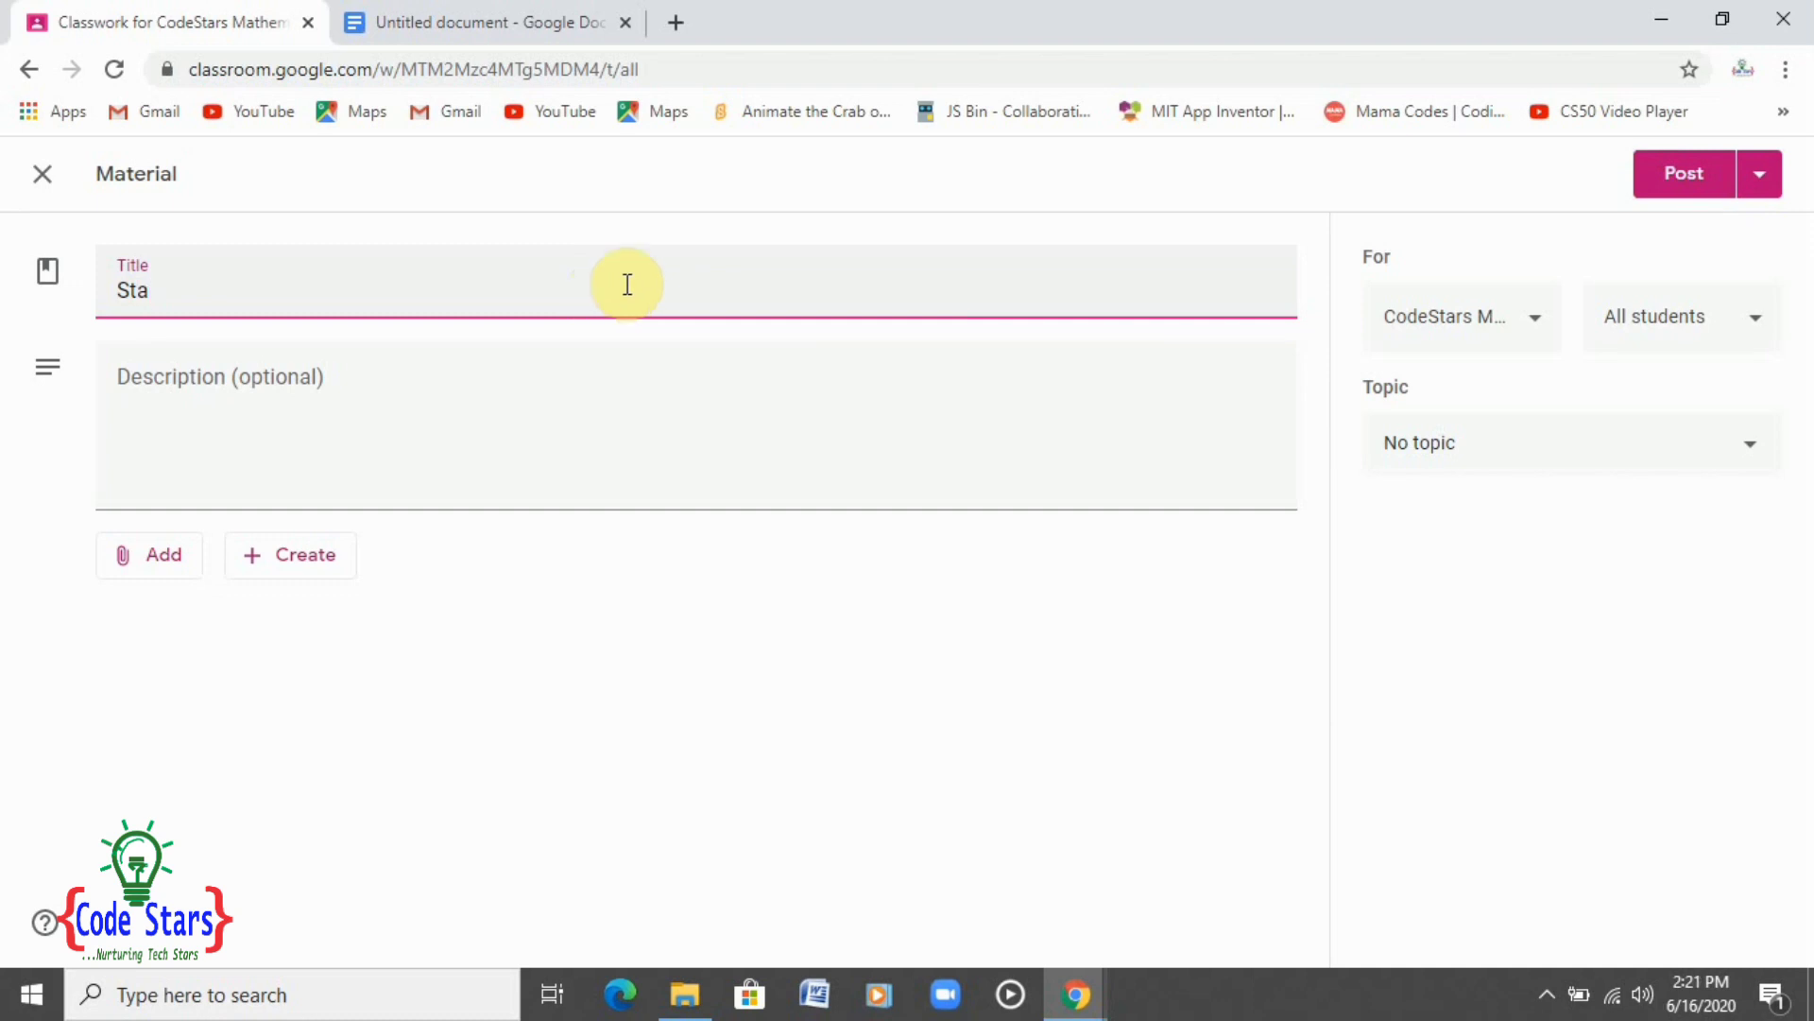
{"action": "type", "text": "tiis"}
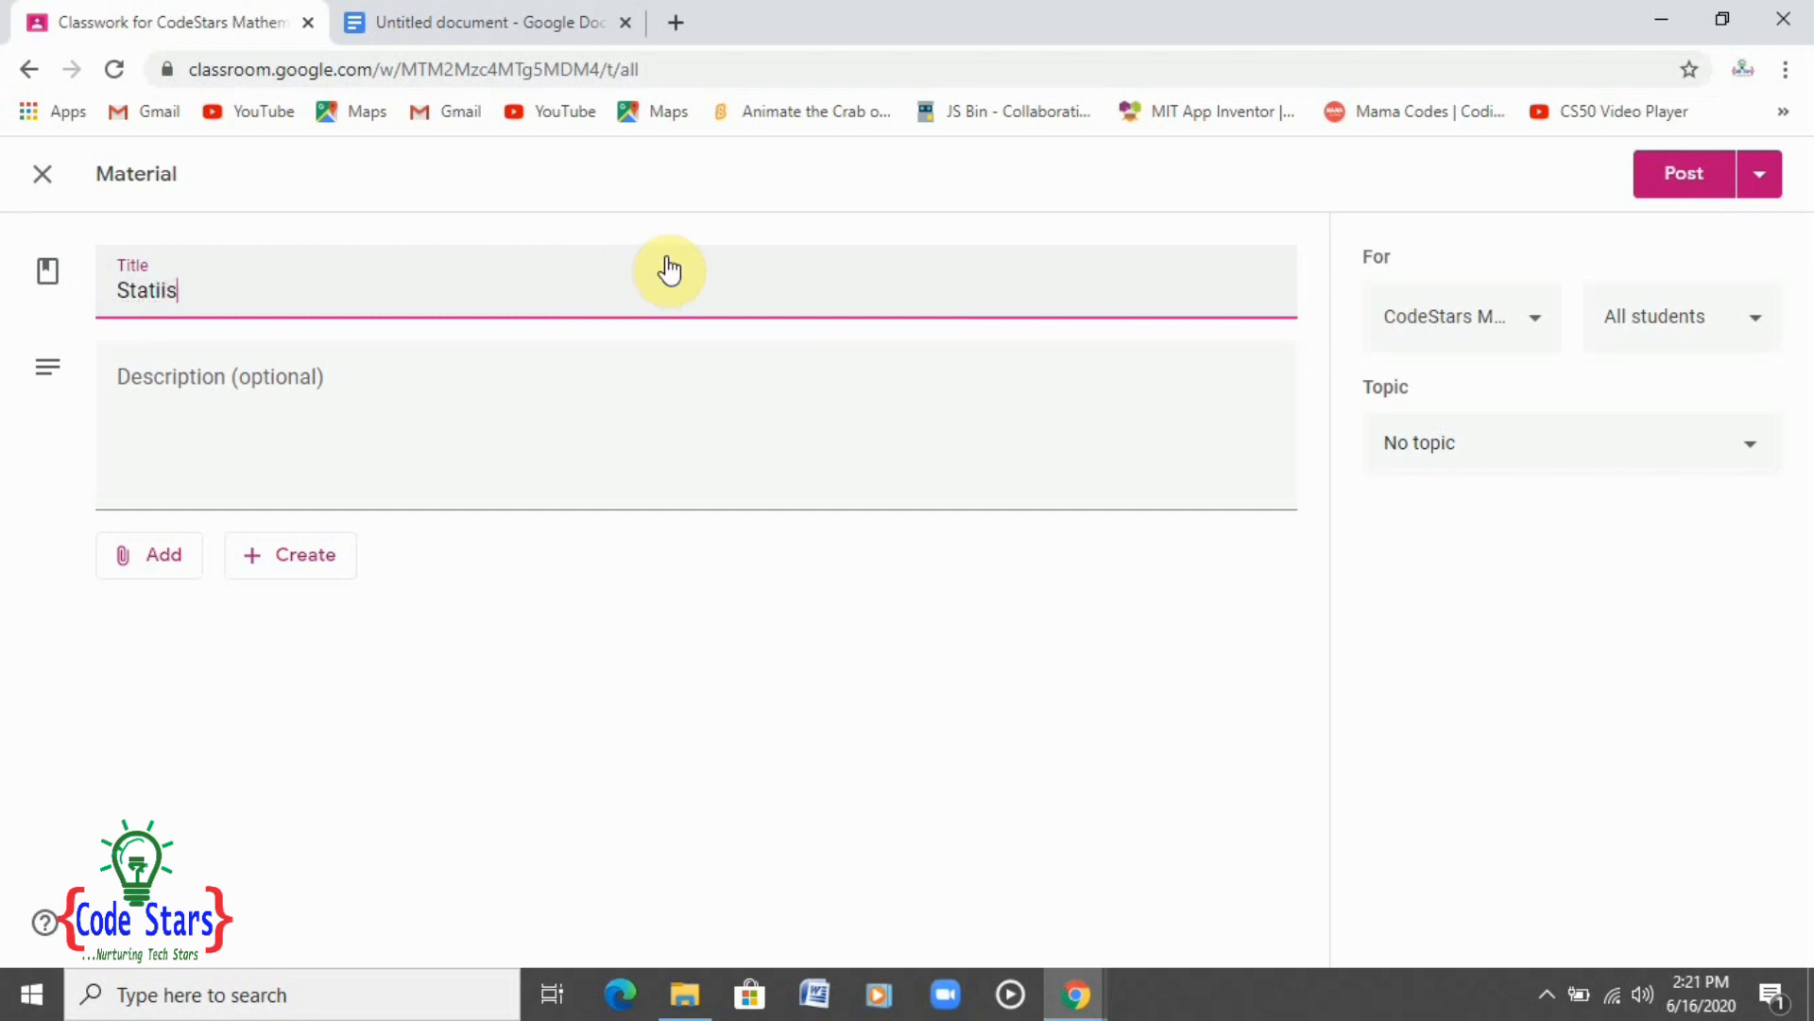
{"action": "key", "text": "BackSpace"}
{"action": "key", "text": "BackSpace"}
{"action": "type", "text": "stics"}
{"action": "key", "text": "Left"}
{"action": "key", "text": "Left"}
{"action": "key", "text": "Left"}
{"action": "key", "text": "Left"}
{"action": "key", "text": "Left"}
{"action": "key", "text": "Left"}
{"action": "key", "text": "Left"}
{"action": "key", "text": "Left"}
{"action": "key", "text": "Left"}
{"action": "key", "text": "Left"}
{"action": "type", "text": "Lesson 0"}
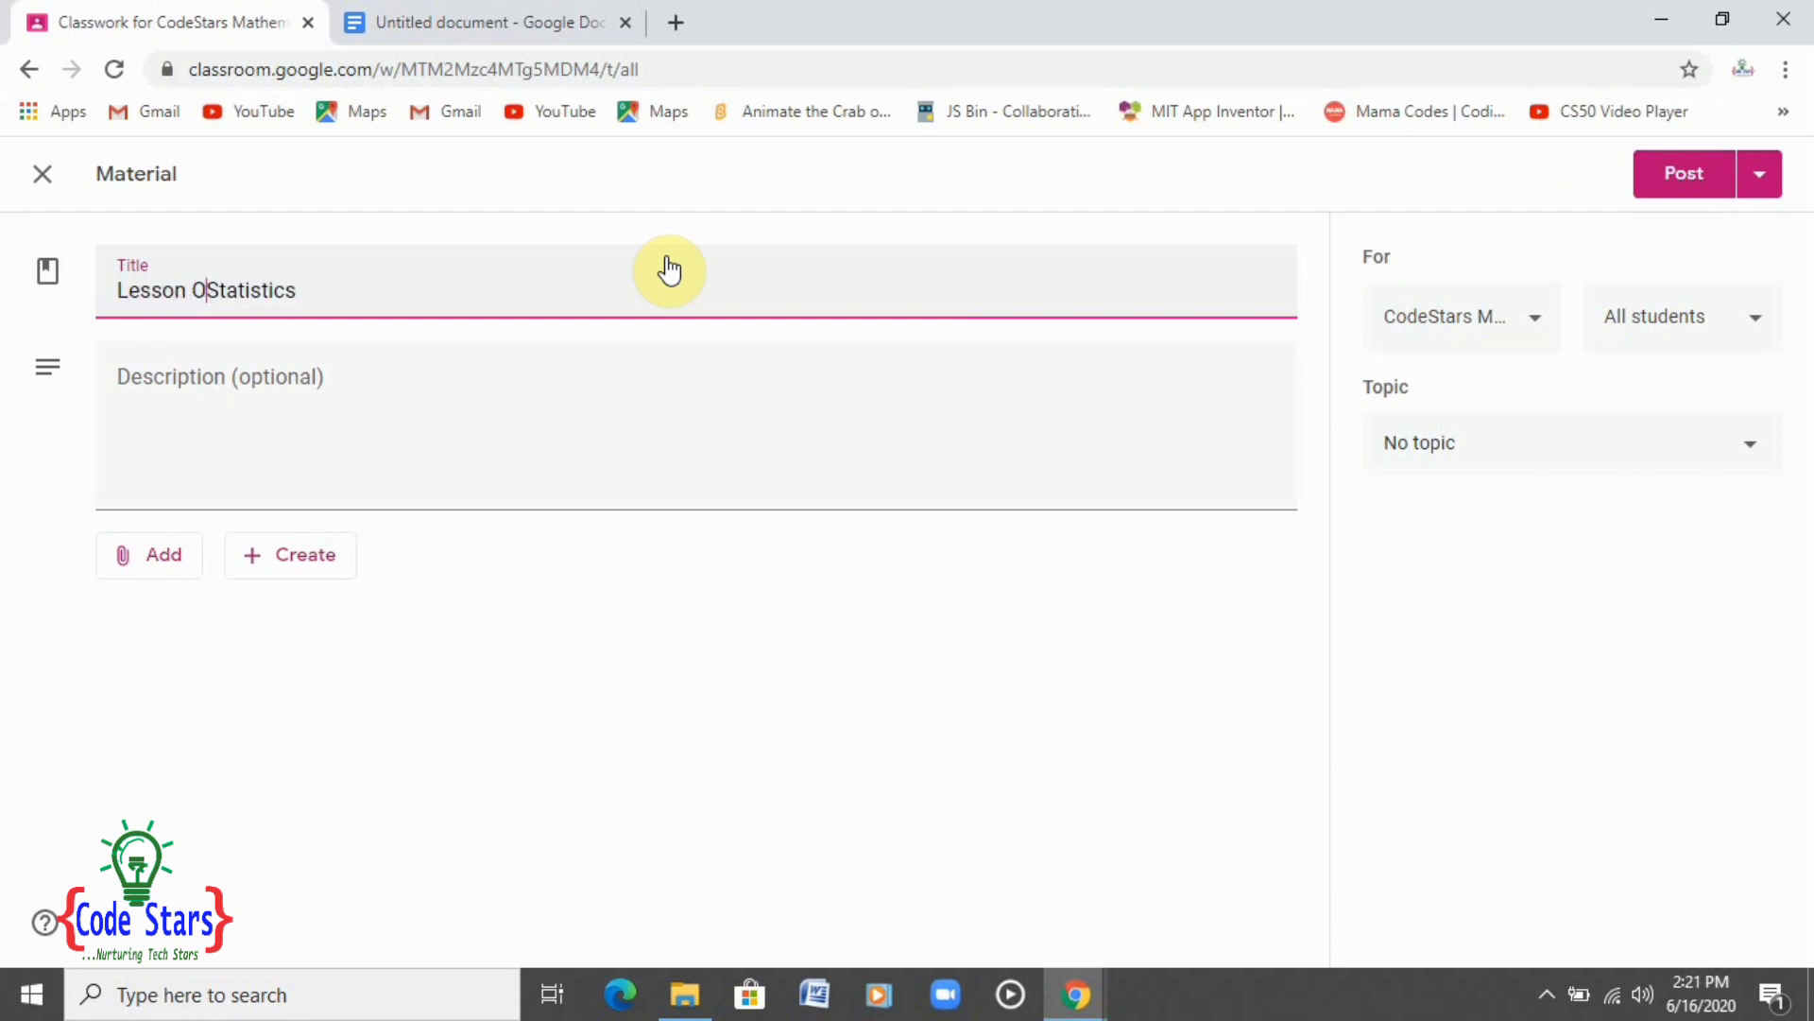
{"action": "type", "text": "n"}
{"action": "left_click", "coordinate": [290, 565]}
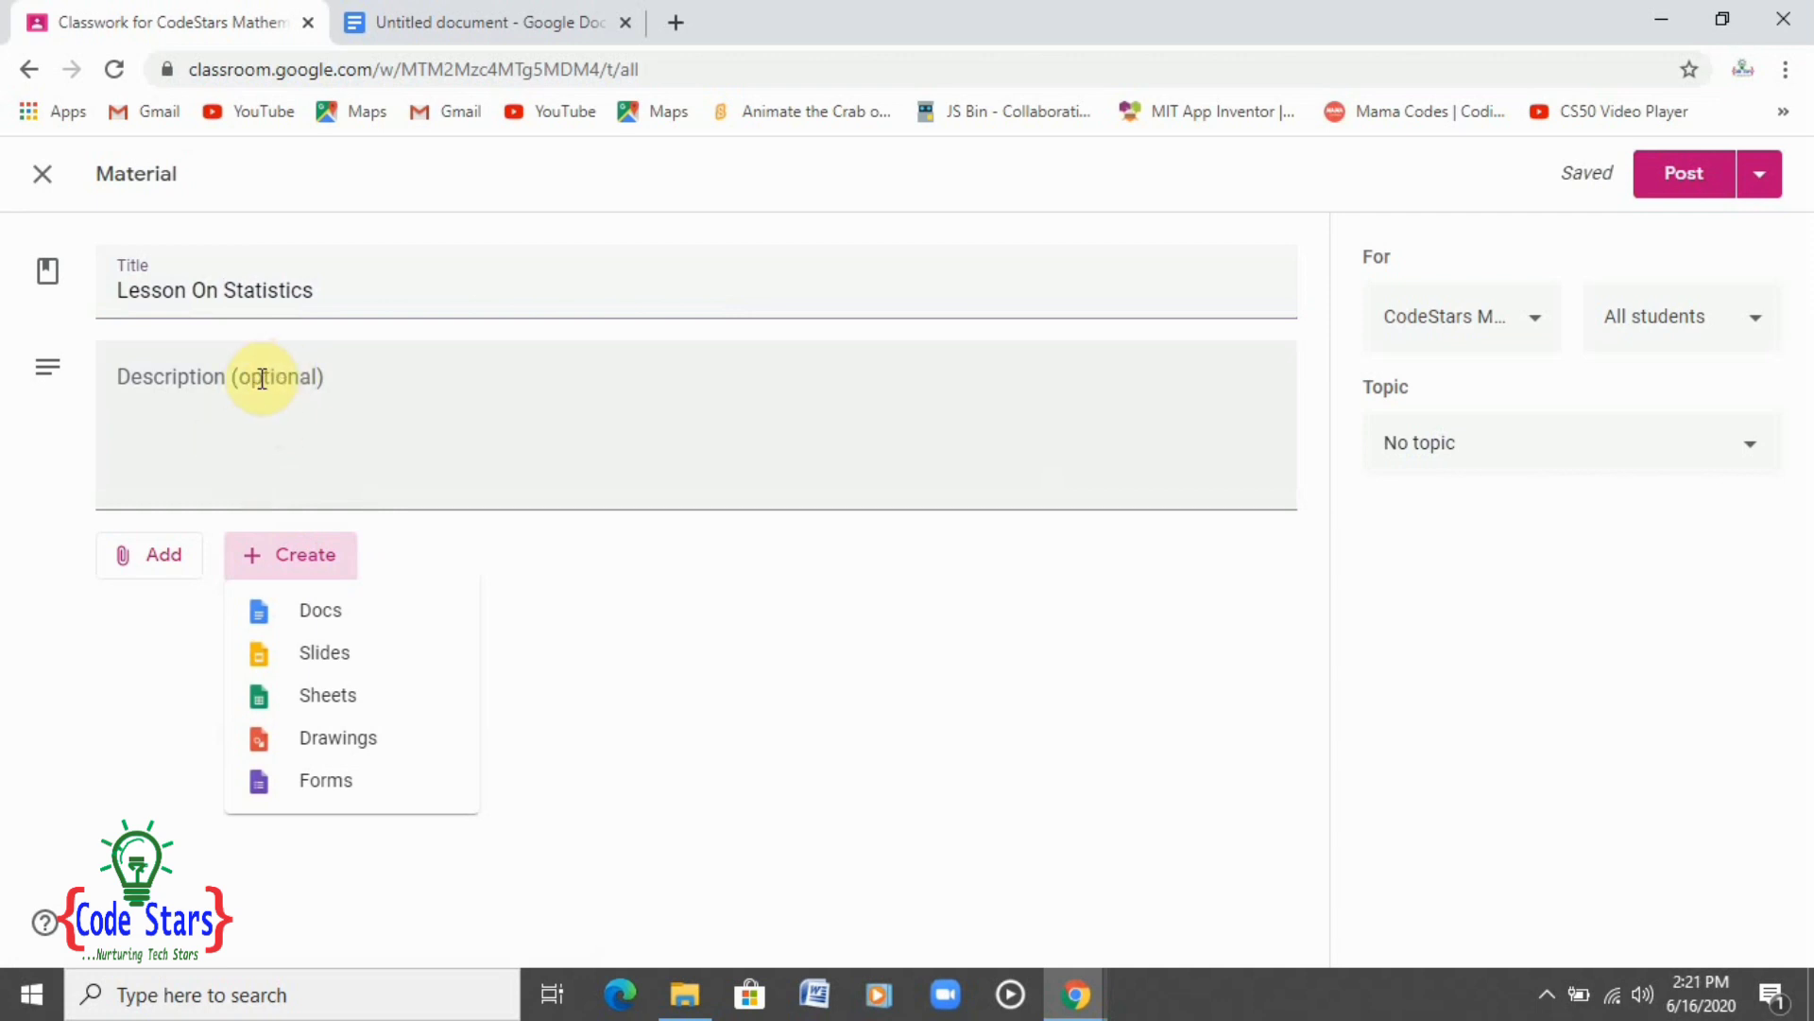
{"action": "left_click", "coordinate": [189, 374]}
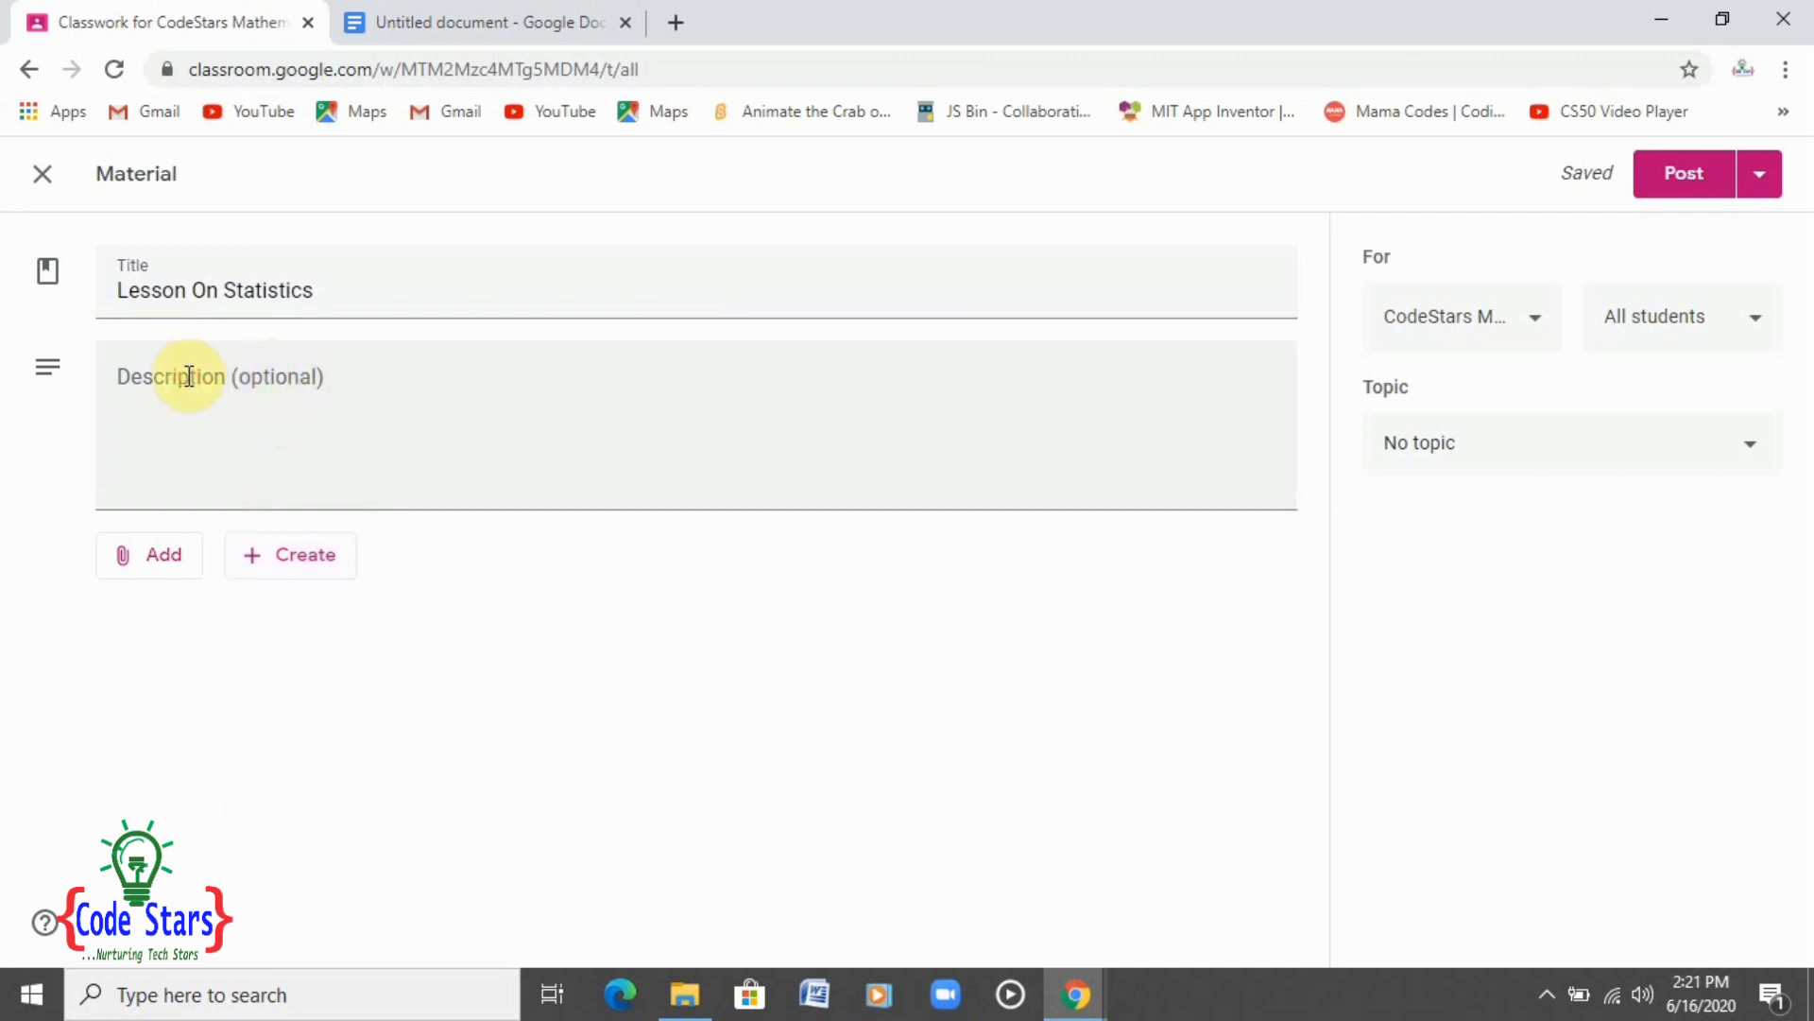
{"action": "left_click", "coordinate": [189, 376]}
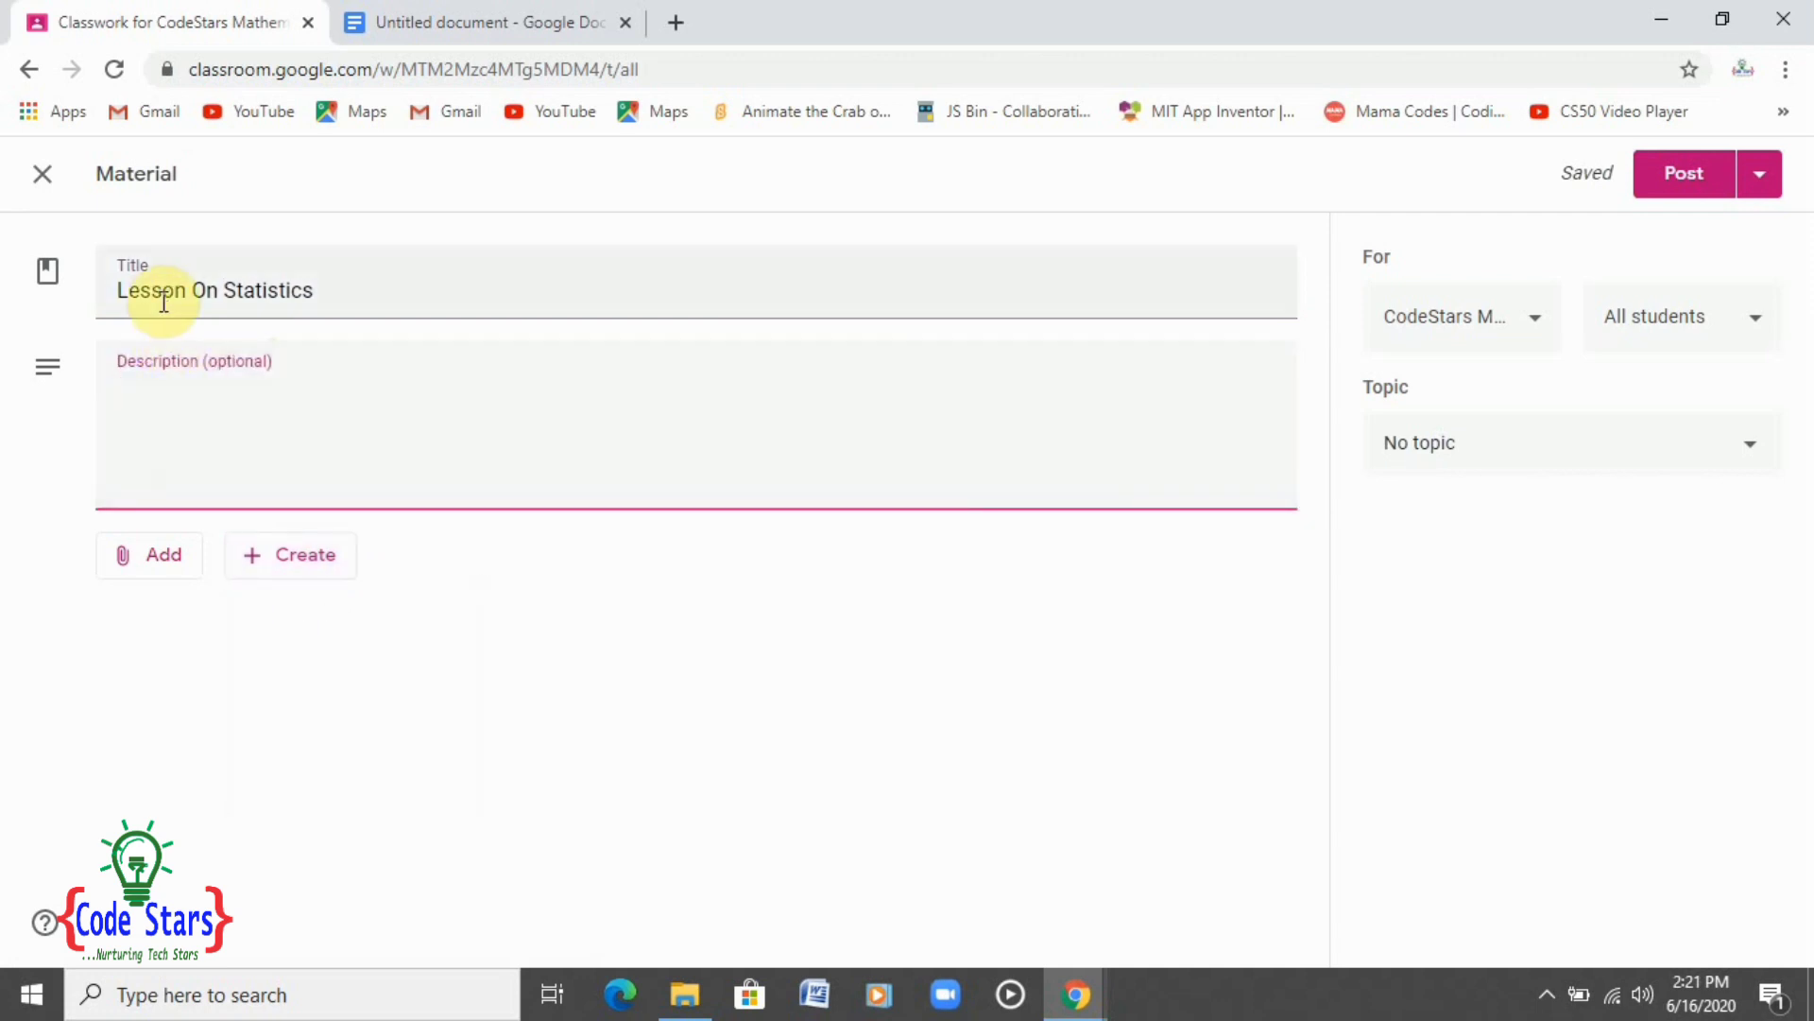
Copy the material's title and use it as the name of a new topic, "Lesson On Statistics"
{"action": "left_click_drag", "start_coordinate": [114, 290], "coordinate": [324, 304]}
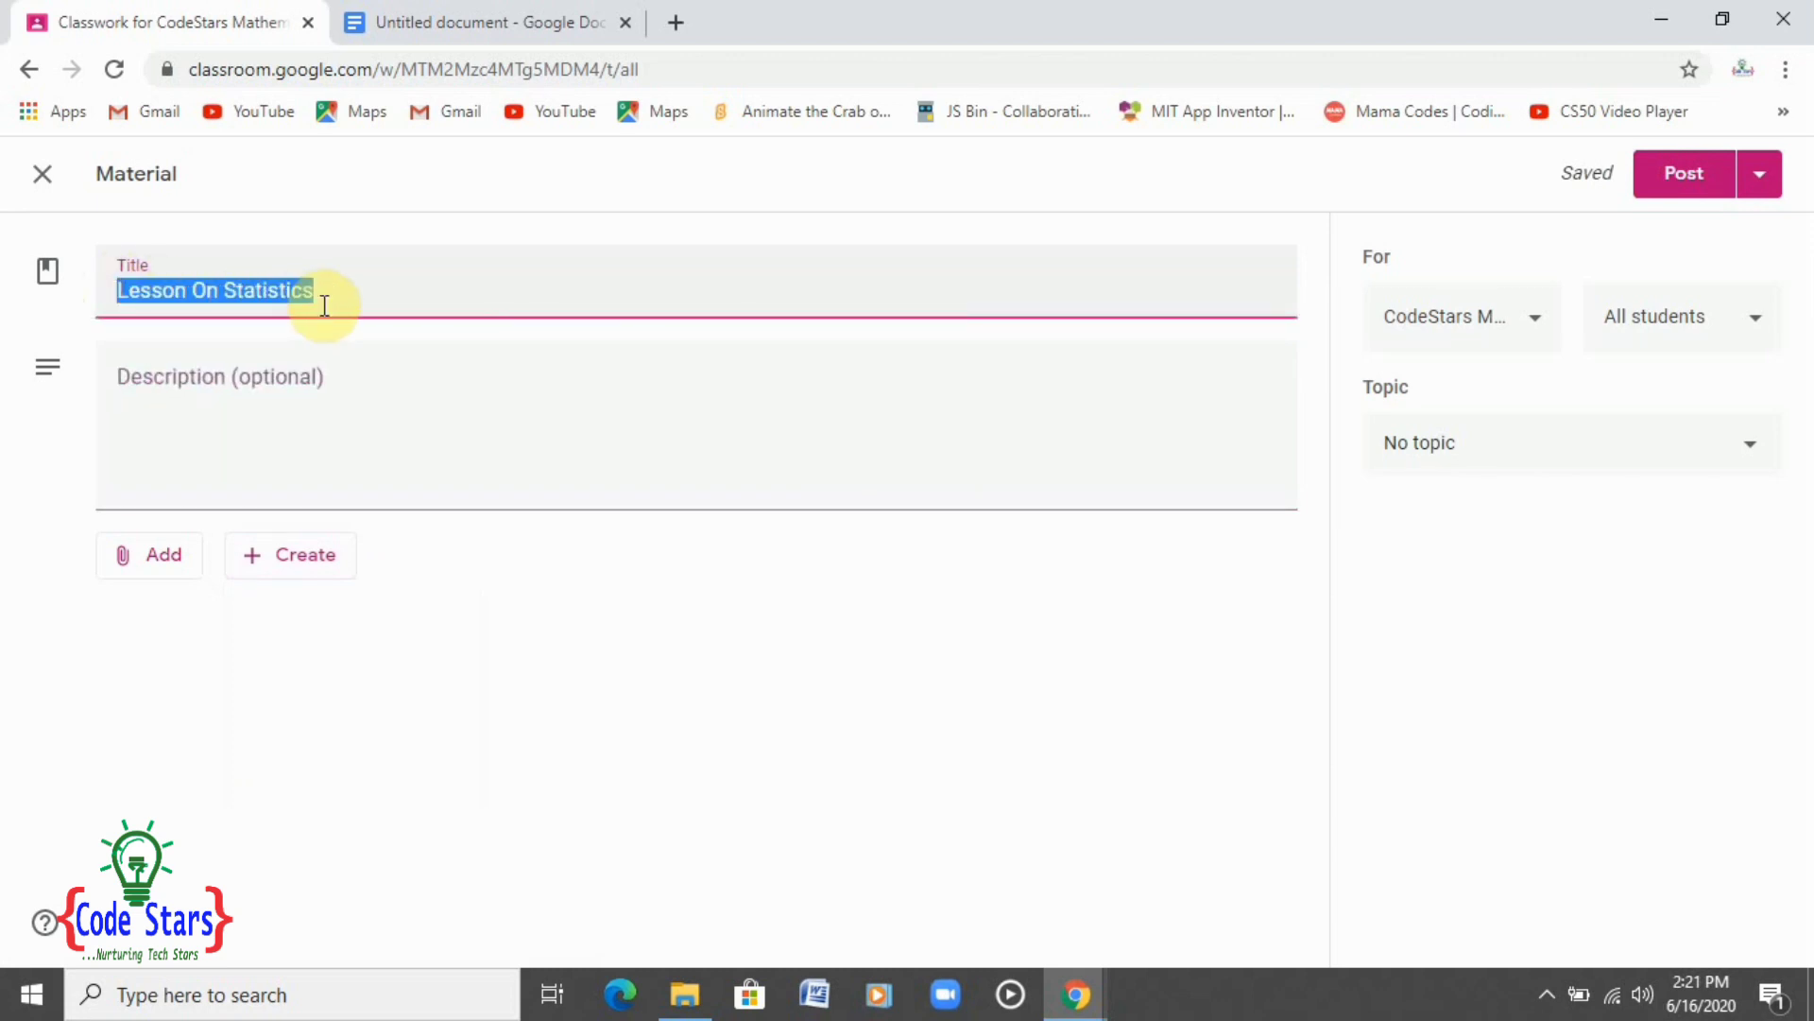
{"action": "right_click", "coordinate": [274, 292]}
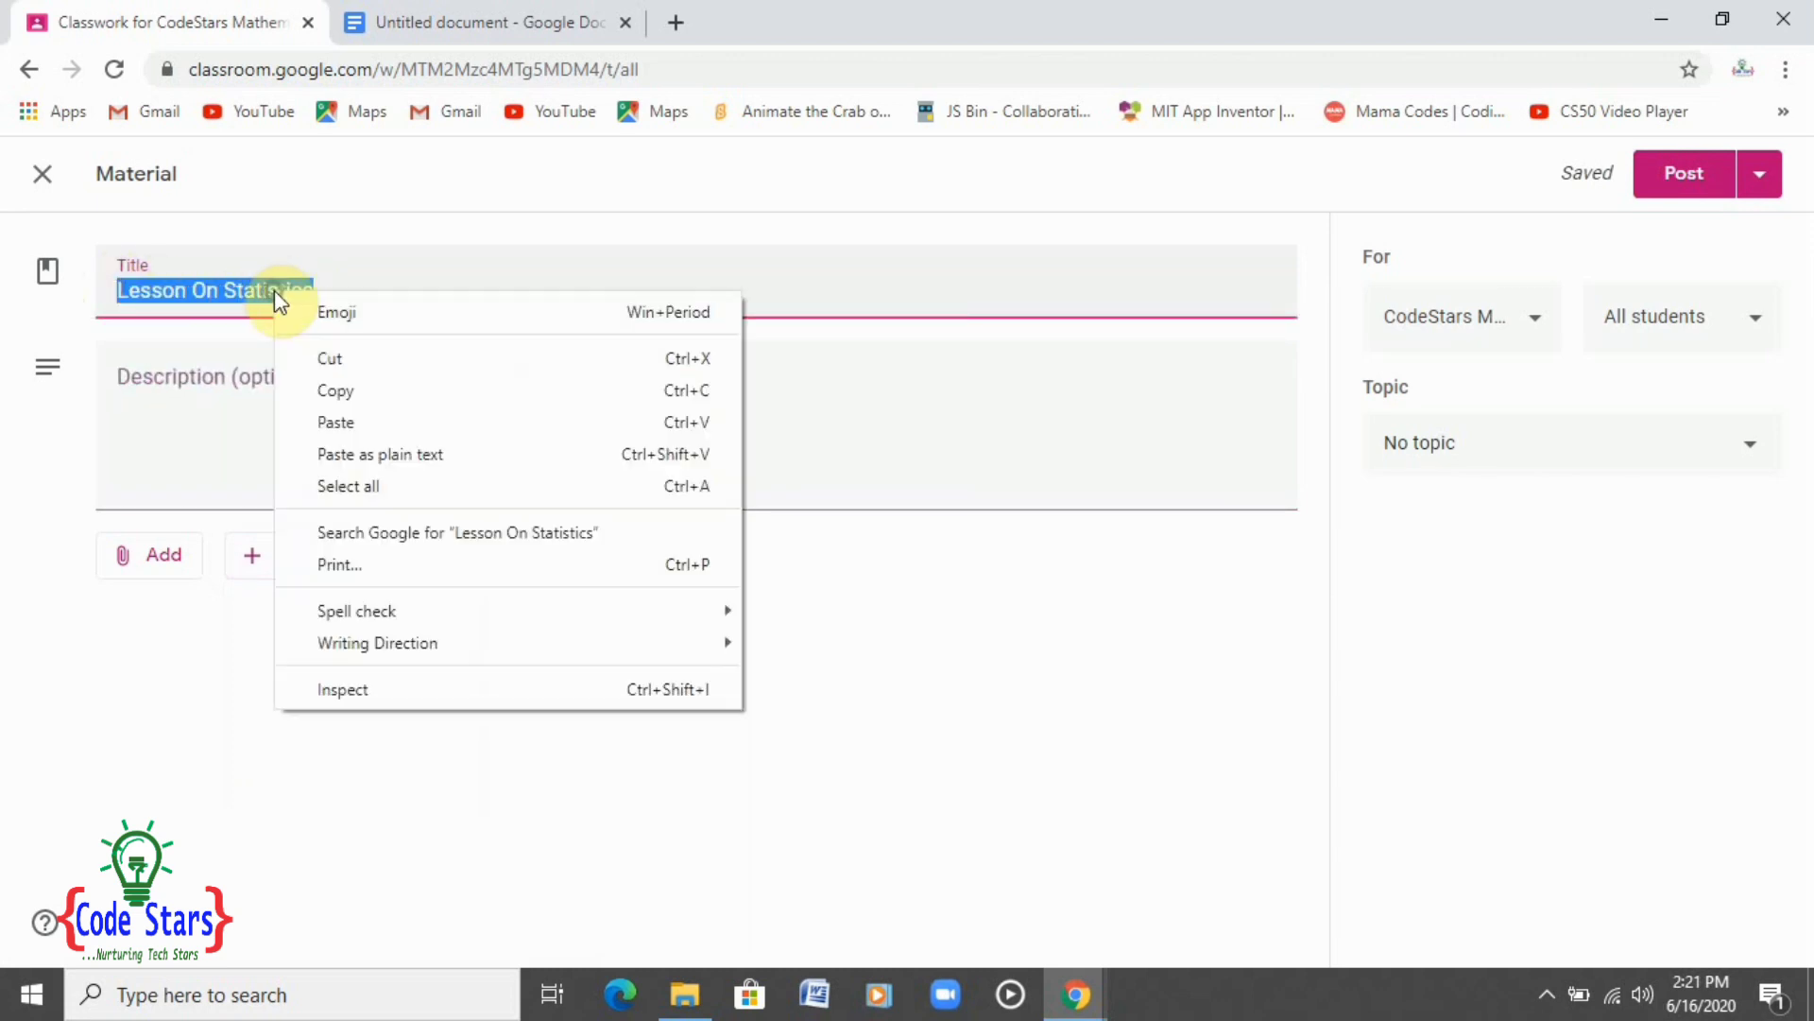
{"action": "left_click", "coordinate": [366, 383]}
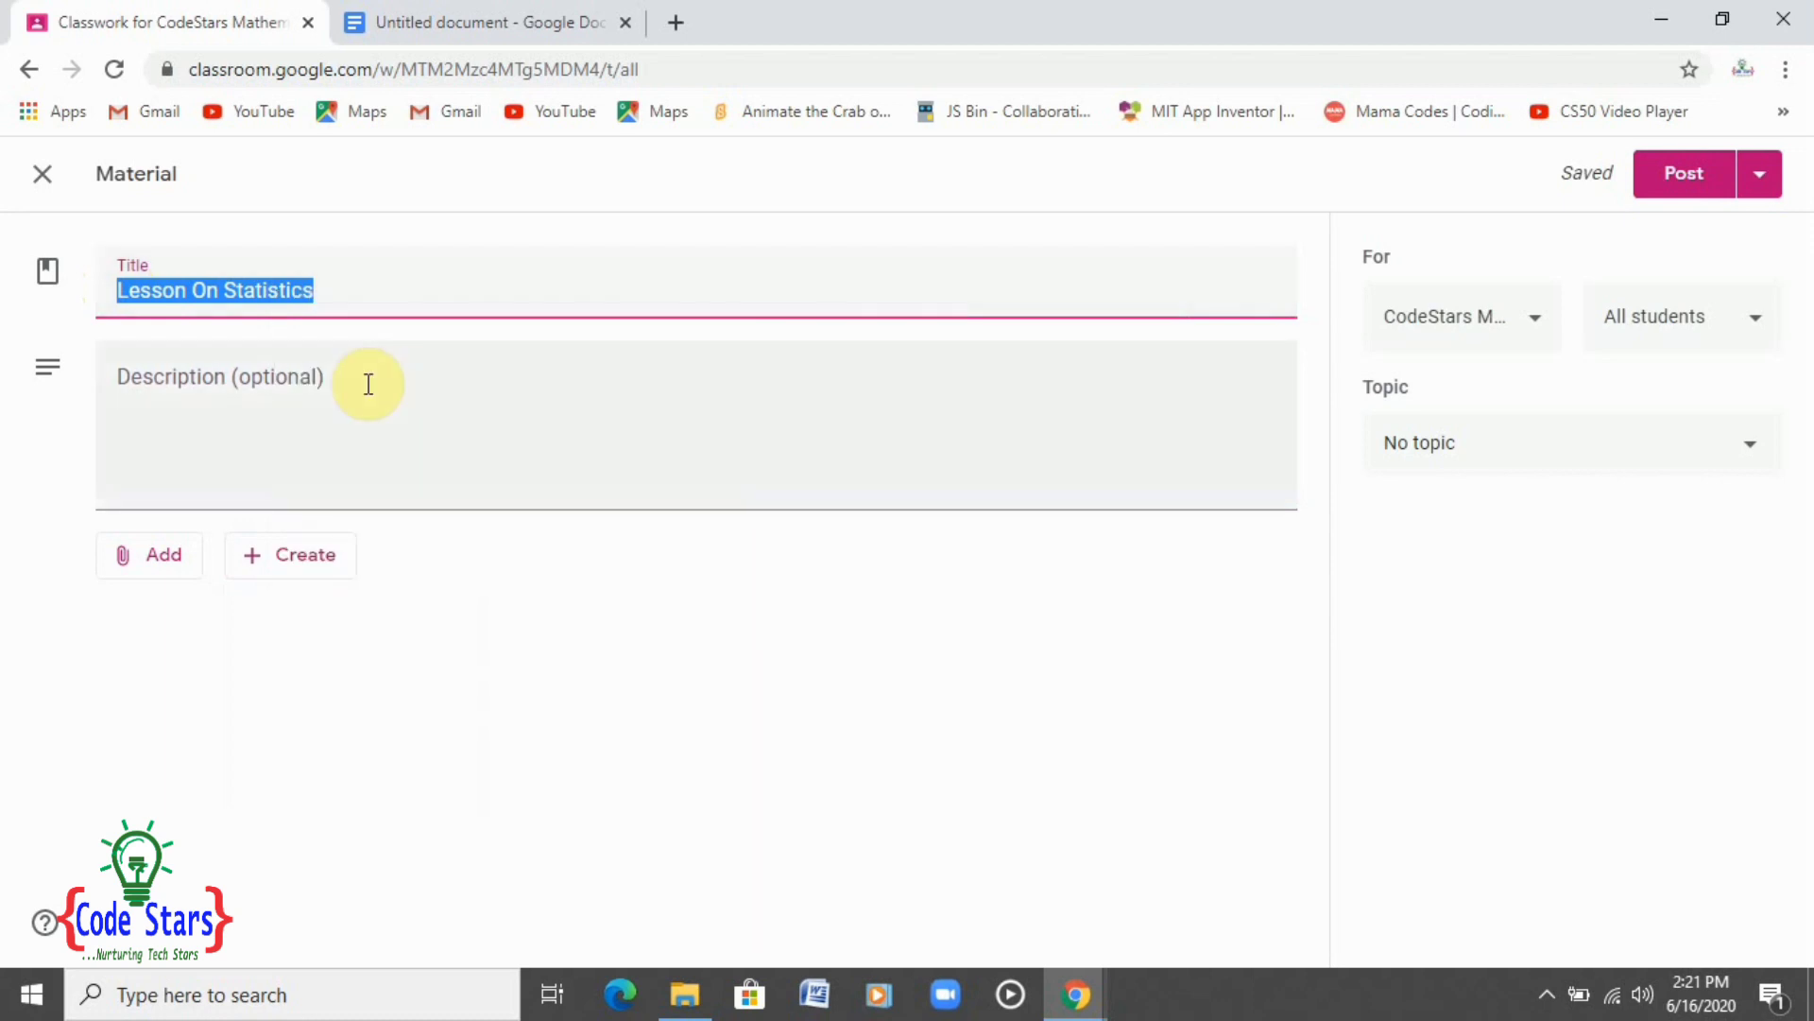
{"action": "left_click", "coordinate": [1479, 446]}
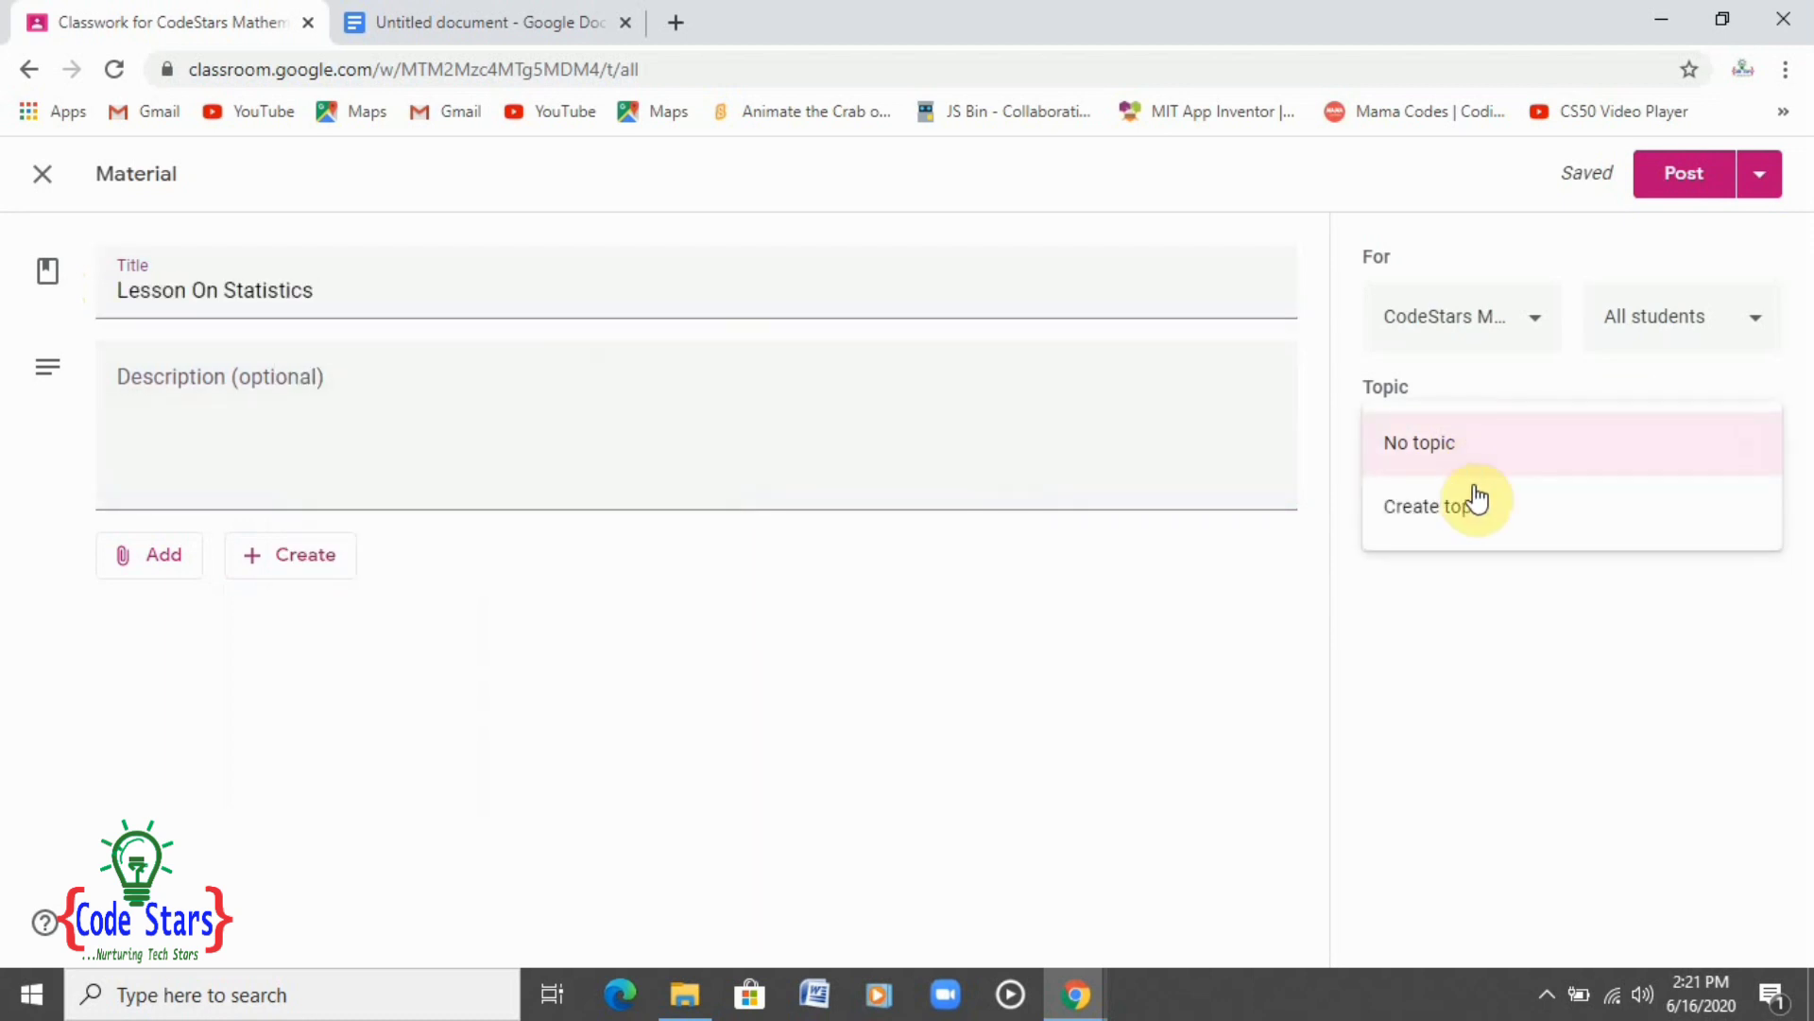
{"action": "left_click", "coordinate": [1477, 501]}
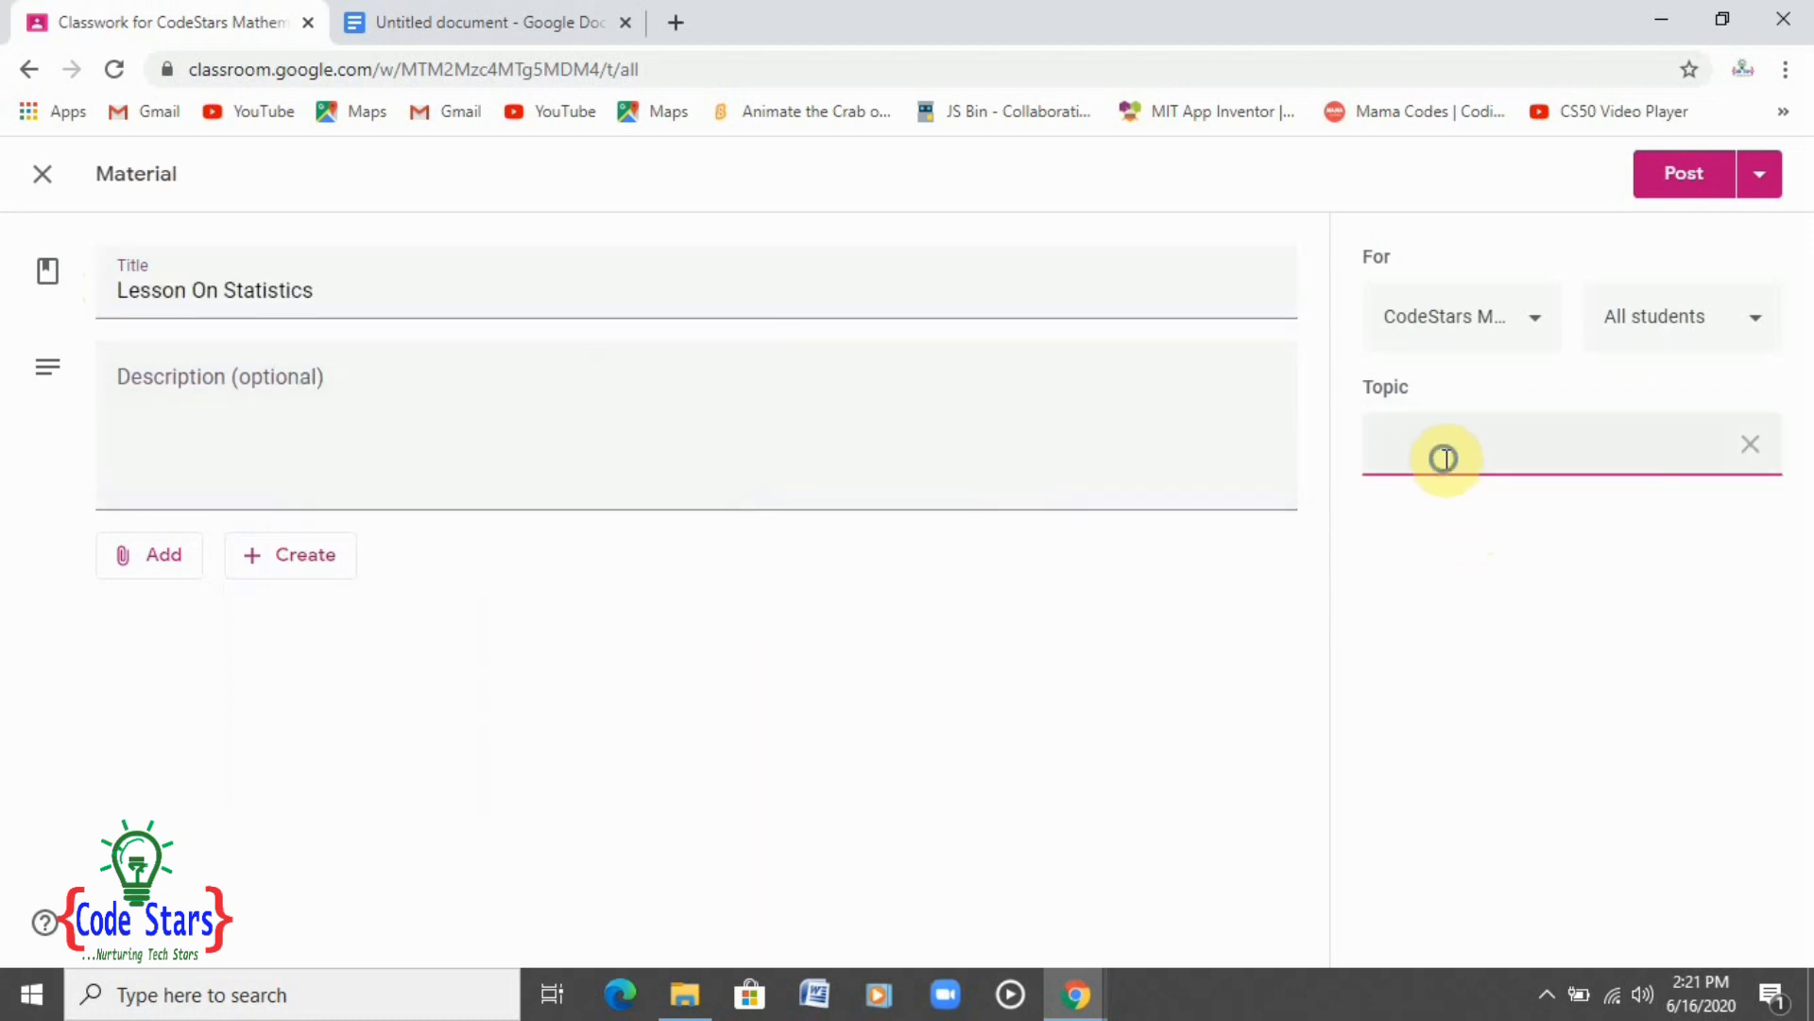
{"action": "right_click", "coordinate": [1444, 458]}
{"action": "left_click", "coordinate": [1464, 666]}
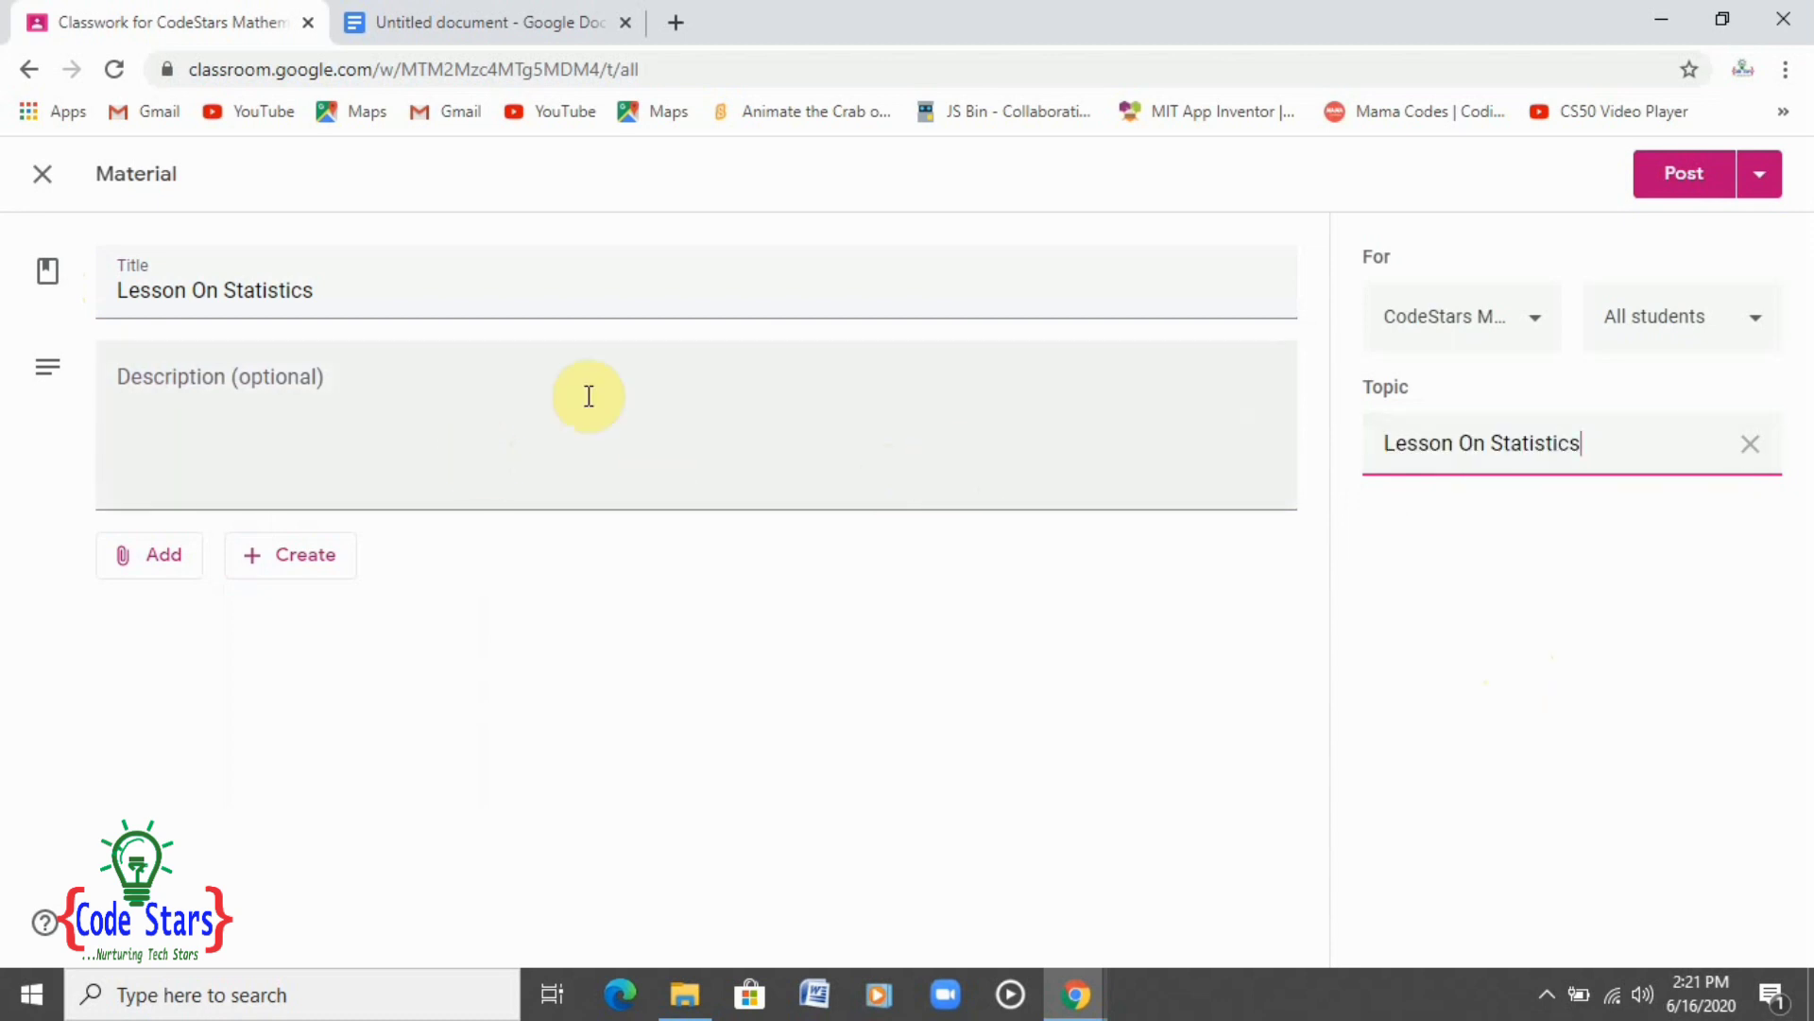
Create a new Docs document attached to the material and close the older untitled document
{"action": "left_click", "coordinate": [301, 545]}
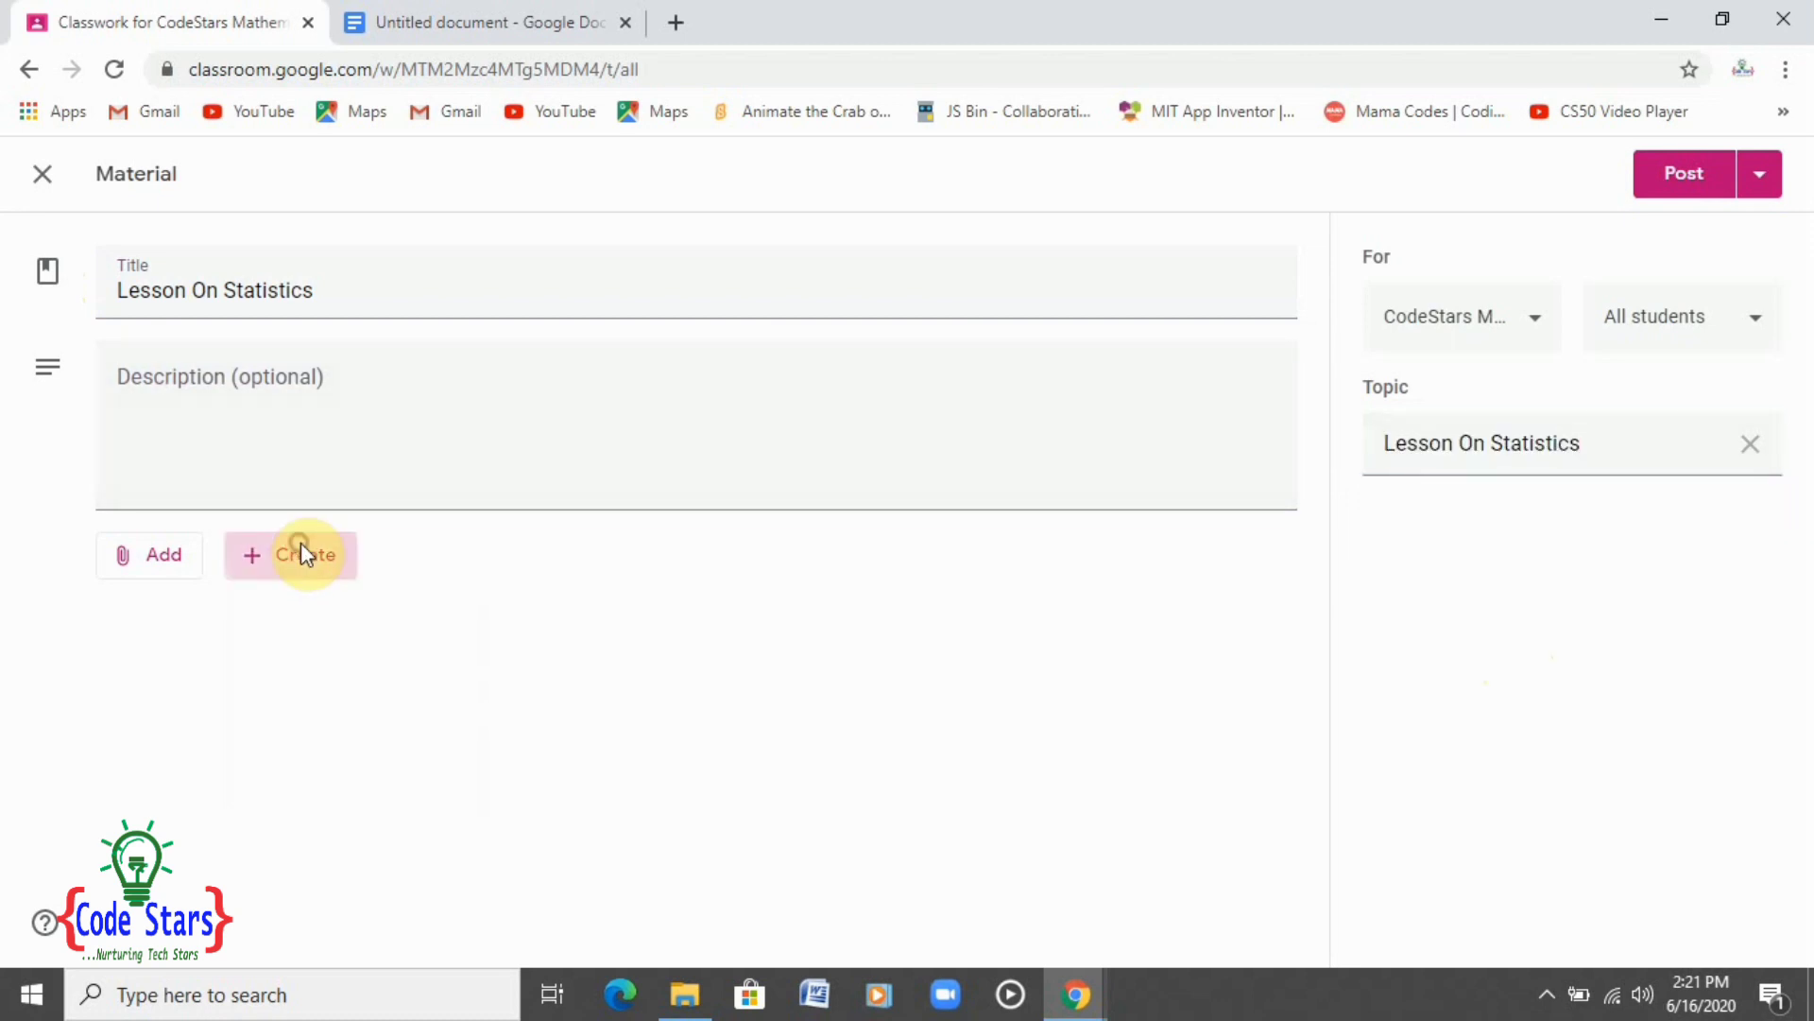
{"action": "left_click", "coordinate": [323, 609]}
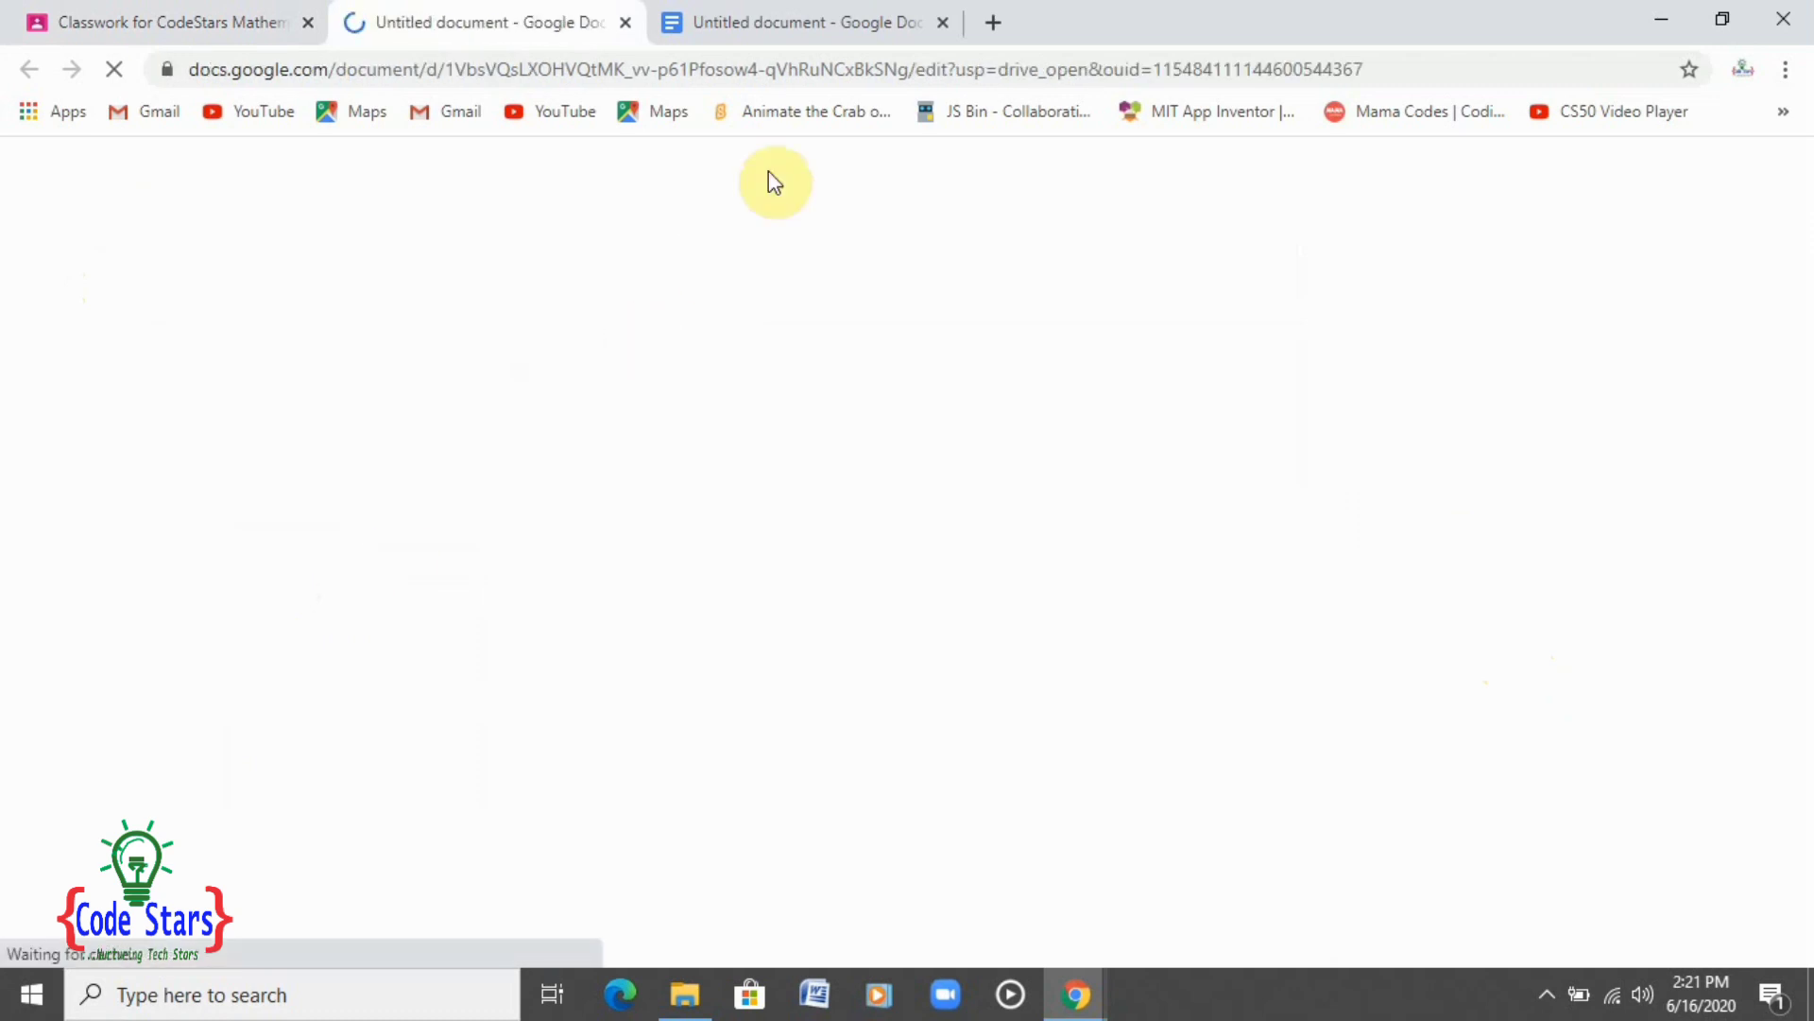
{"action": "left_click", "coordinate": [943, 22]}
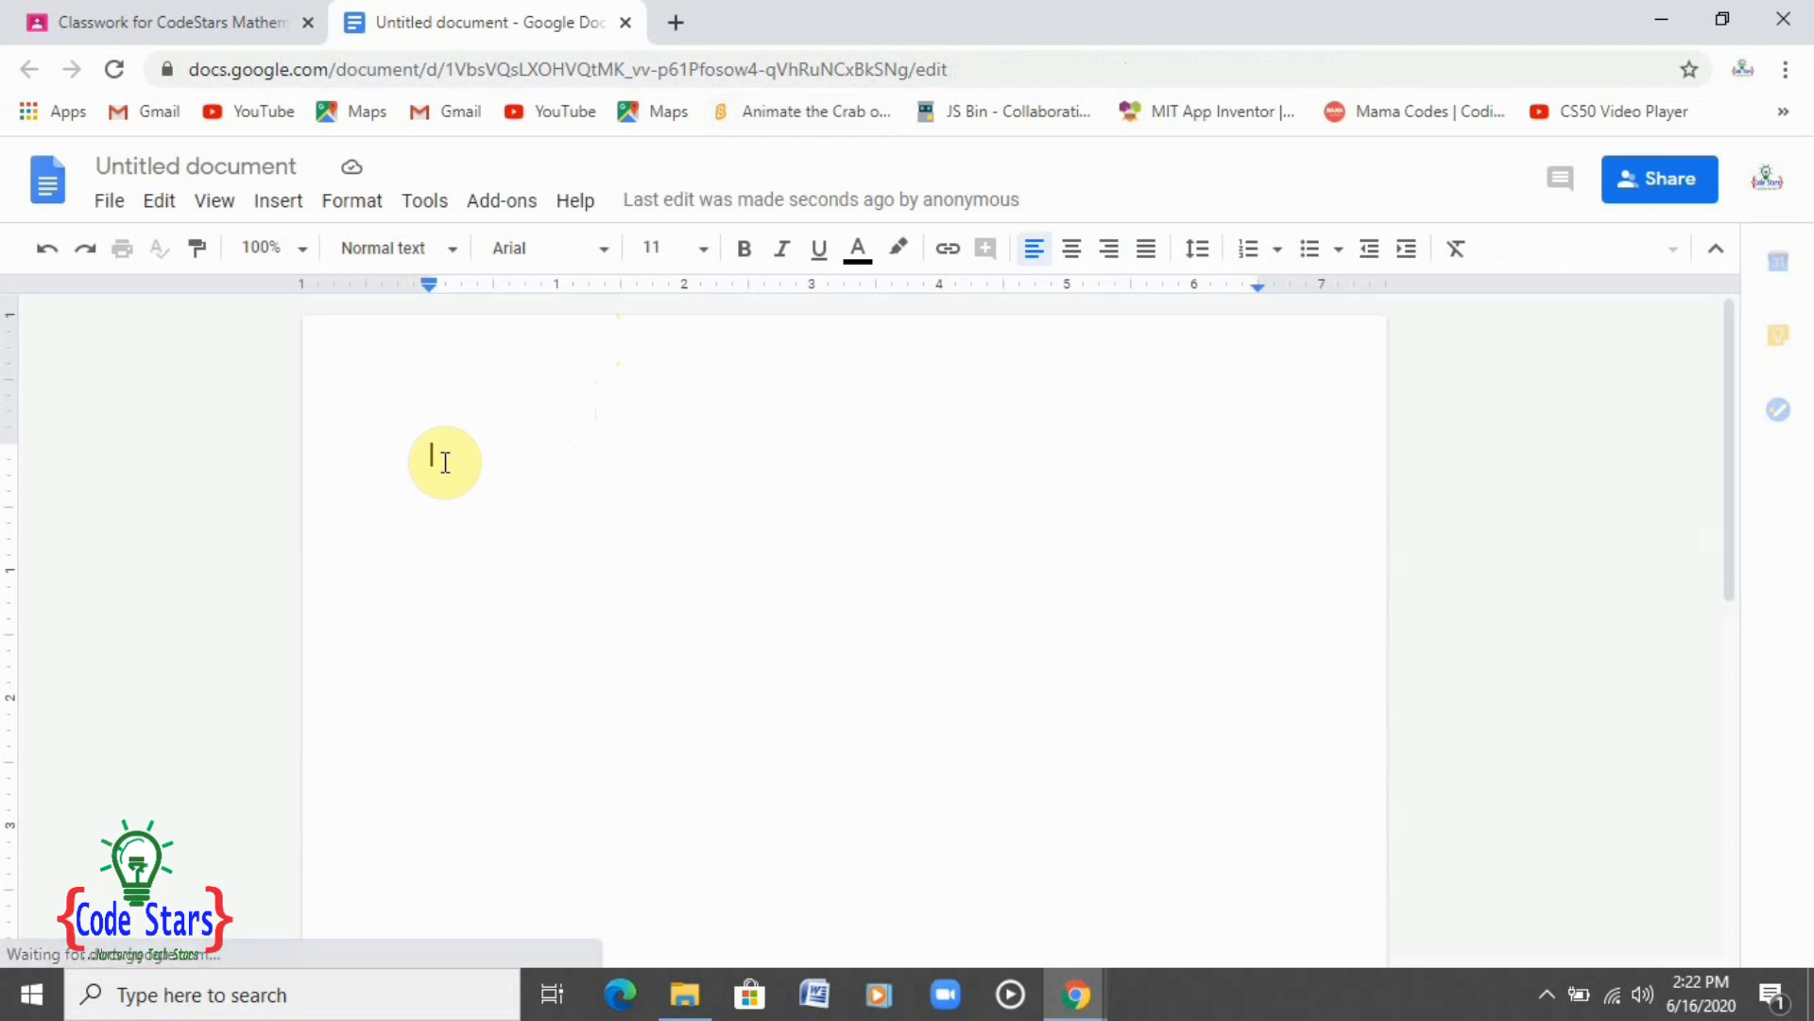
Add the heading "Mathematics" to the document, centred and underlined at font size 30
{"action": "type", "text": "Ma"}
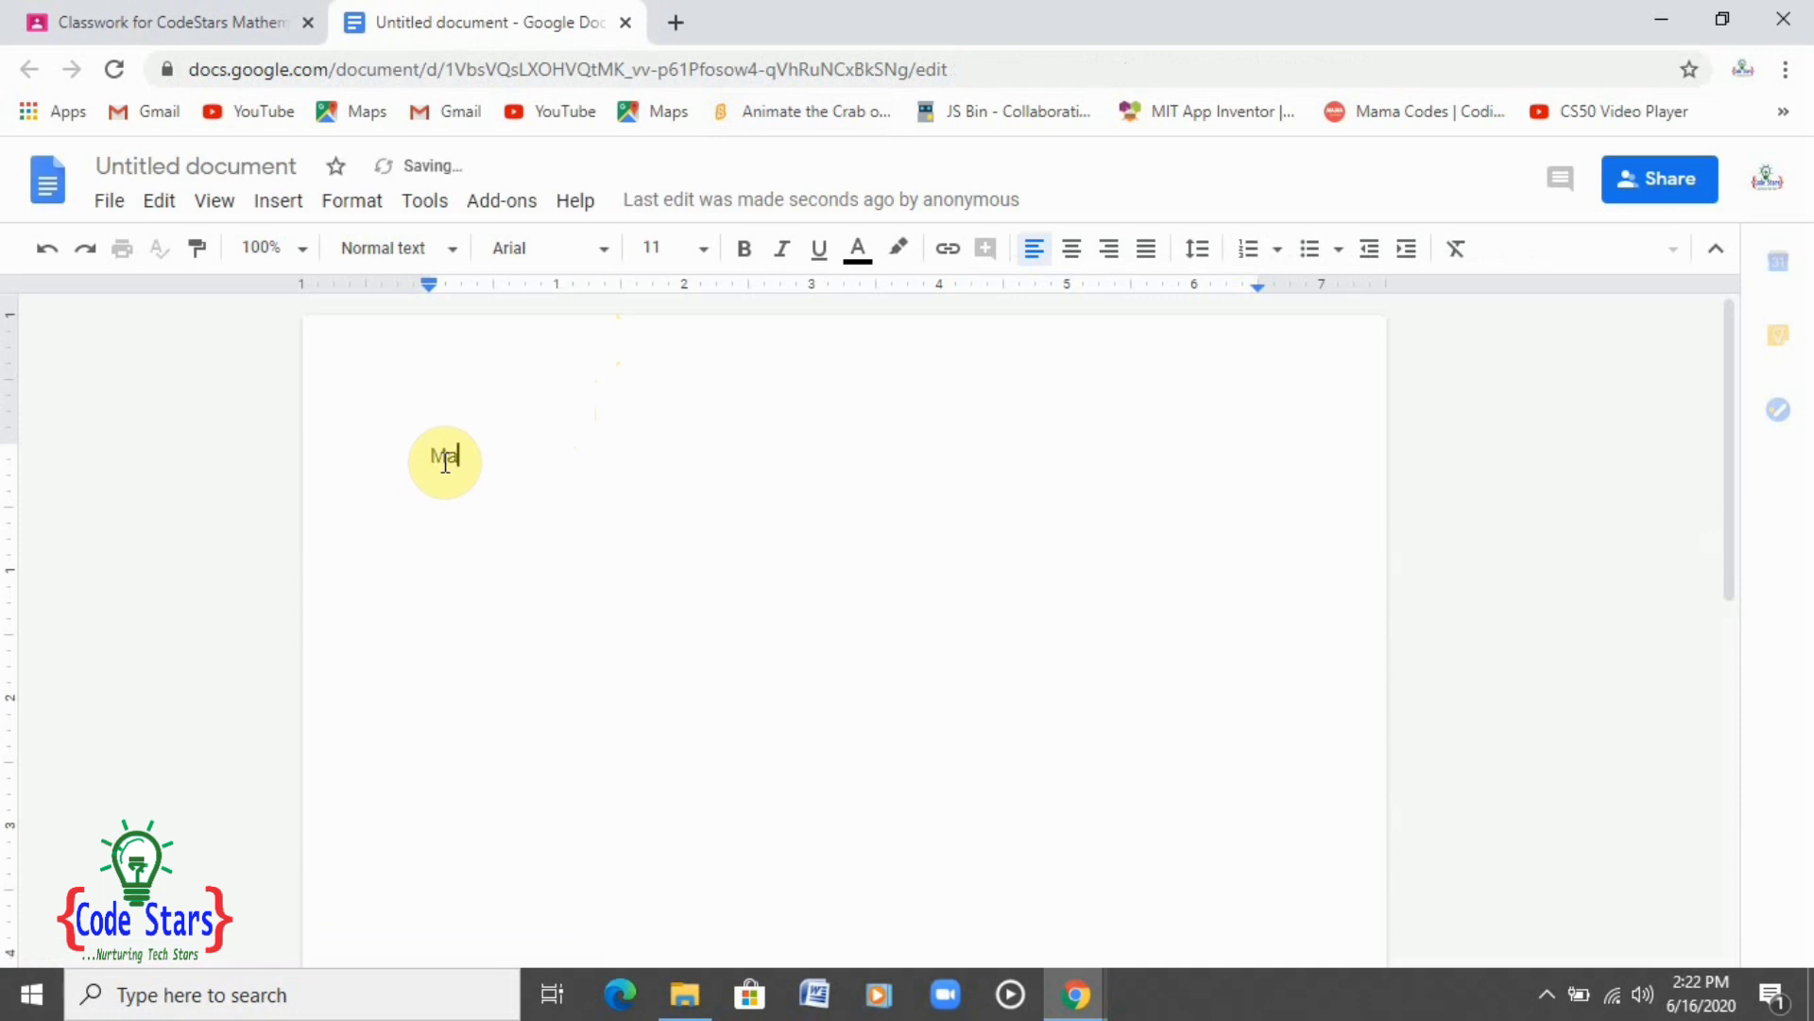
{"action": "type", "text": "thematics"}
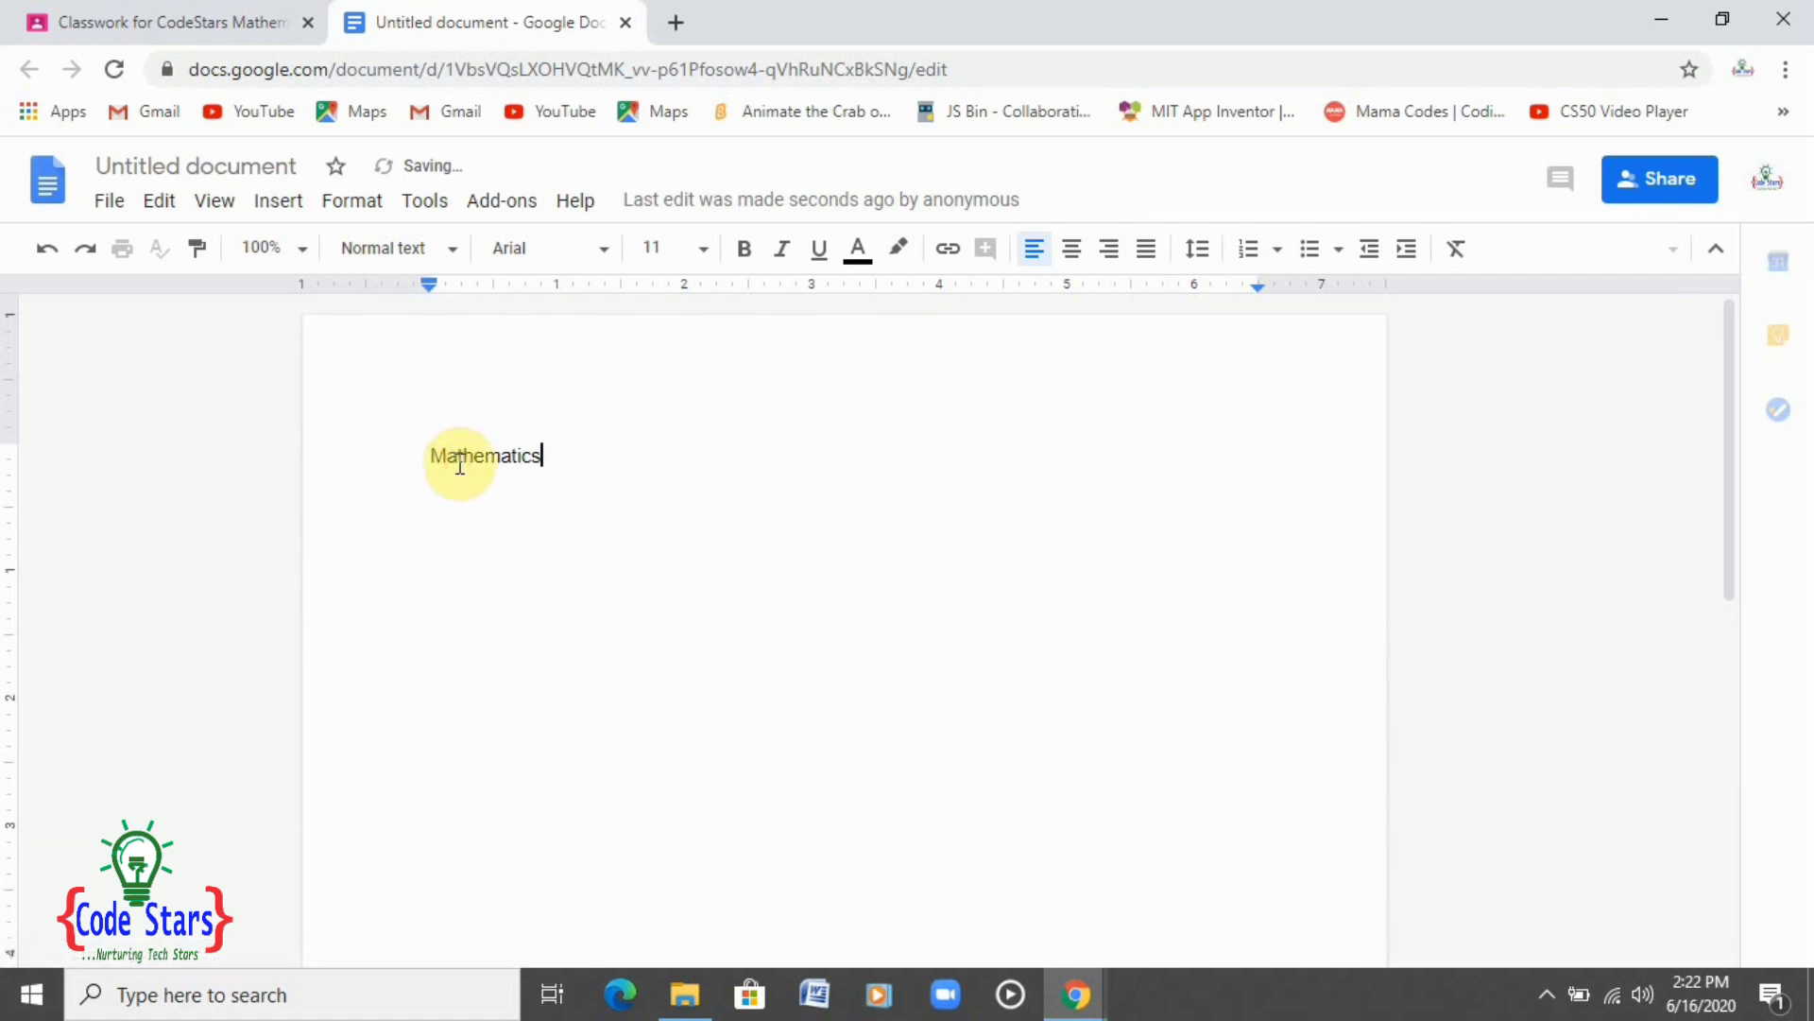
{"action": "left_click_drag", "start_coordinate": [460, 465], "coordinate": [587, 464]}
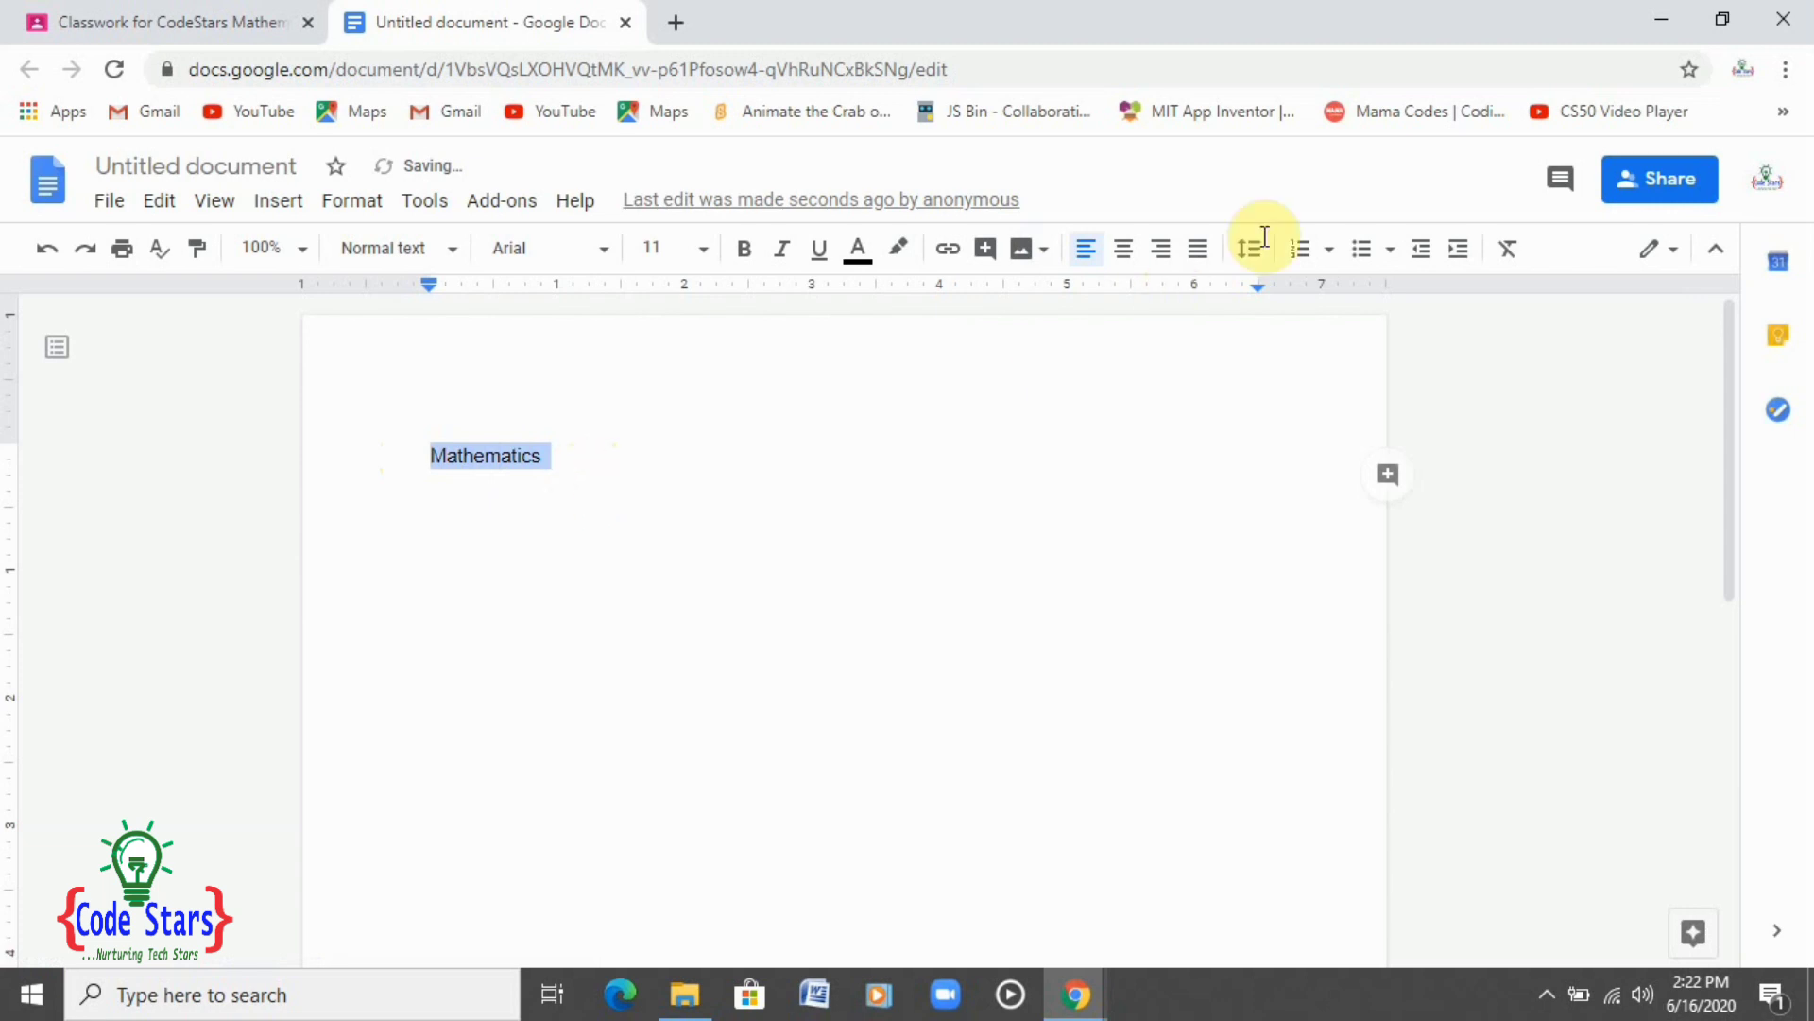
{"action": "left_click", "coordinate": [1132, 267]}
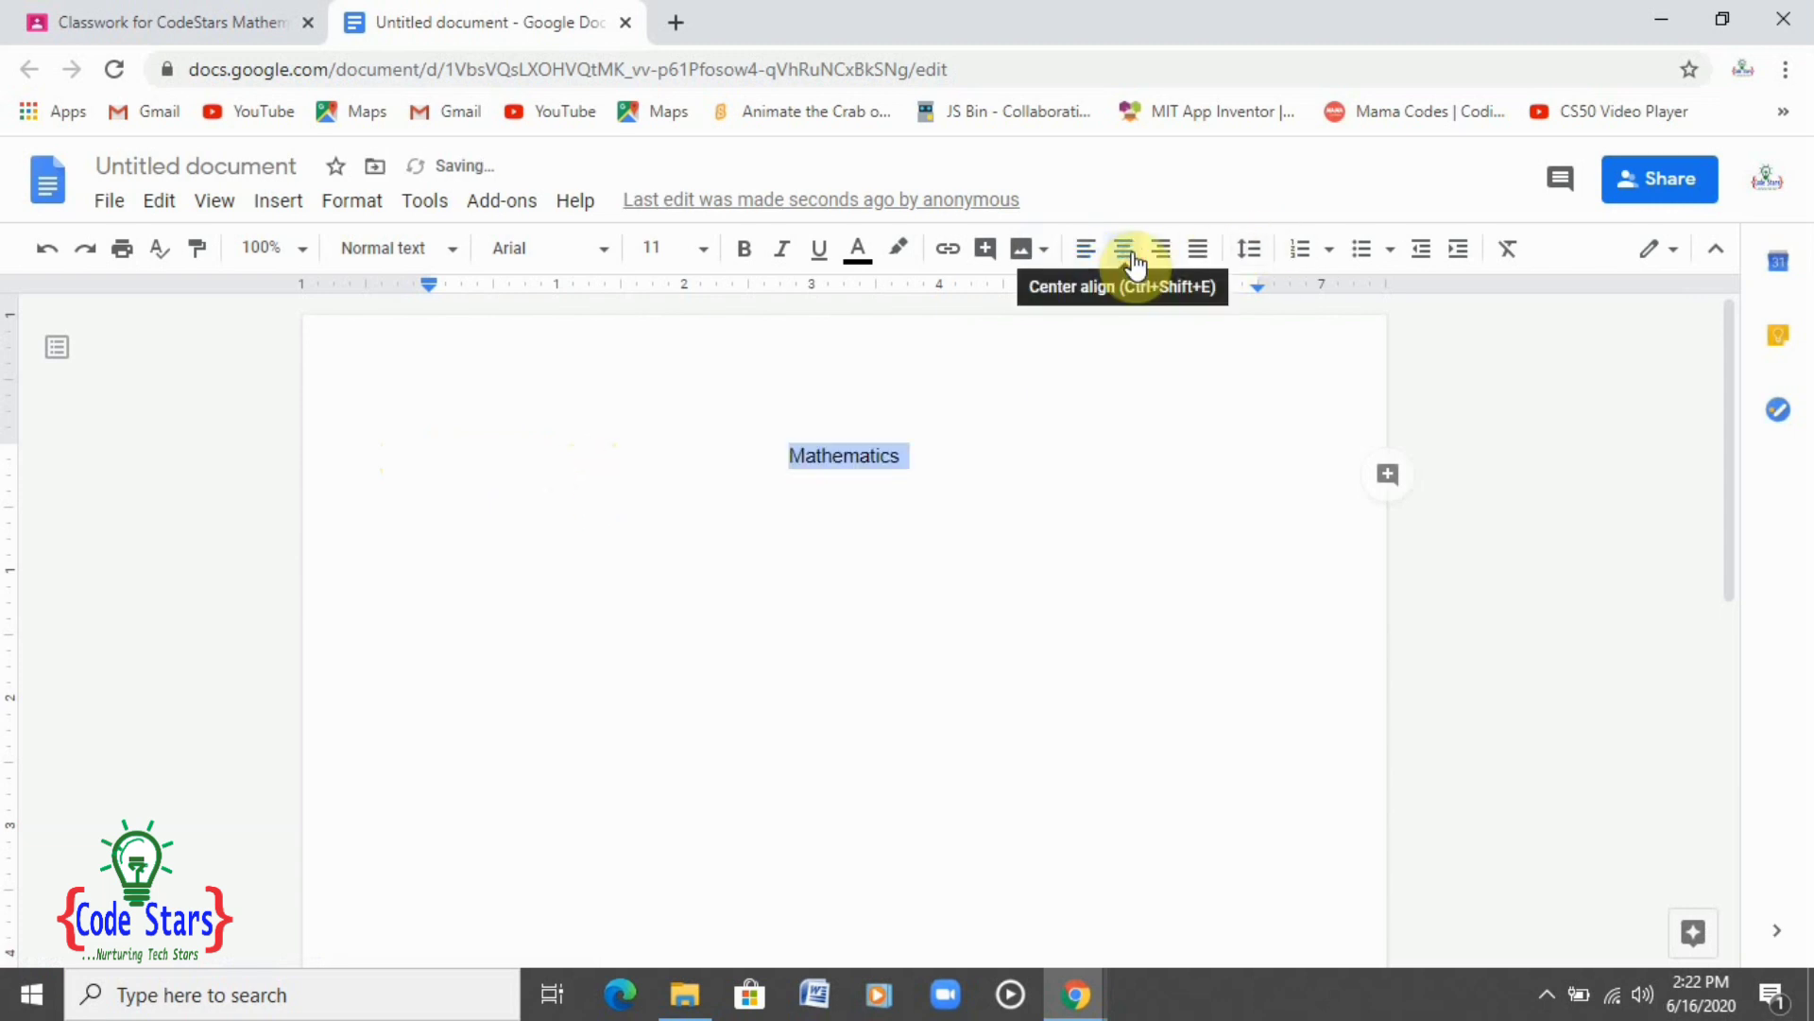
{"action": "left_click", "coordinate": [819, 250]}
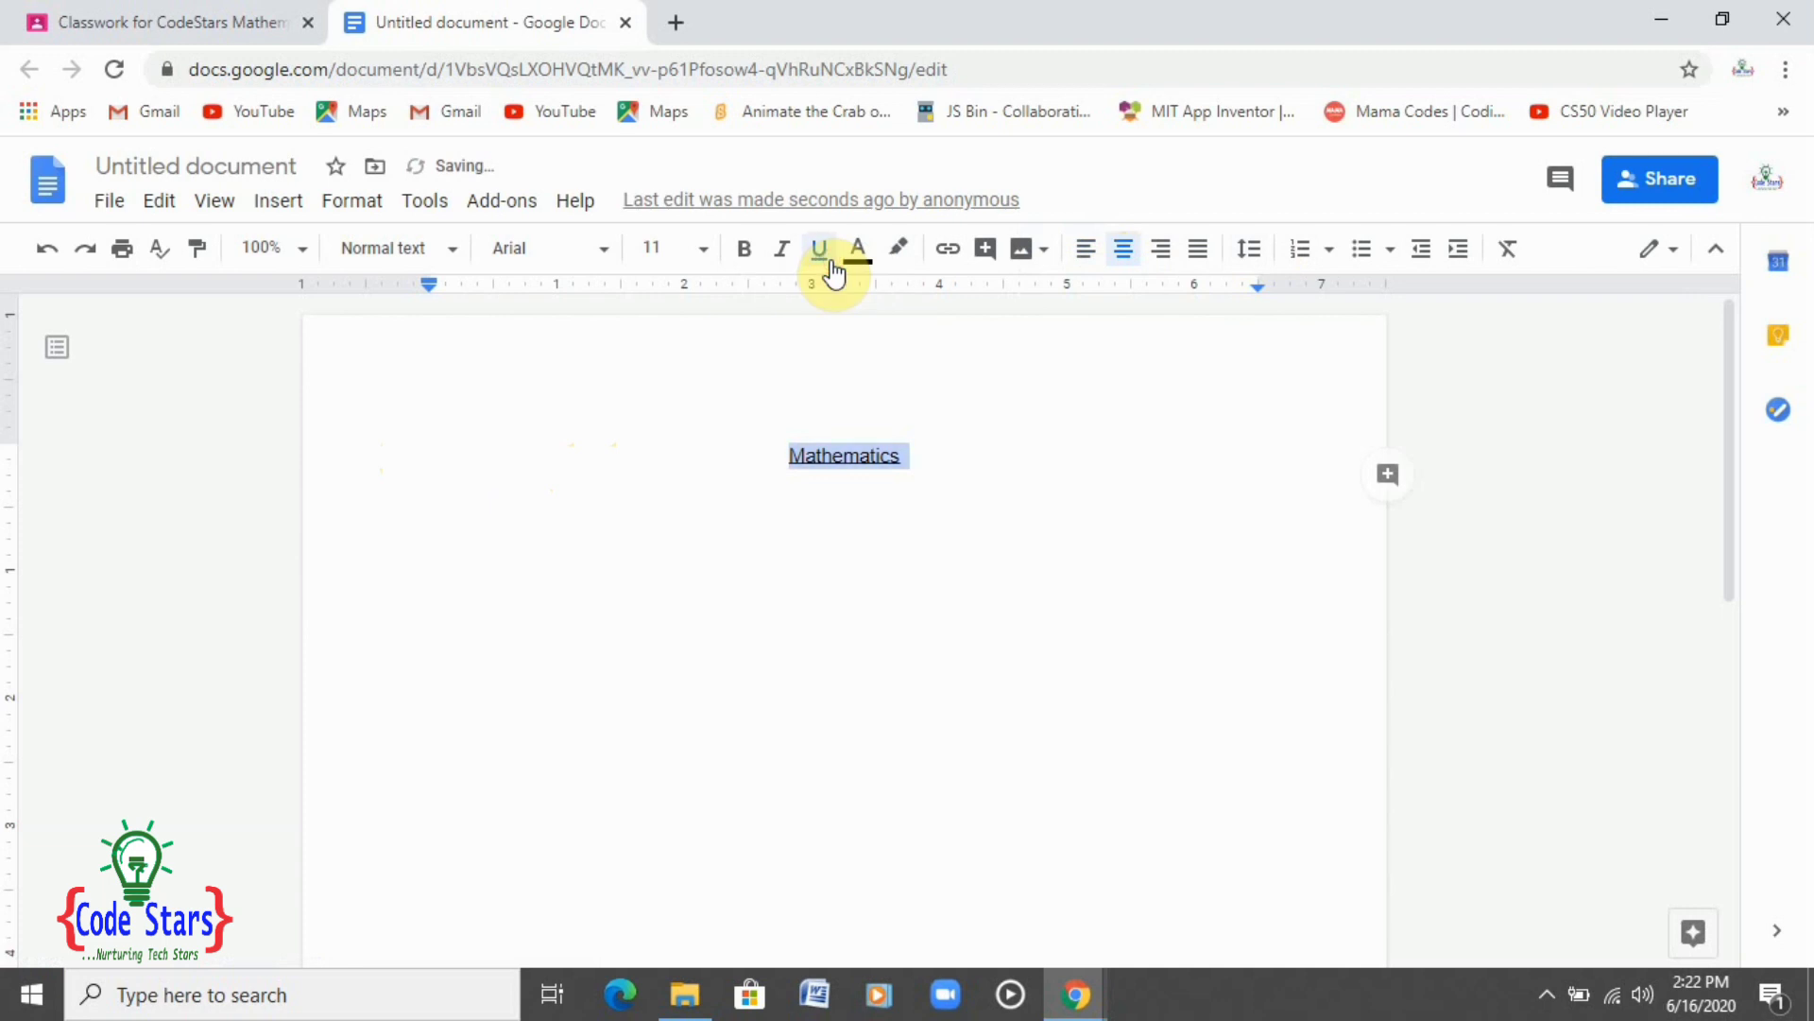
{"action": "left_click", "coordinate": [705, 250]}
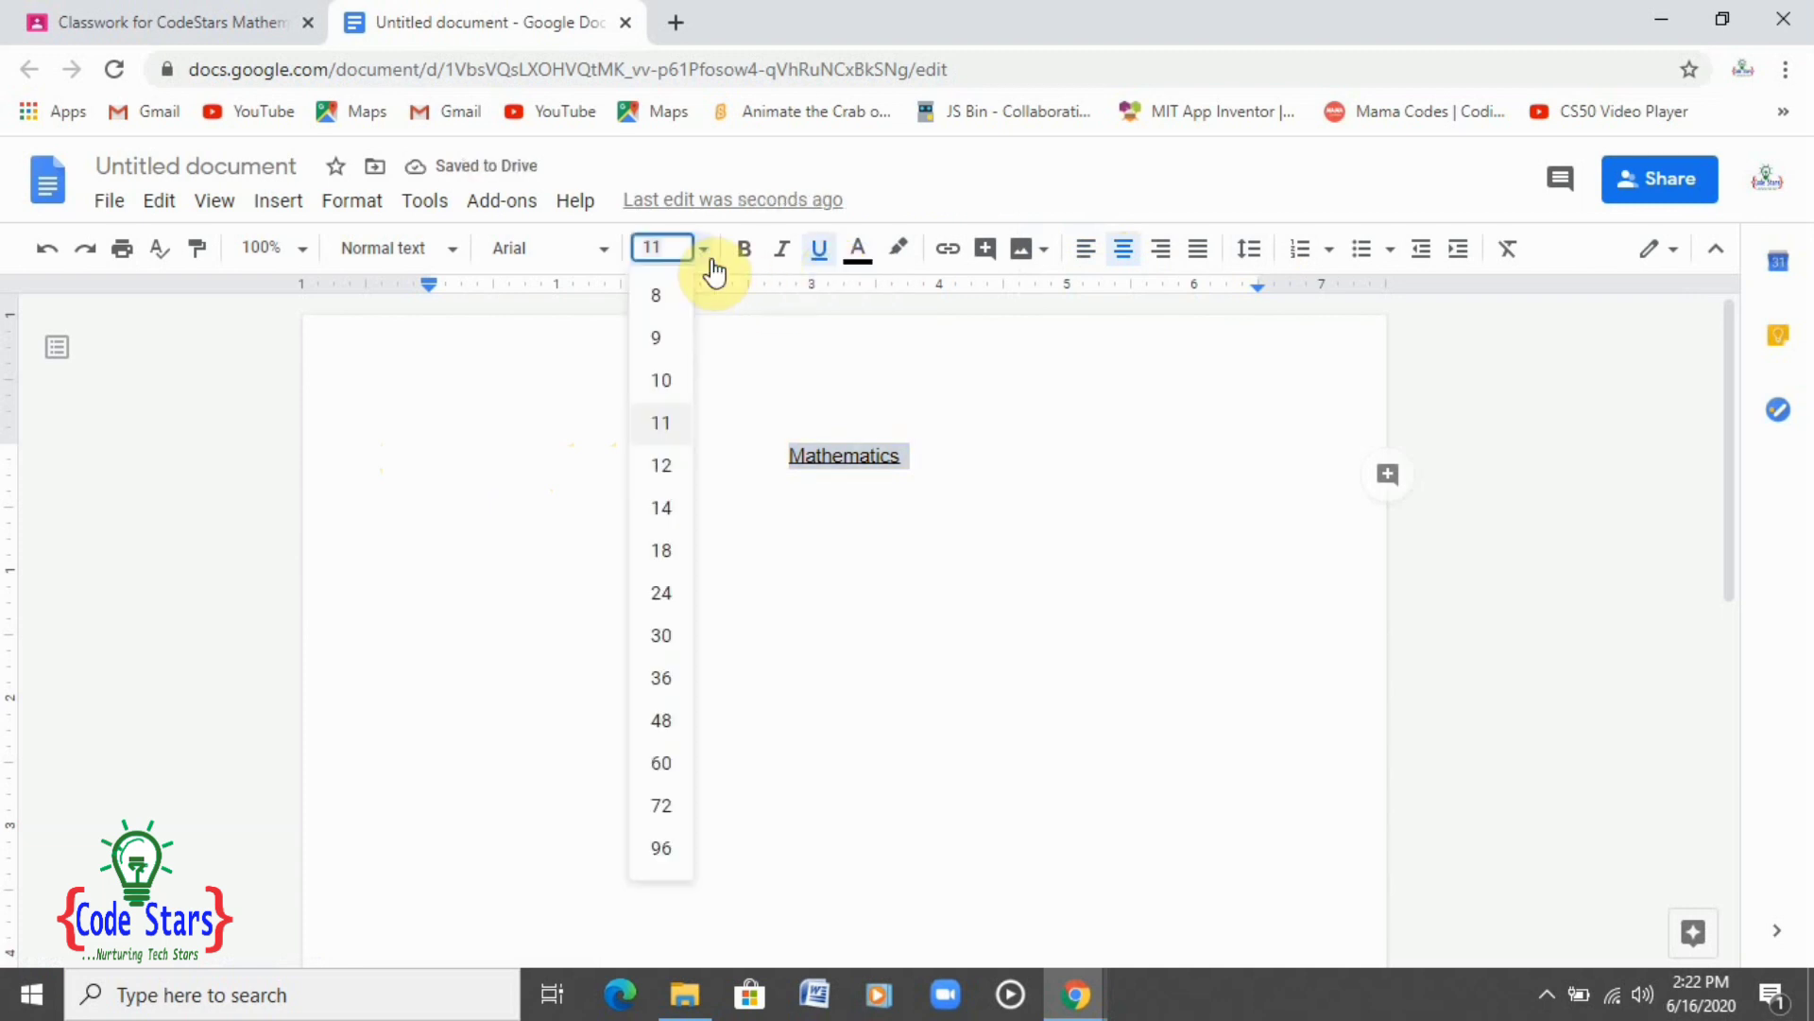
{"action": "left_click", "coordinate": [666, 639]}
{"action": "left_click", "coordinate": [1009, 493]}
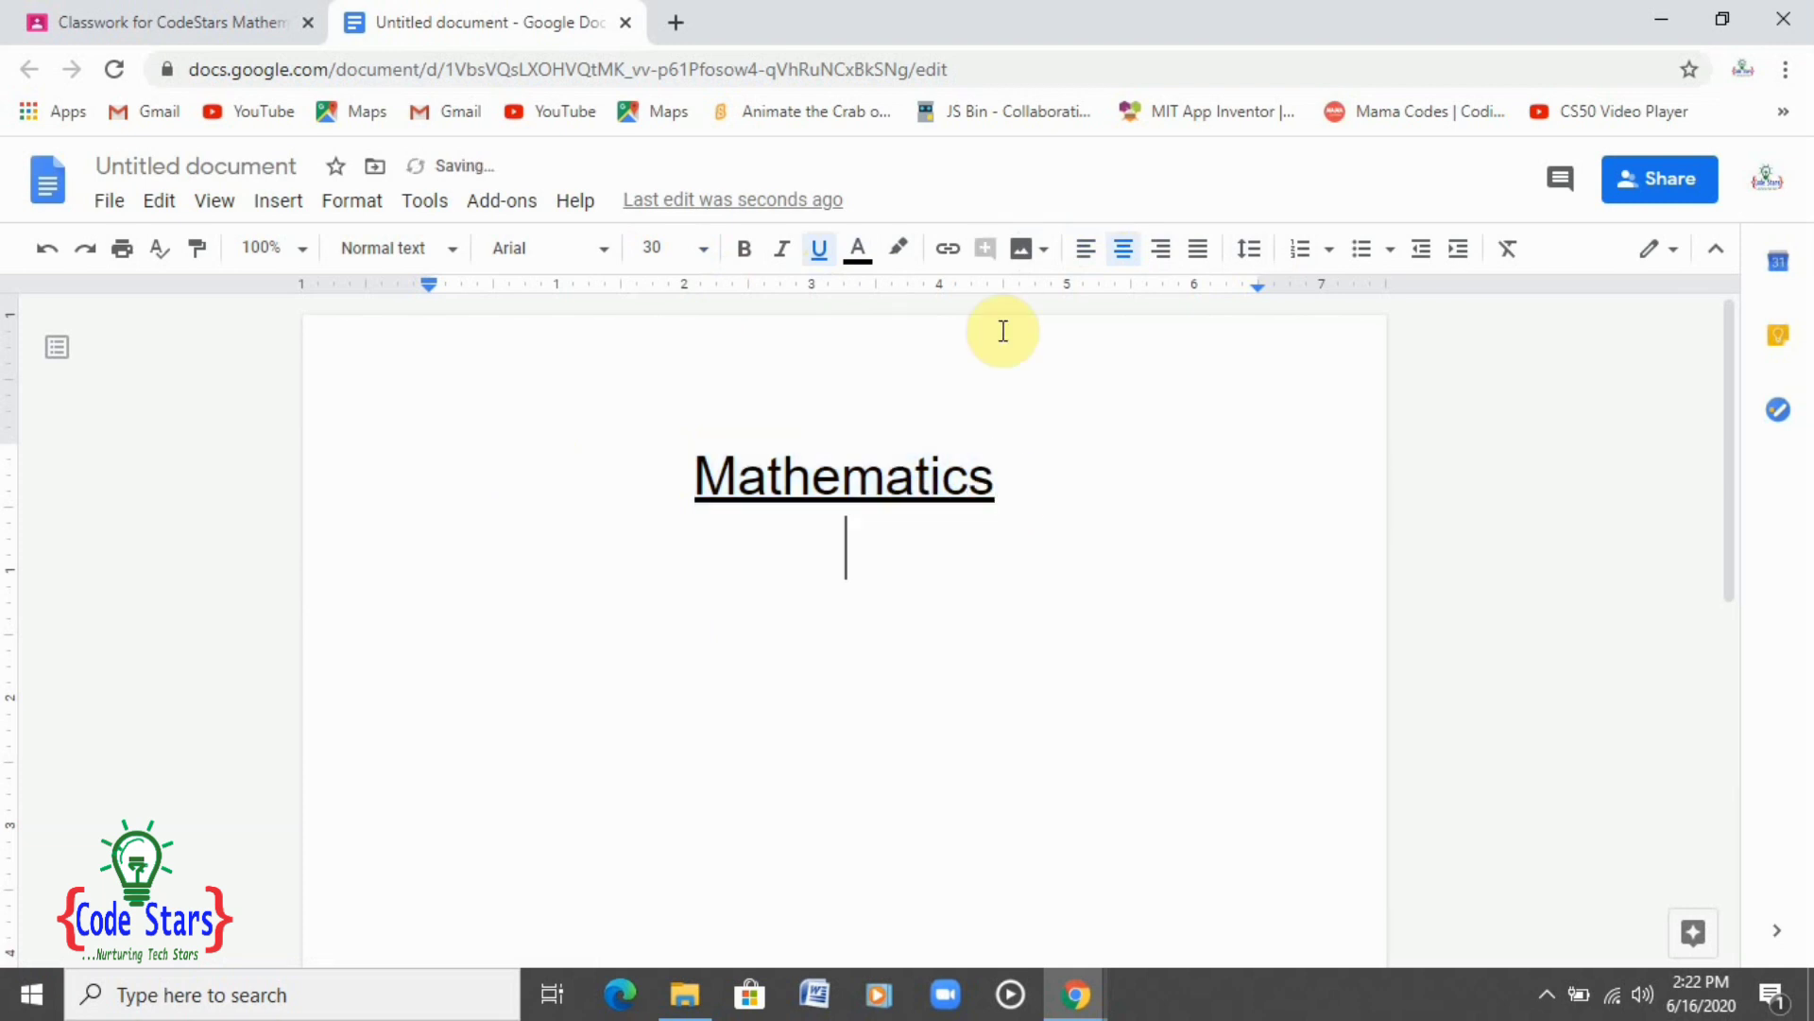
Add the underlined line "Topic: Statistics" at font size 24 below the heading, followed by two line breaks
{"action": "left_click", "coordinate": [701, 252]}
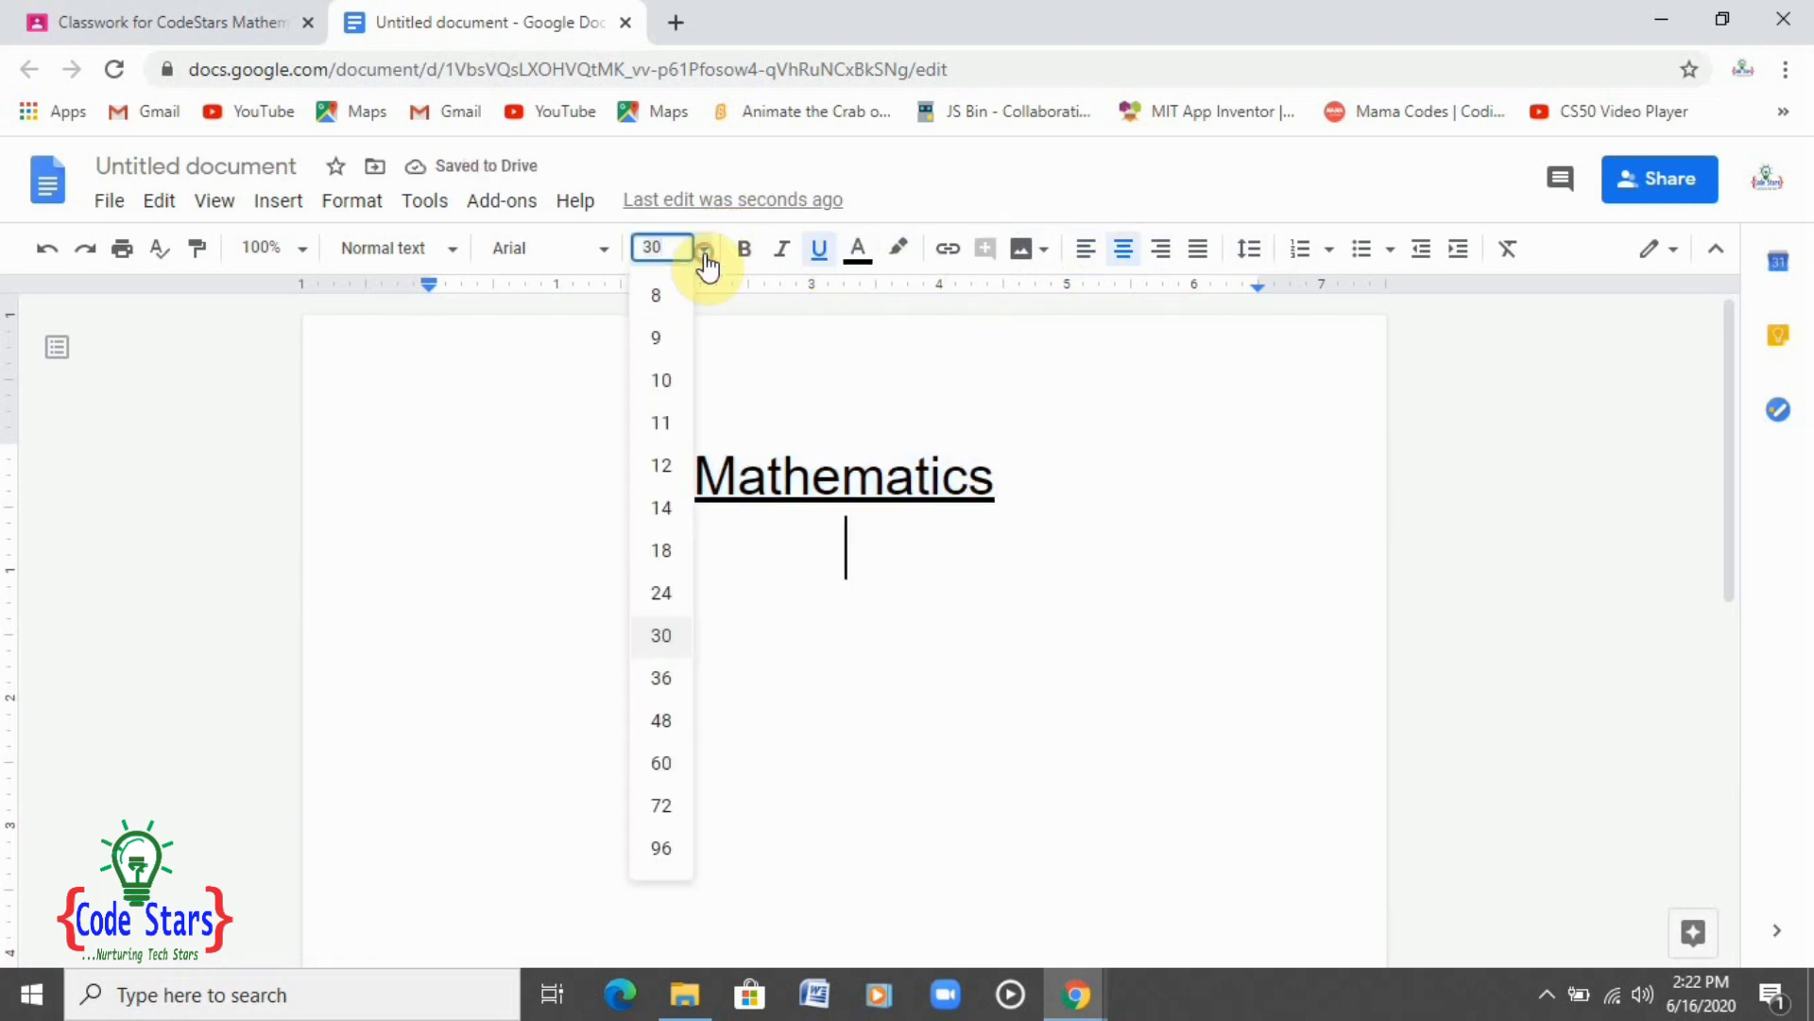
{"action": "left_click", "coordinate": [665, 597]}
{"action": "left_click", "coordinate": [822, 249]}
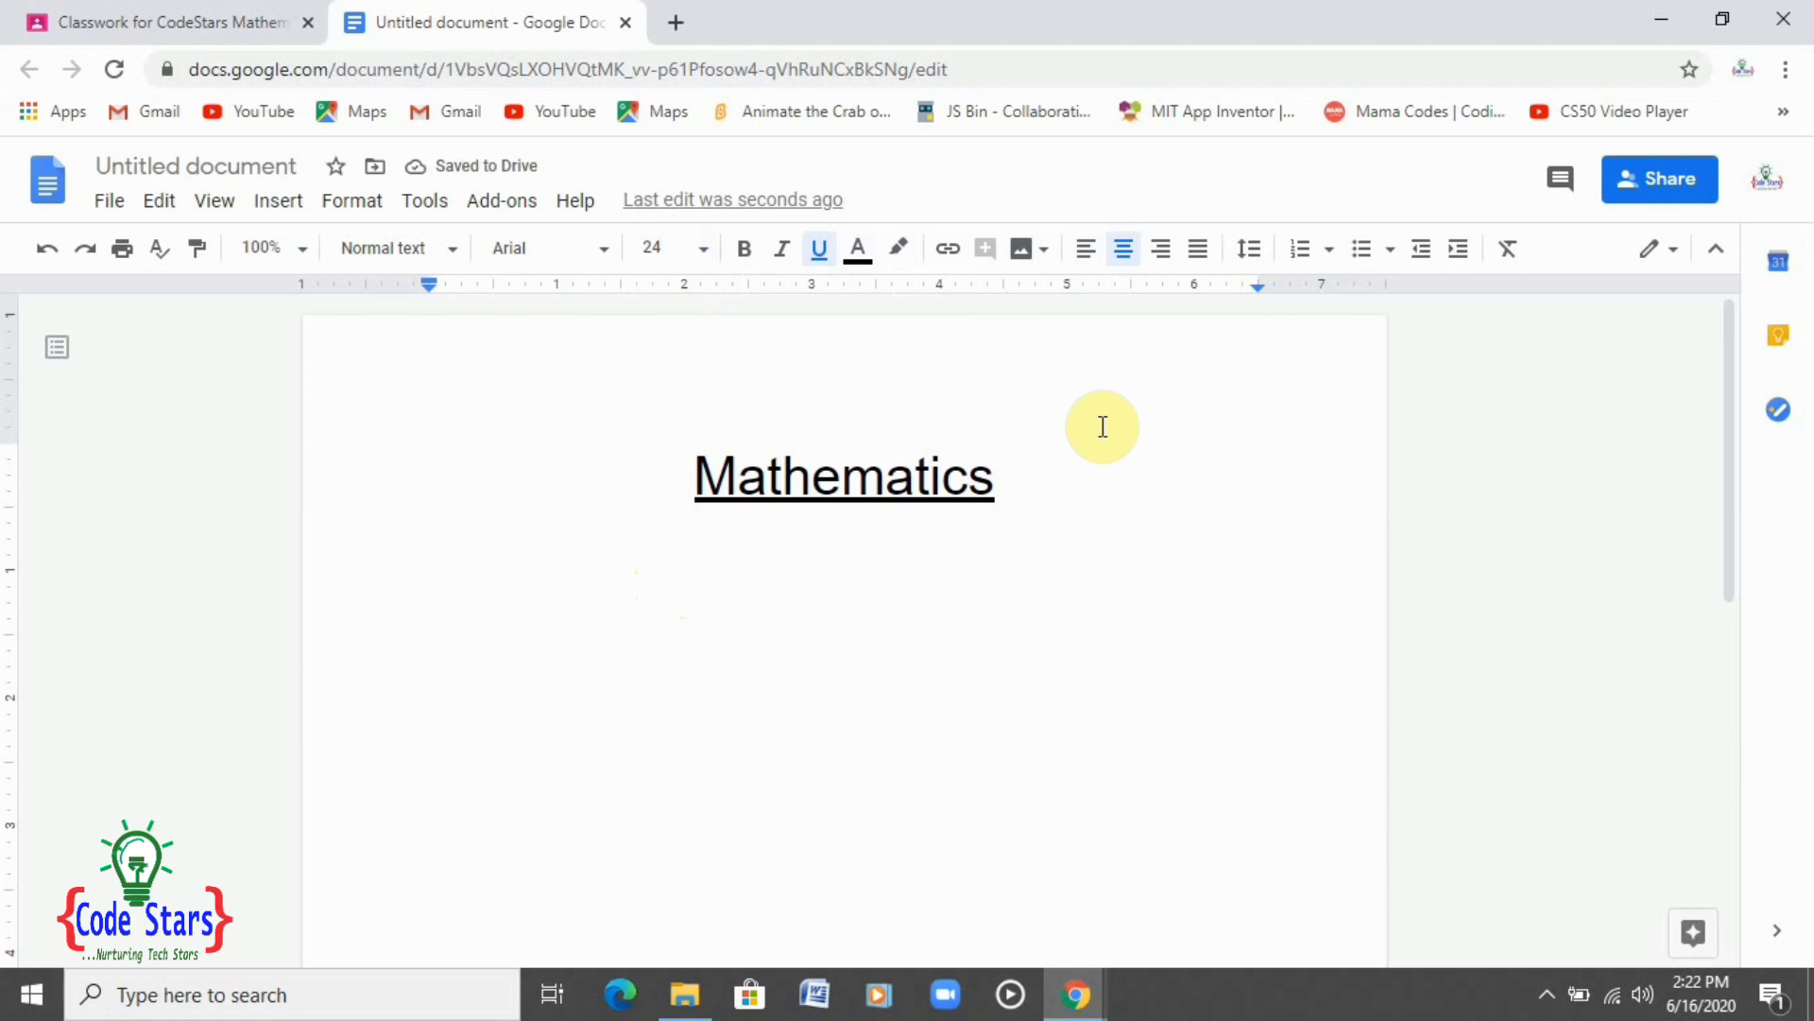
{"action": "type", "text": "T"}
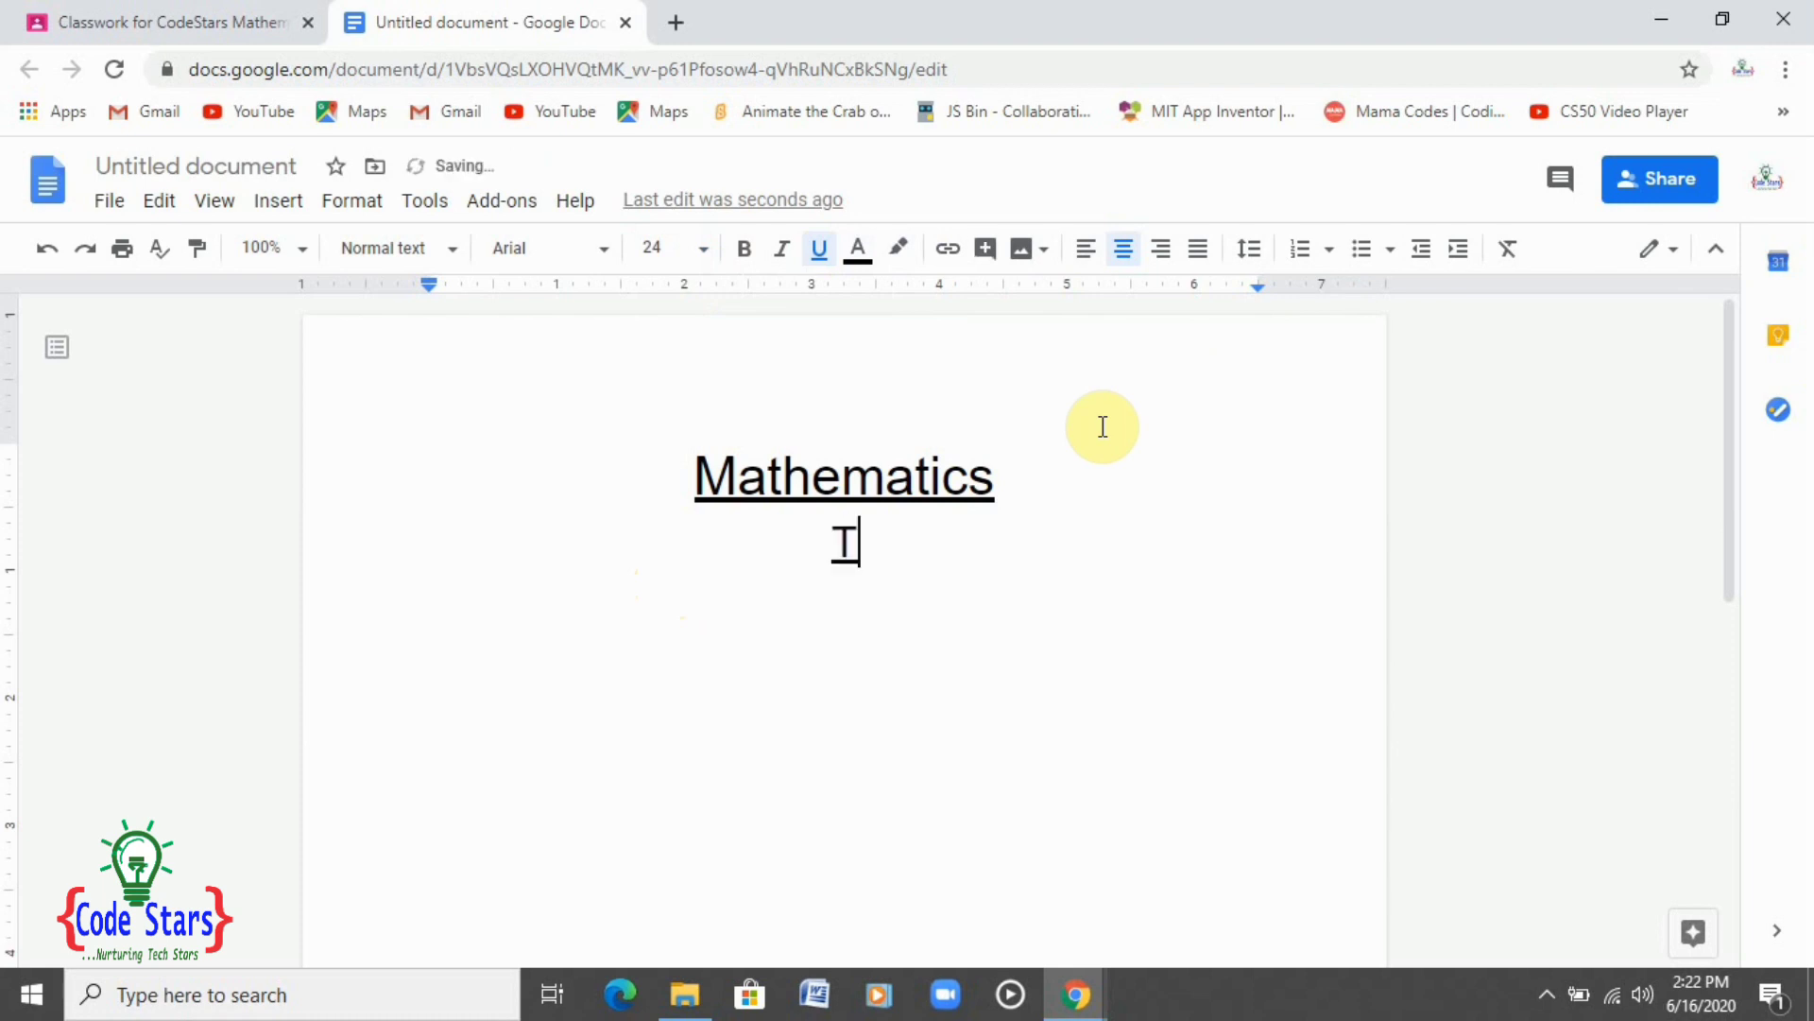
{"action": "type", "text": "opic"}
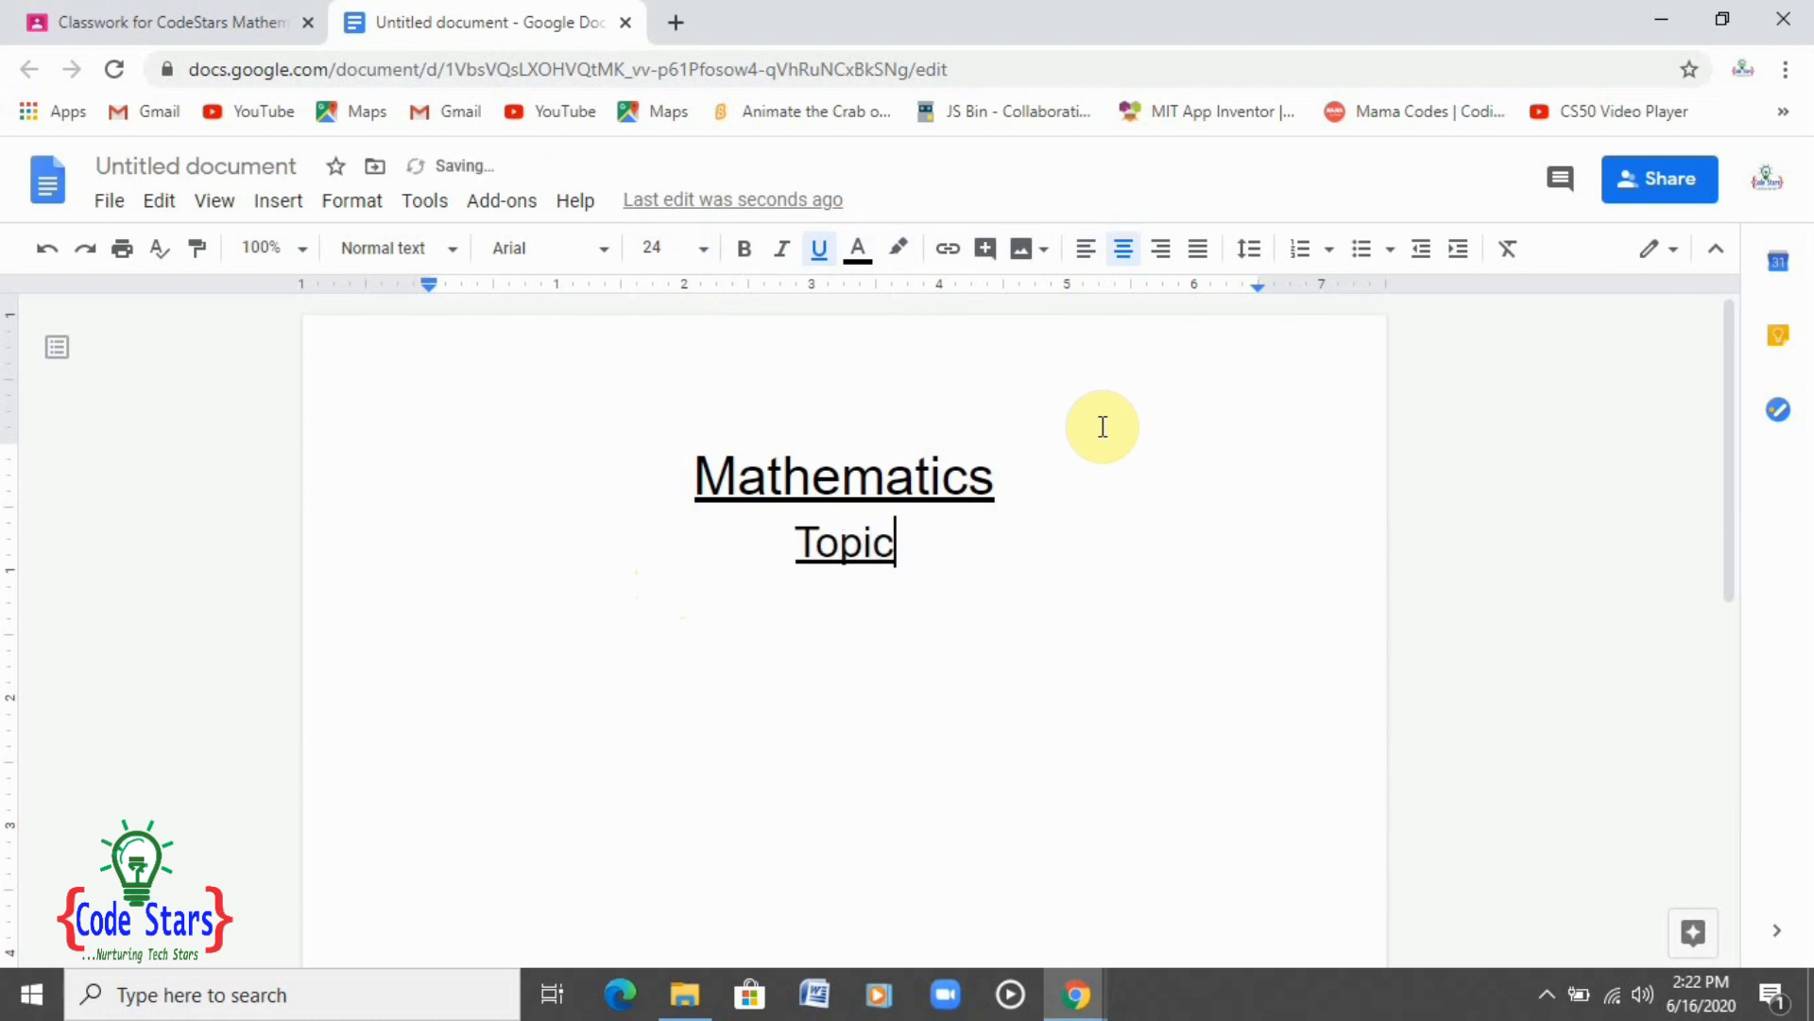
{"action": "type", "text": ":"}
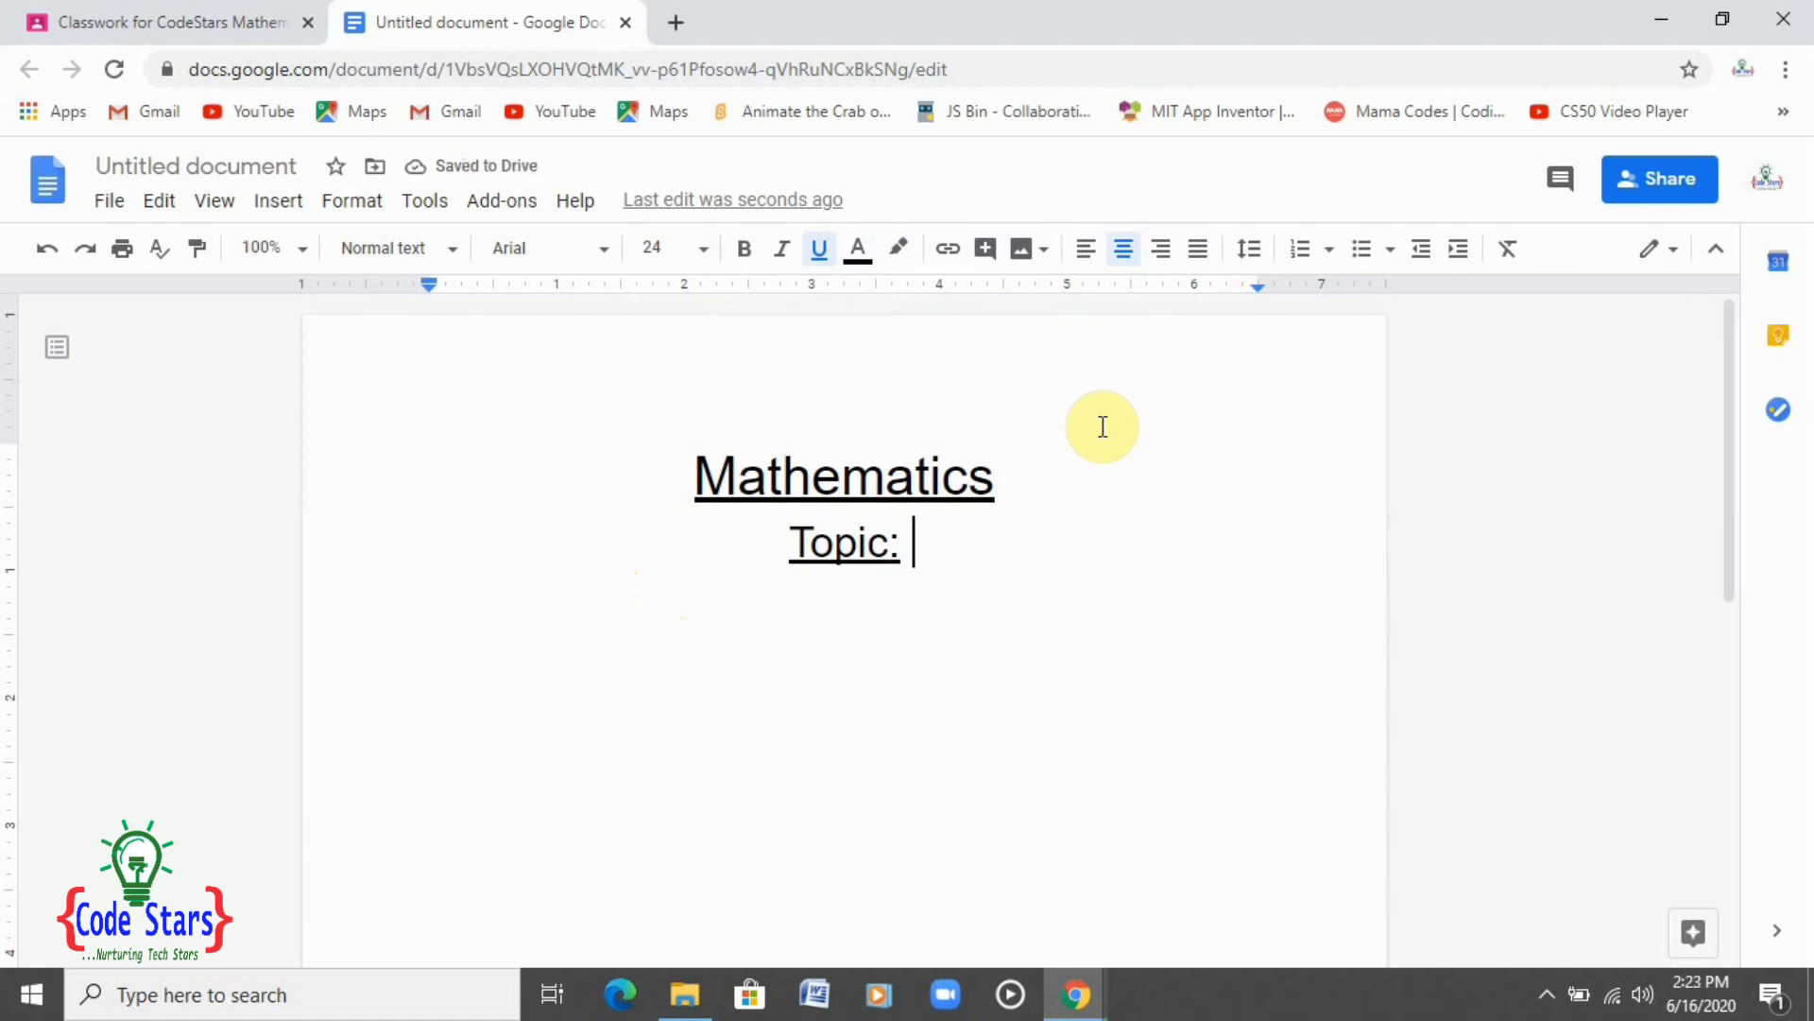
{"action": "type", "text": "Sta"}
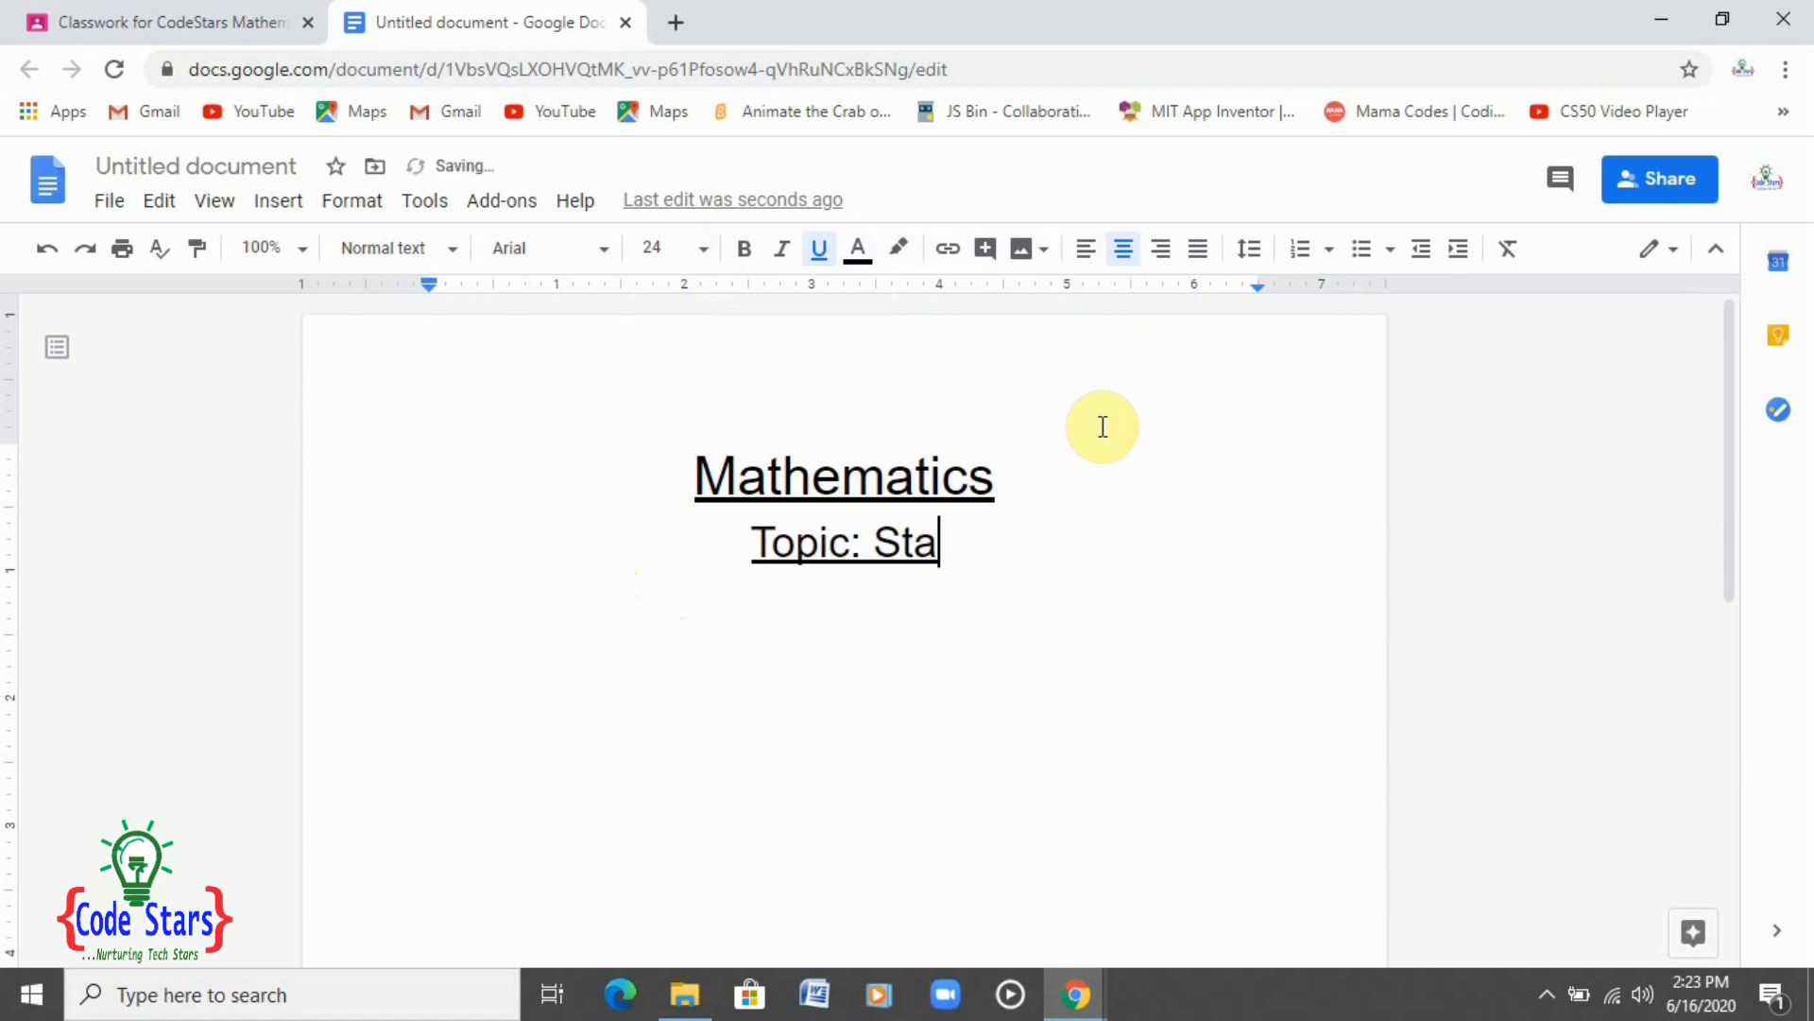
{"action": "type", "text": "t"}
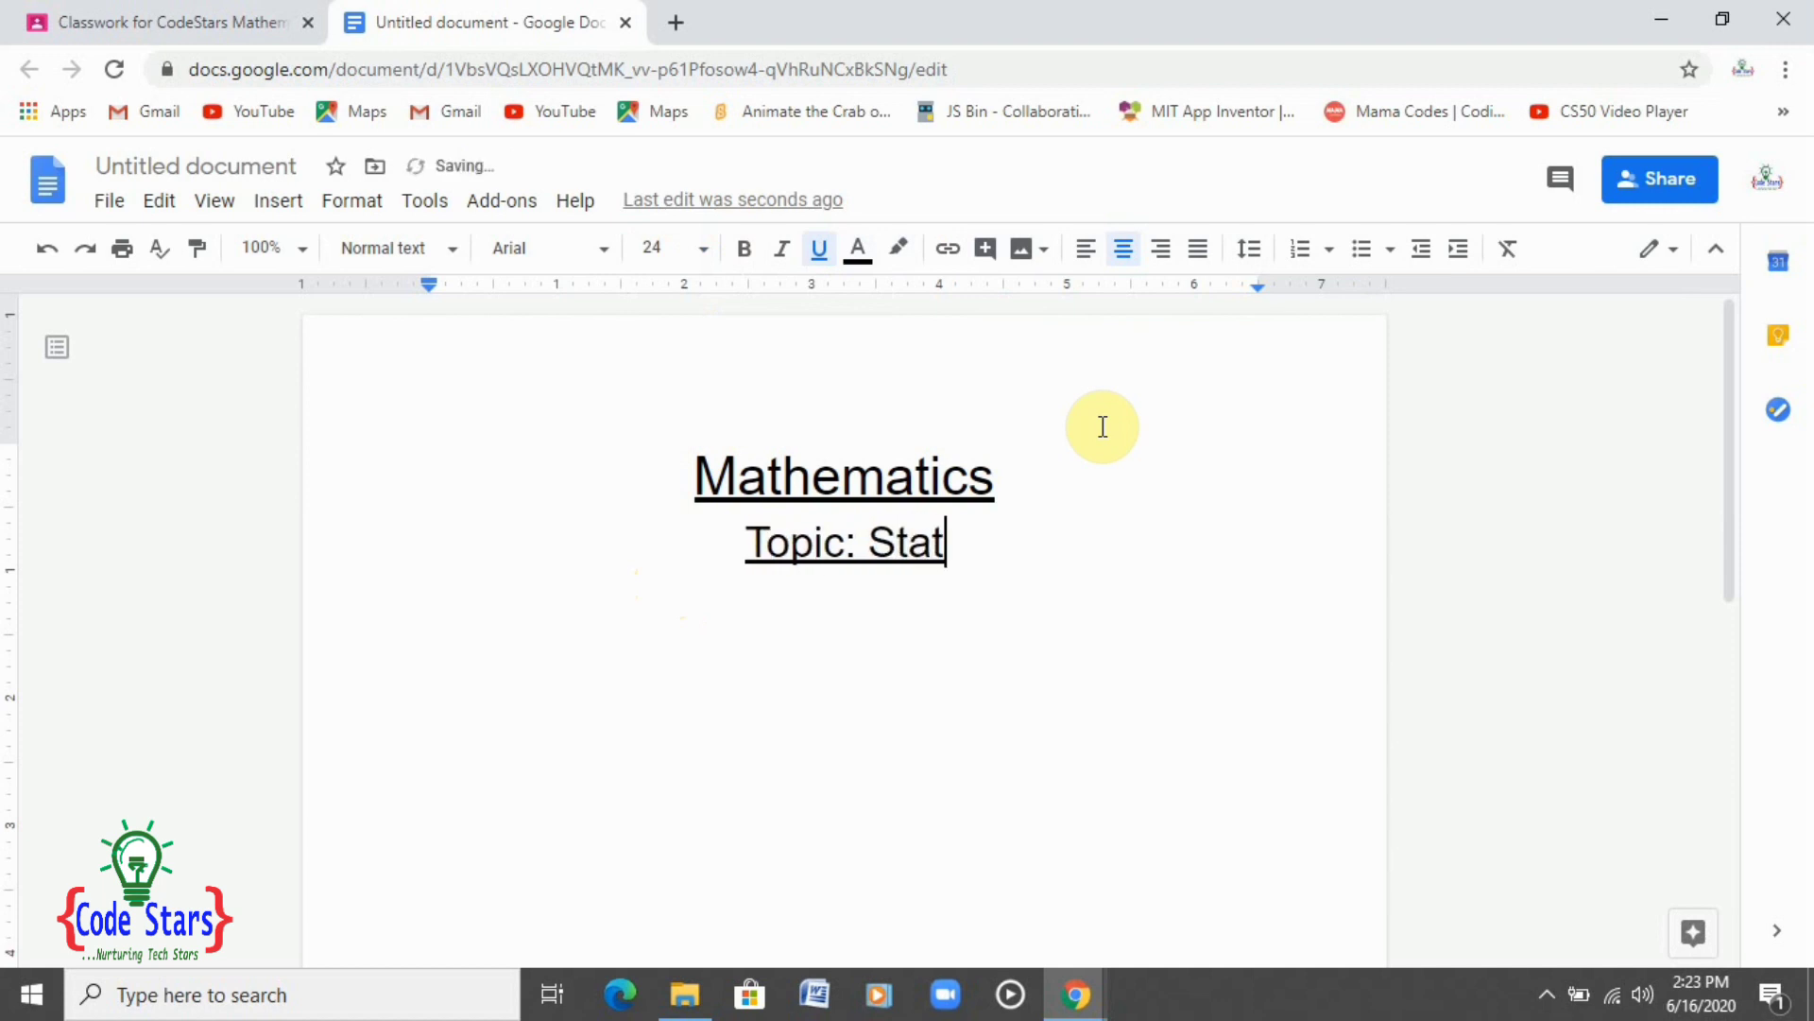
{"action": "type", "text": "istics"}
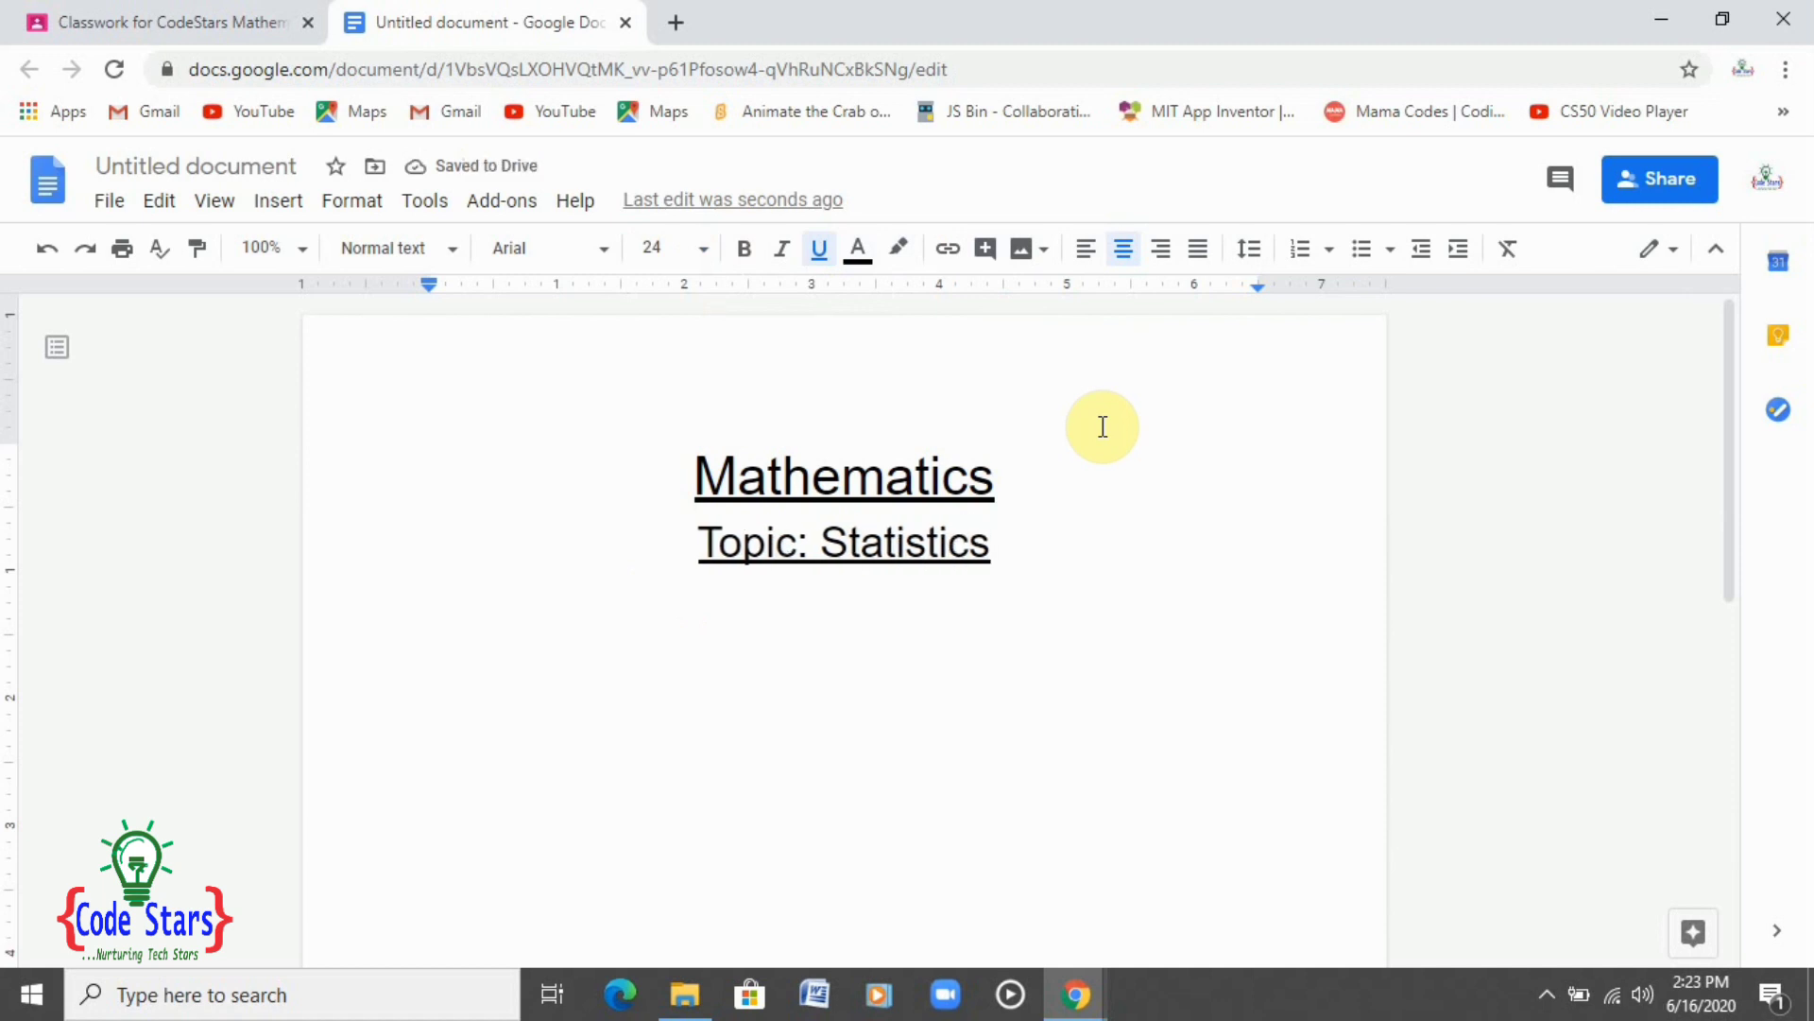
{"action": "key", "text": "Return"}
{"action": "key", "text": "Return"}
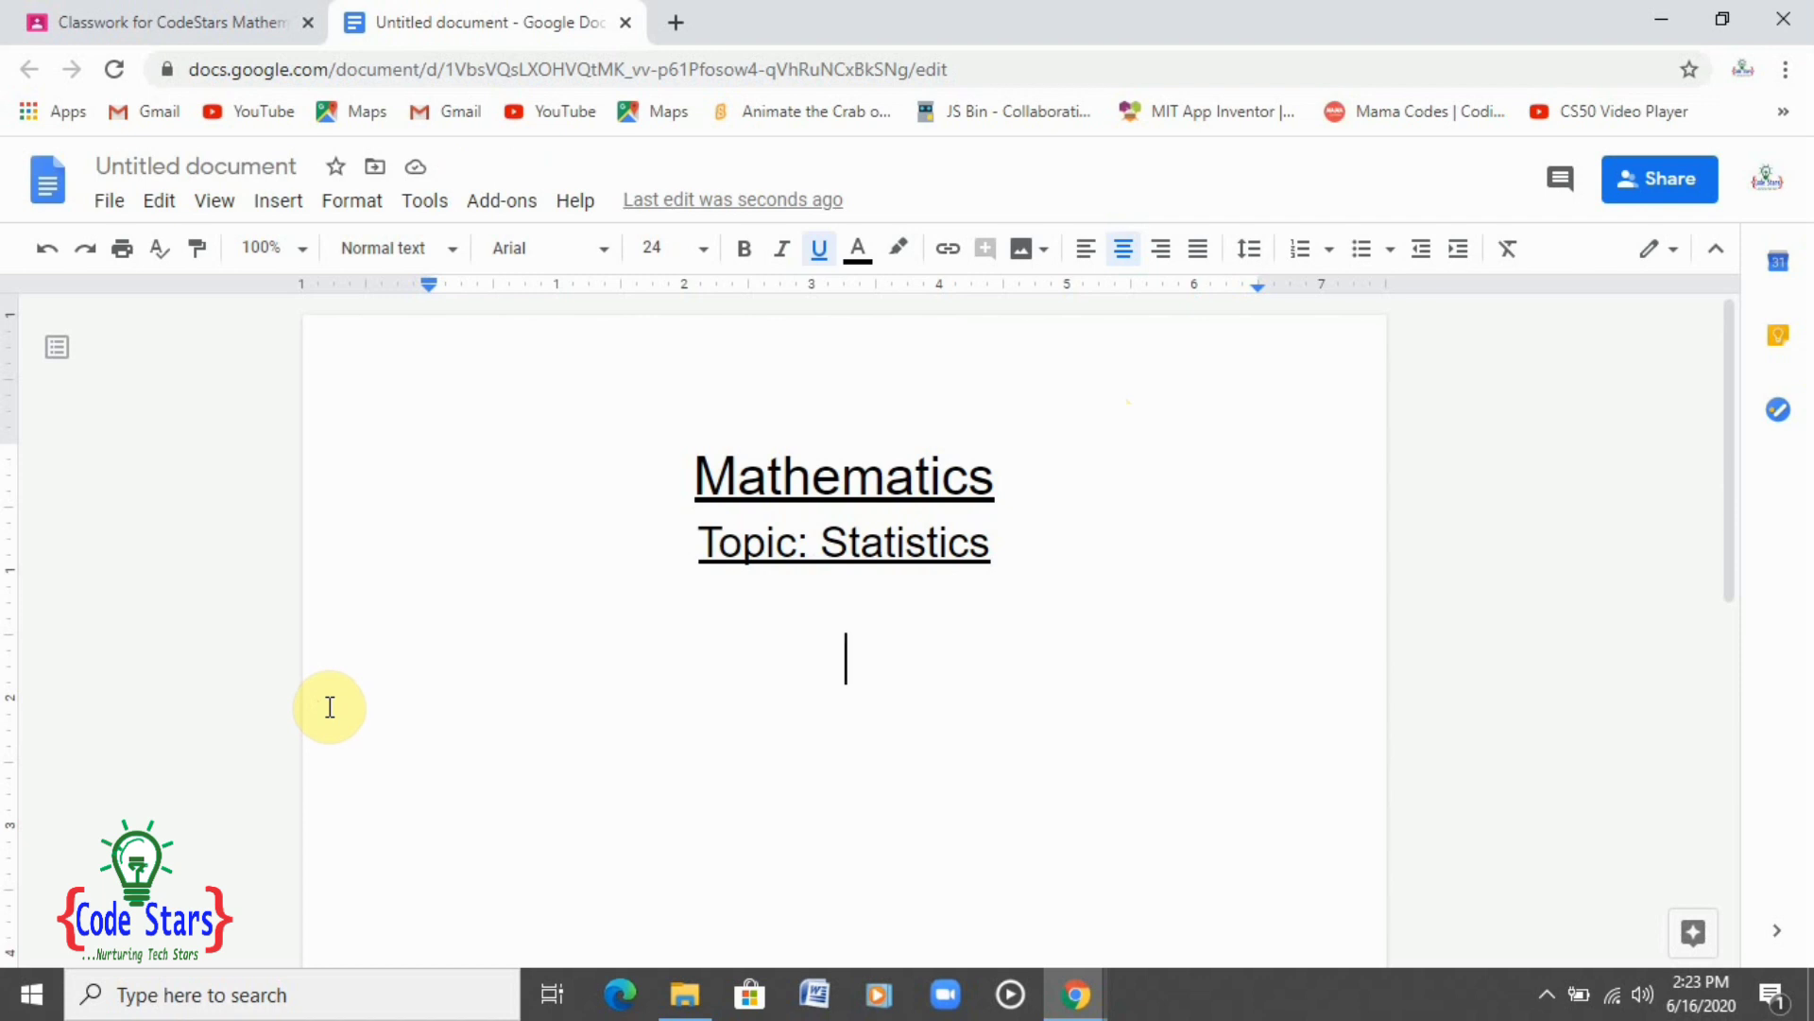
Left-align the empty line below the topic, turn off its underline and set its font size to 18
{"action": "left_click", "coordinate": [1092, 260]}
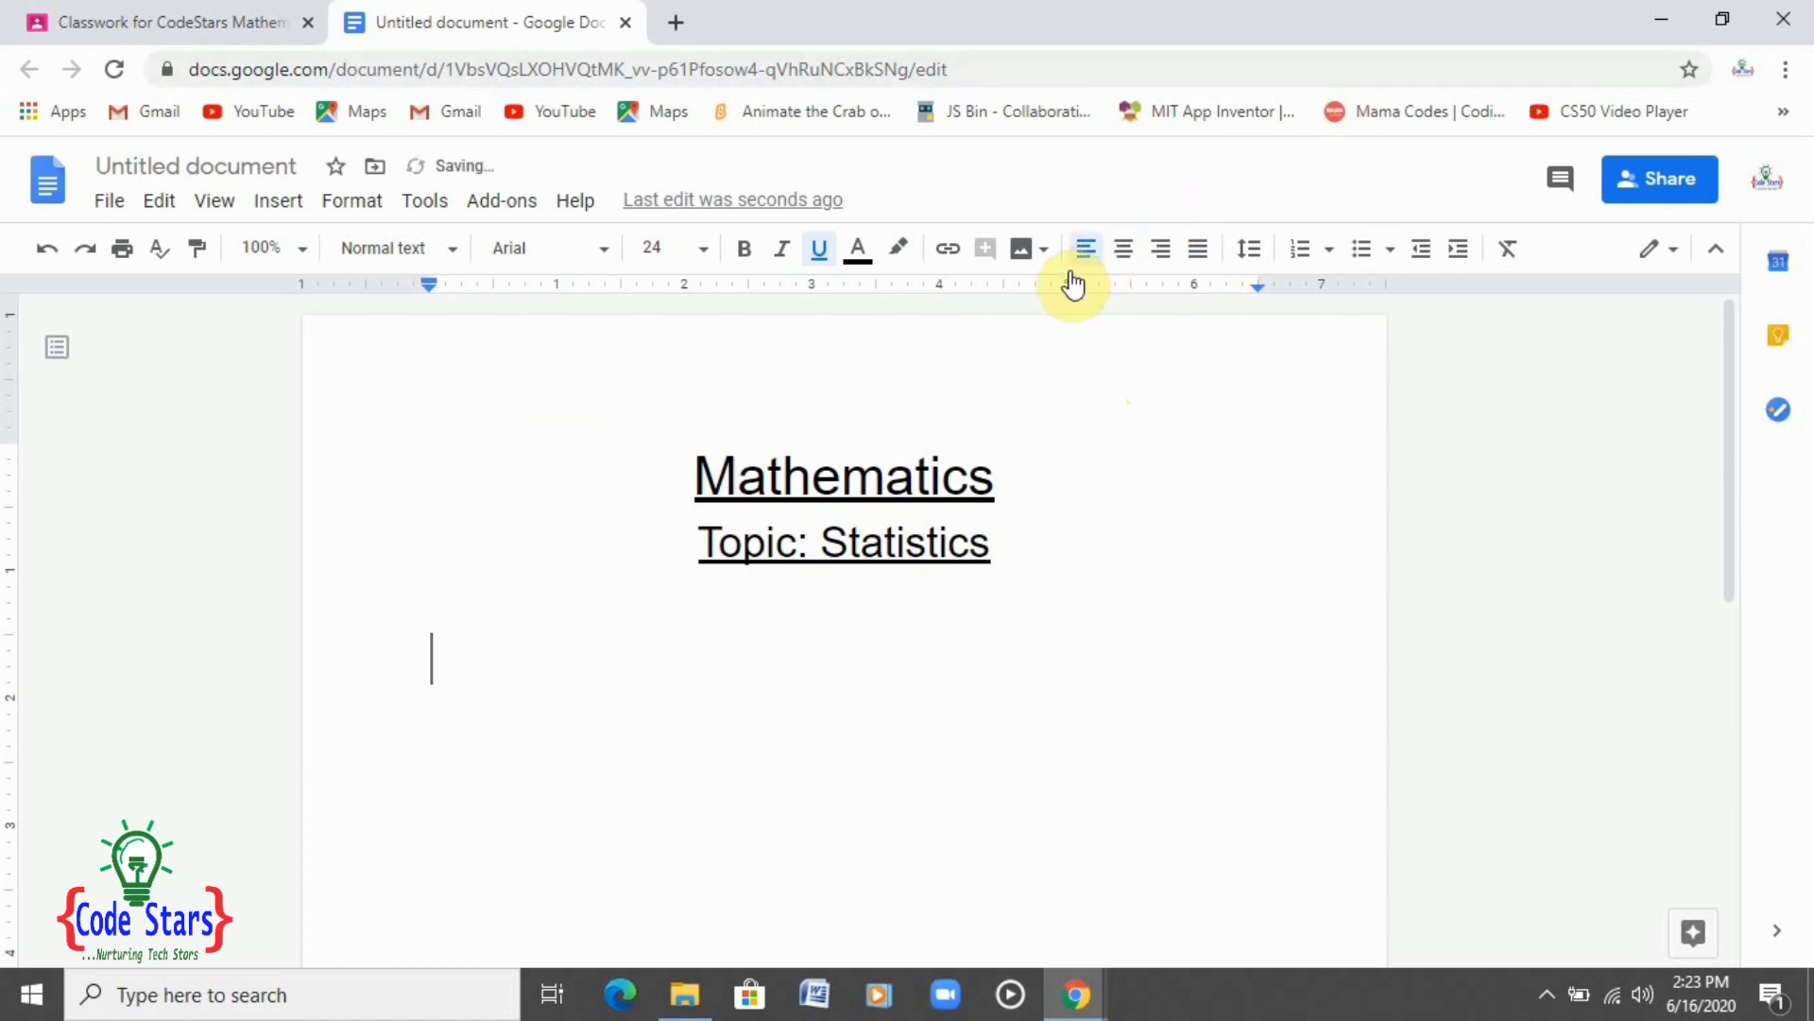
{"action": "left_click", "coordinate": [808, 269]}
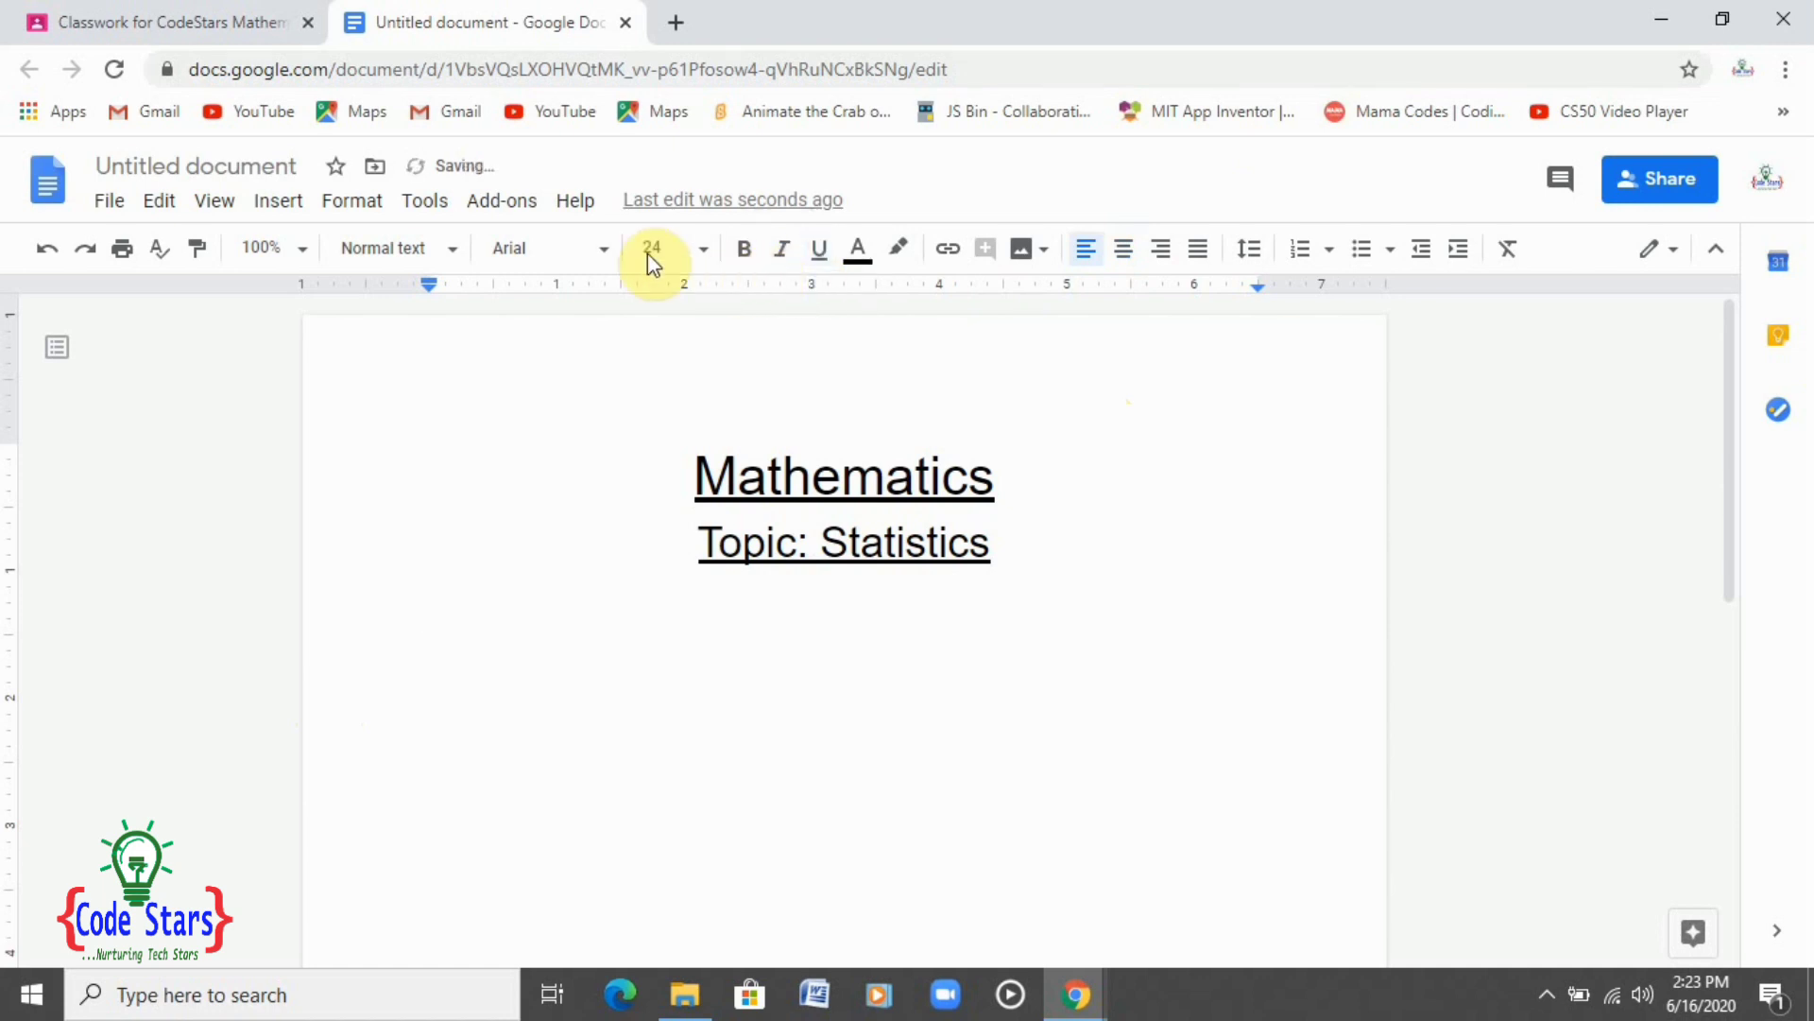
{"action": "left_click", "coordinate": [710, 257]}
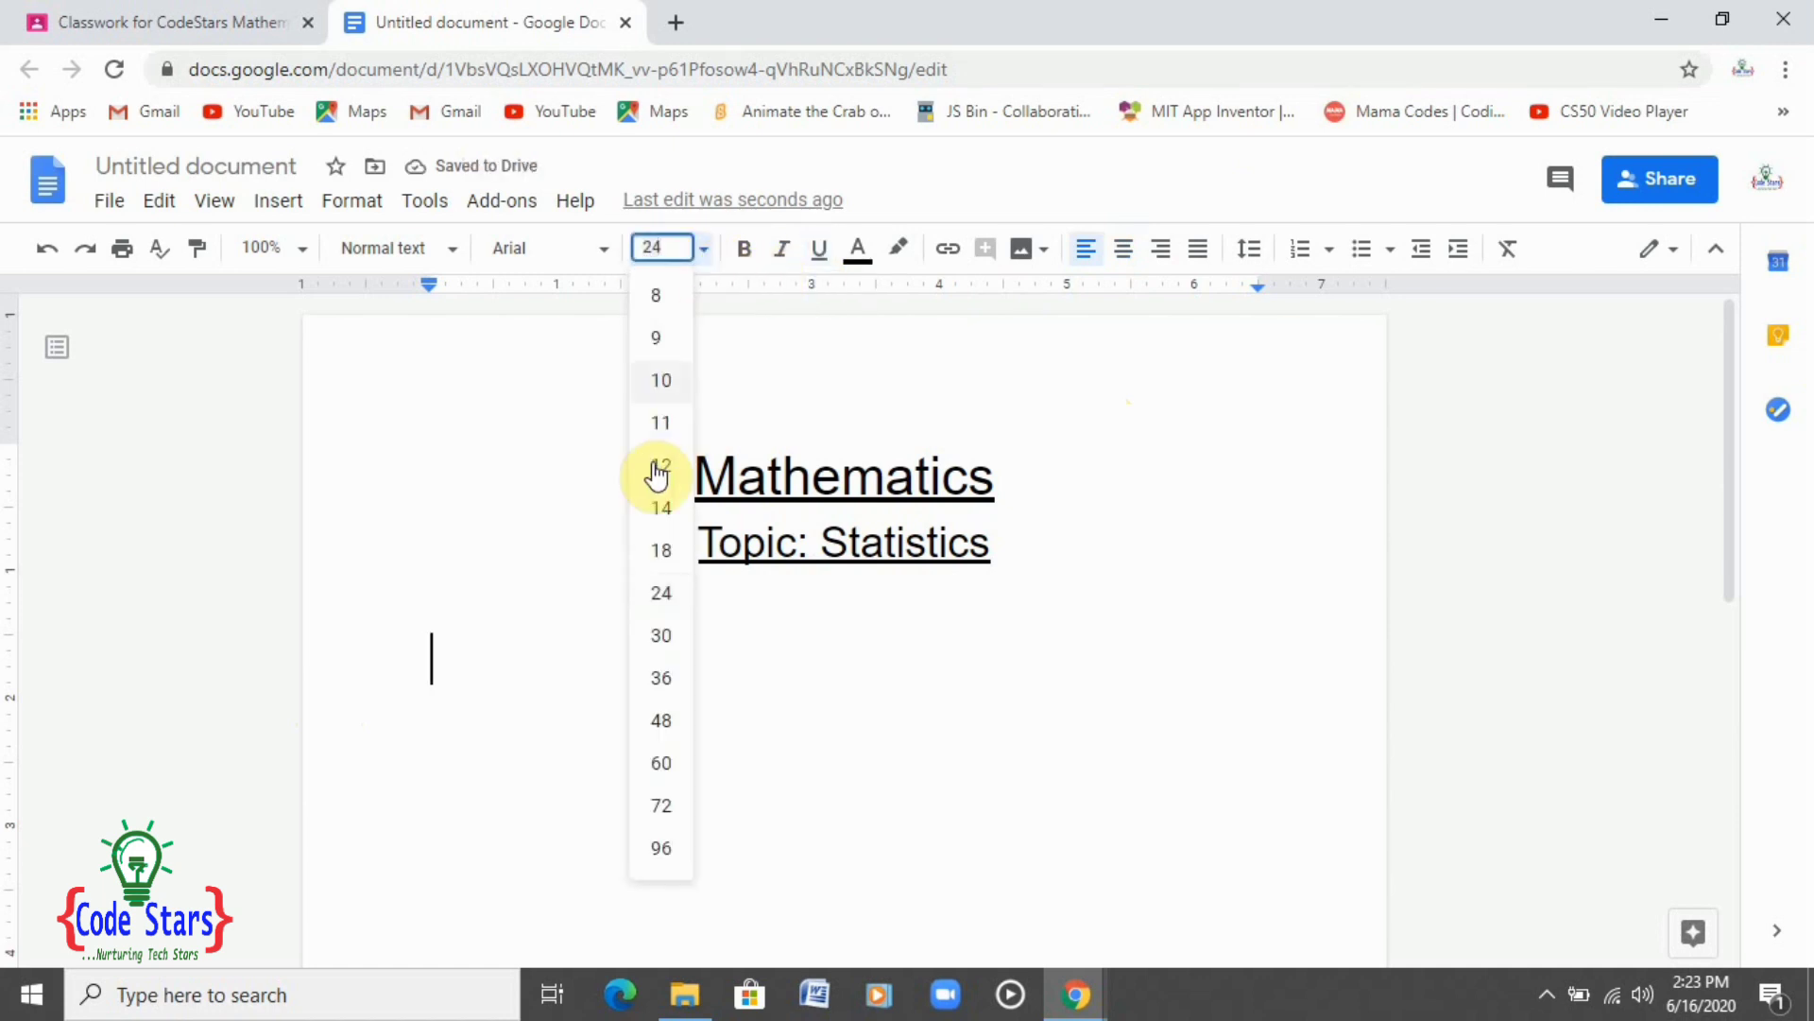
{"action": "left_click", "coordinate": [664, 552]}
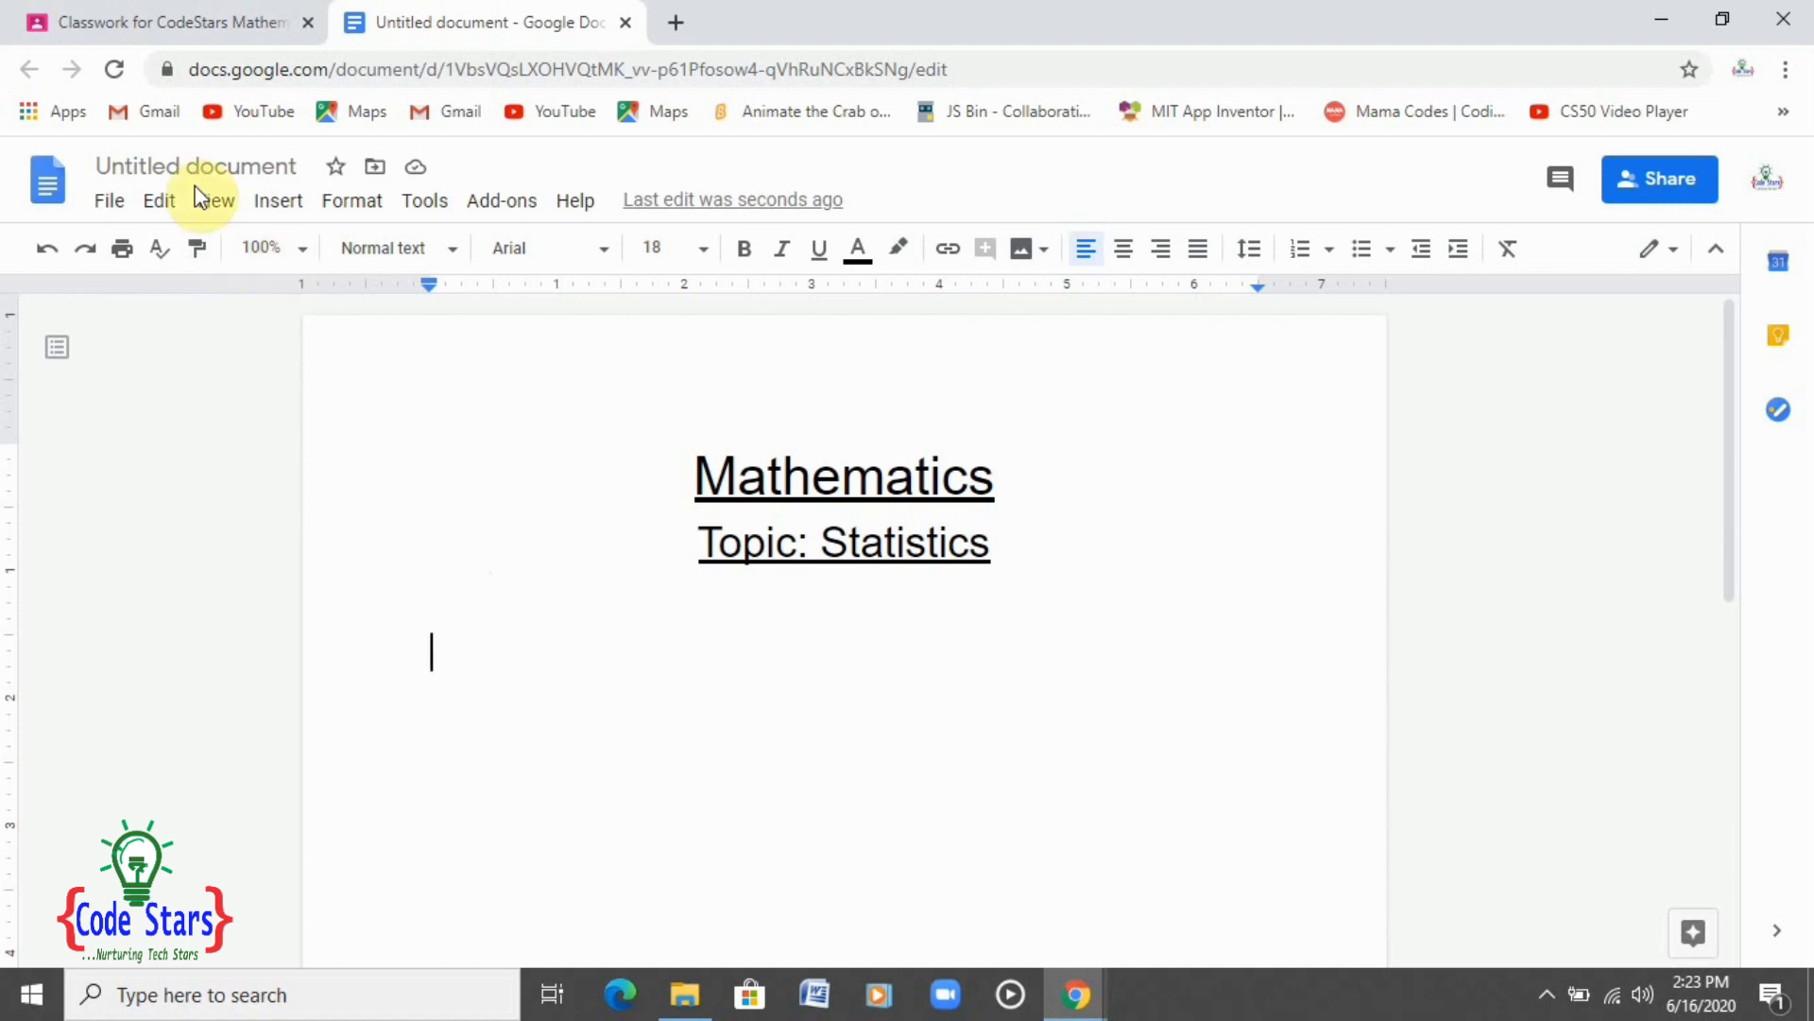
Insert a bar chart on the empty line below the topic line
{"action": "left_click", "coordinate": [288, 217]}
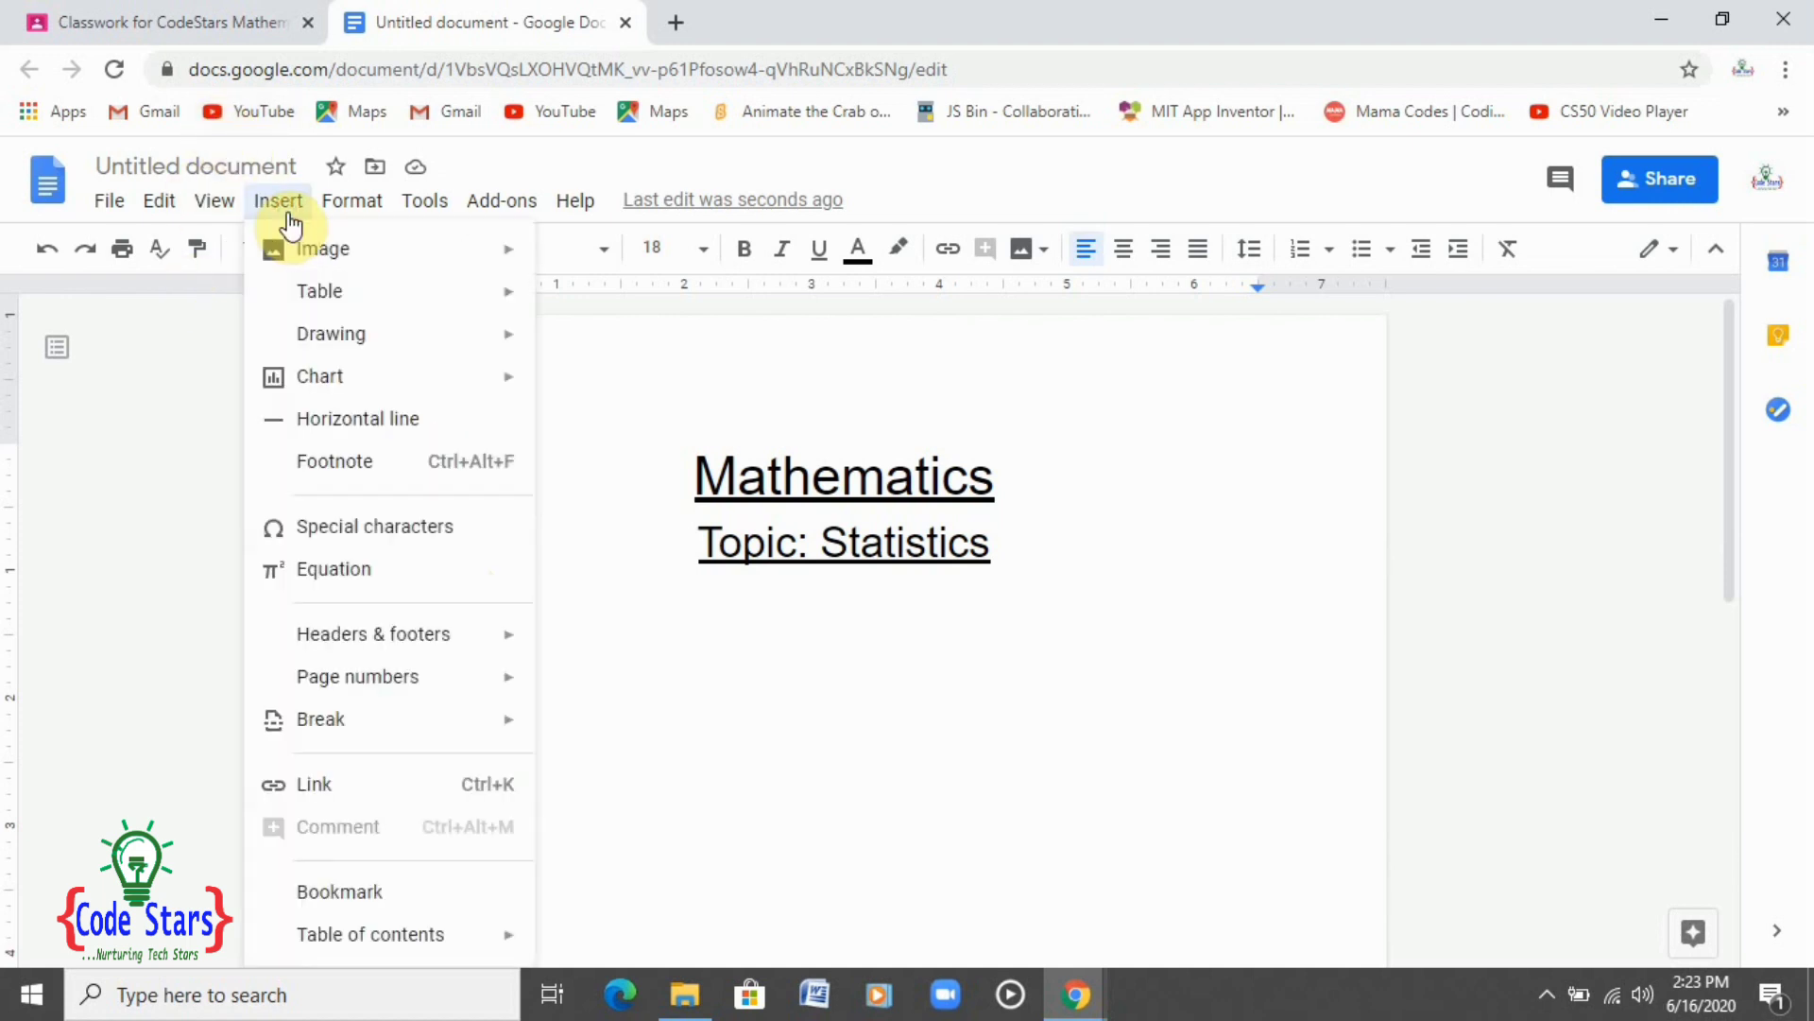
{"action": "mouse_move", "coordinate": [316, 342]}
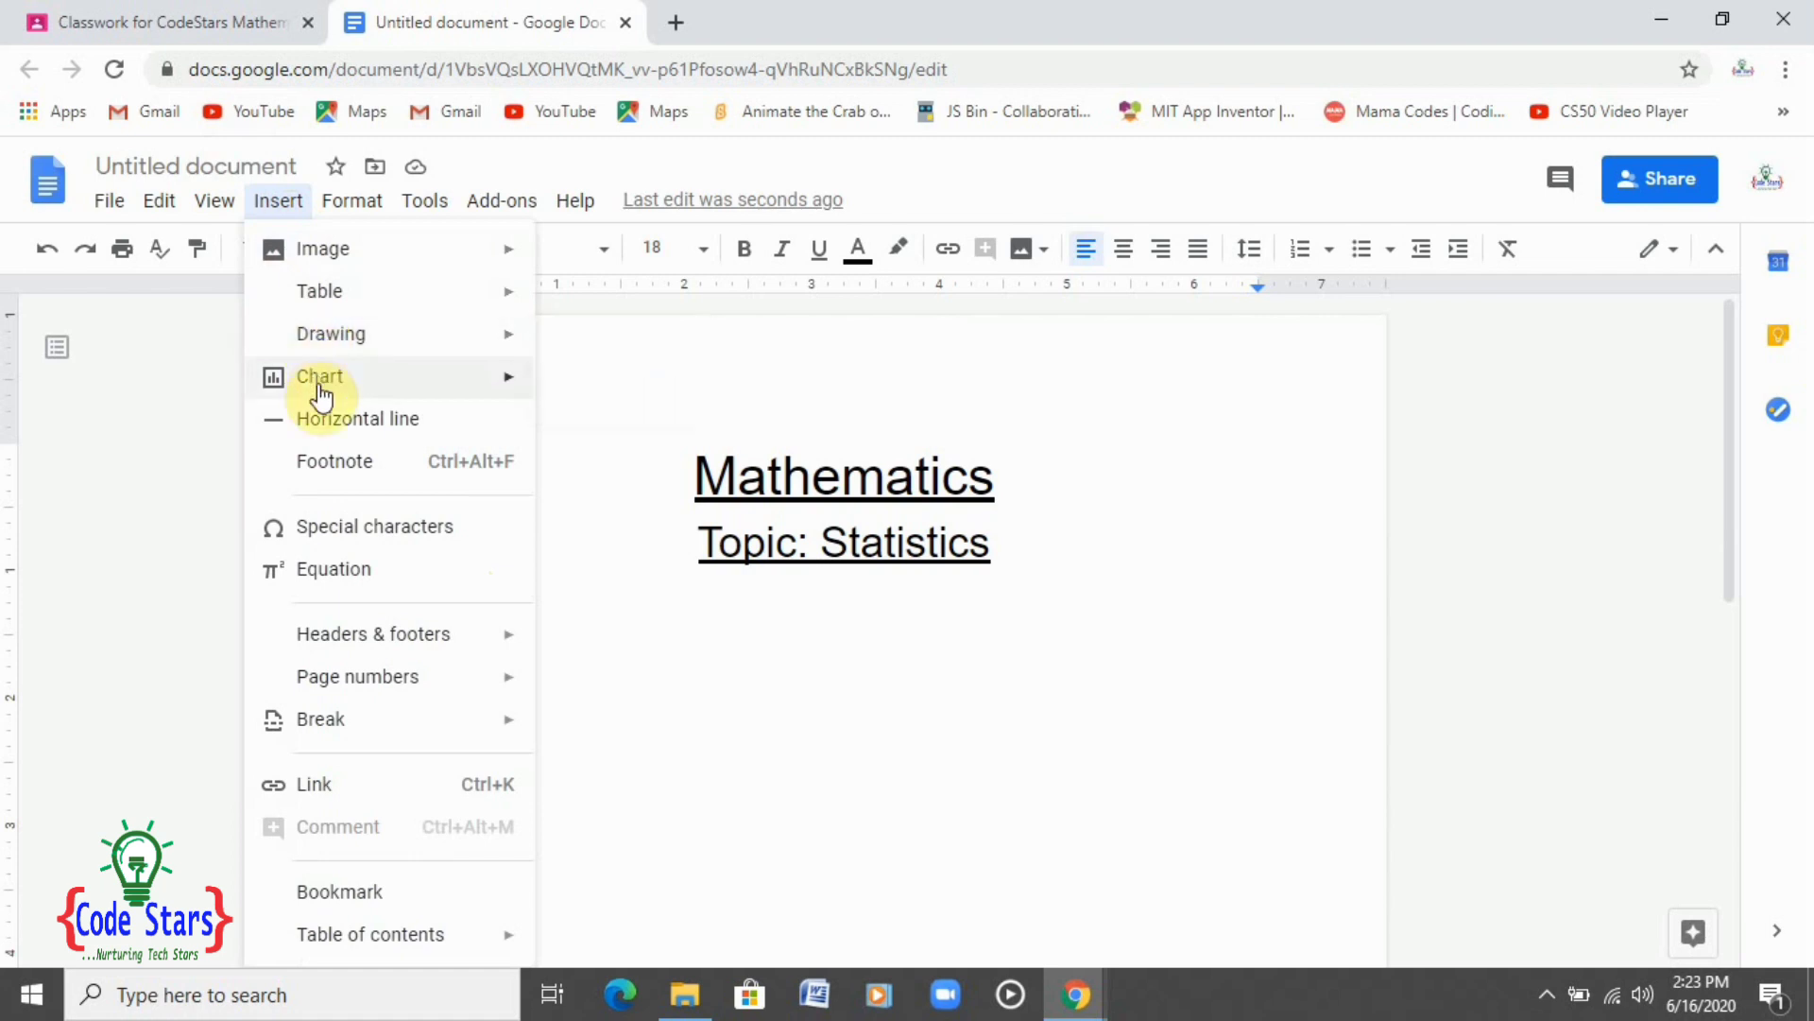
{"action": "mouse_move", "coordinate": [319, 392]}
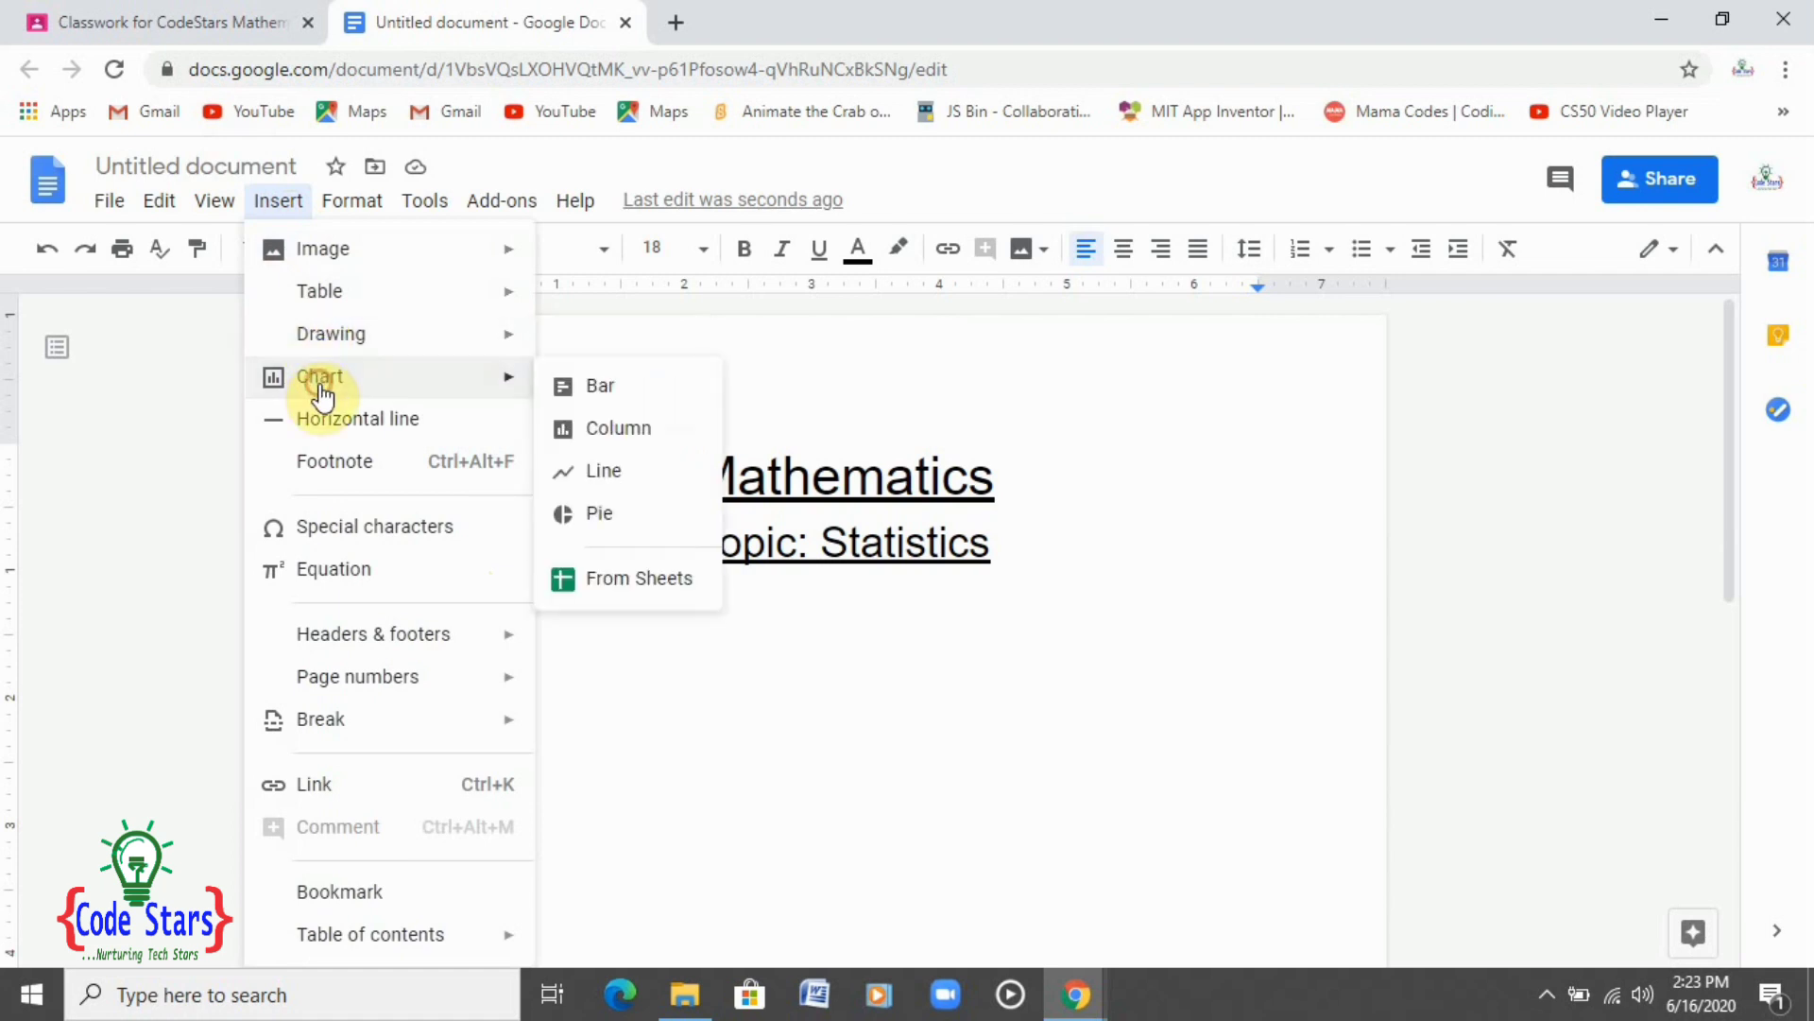
{"action": "left_click", "coordinate": [642, 404]}
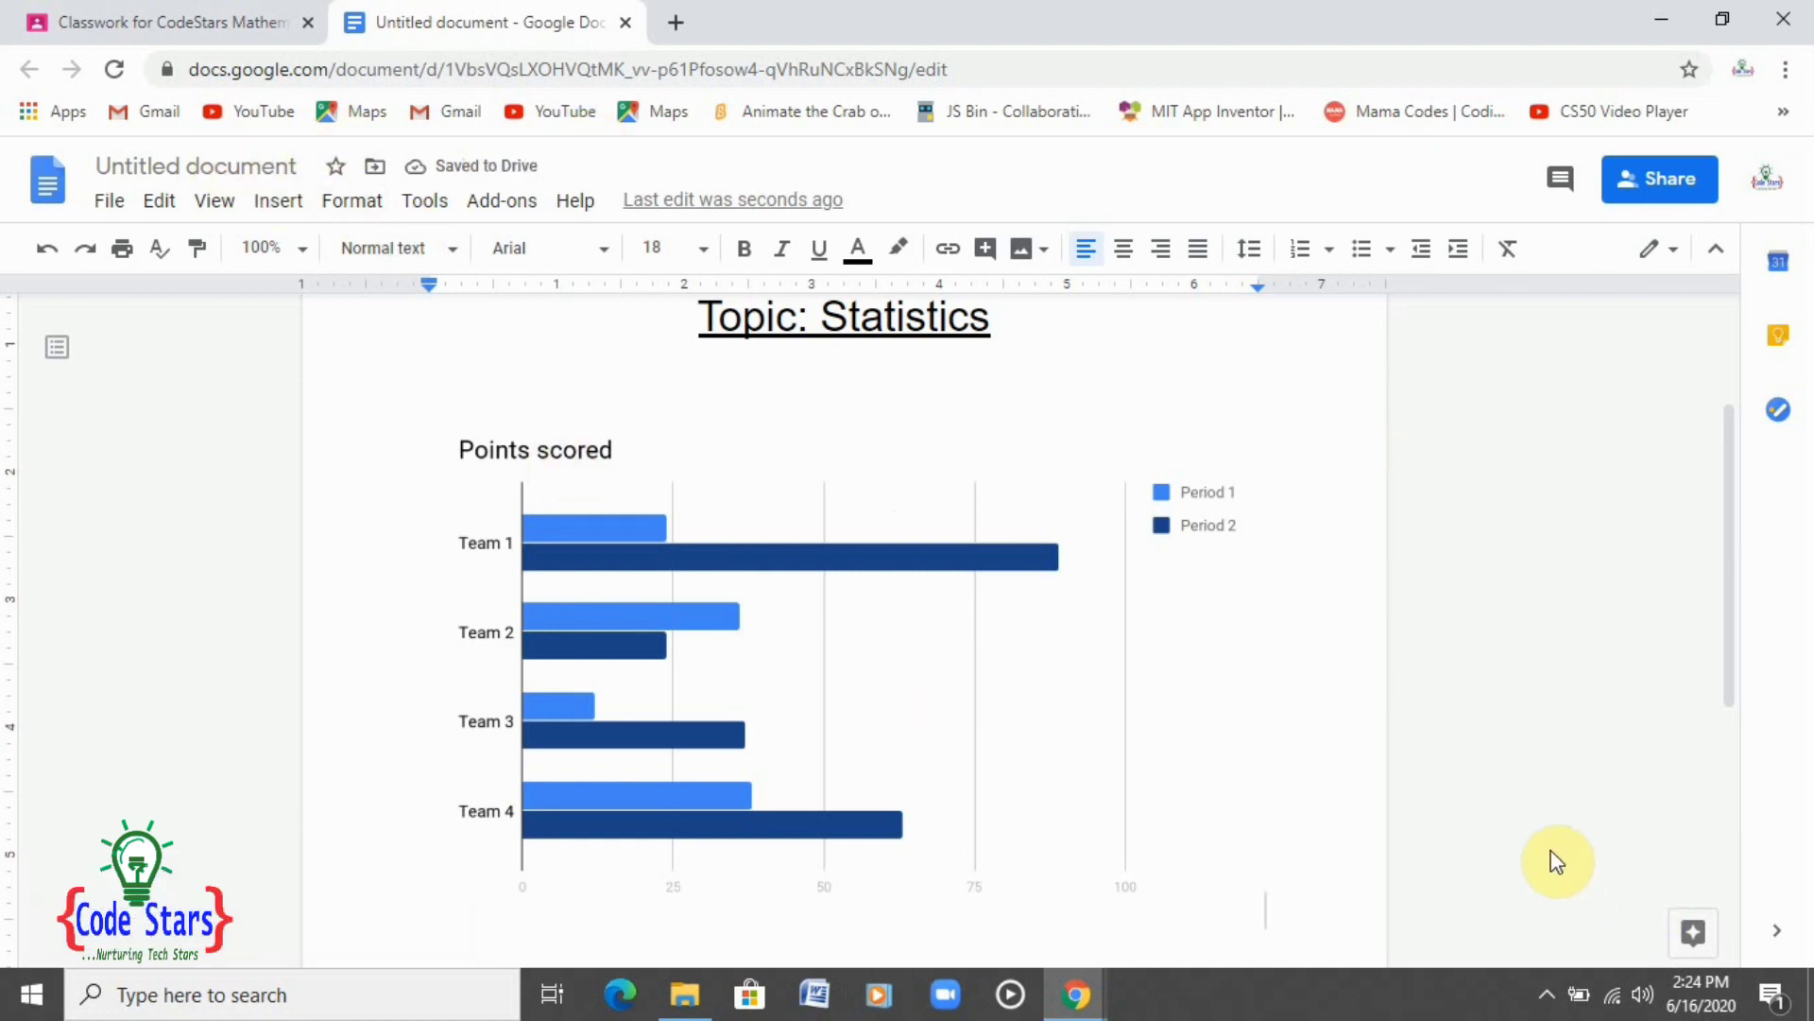
Start a new line after the bar chart and insert a column chart there
{"action": "key", "text": "Return"}
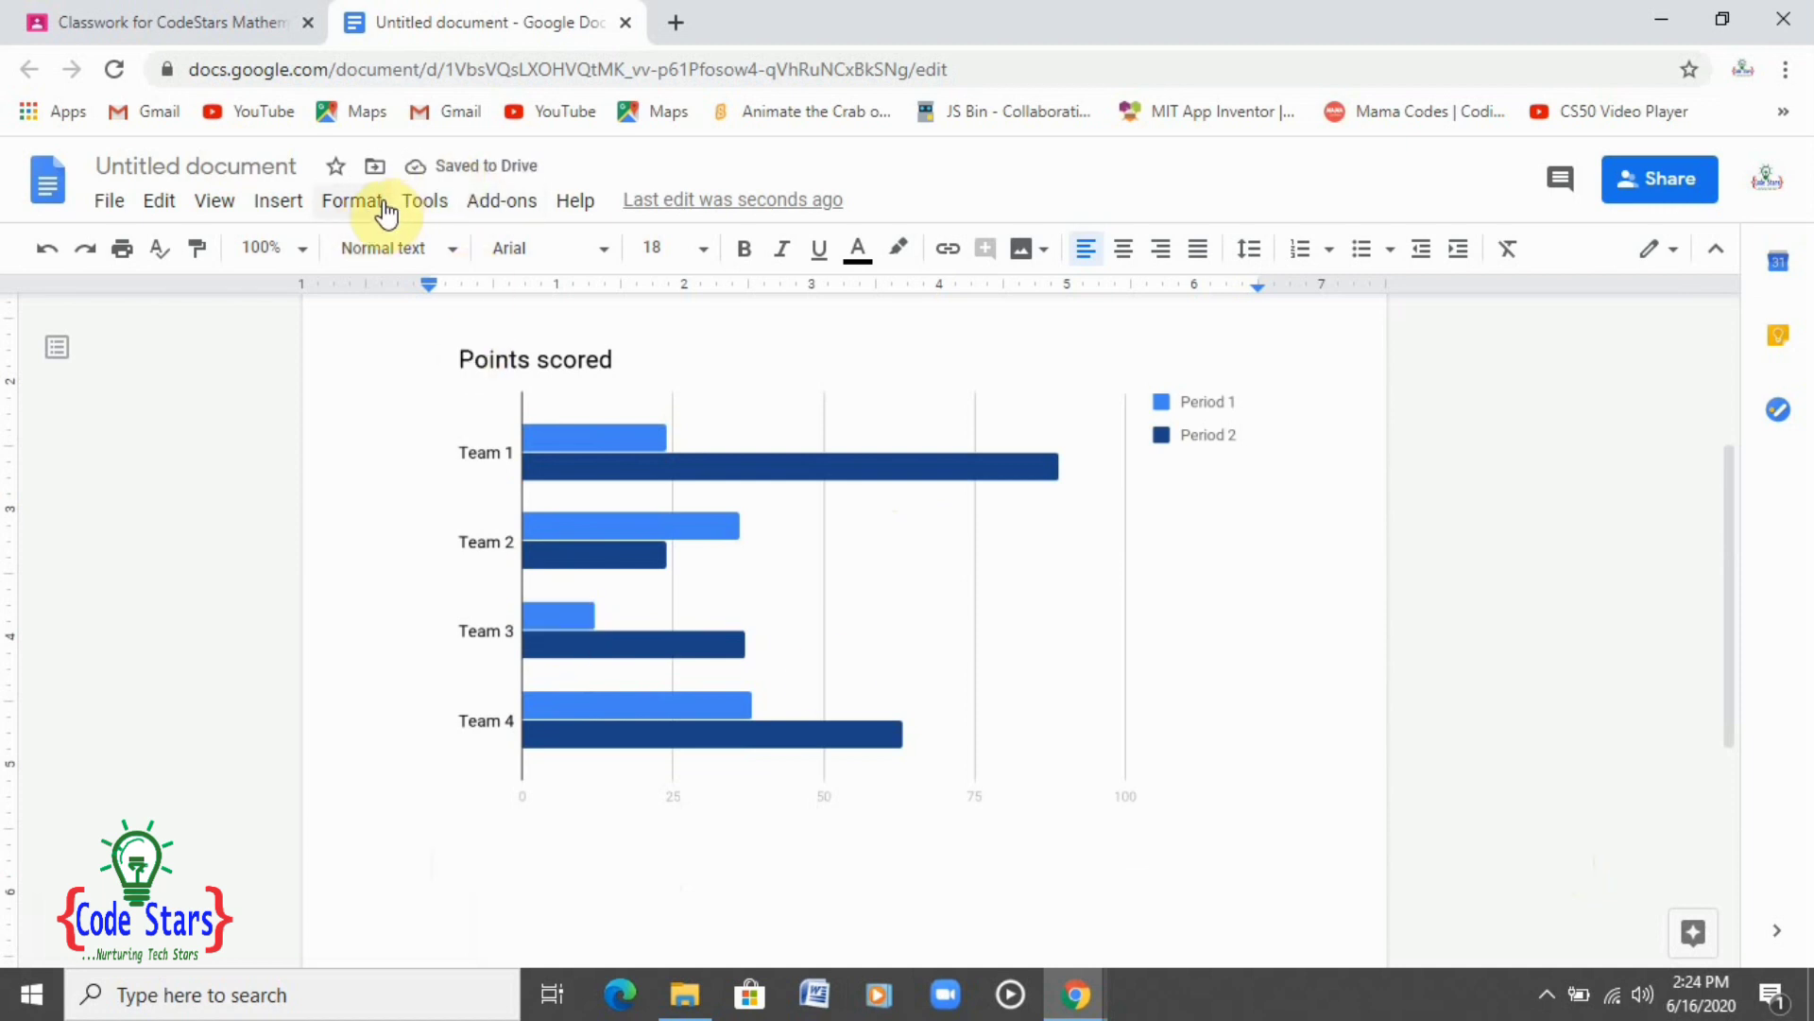
{"action": "left_click", "coordinate": [284, 207]}
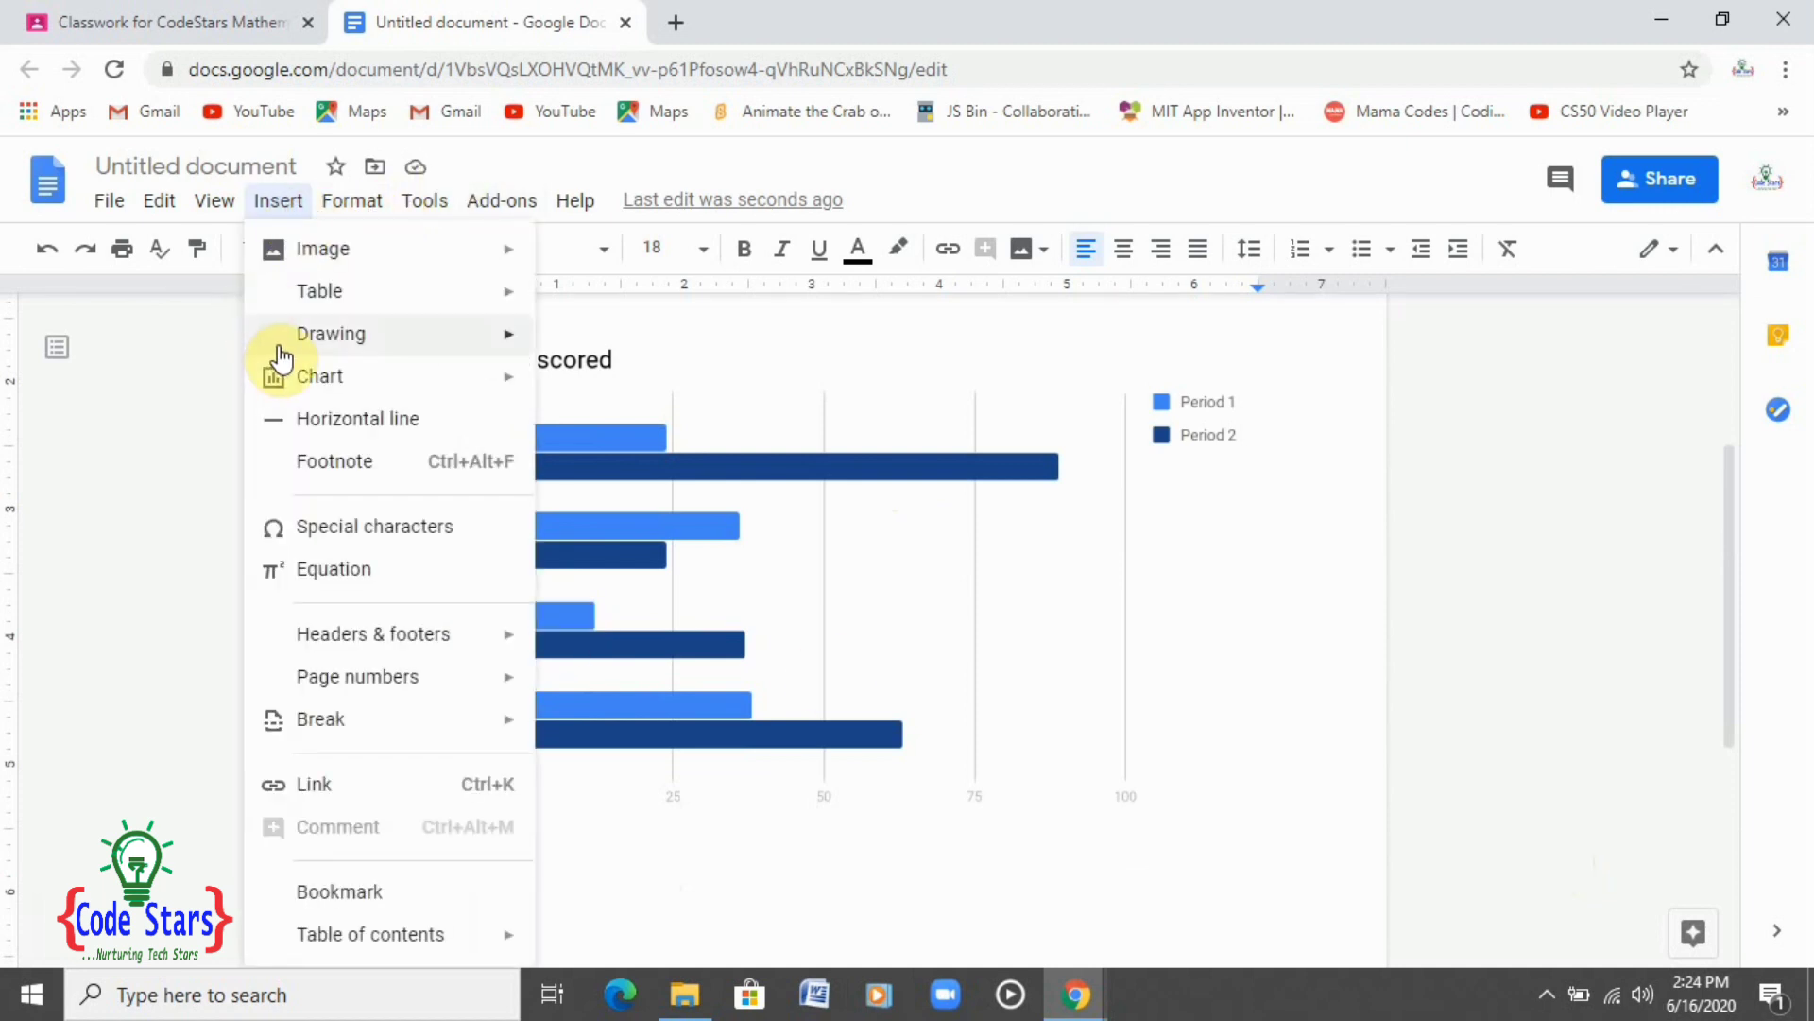
{"action": "mouse_move", "coordinate": [454, 388]}
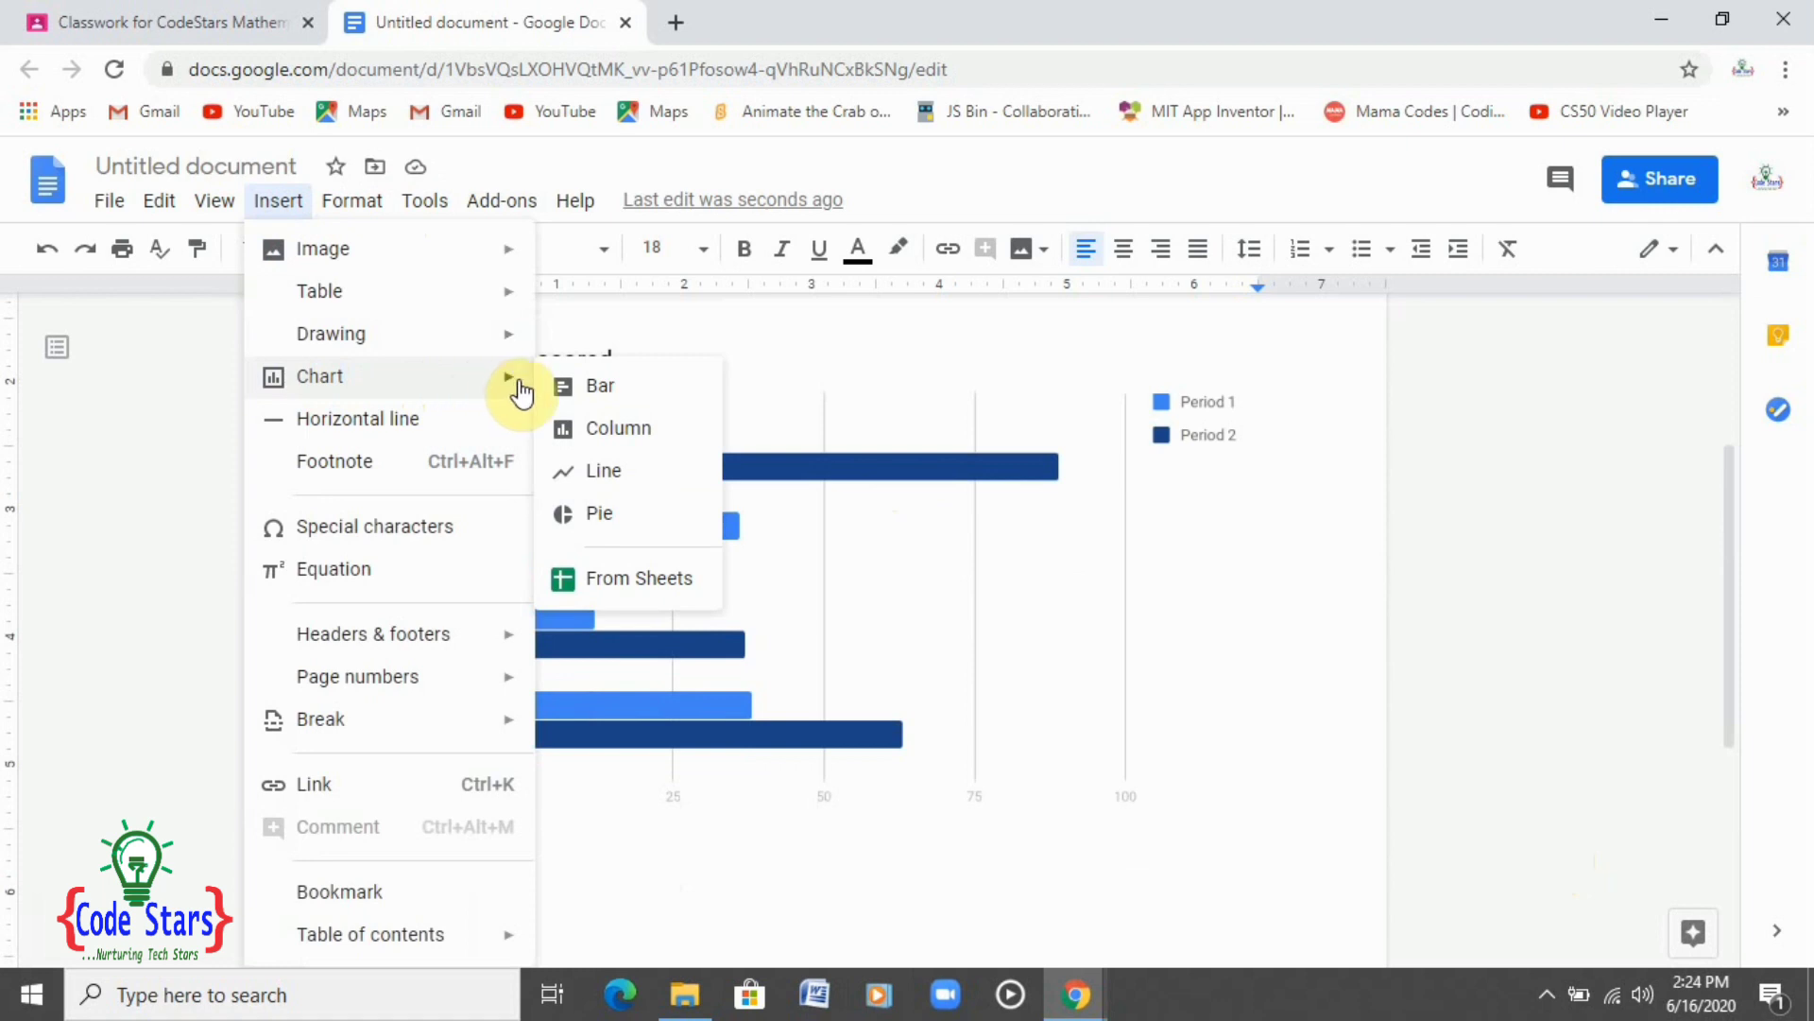
{"action": "left_click", "coordinate": [601, 436]}
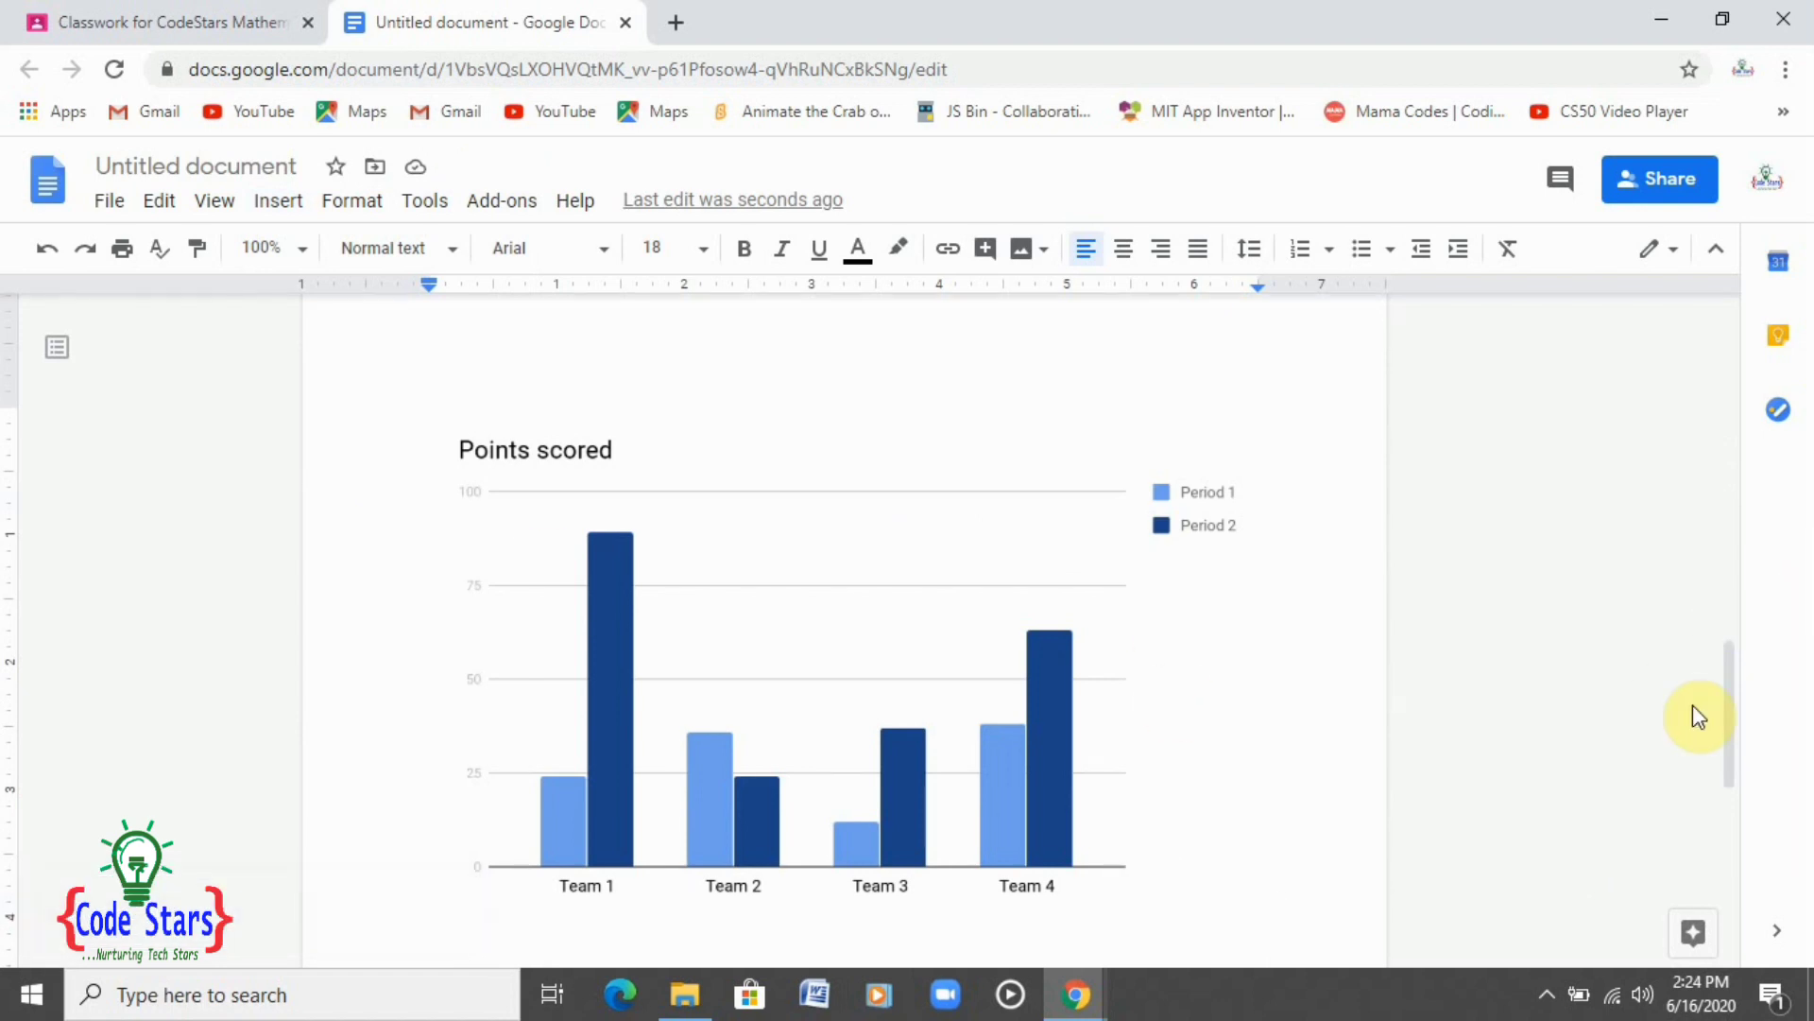
Rotate the bar chart in 90° increments to an angle of 270° using its size and rotation options
{"action": "left_click", "coordinate": [1731, 697]}
{"action": "left_click_drag", "start_coordinate": [1732, 692], "coordinate": [1728, 678]}
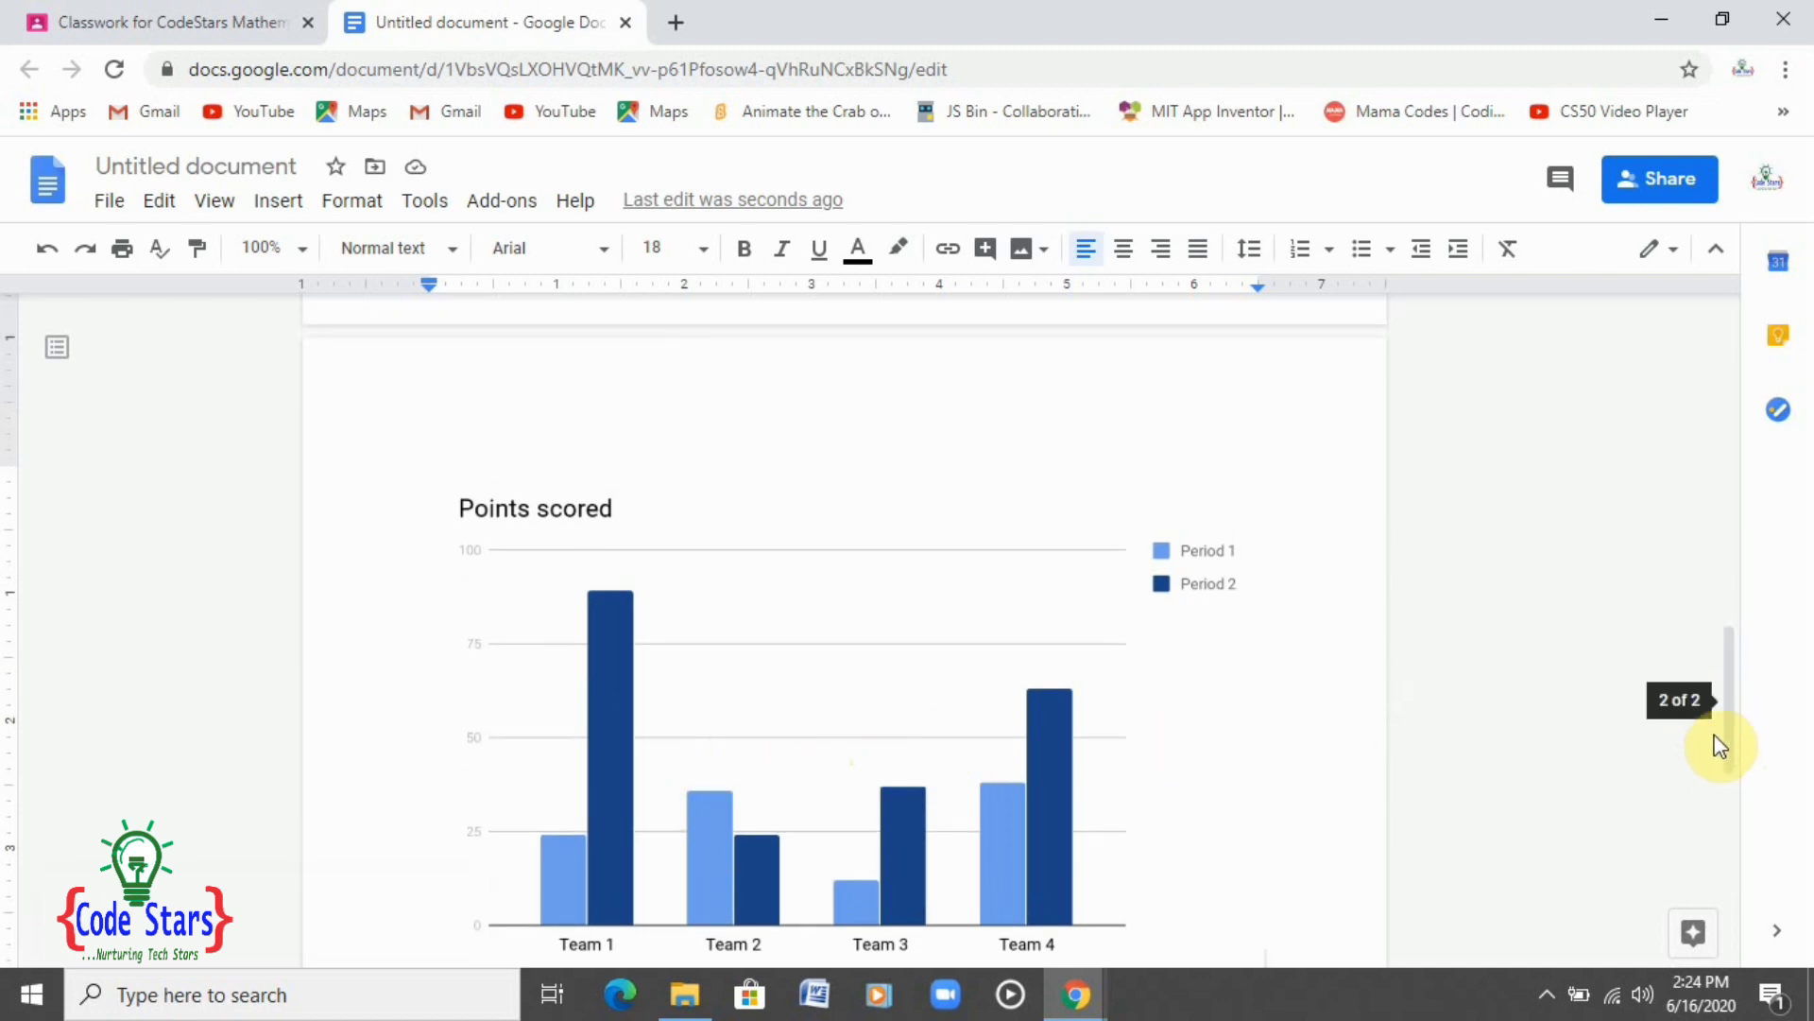
{"action": "left_click_drag", "start_coordinate": [1726, 735], "coordinate": [1786, 478]}
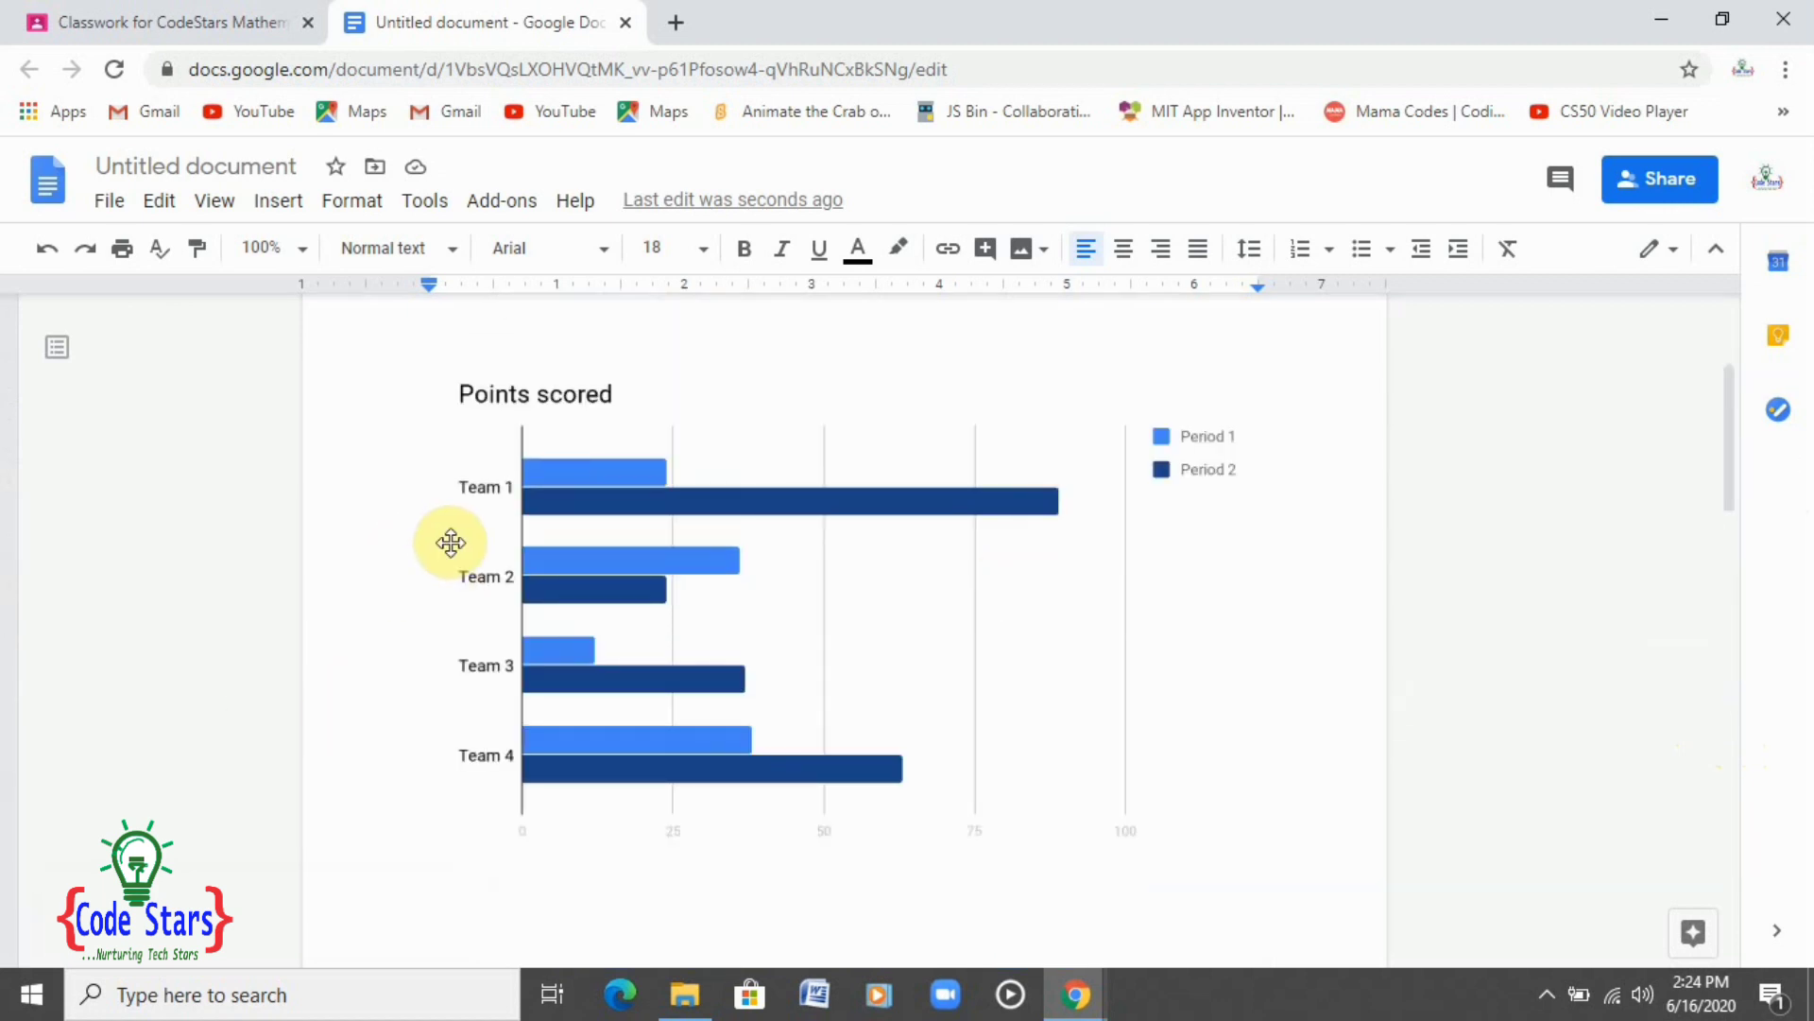
{"action": "left_click", "coordinate": [574, 576]}
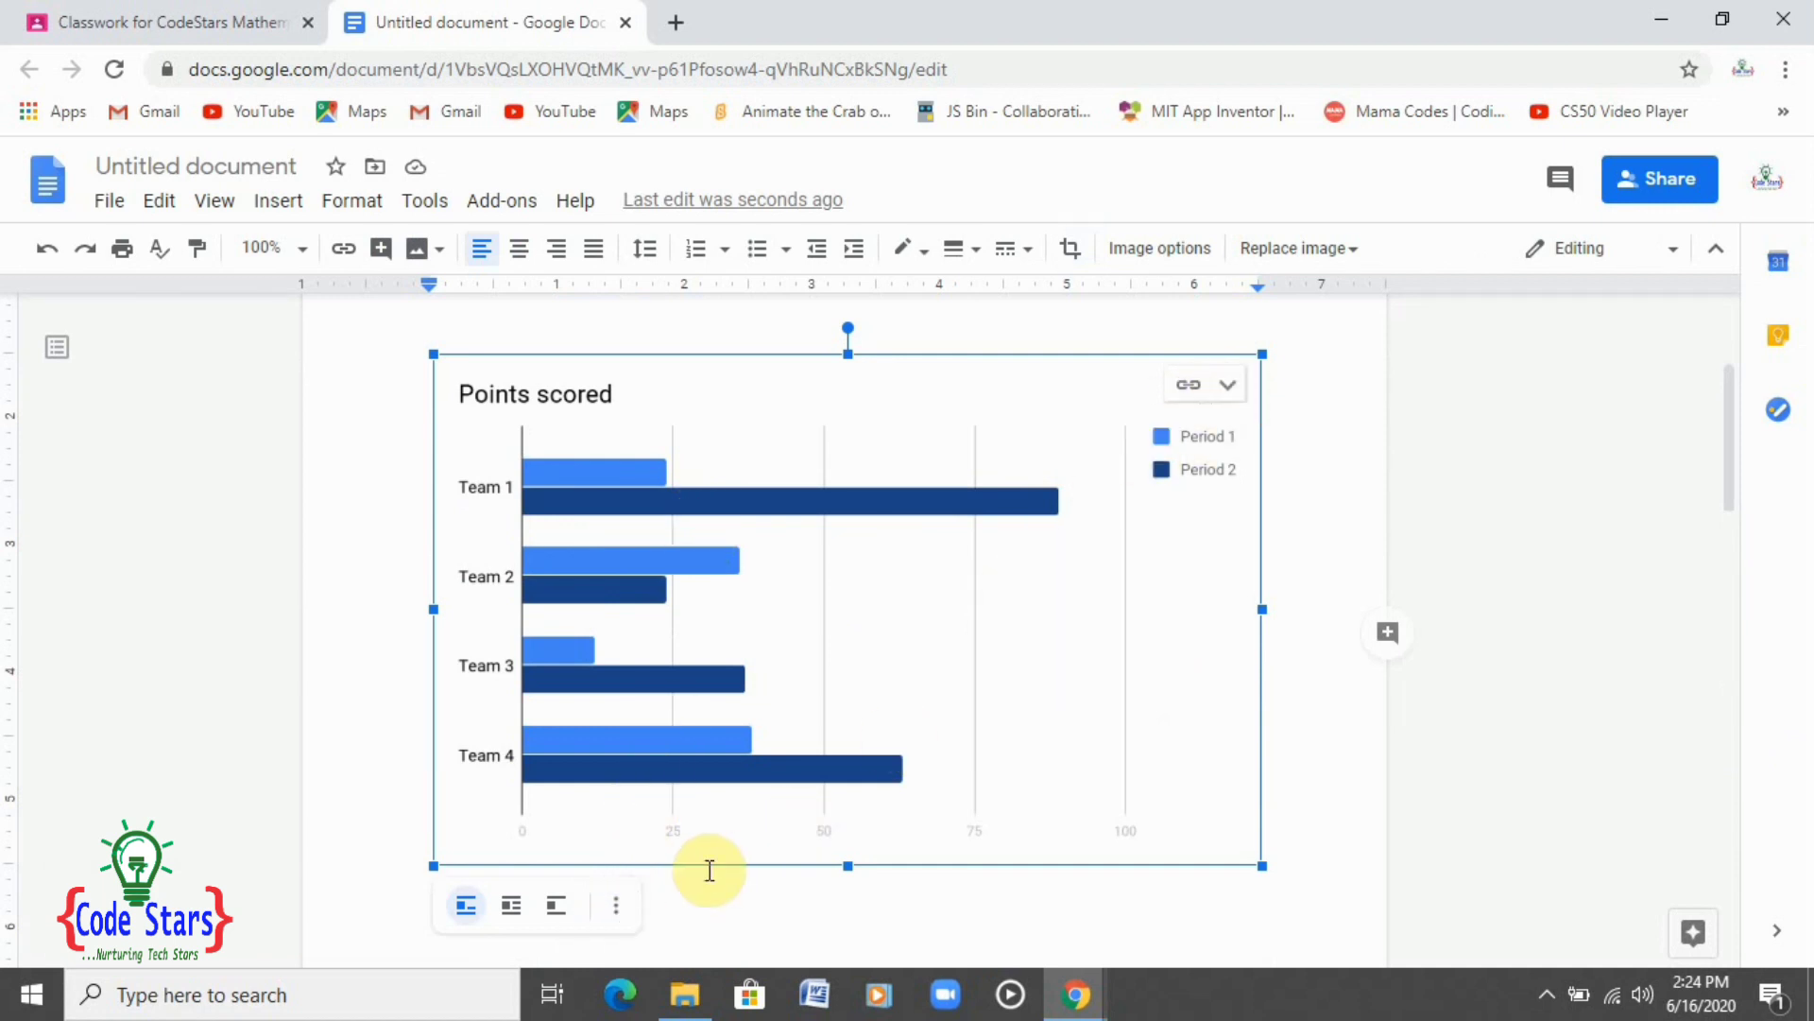
{"action": "left_click", "coordinate": [614, 912]}
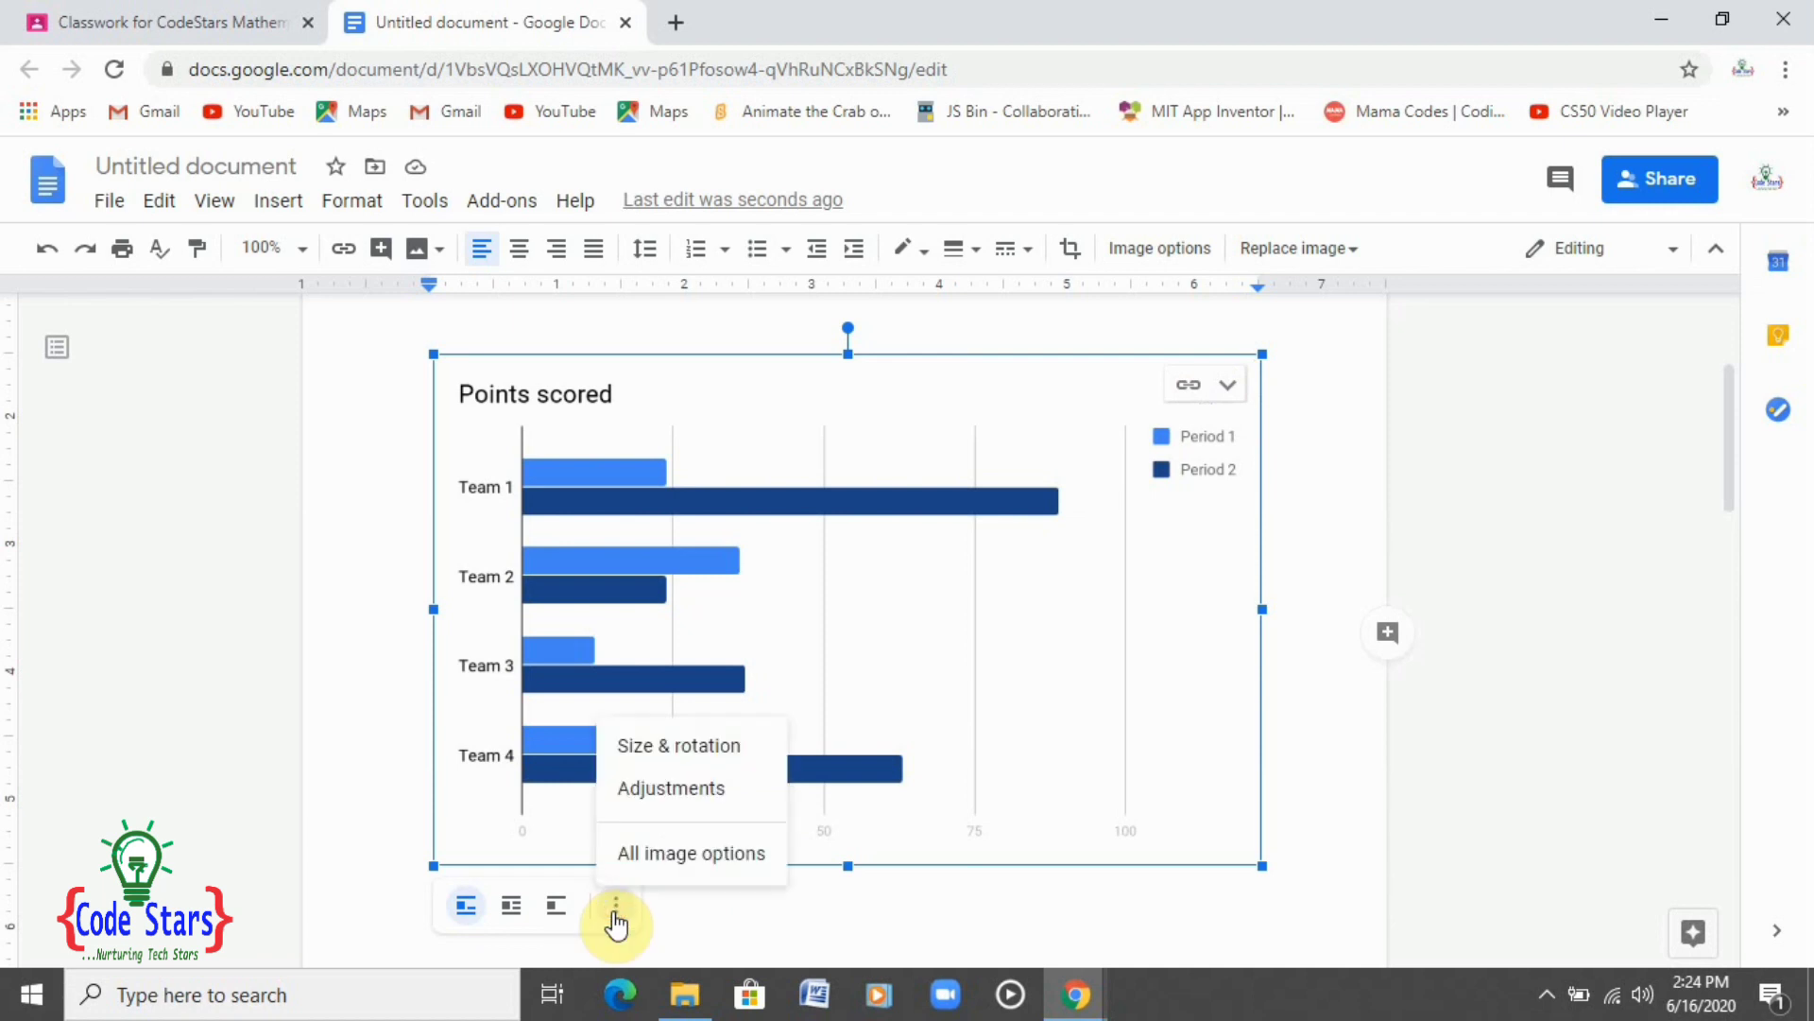
{"action": "left_click", "coordinate": [653, 753]}
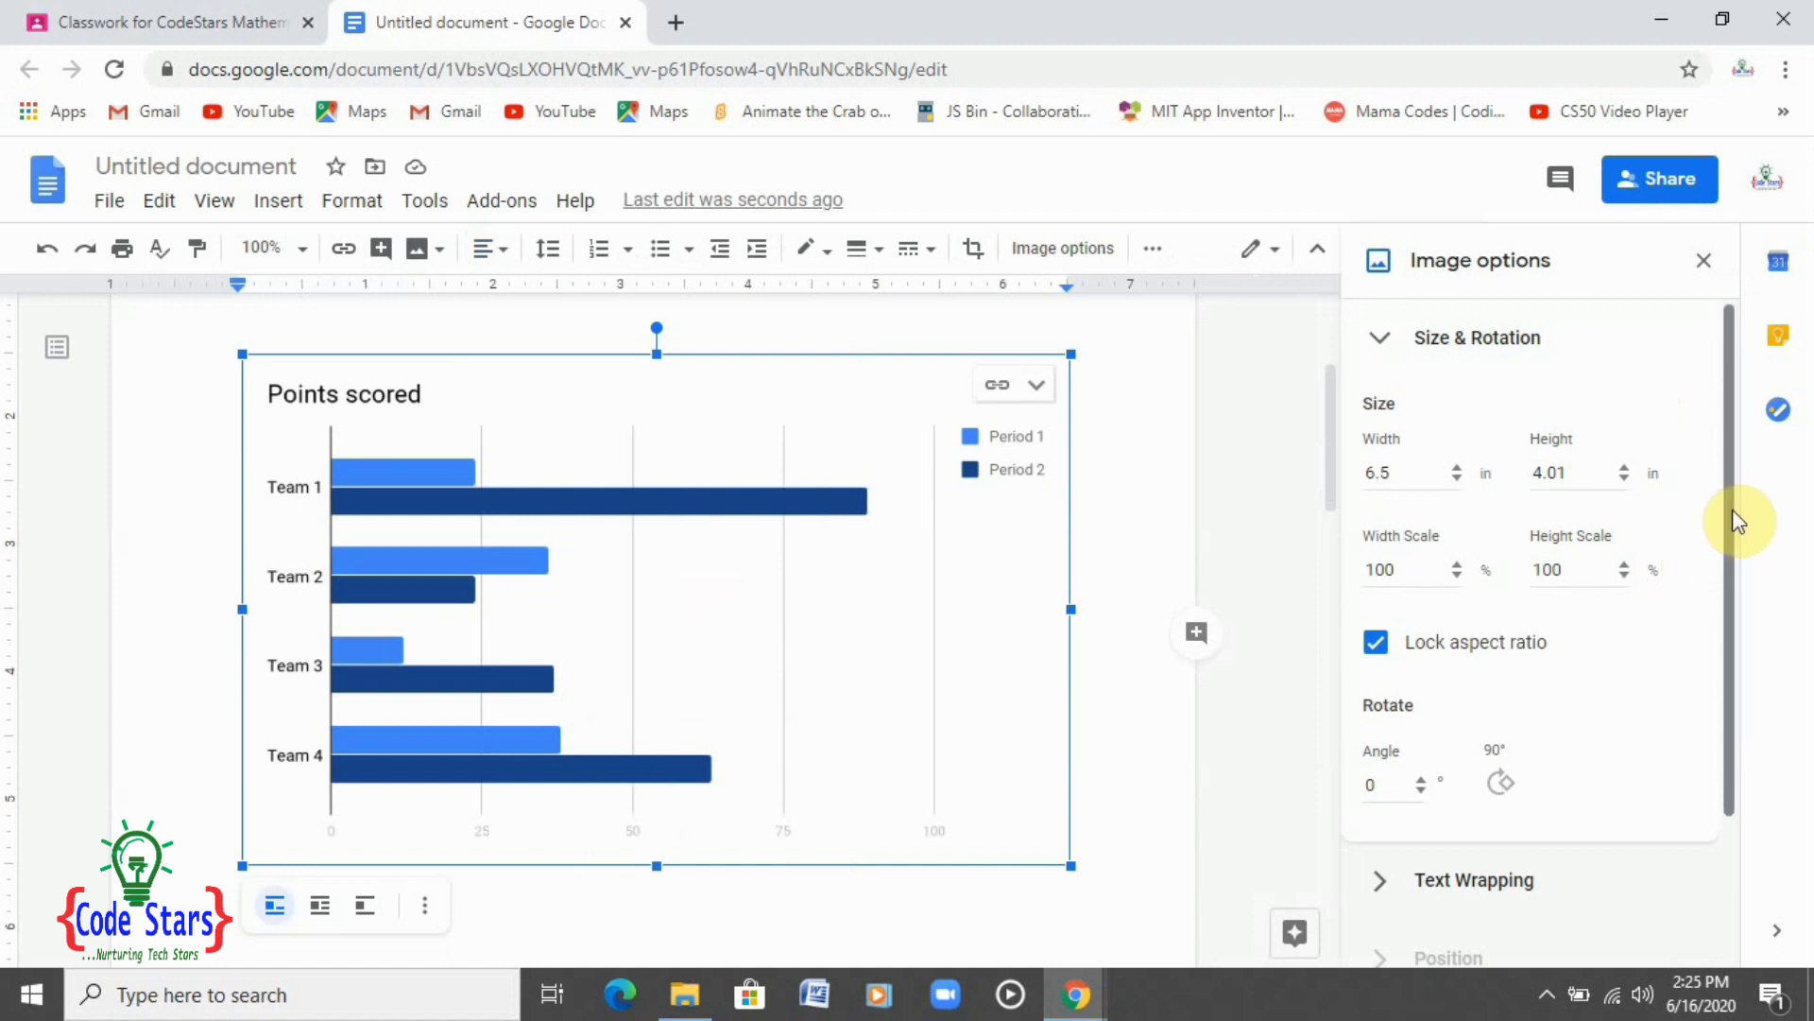
{"action": "scroll", "coordinate": [1733, 529], "scroll_direction": "down", "scroll_amount": 1}
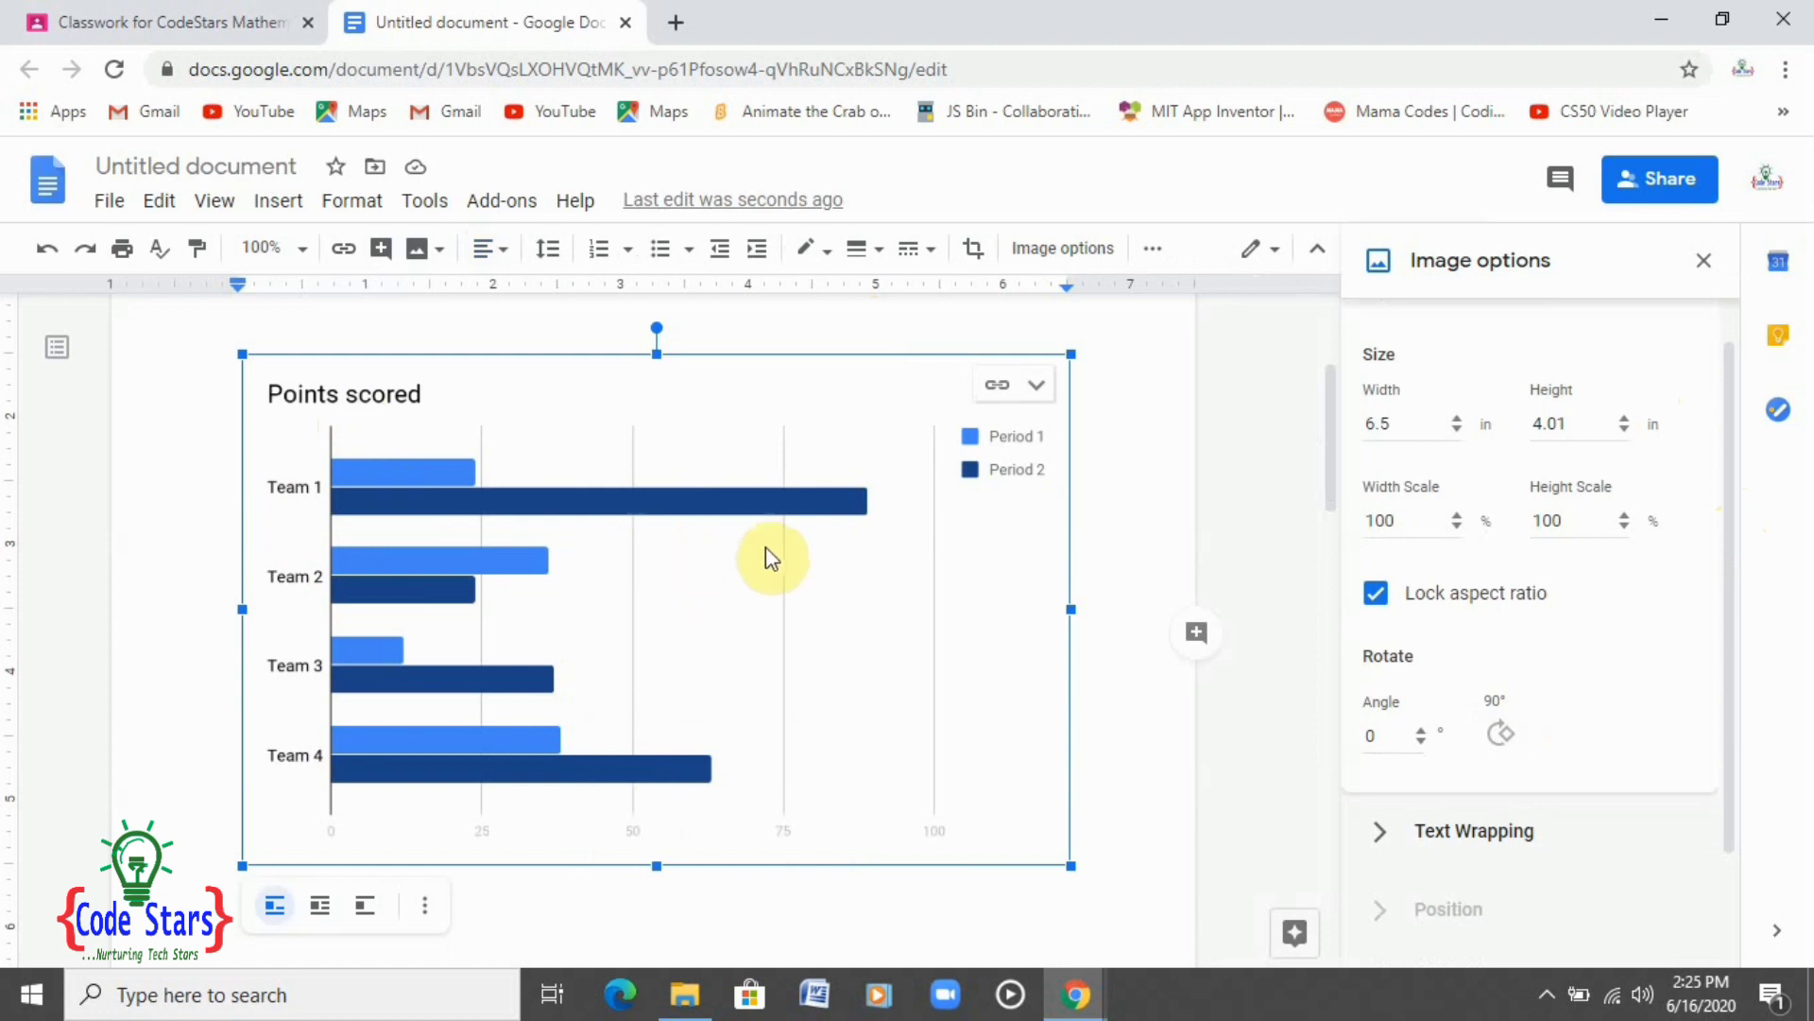
{"action": "left_click", "coordinate": [1502, 737]}
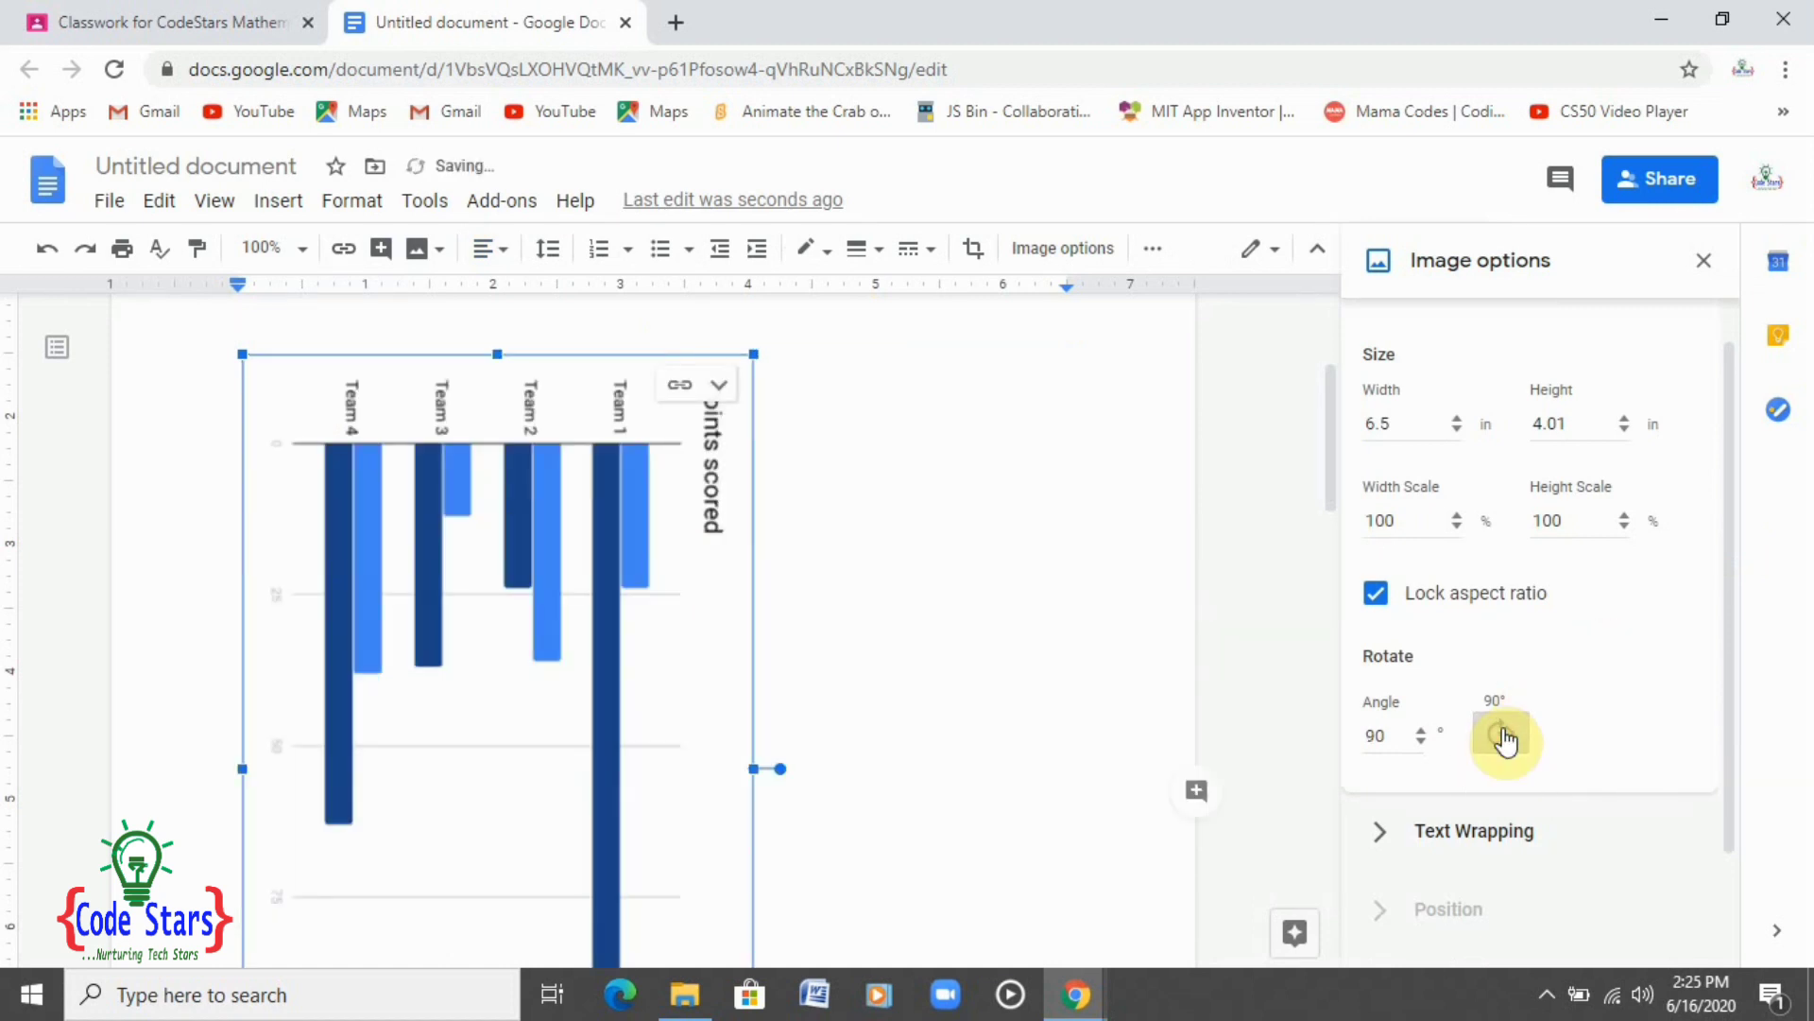
{"action": "left_click", "coordinate": [1503, 736]}
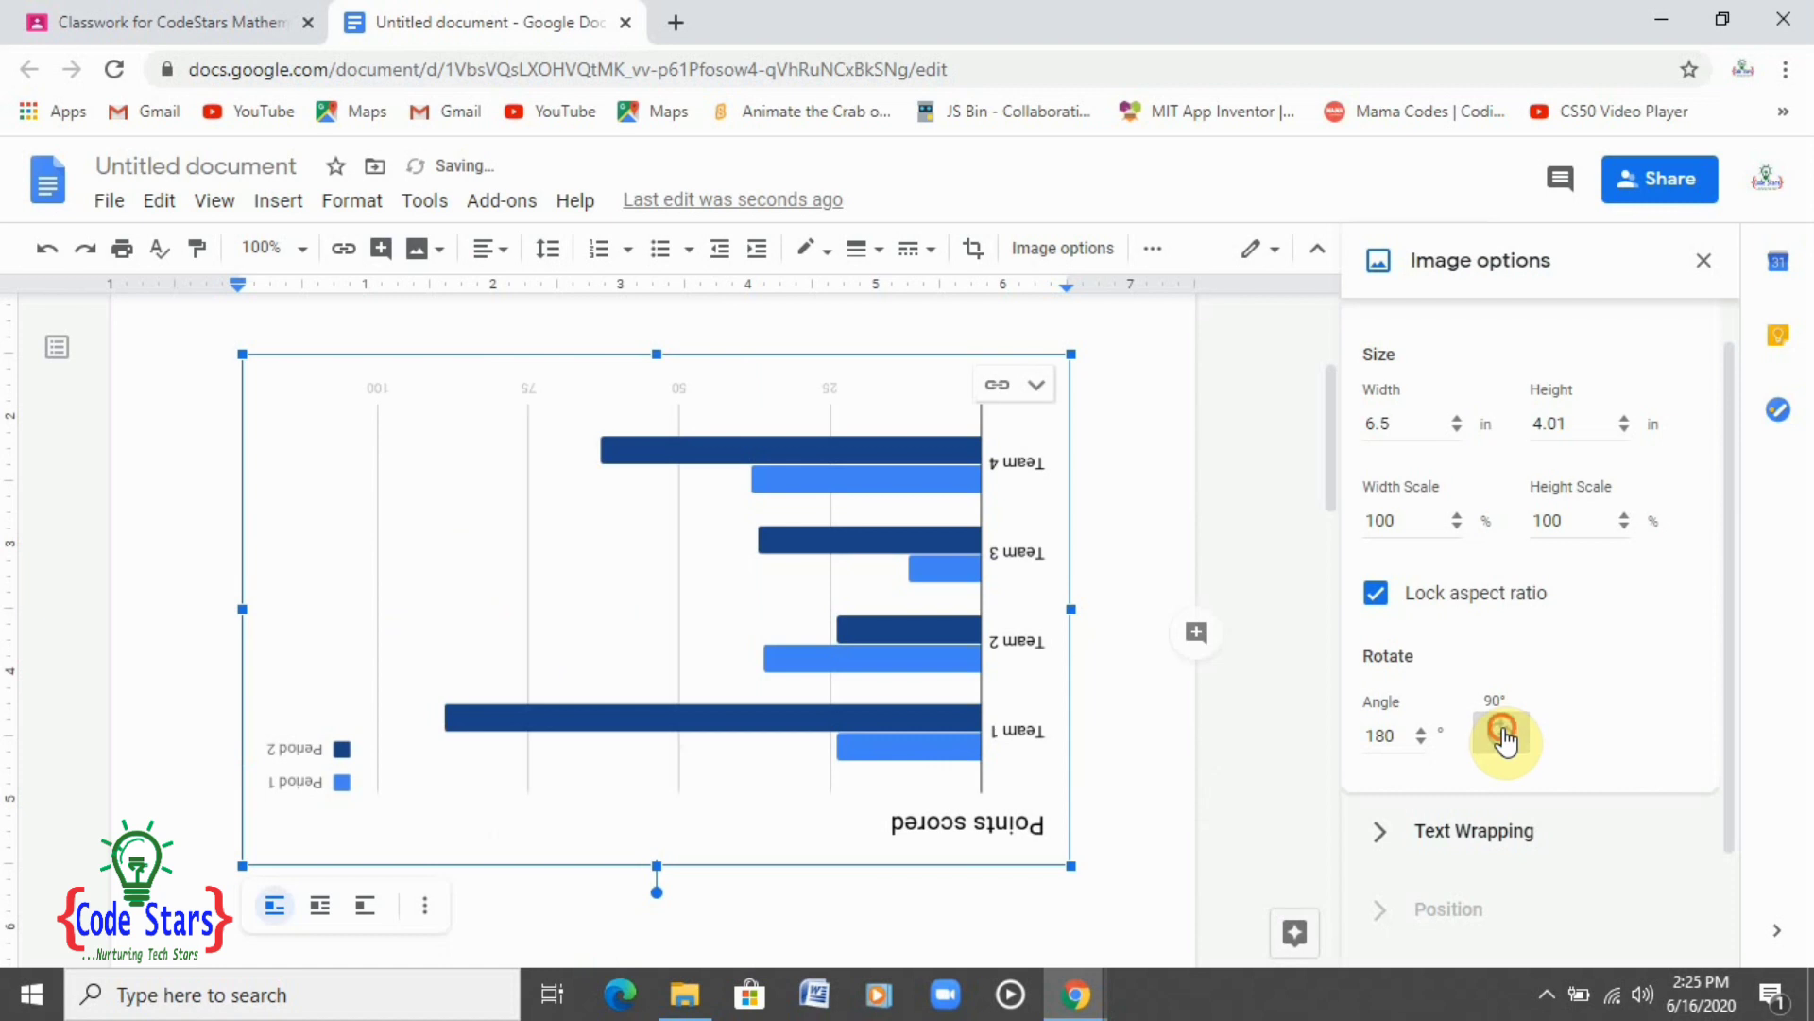
{"action": "left_click", "coordinate": [1503, 736]}
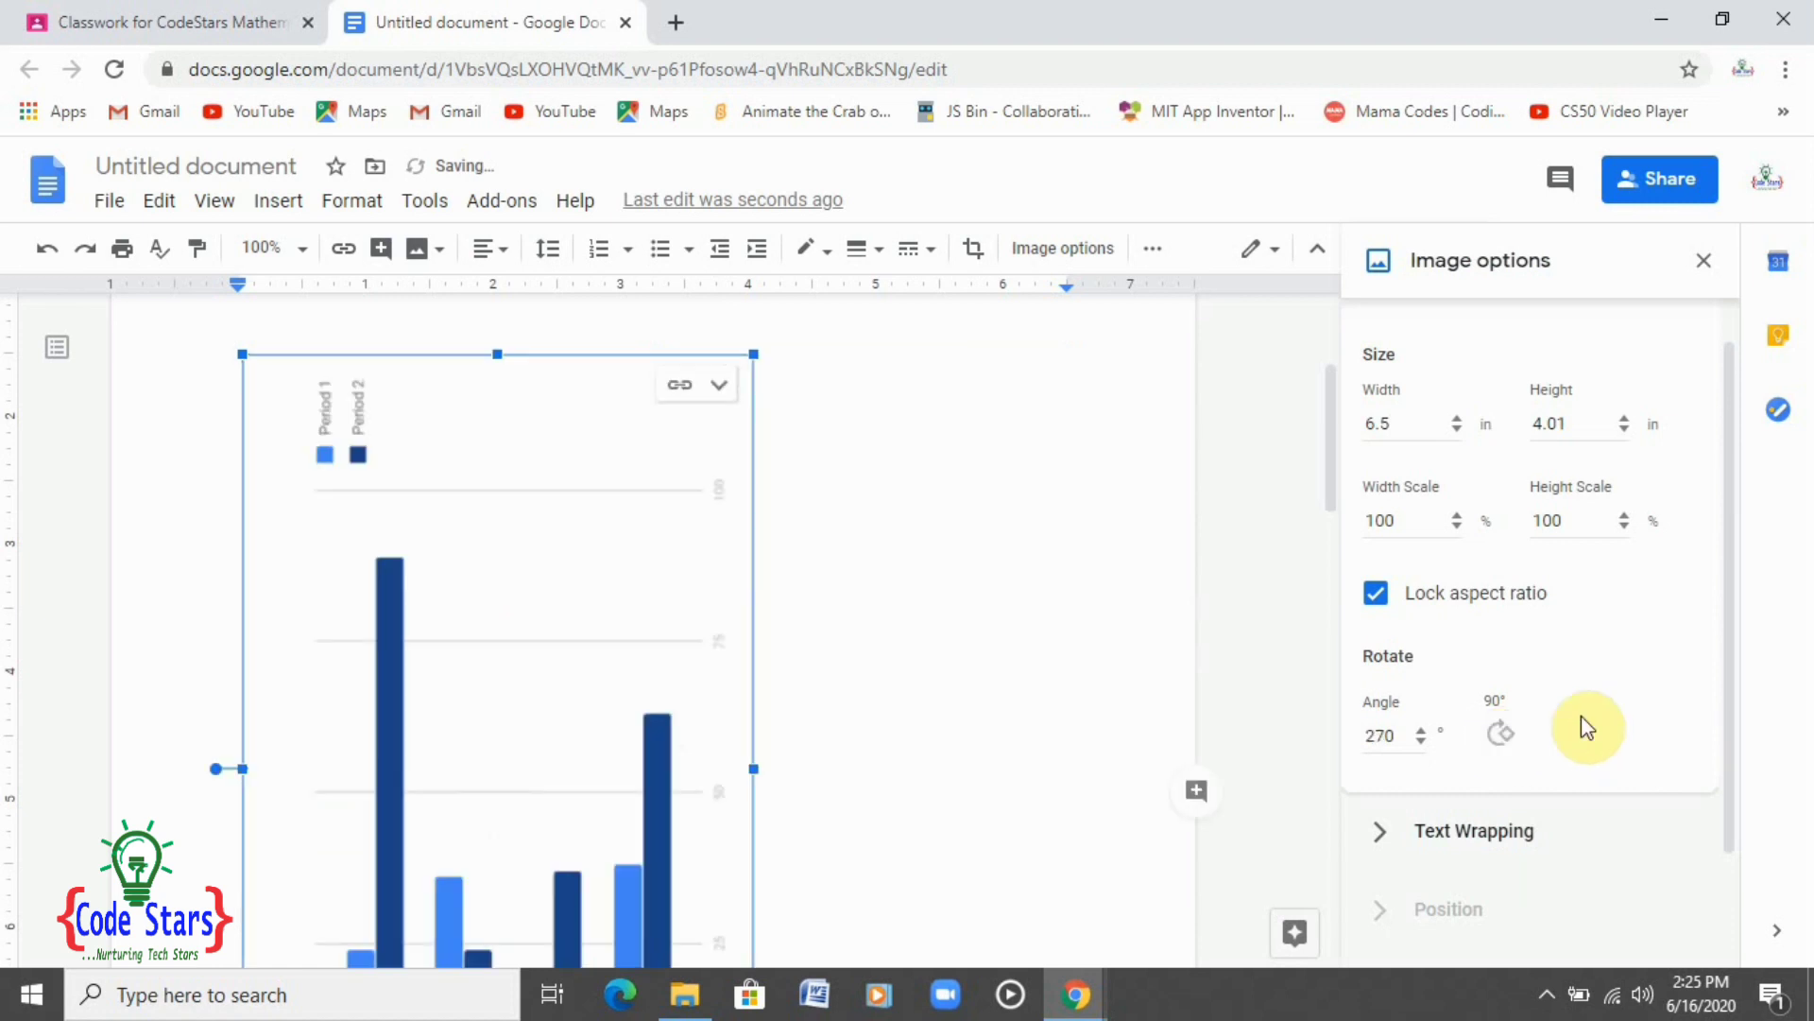
Resize the rotated bar chart freehand to a width of about 4.21 in and a height of about 6.74 in
{"action": "left_click_drag", "start_coordinate": [1730, 595], "coordinate": [1733, 654]}
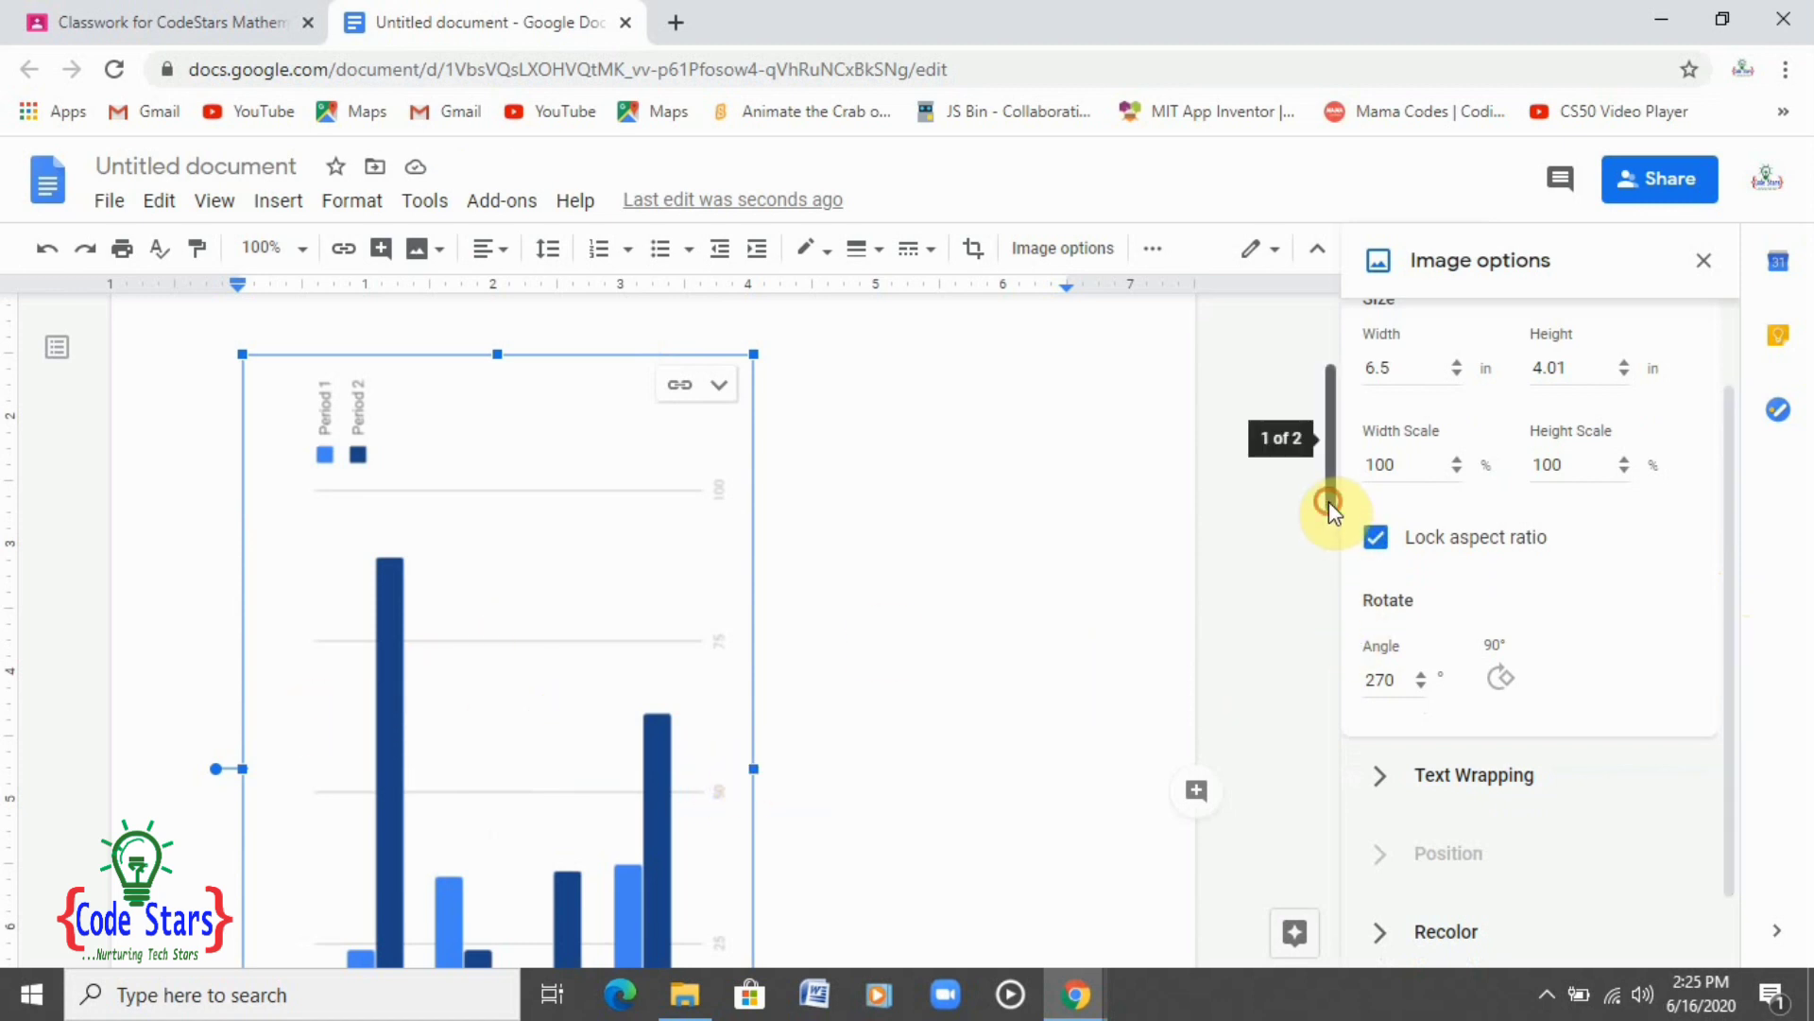
{"action": "left_click_drag", "start_coordinate": [1329, 500], "coordinate": [1335, 605]}
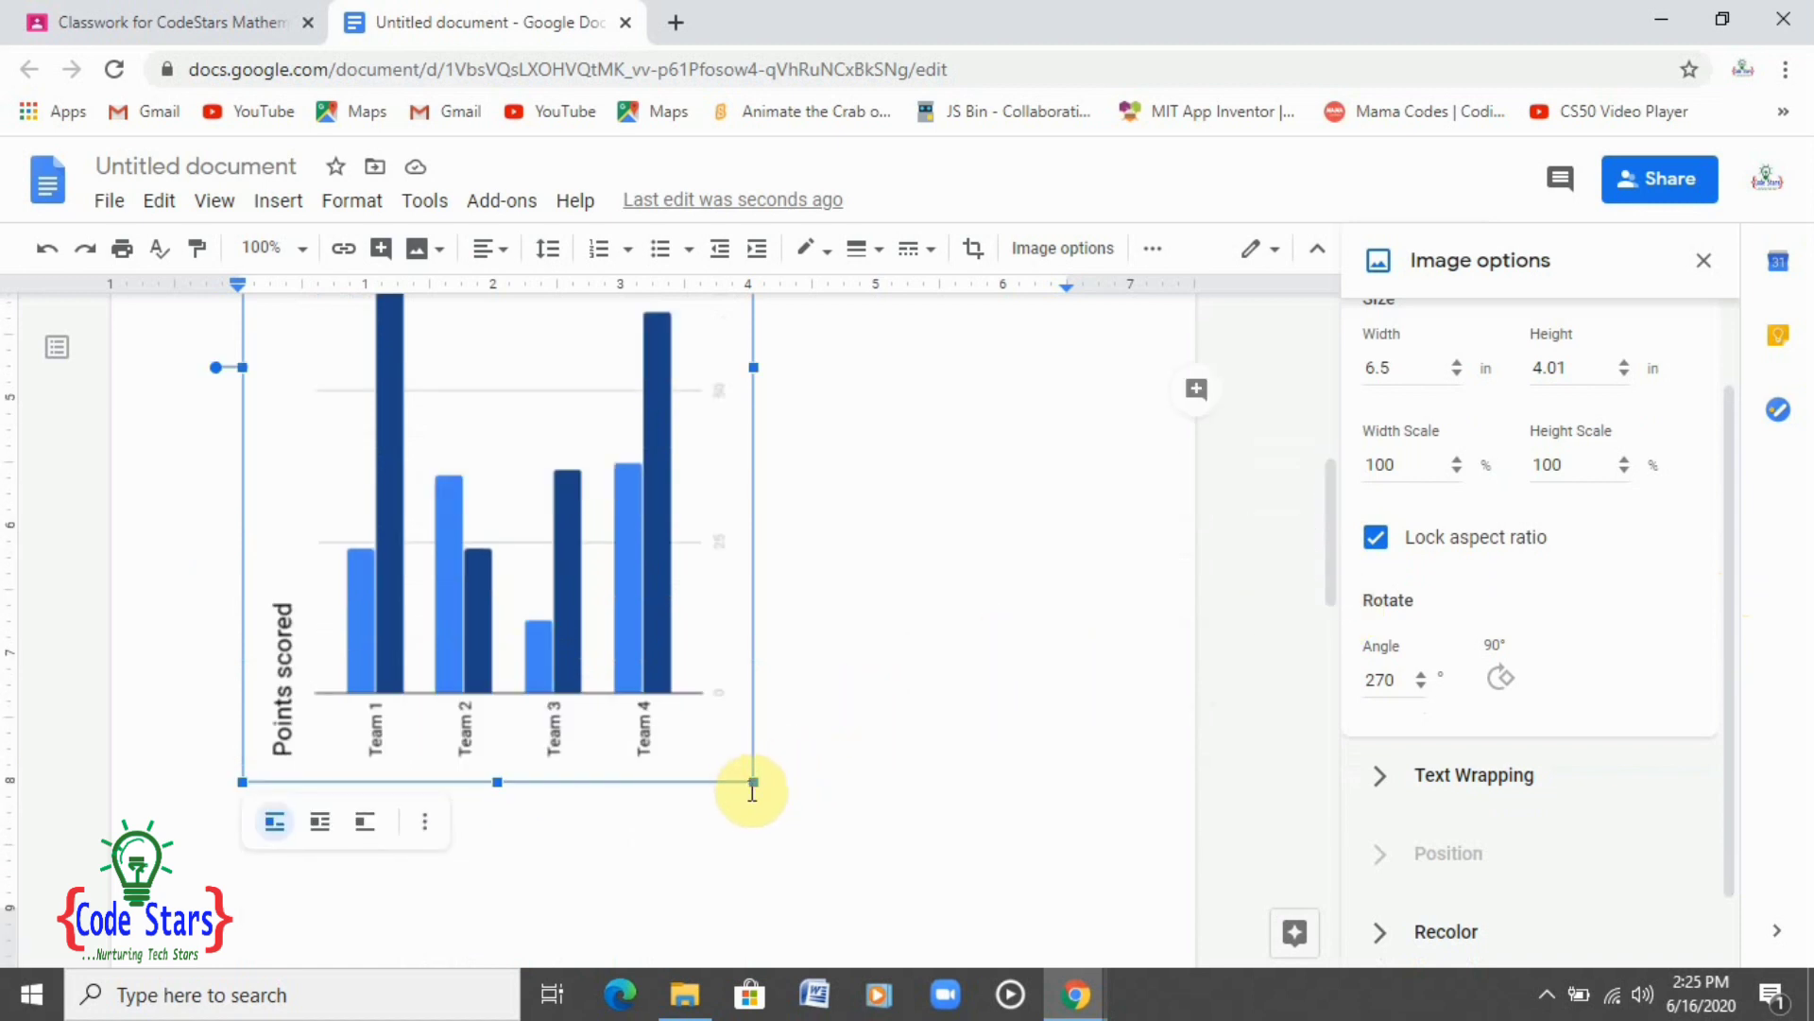
{"action": "left_click_drag", "start_coordinate": [753, 781], "coordinate": [762, 735]}
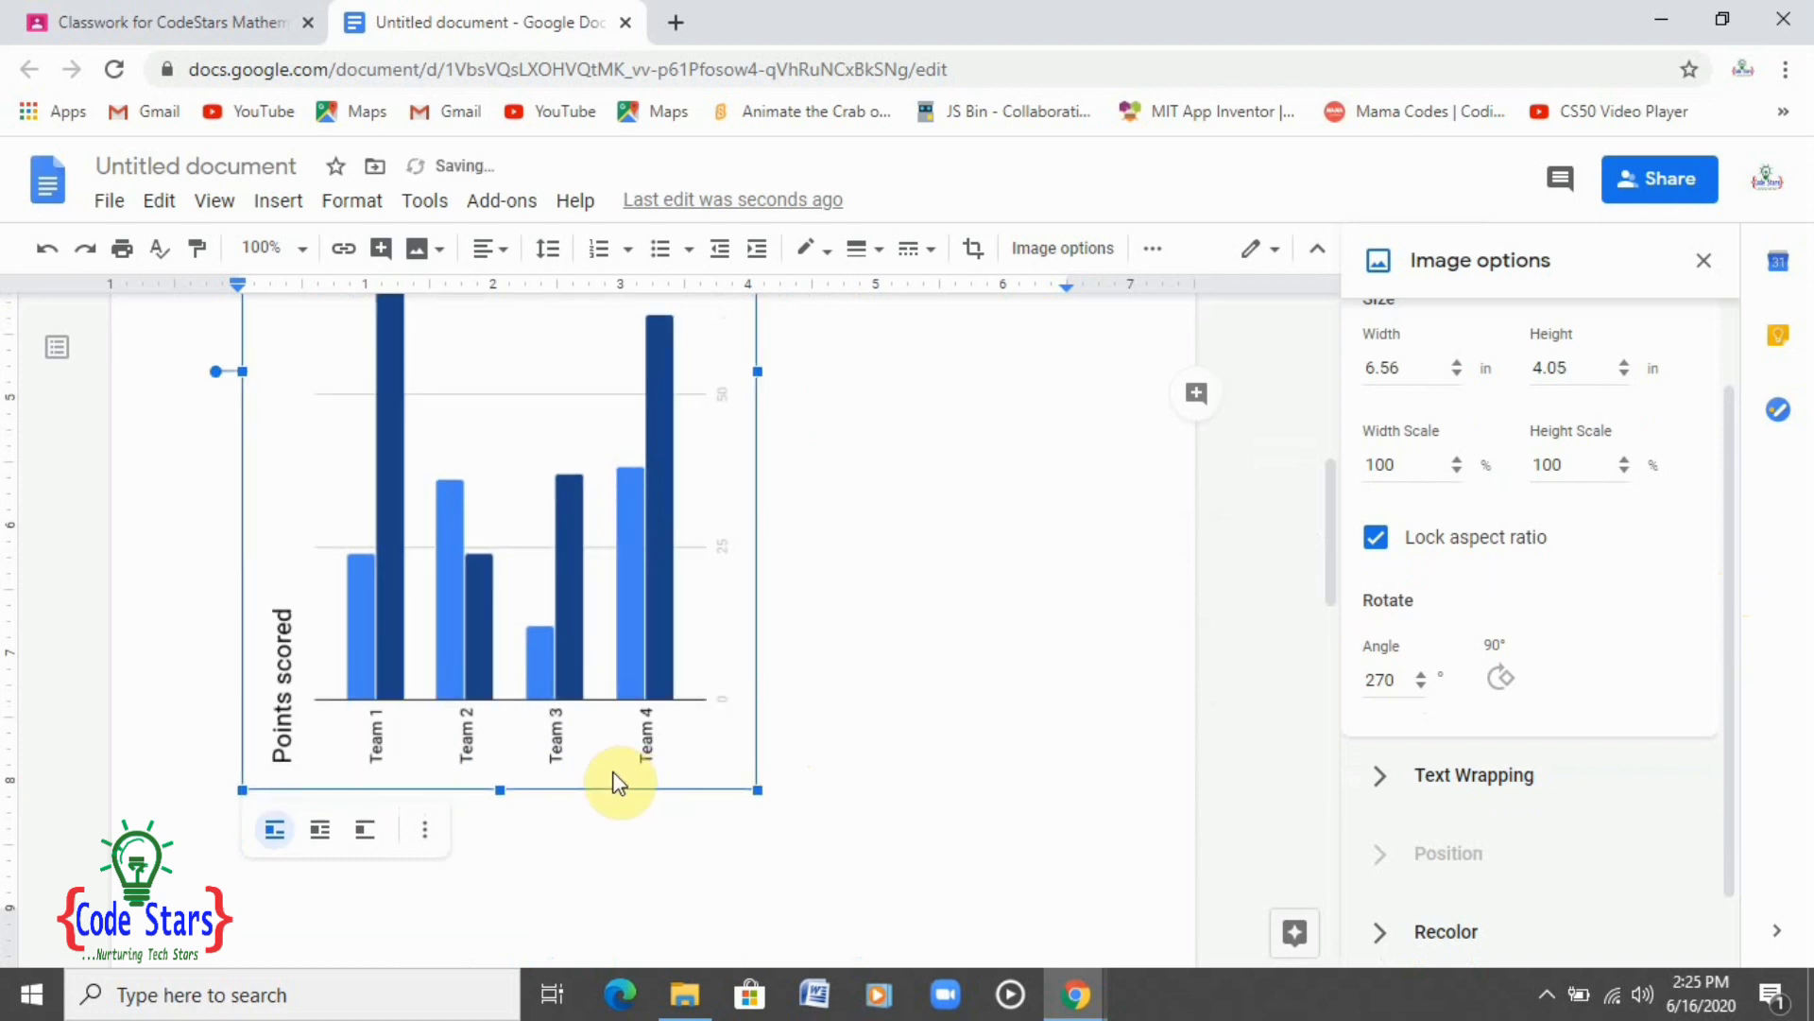
{"action": "left_click_drag", "start_coordinate": [500, 790], "coordinate": [601, 581]}
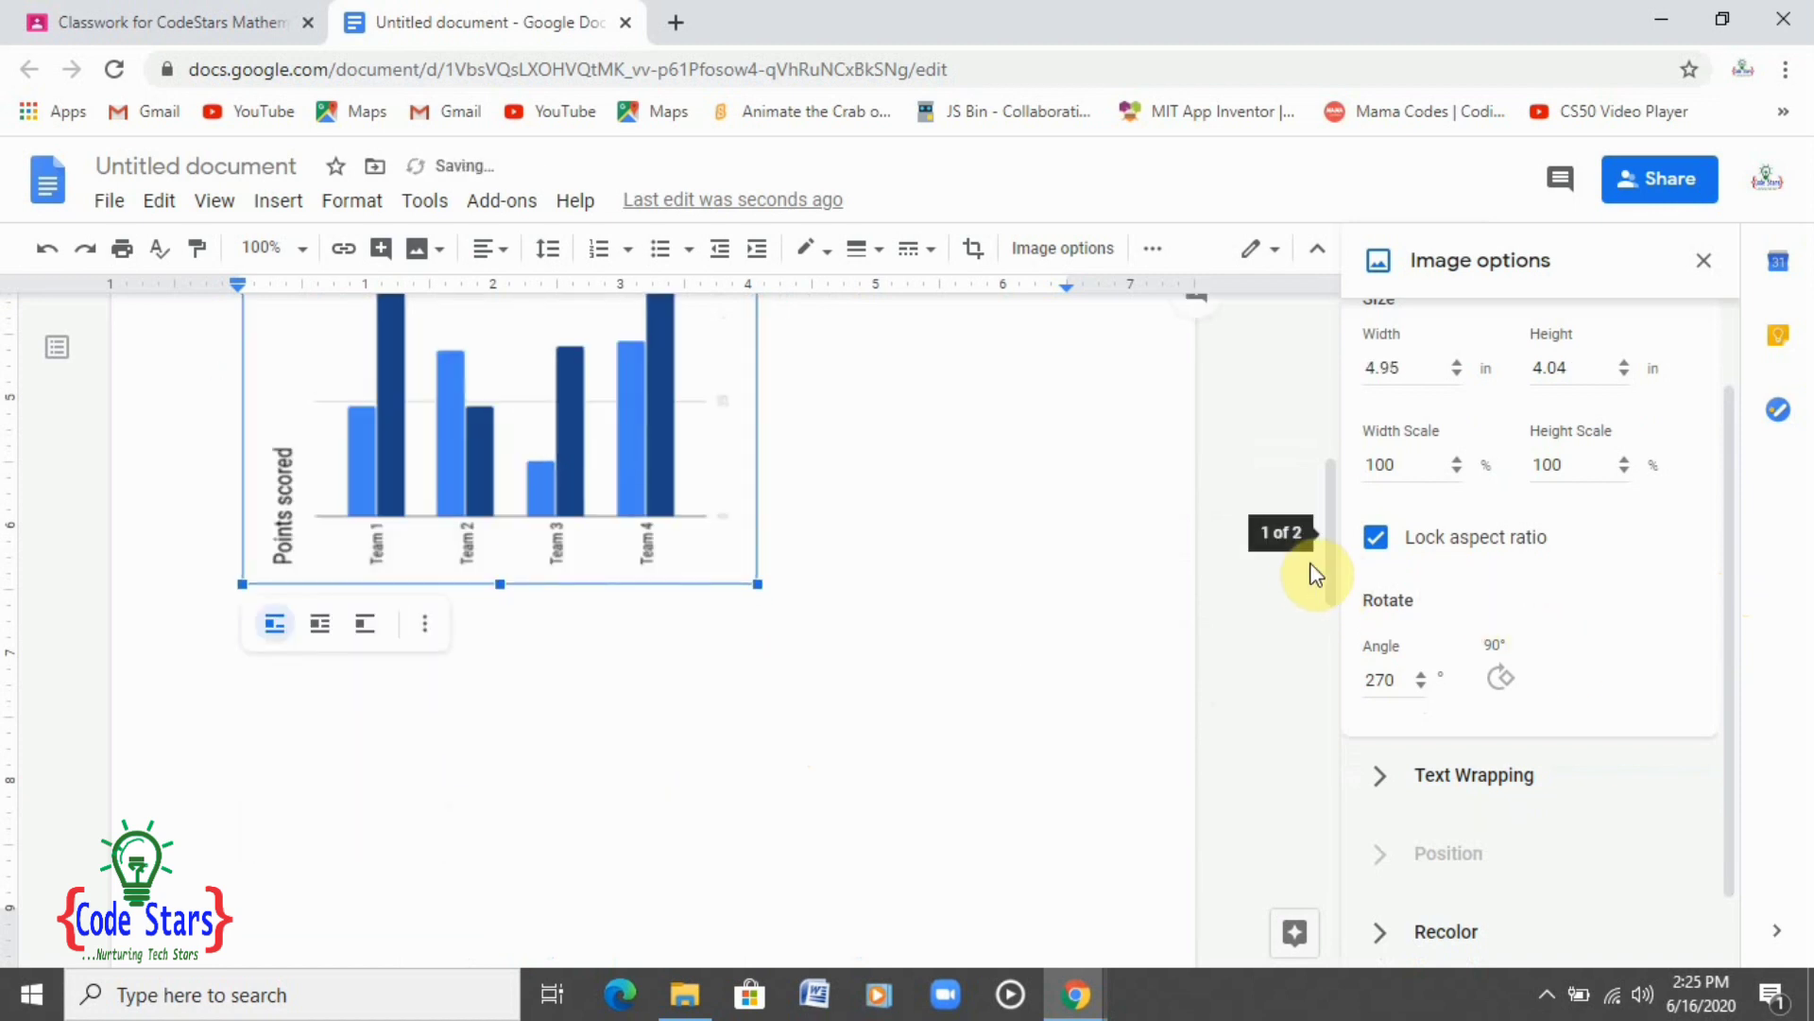
{"action": "left_click_drag", "start_coordinate": [1325, 567], "coordinate": [1367, 464]}
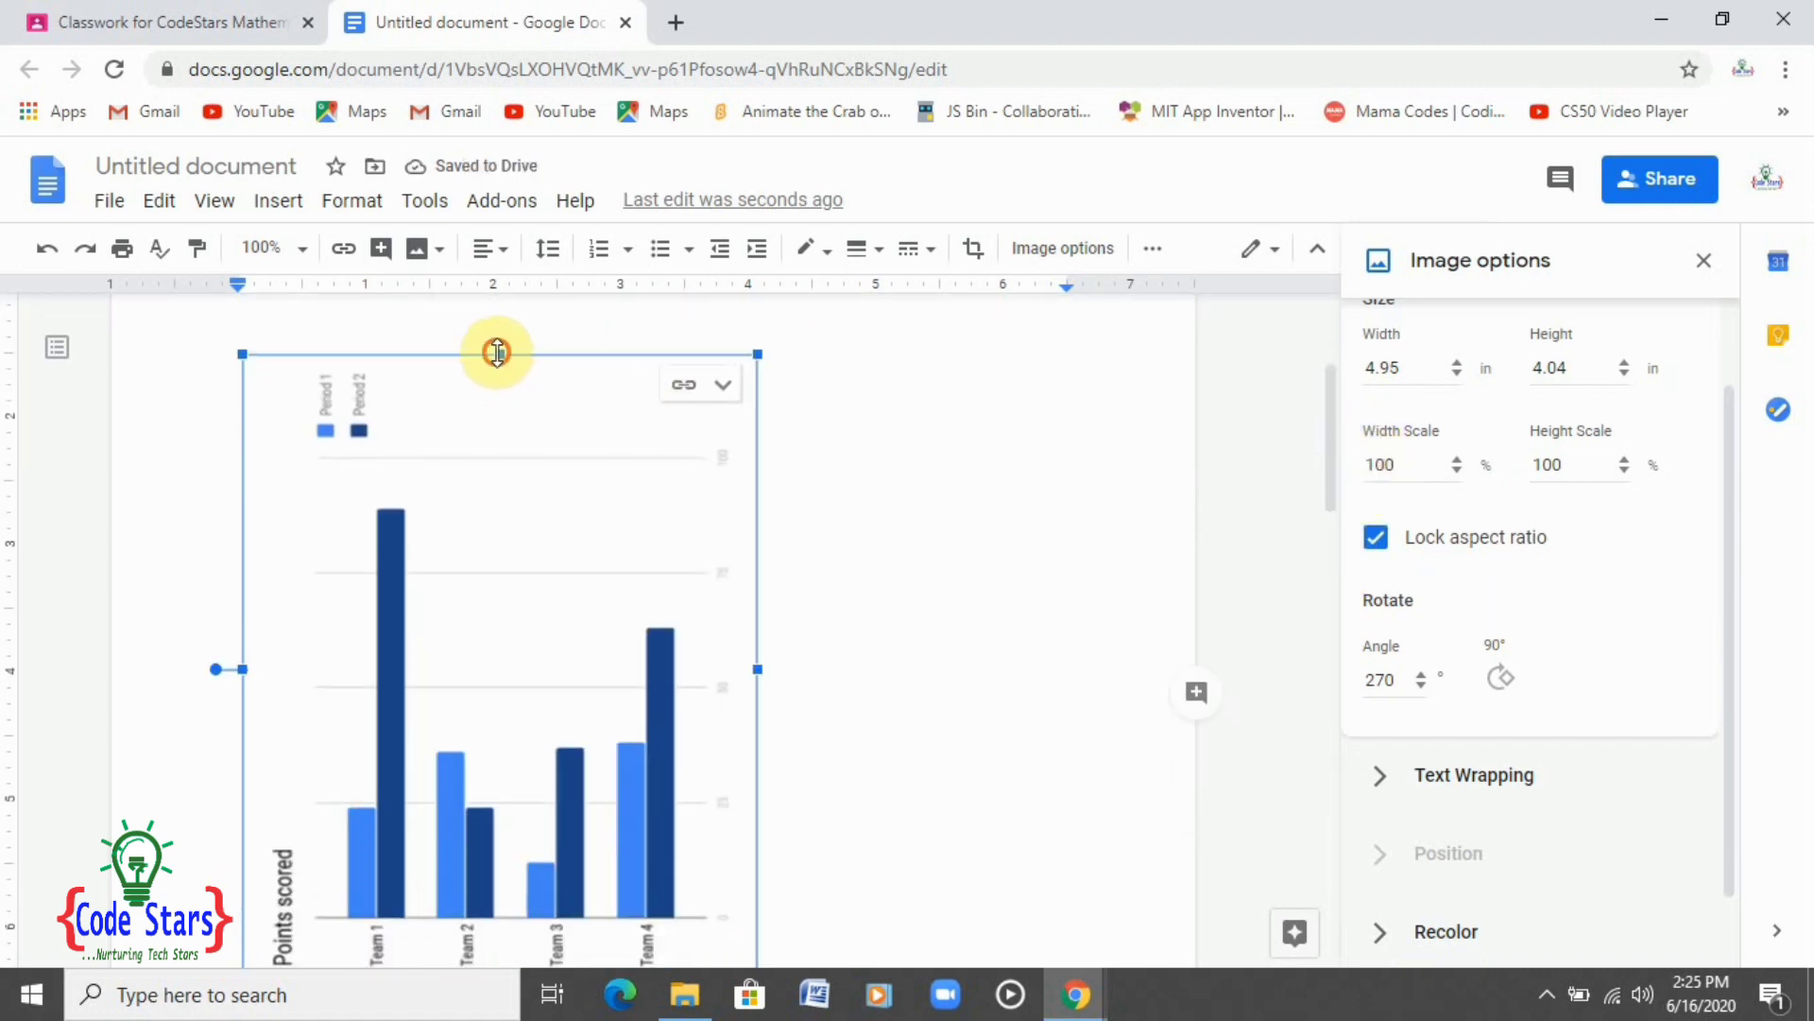
{"action": "left_click_drag", "start_coordinate": [500, 354], "coordinate": [502, 478]}
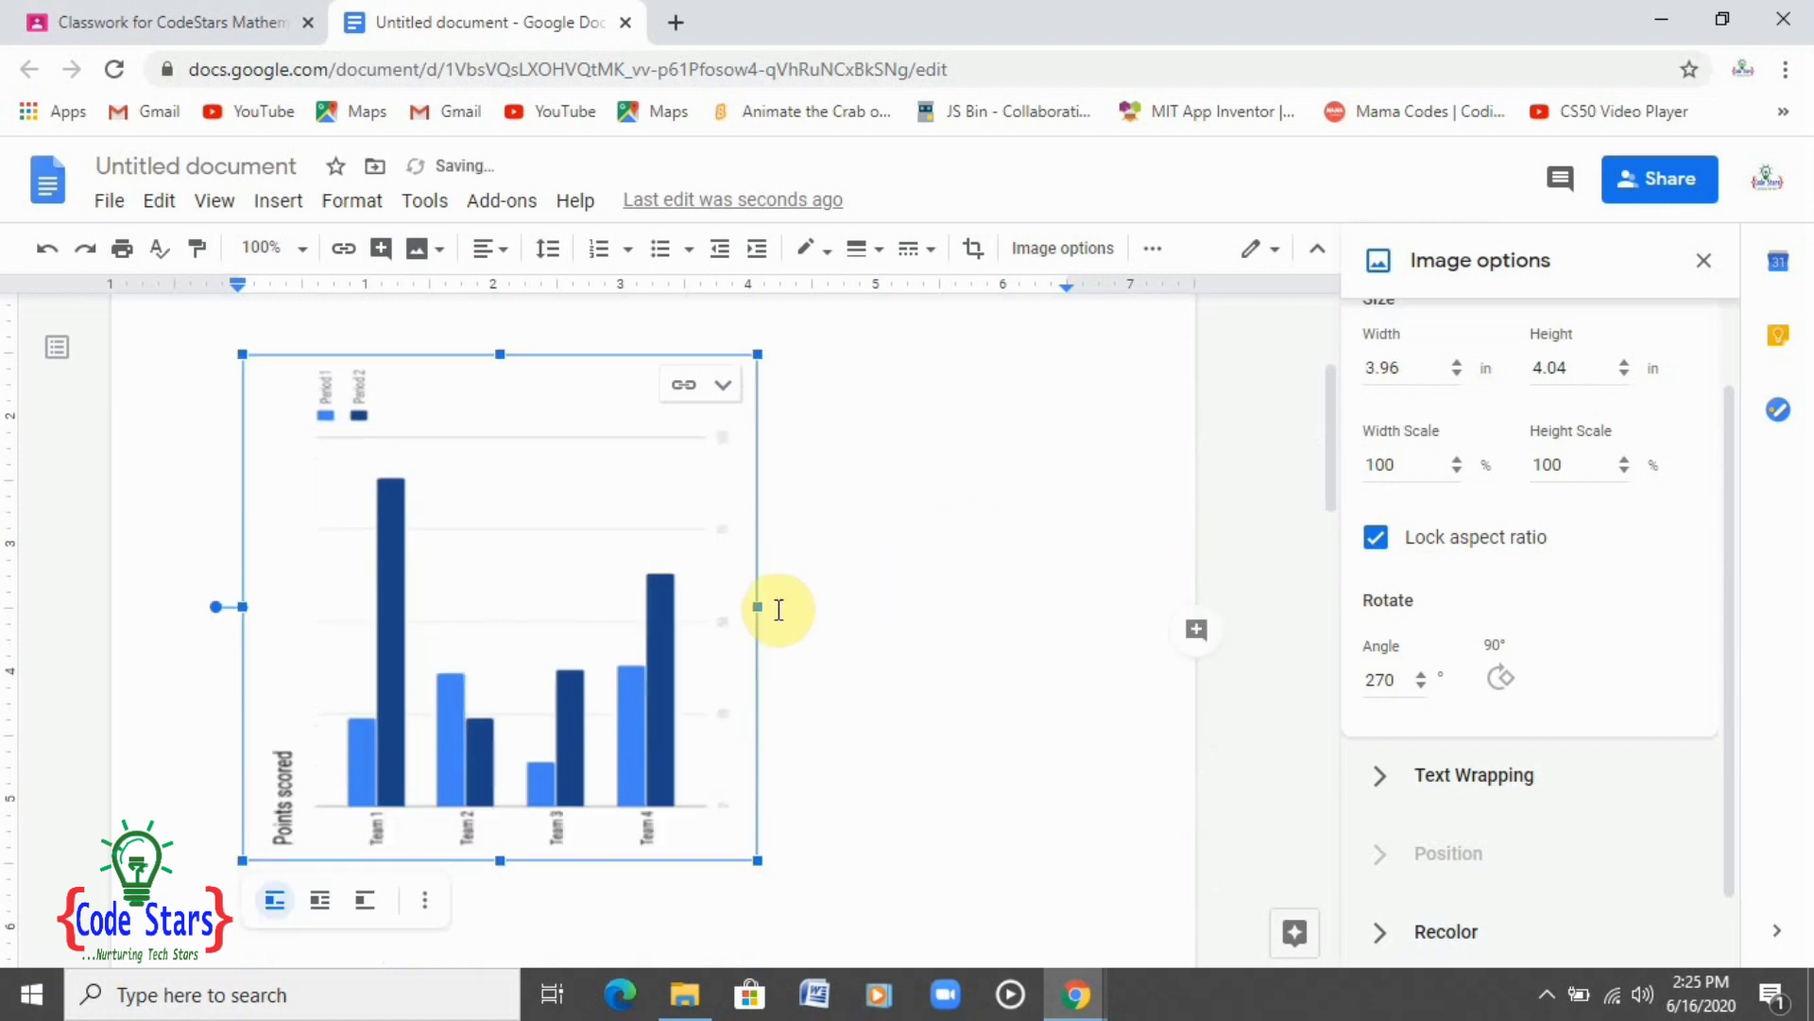
{"action": "left_click_drag", "start_coordinate": [758, 603], "coordinate": [1088, 672]}
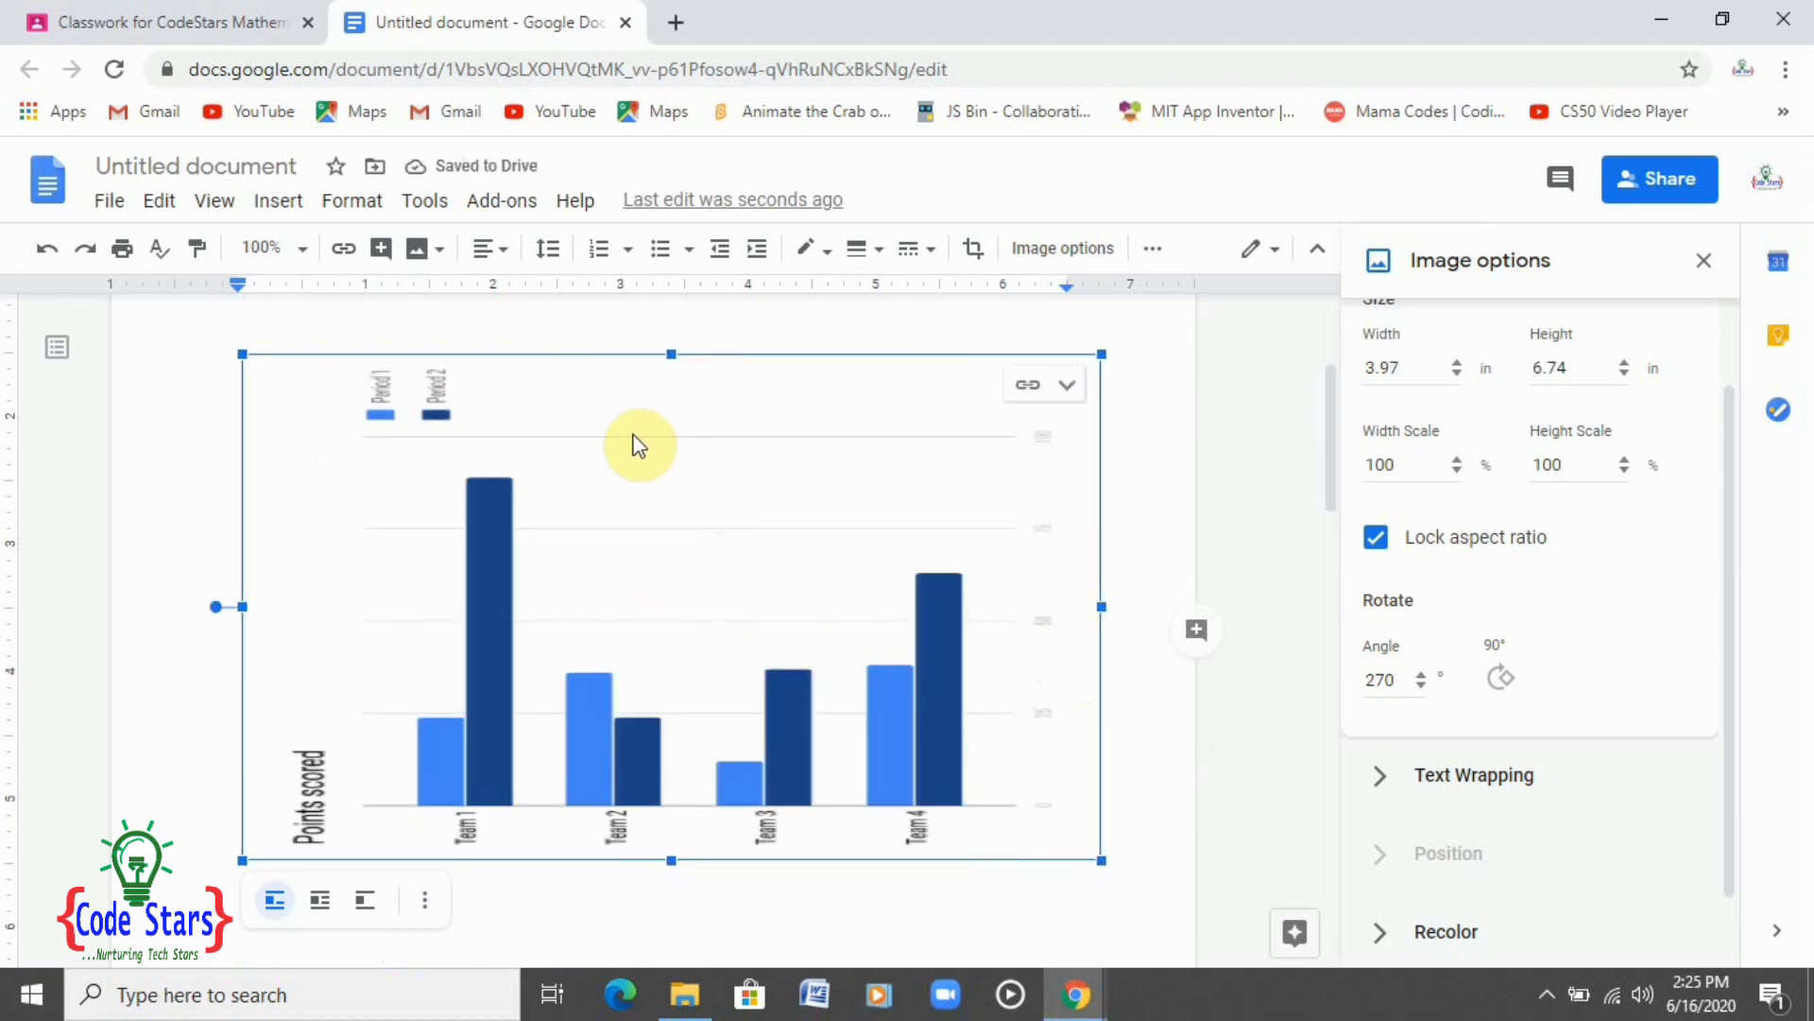
{"action": "left_click_drag", "start_coordinate": [671, 354], "coordinate": [682, 326]}
{"action": "left_click_drag", "start_coordinate": [684, 333], "coordinate": [685, 324]}
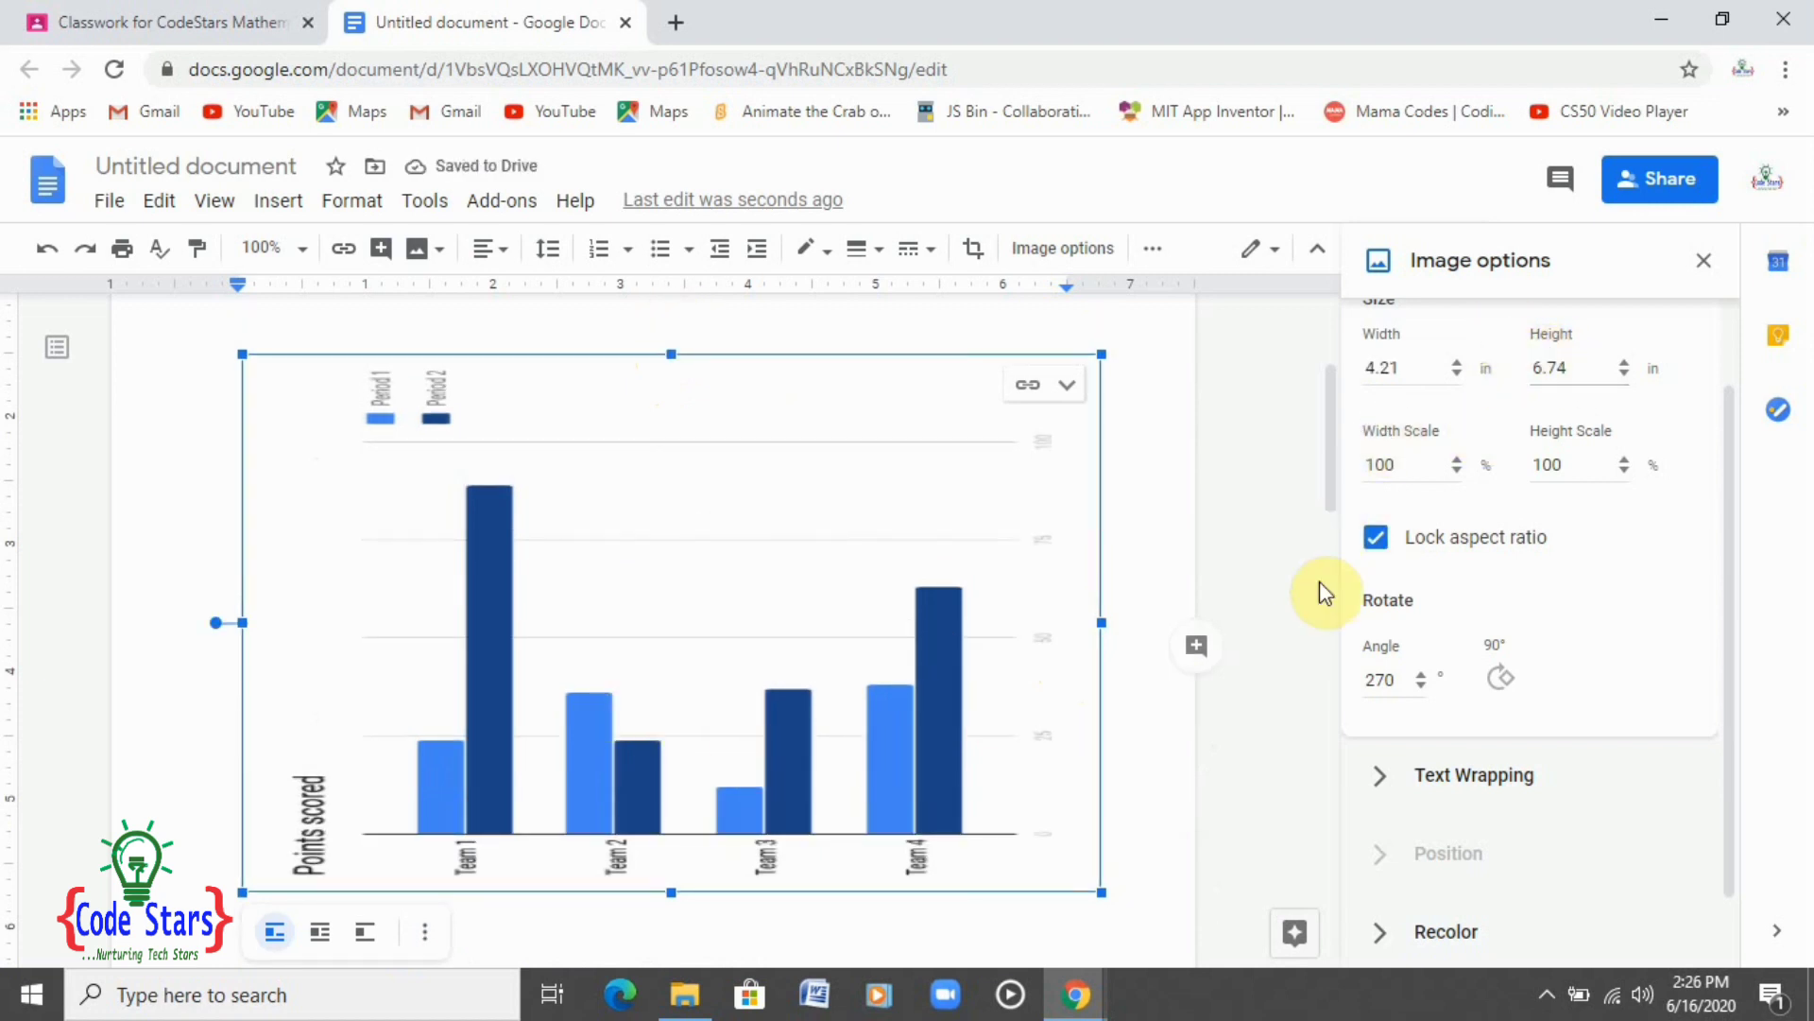
Try the Wrap text and Break text wrapping styles on the rotated bar chart and return it to Inline with text
{"action": "left_click_drag", "start_coordinate": [1727, 457], "coordinate": [1721, 627]}
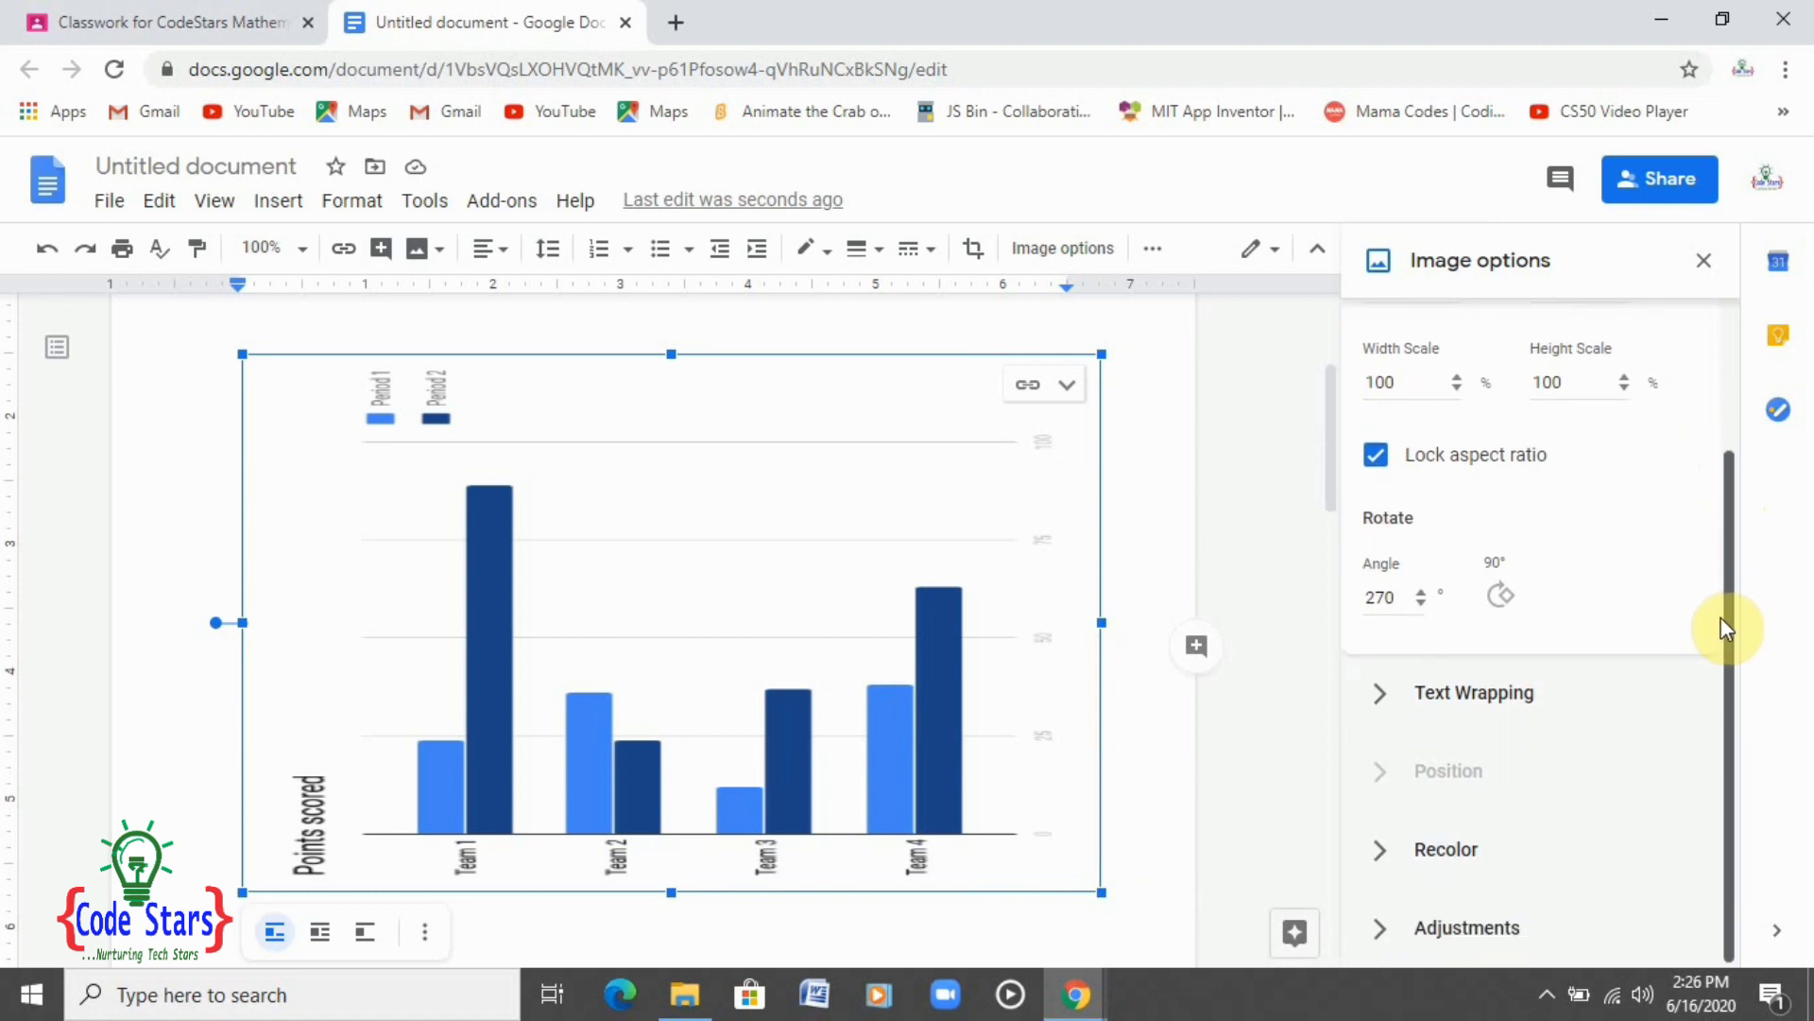
{"action": "left_click", "coordinate": [1381, 697]}
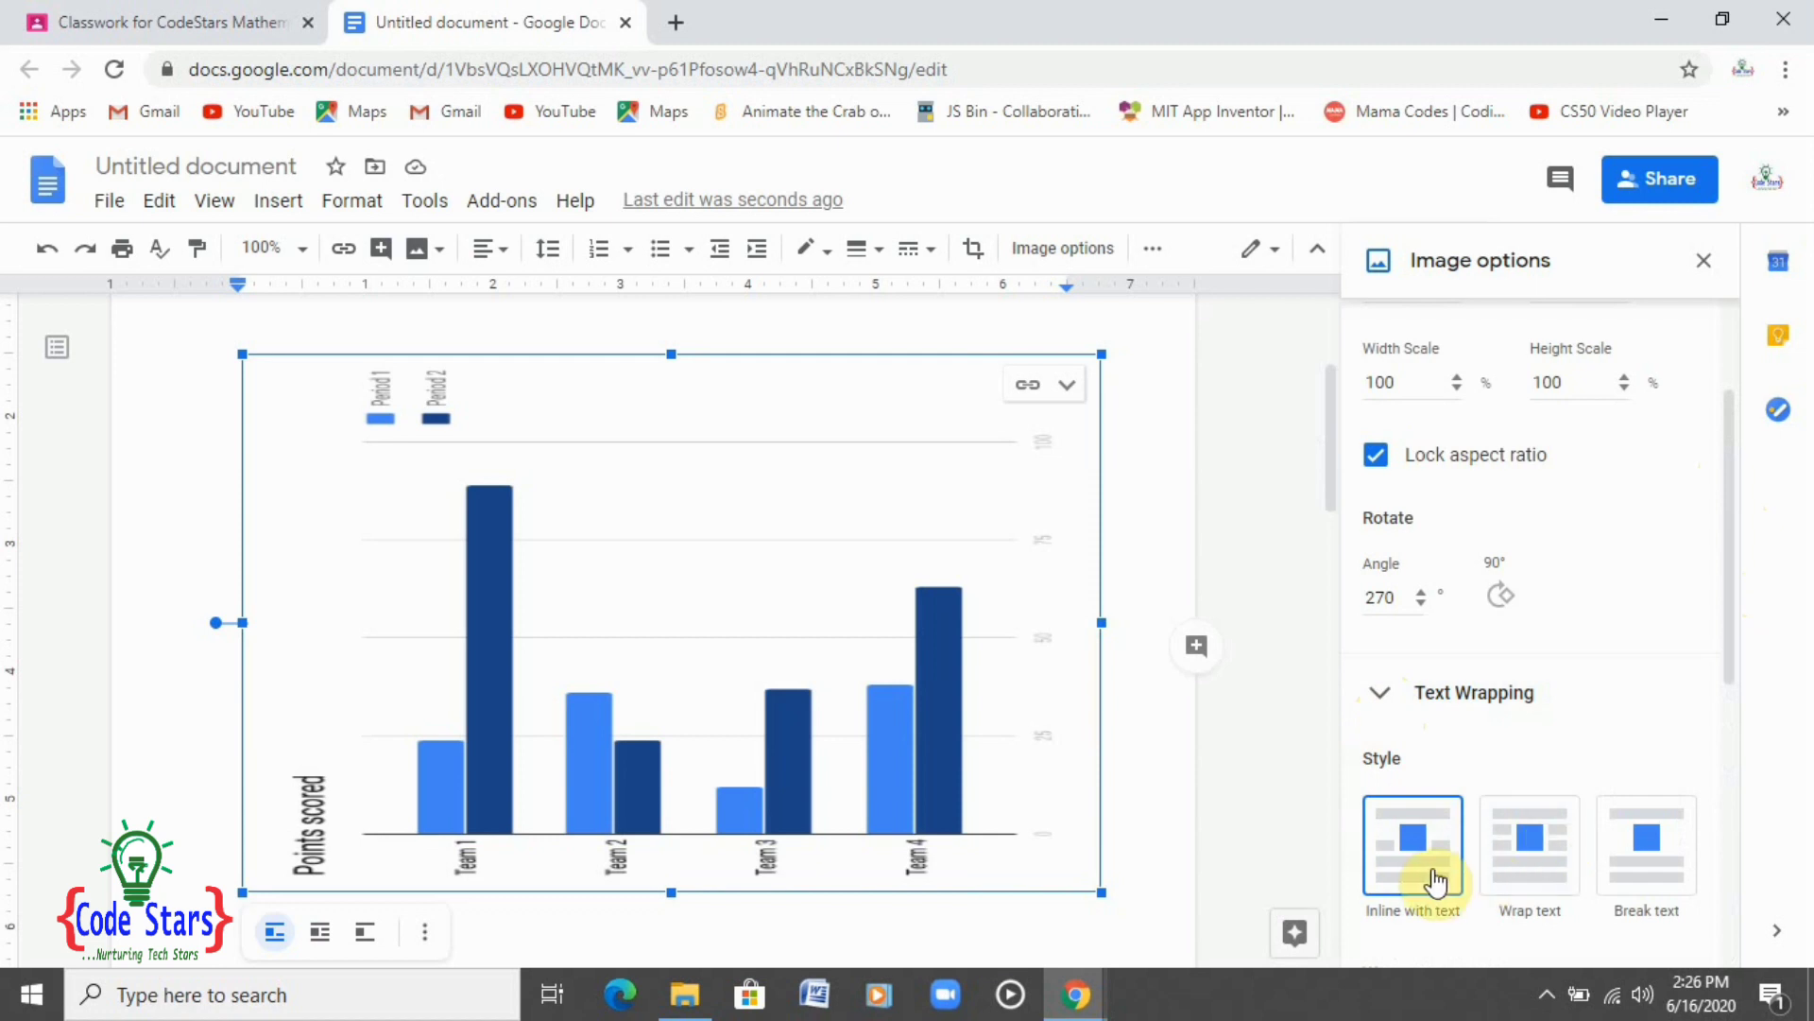
{"action": "left_click", "coordinate": [1508, 861]}
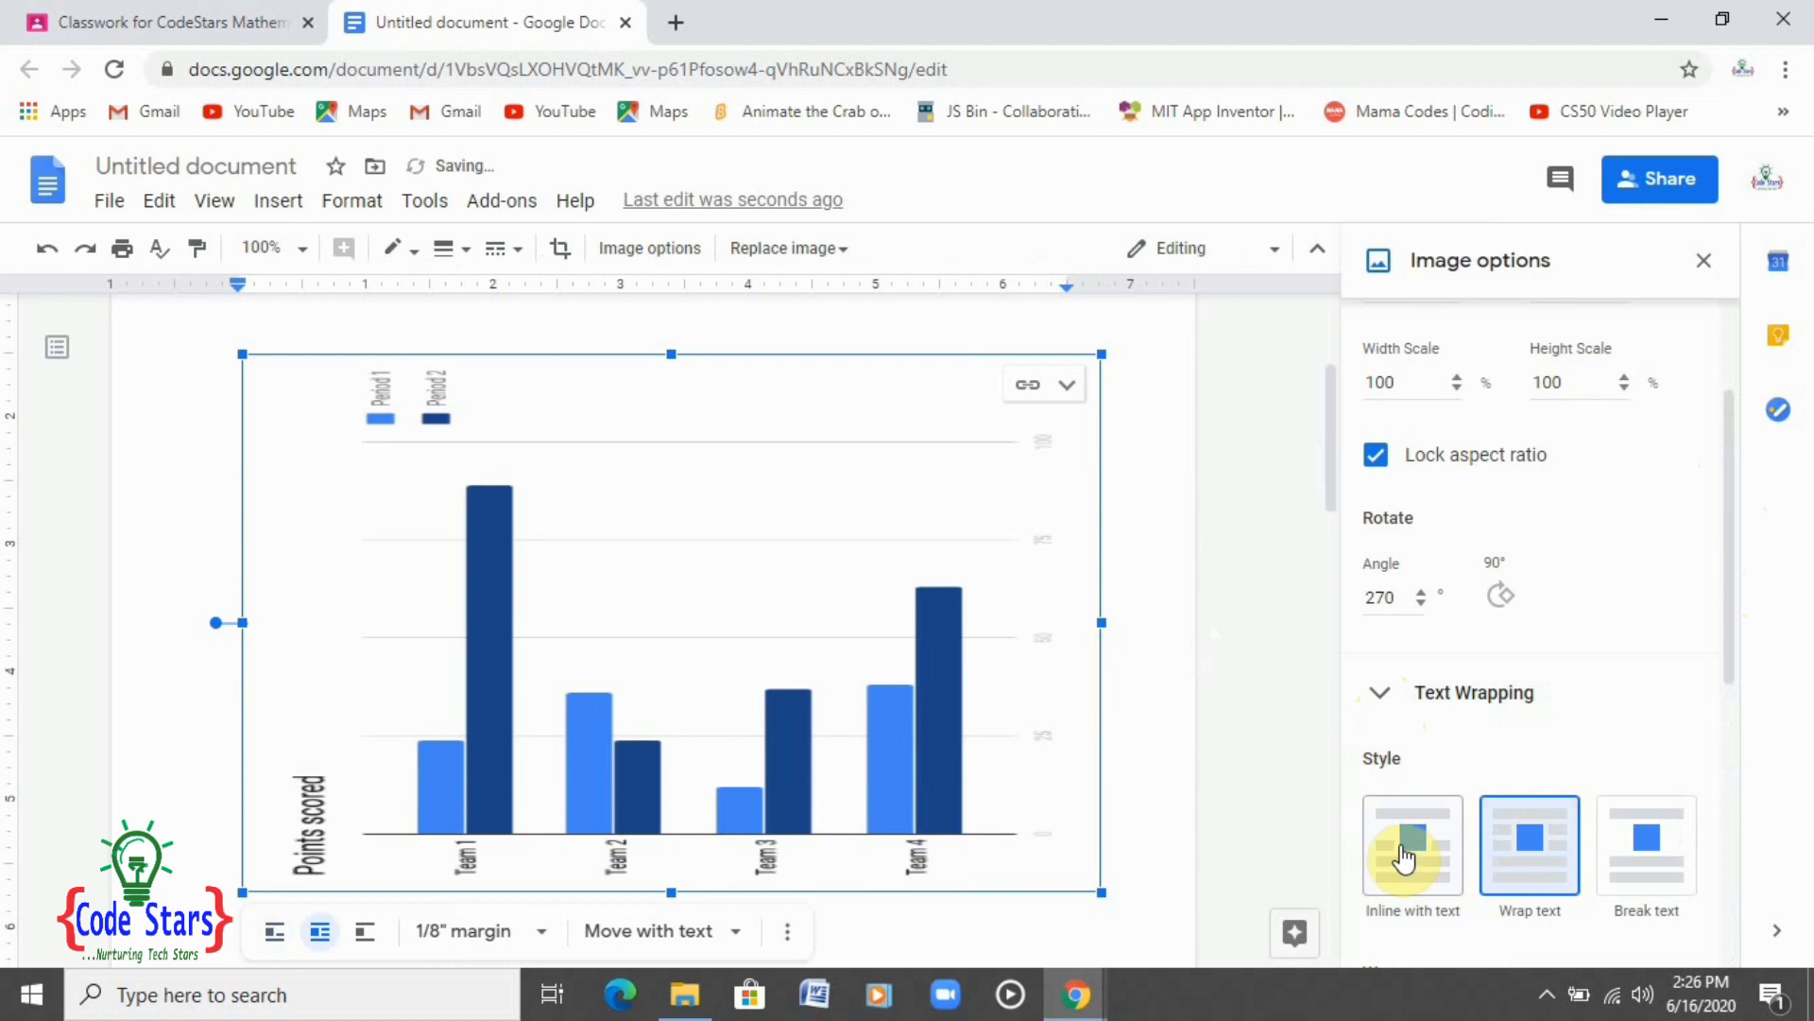
{"action": "left_click", "coordinate": [1644, 869]}
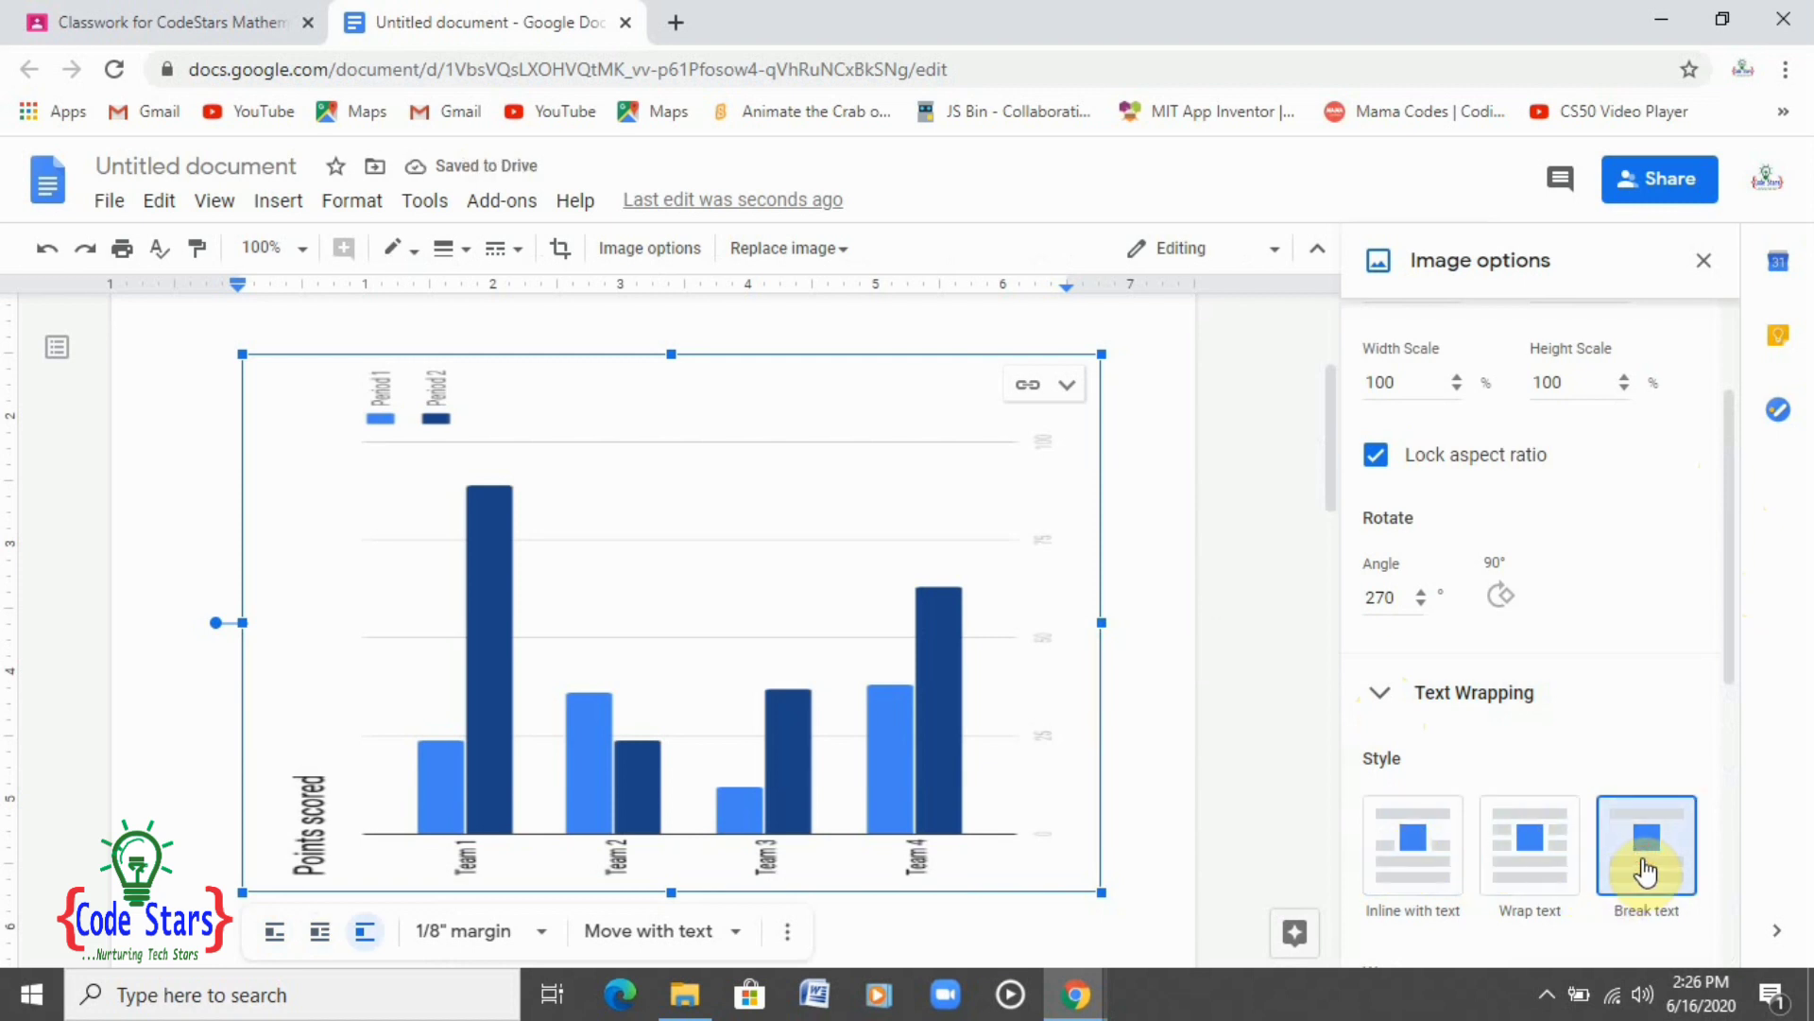
{"action": "left_click", "coordinate": [1413, 862]}
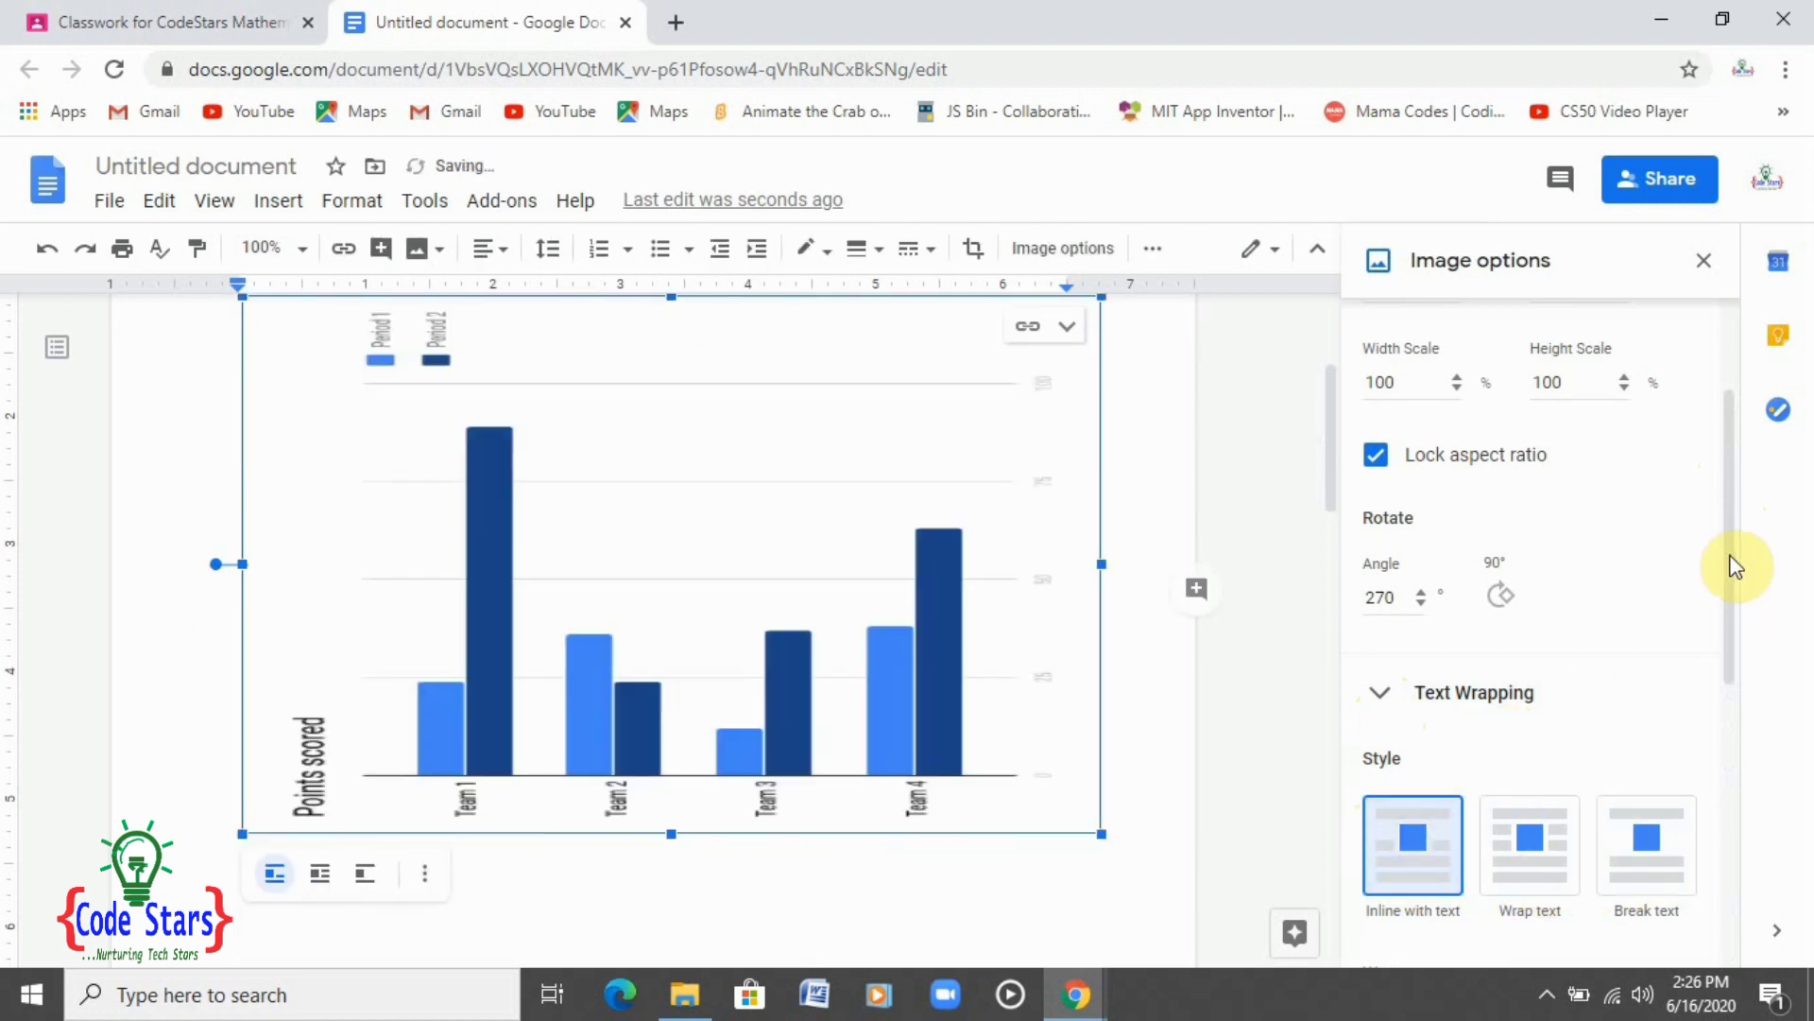
{"action": "left_click_drag", "start_coordinate": [1733, 559], "coordinate": [1749, 678]}
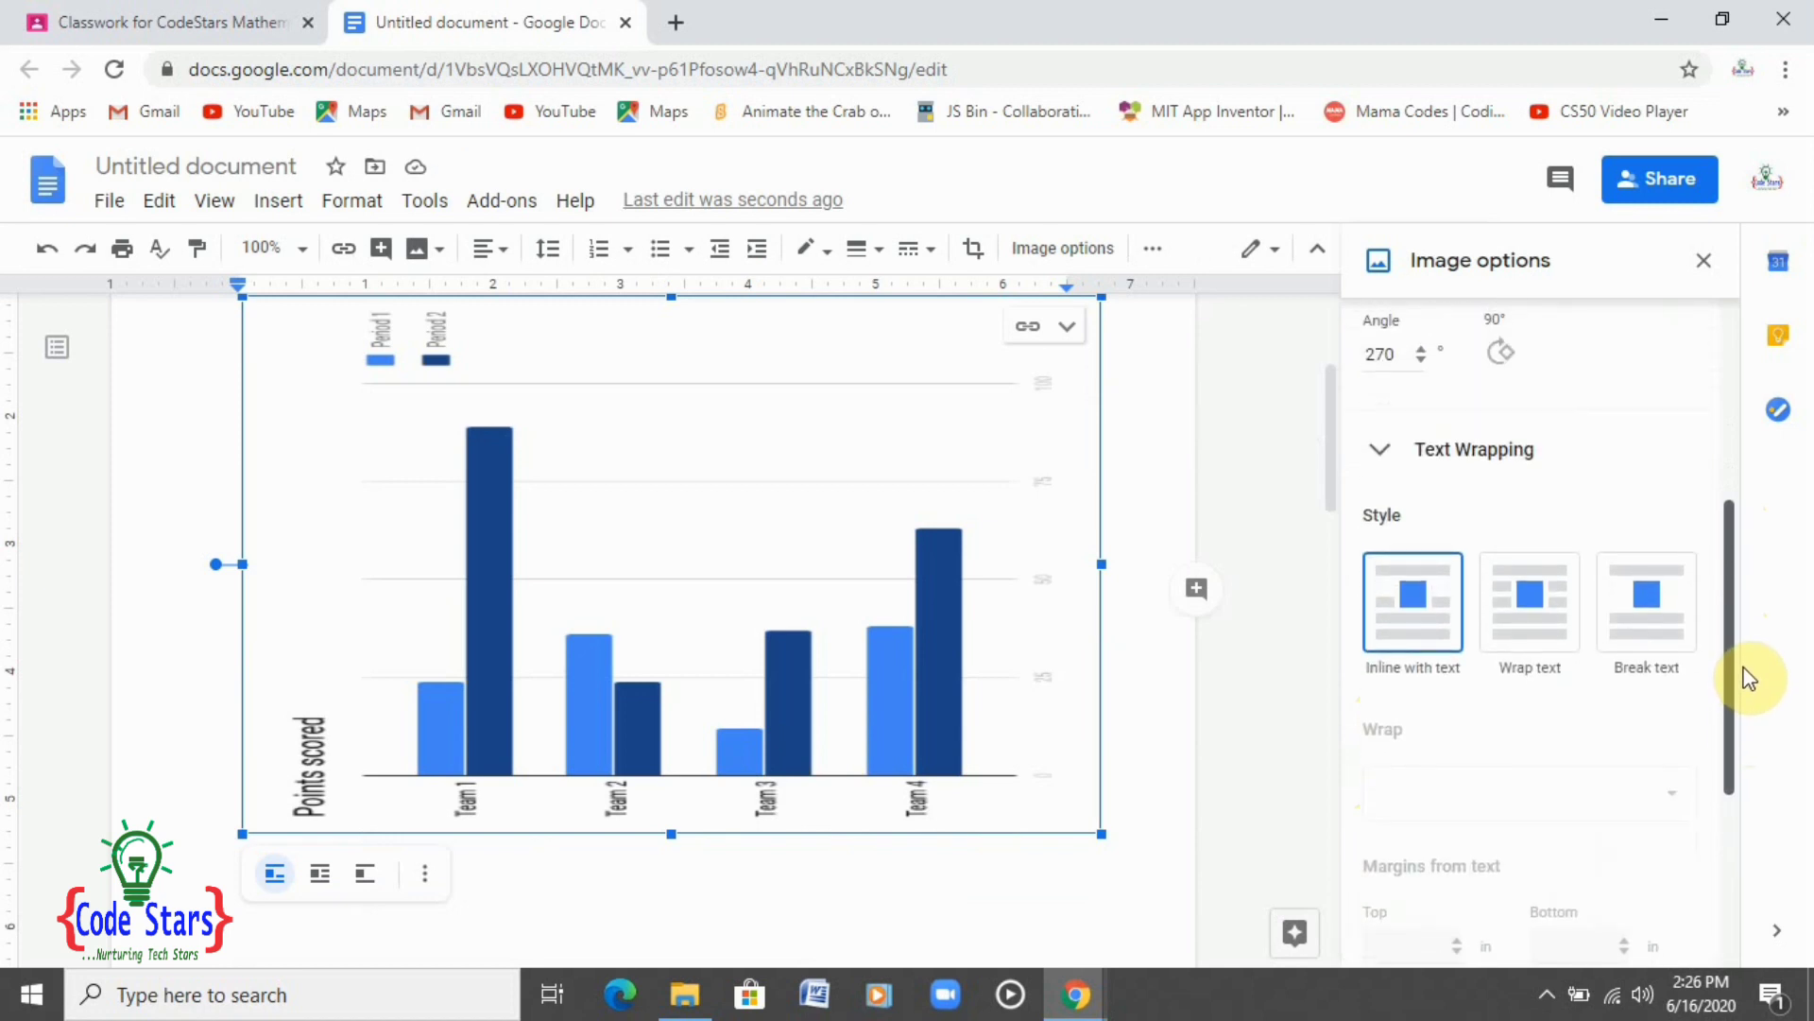
Apply the Dark 6 recolor preset to the rotated bar chart
{"action": "left_click", "coordinate": [1370, 453]}
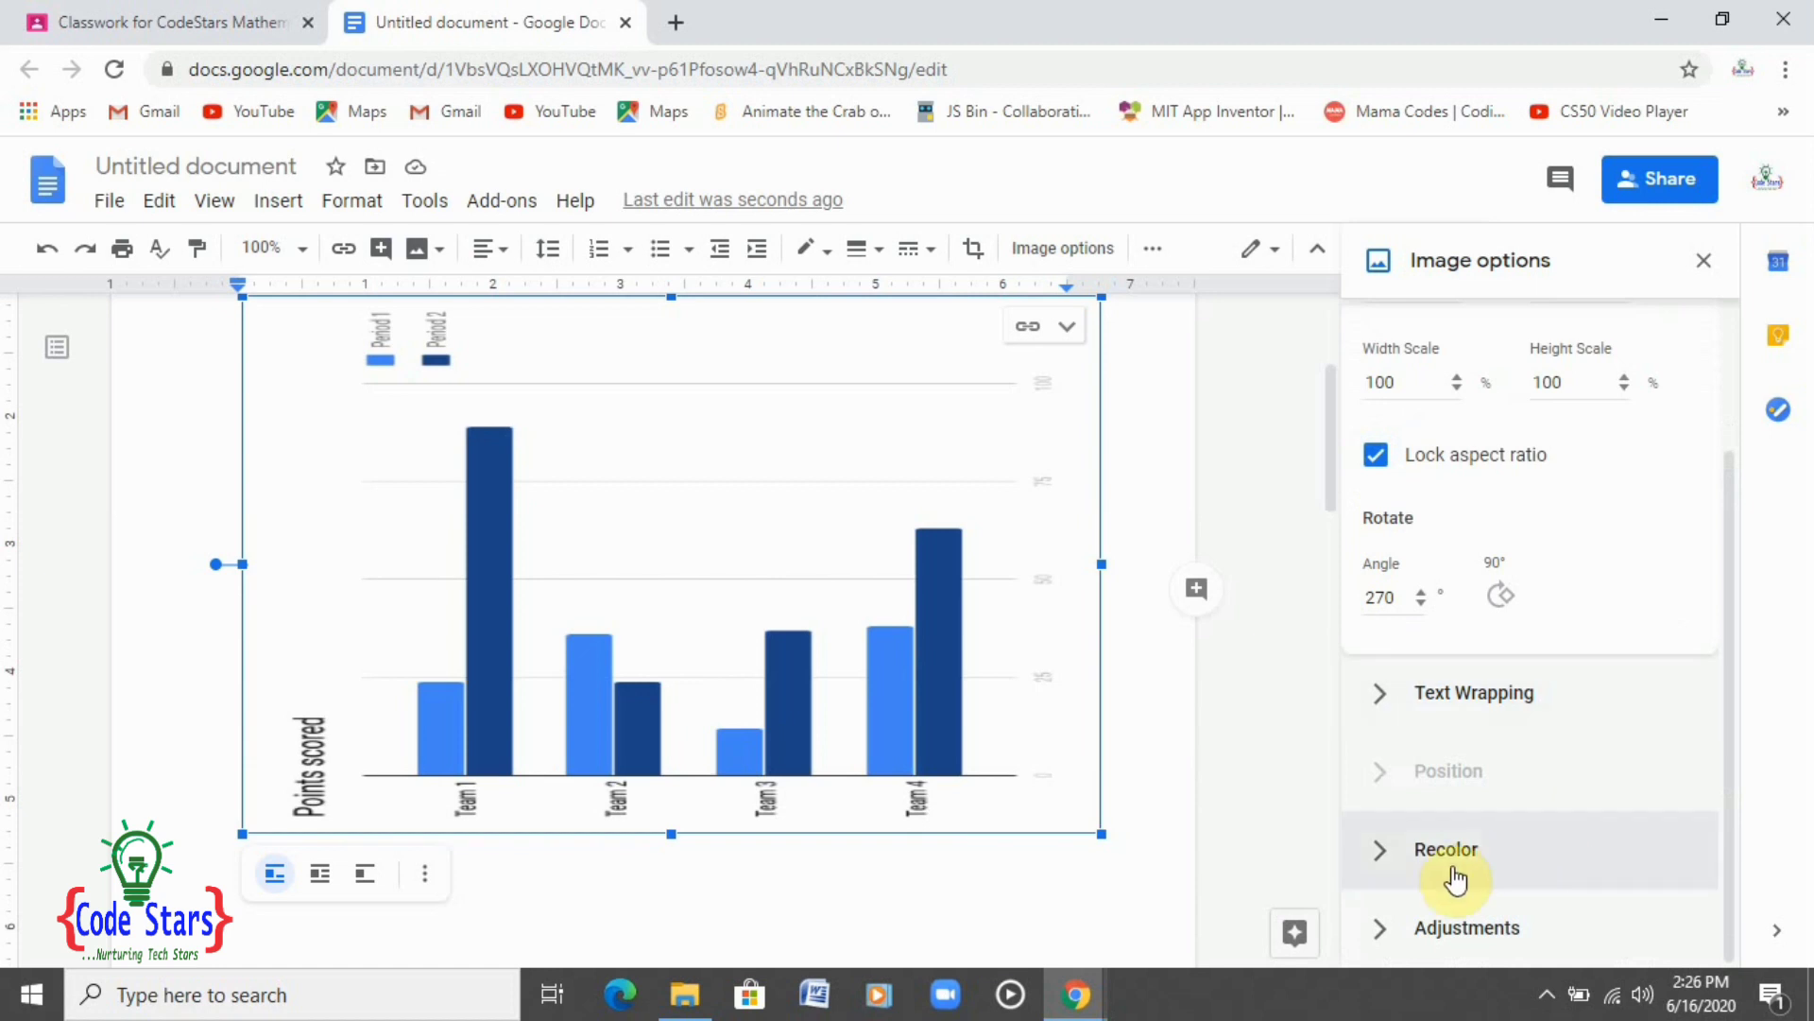
{"action": "left_click_drag", "start_coordinate": [1727, 759], "coordinate": [1722, 888]}
{"action": "left_click", "coordinate": [1366, 850]}
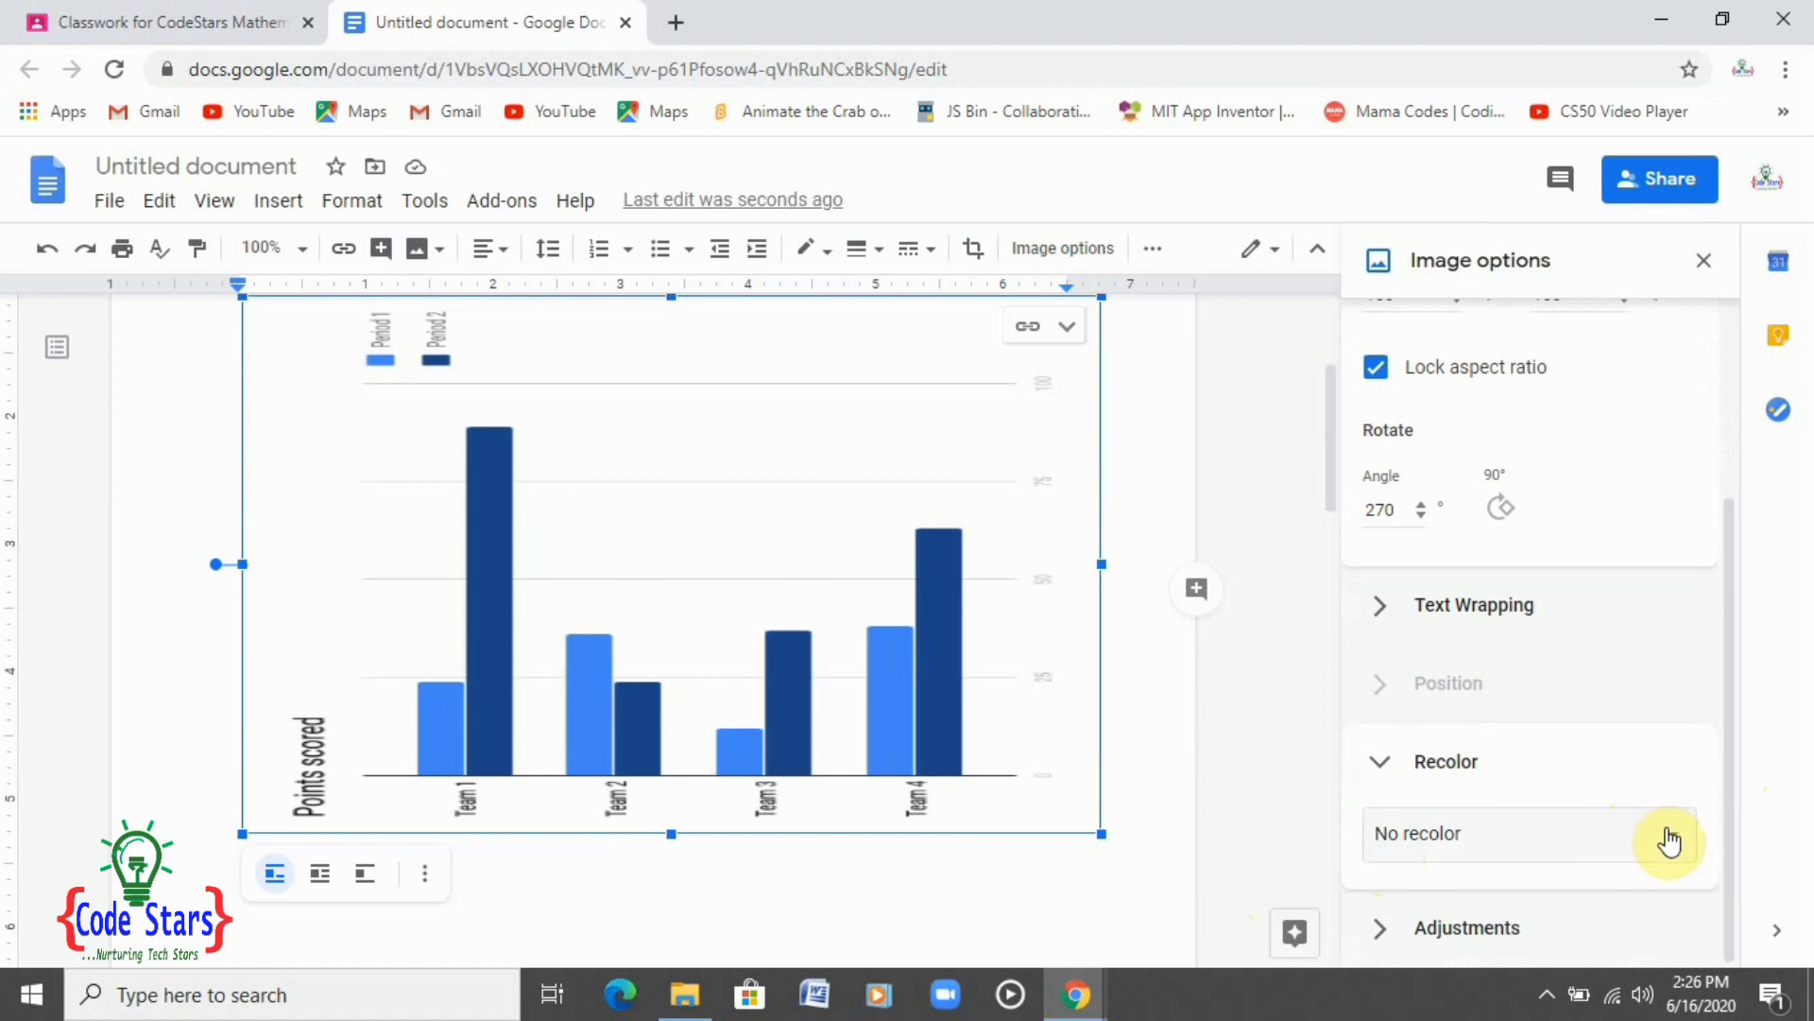
{"action": "left_click", "coordinate": [1666, 831]}
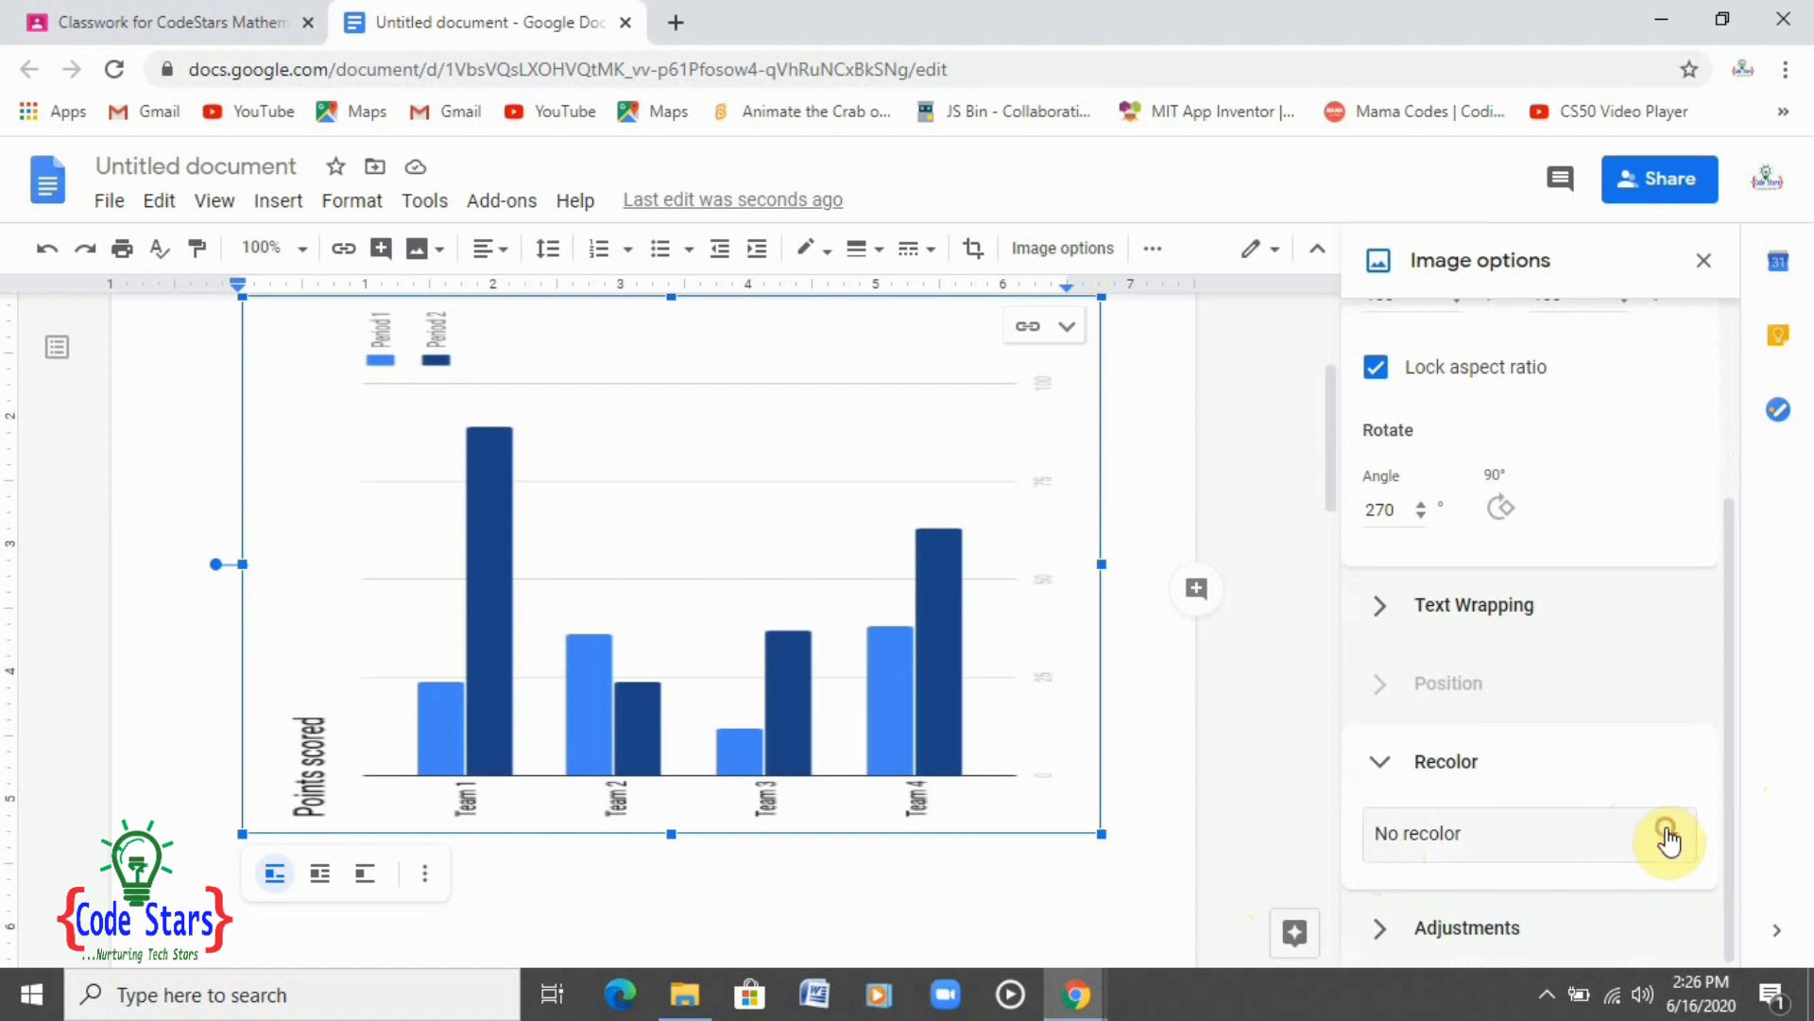
{"action": "left_click", "coordinate": [1725, 807]}
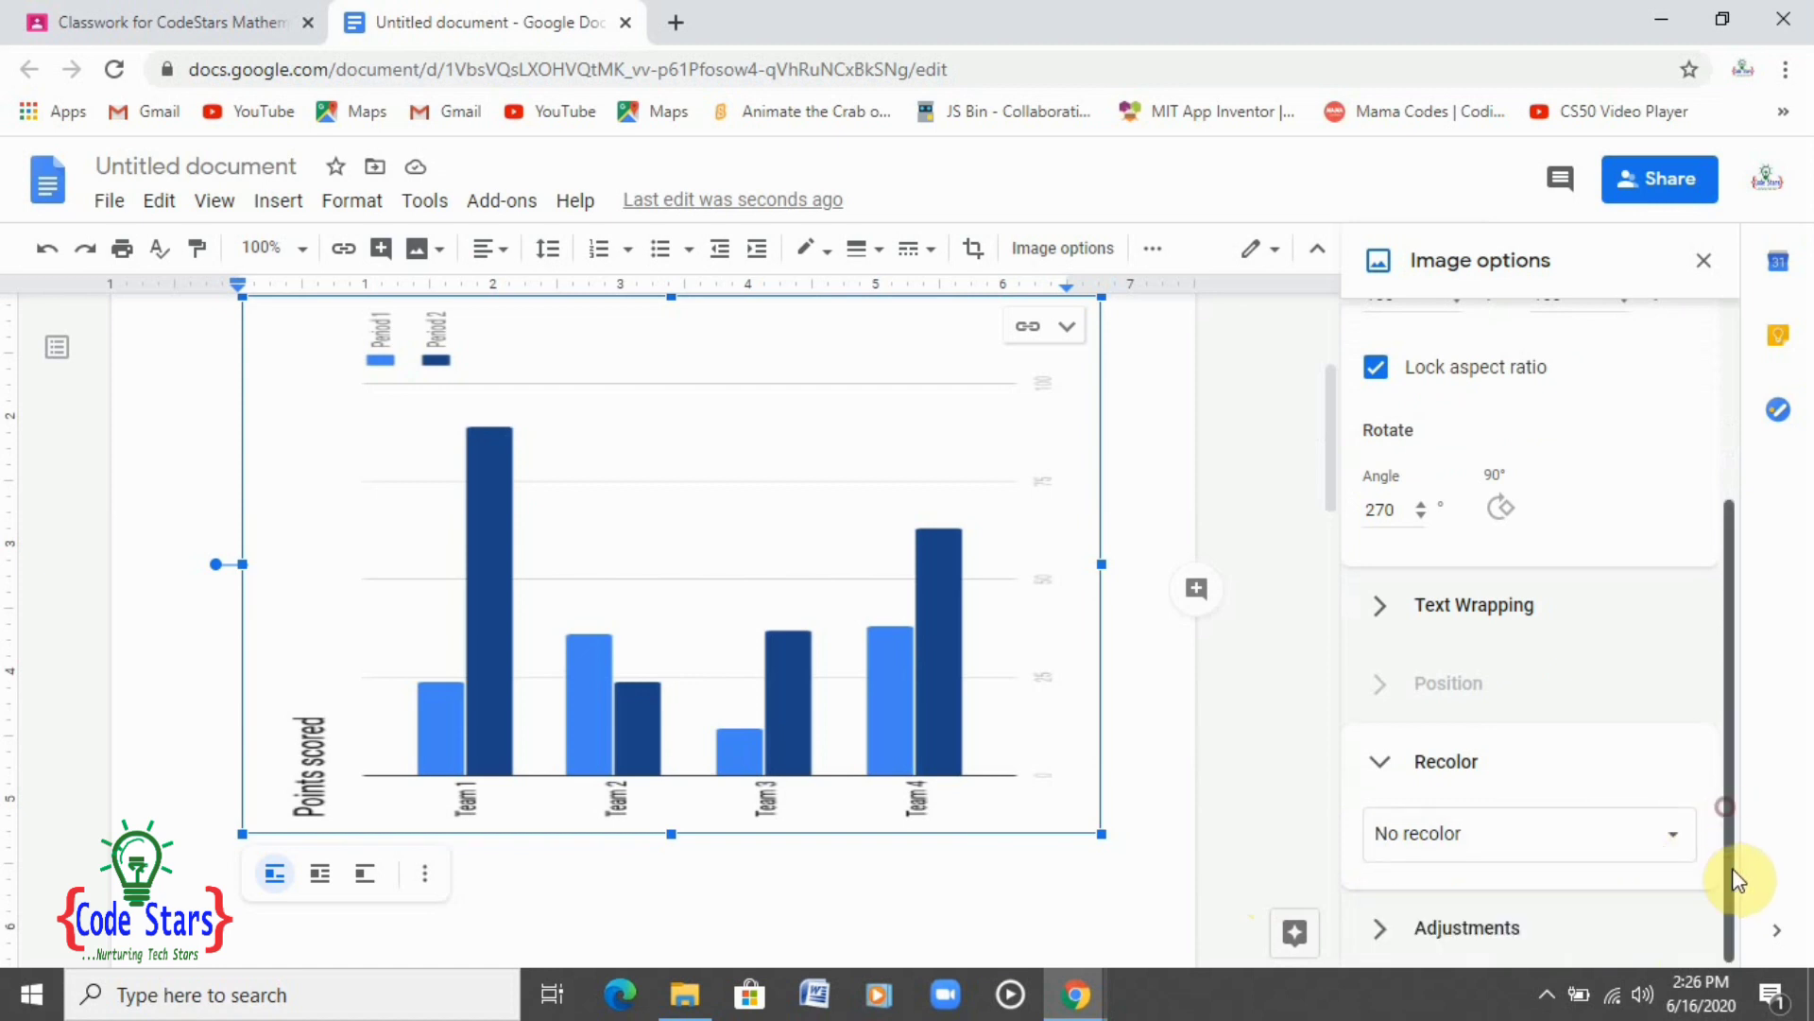
{"action": "left_click", "coordinate": [1679, 834]}
{"action": "left_click_drag", "start_coordinate": [1703, 877], "coordinate": [1707, 931]}
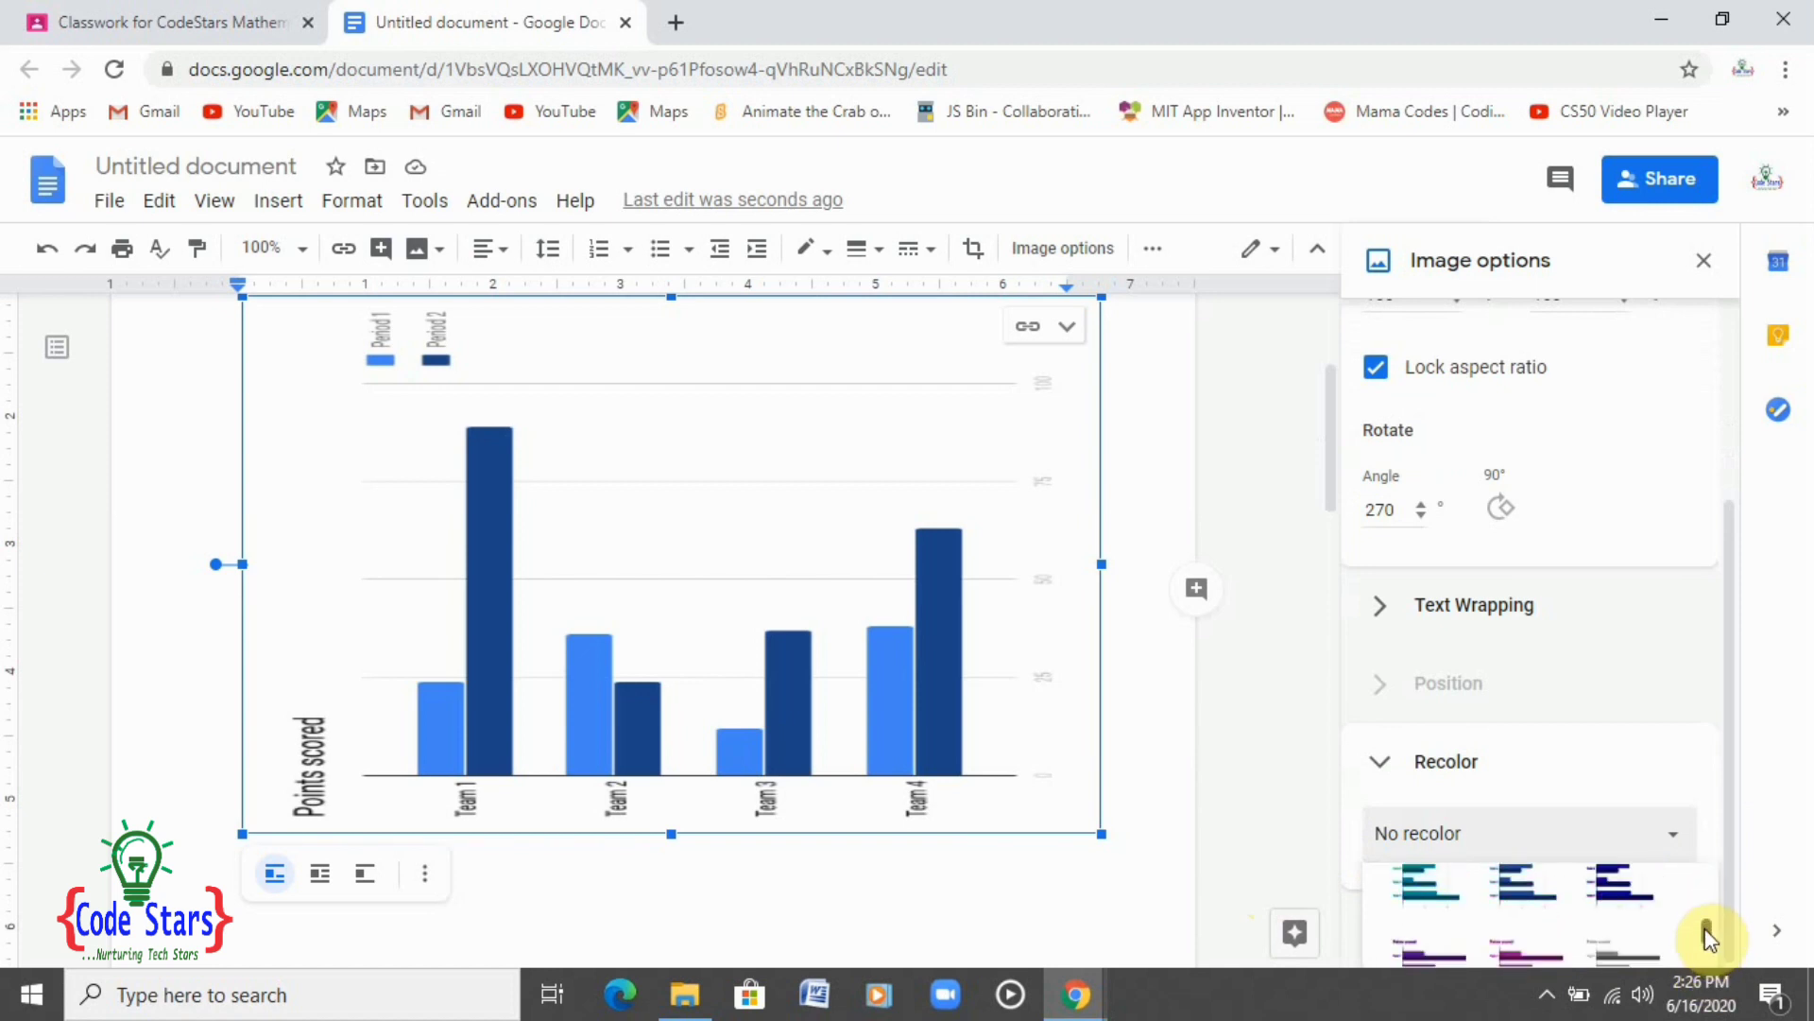
{"action": "left_click", "coordinate": [1456, 909]}
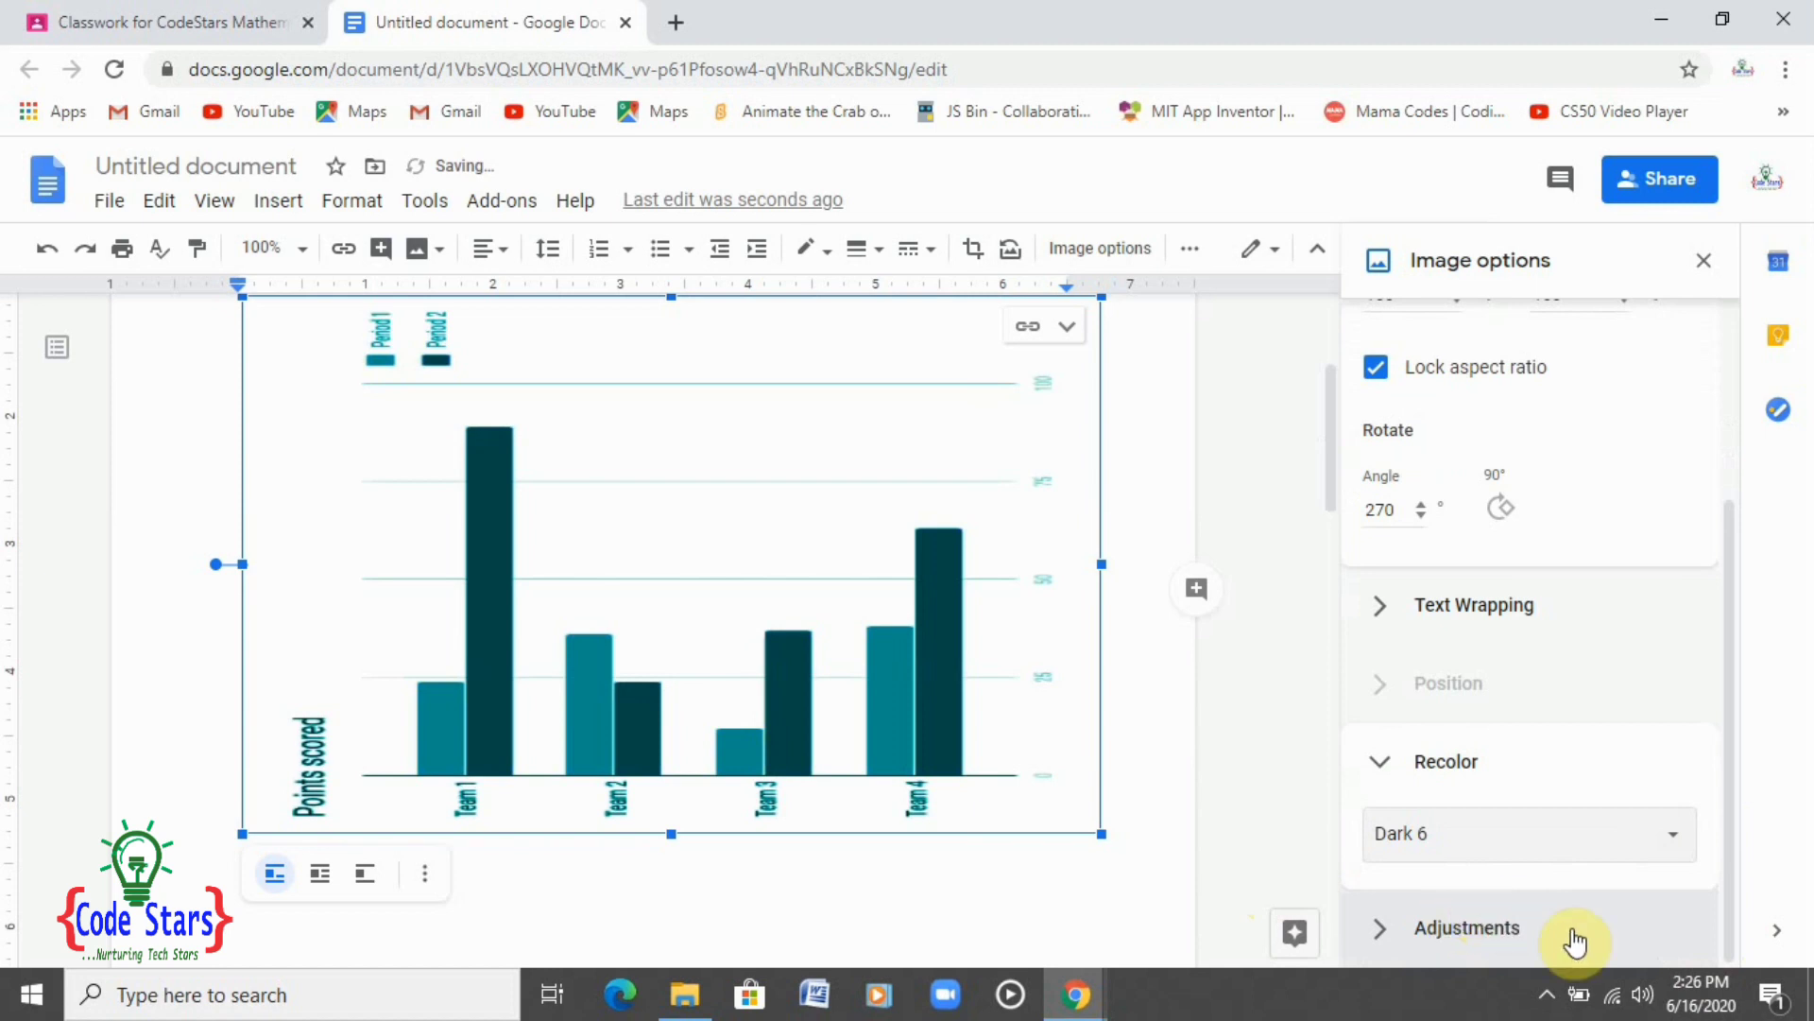
Try the Light 5 and Negative recolor presets on the rotated bar chart
{"action": "left_click", "coordinate": [1675, 844]}
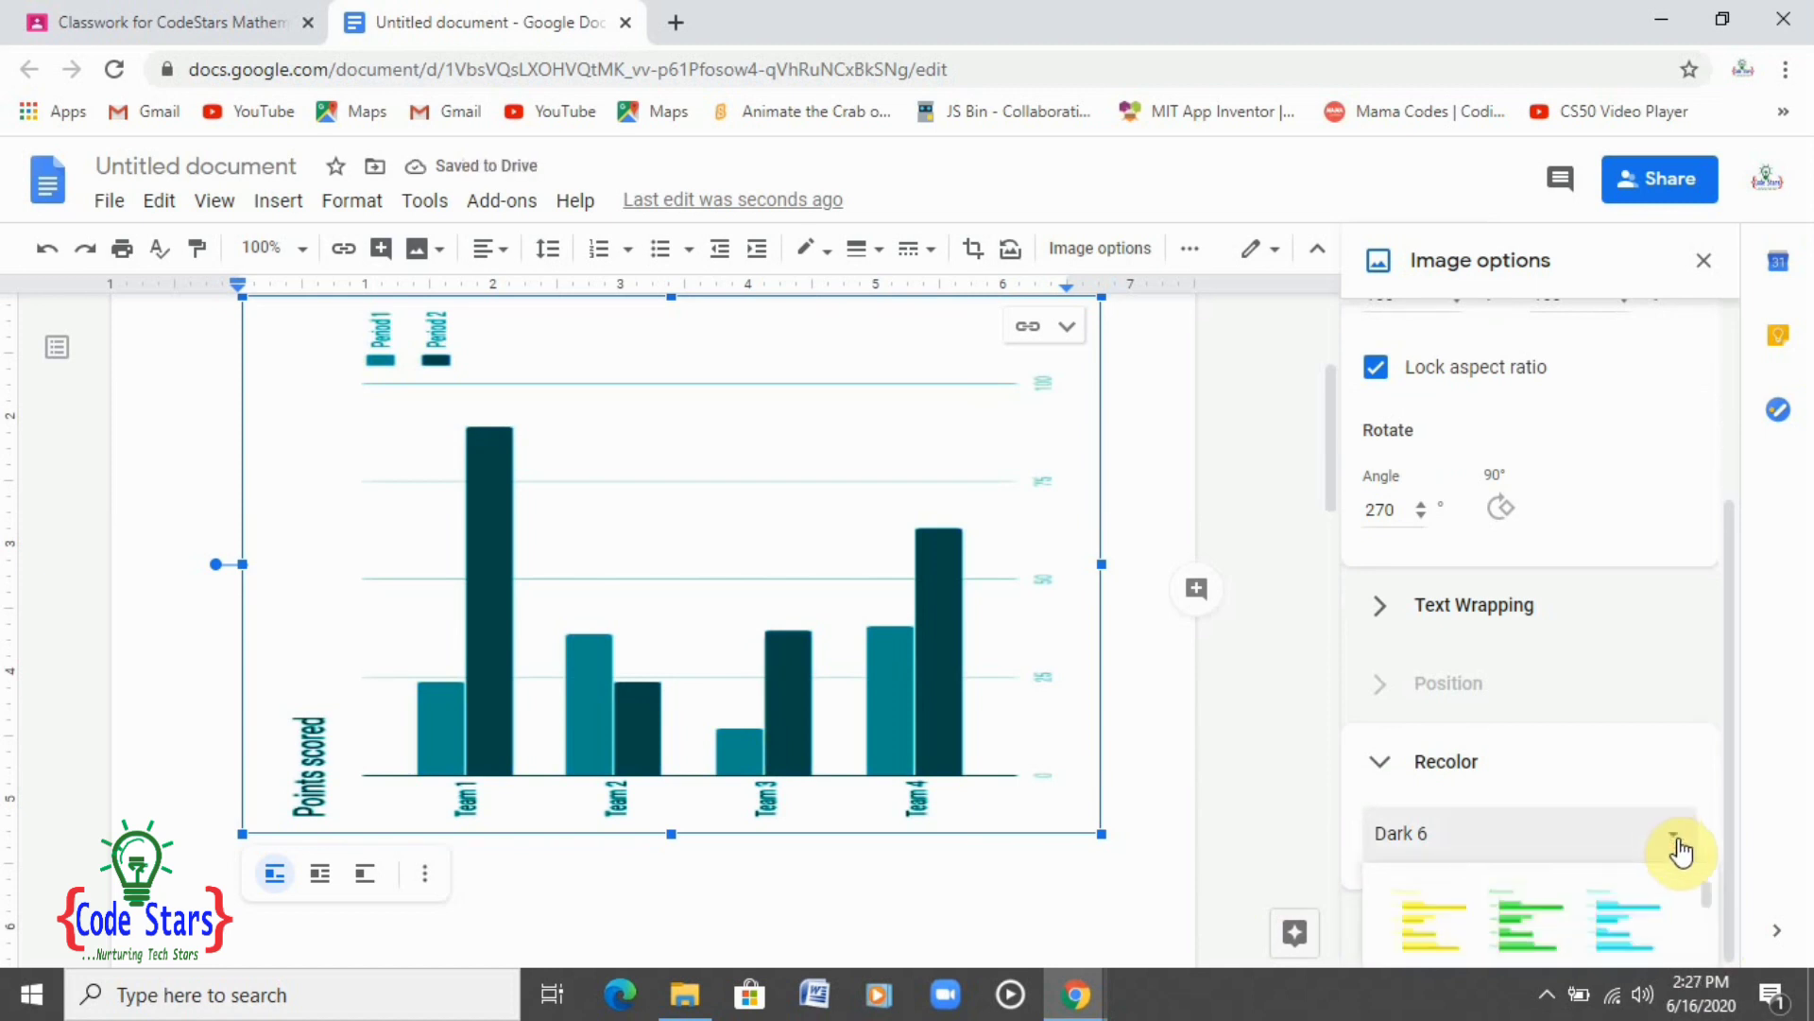
{"action": "left_click", "coordinate": [1482, 924]}
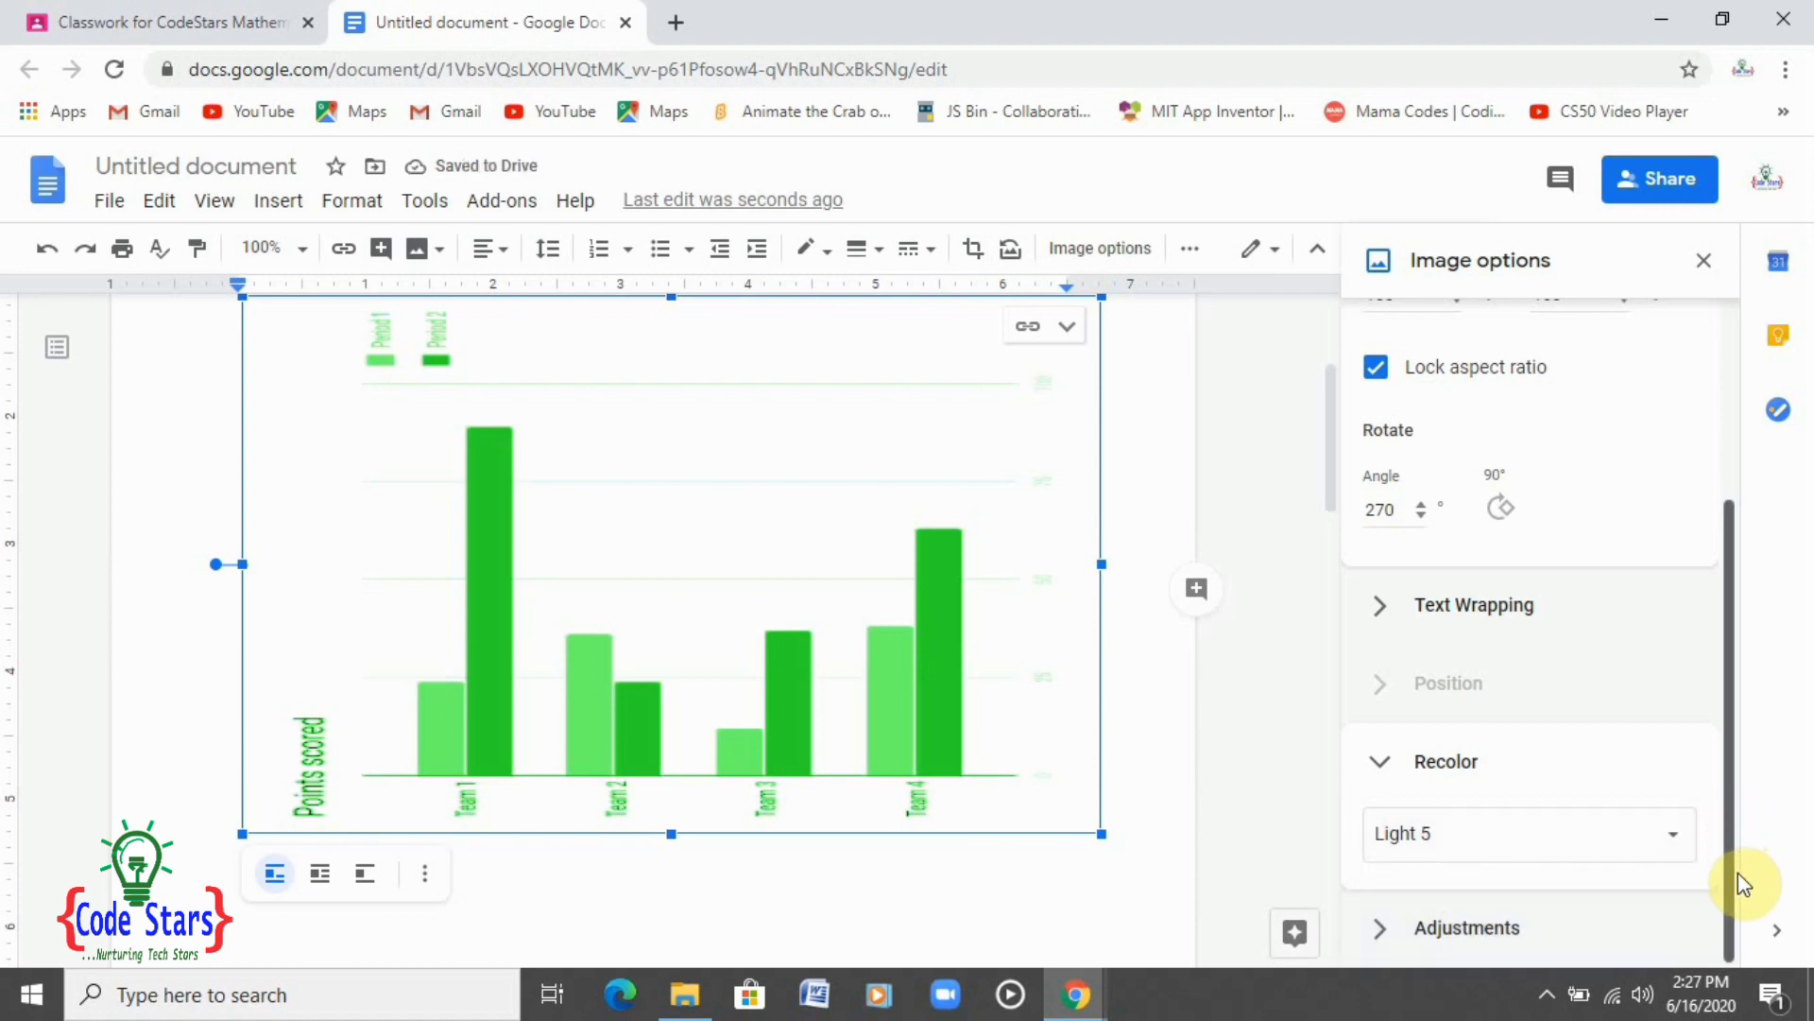
{"action": "left_click", "coordinate": [1663, 841]}
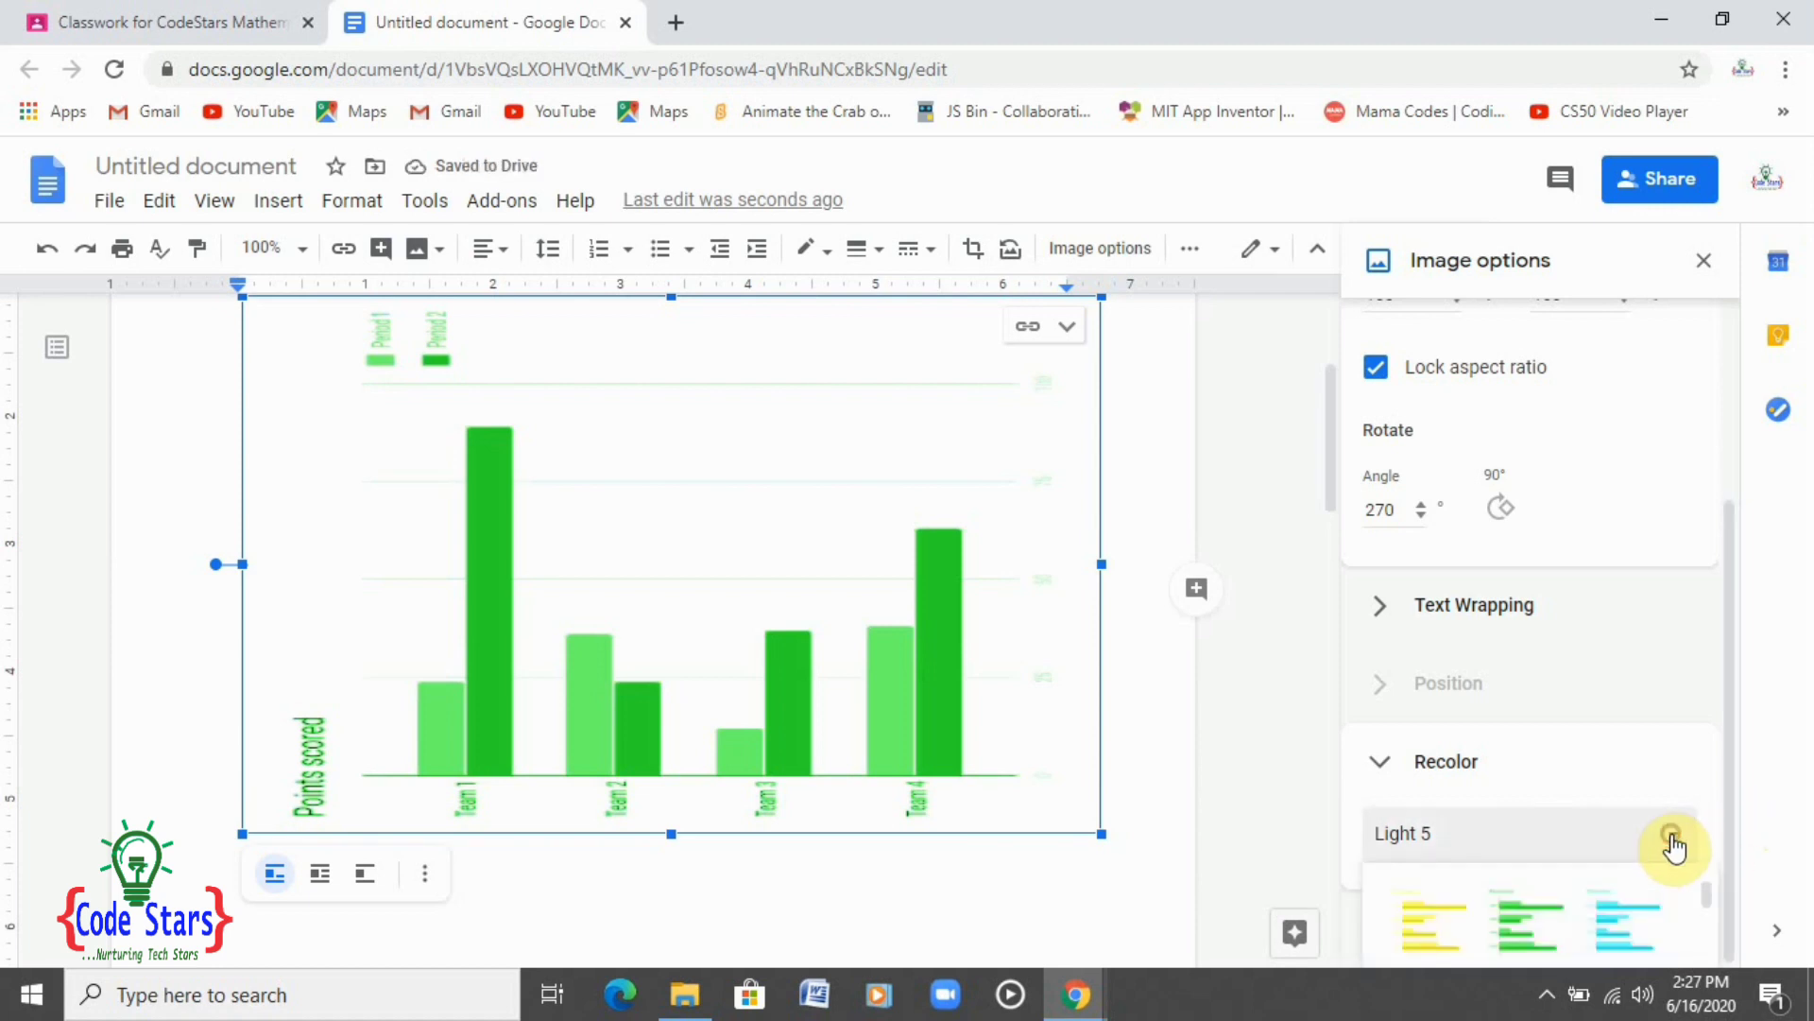
{"action": "left_click", "coordinate": [1720, 838]}
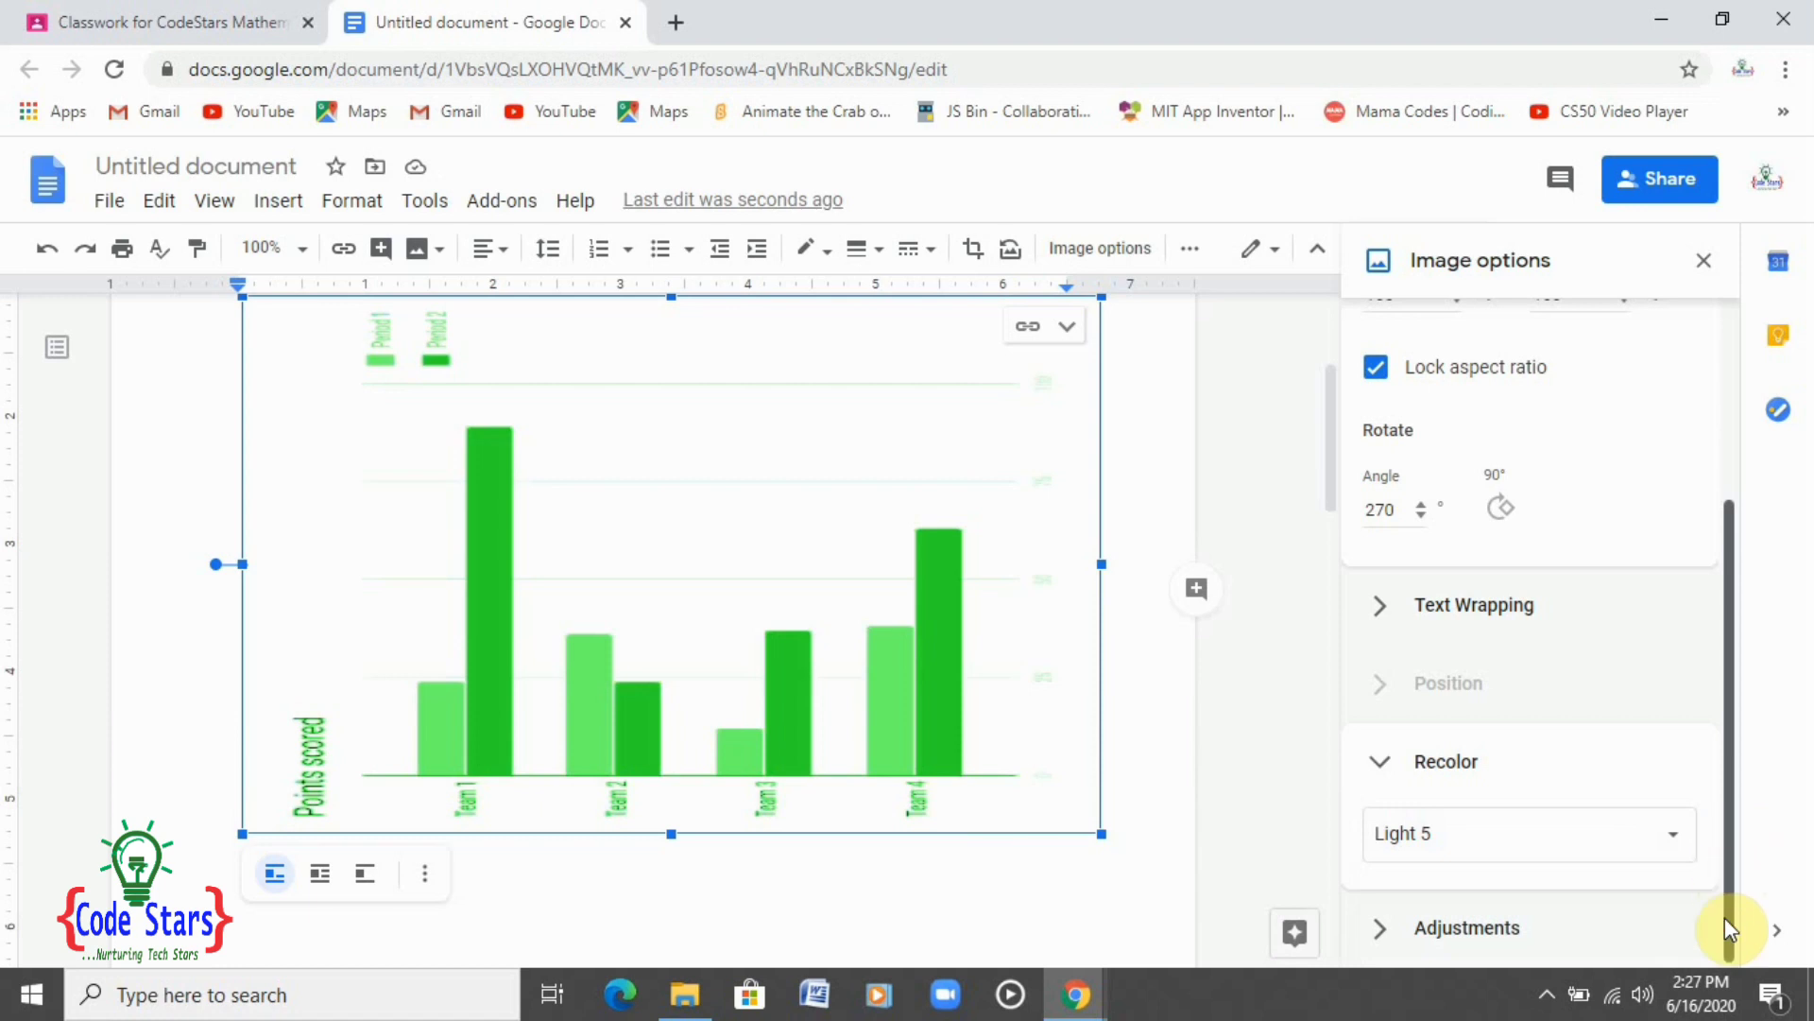
{"action": "left_click", "coordinate": [1685, 855]}
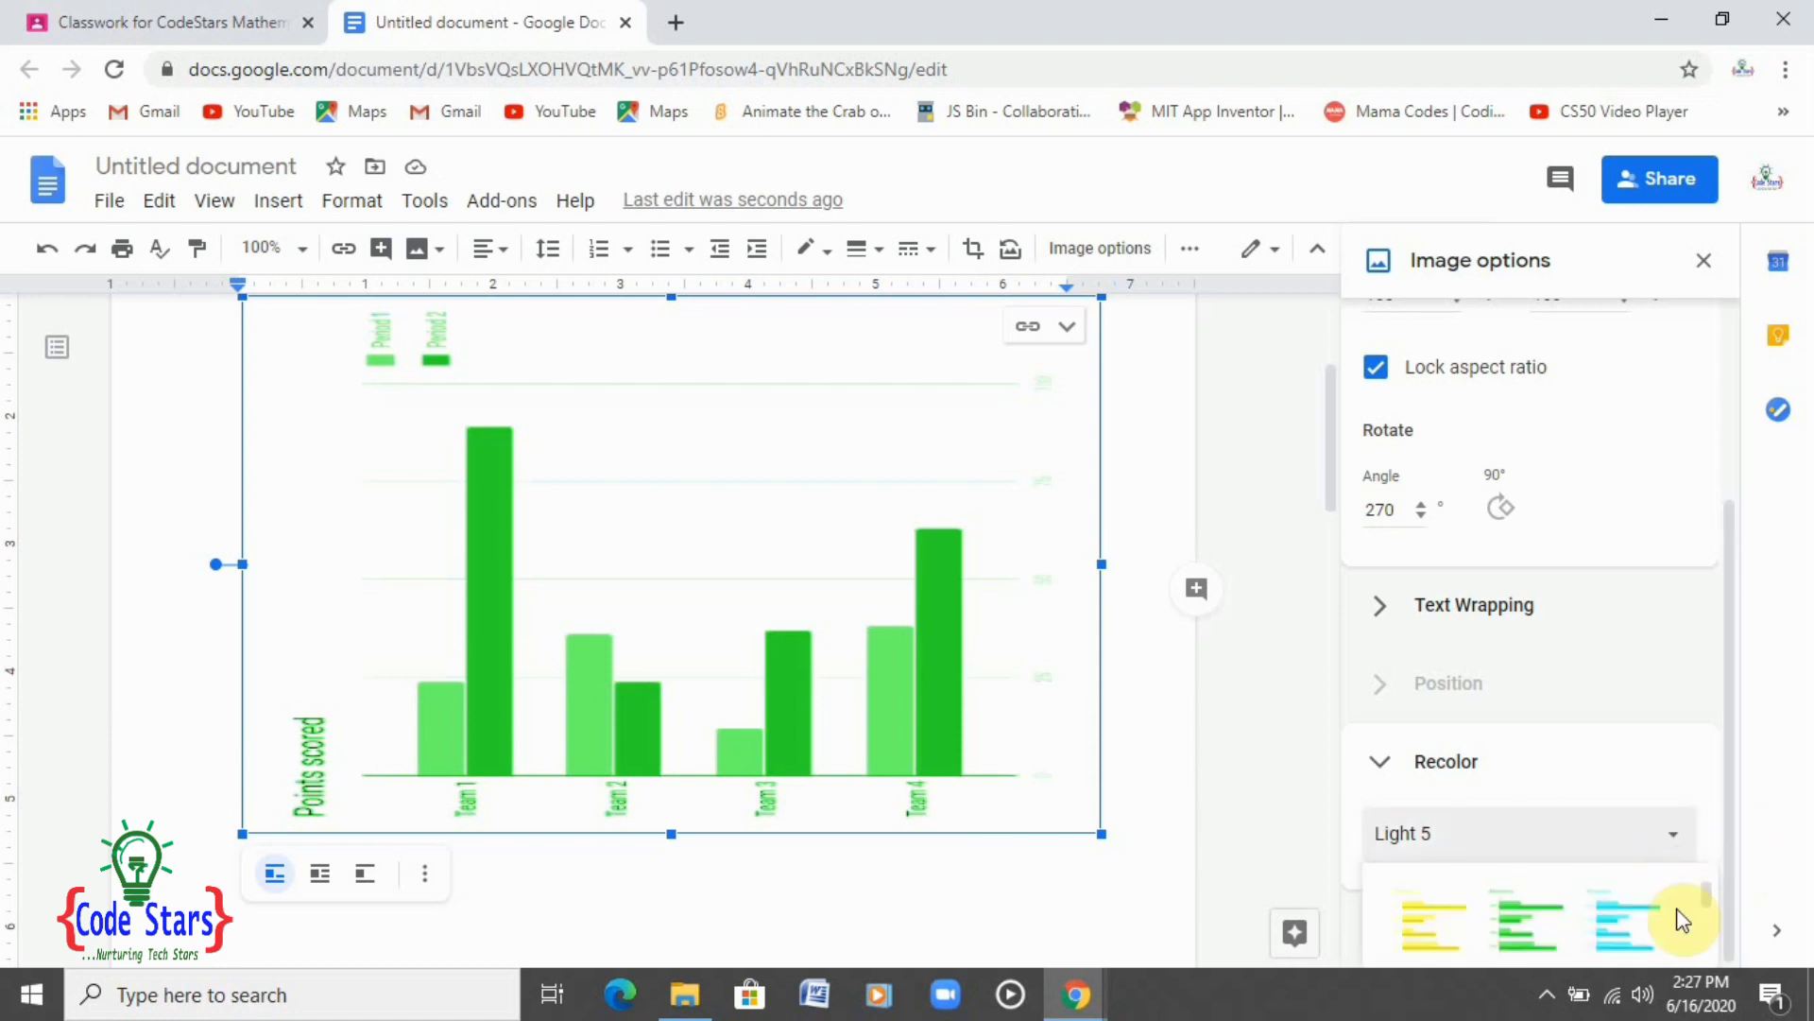
{"action": "left_click_drag", "start_coordinate": [1703, 899], "coordinate": [1704, 951]}
{"action": "left_click", "coordinate": [1421, 911]}
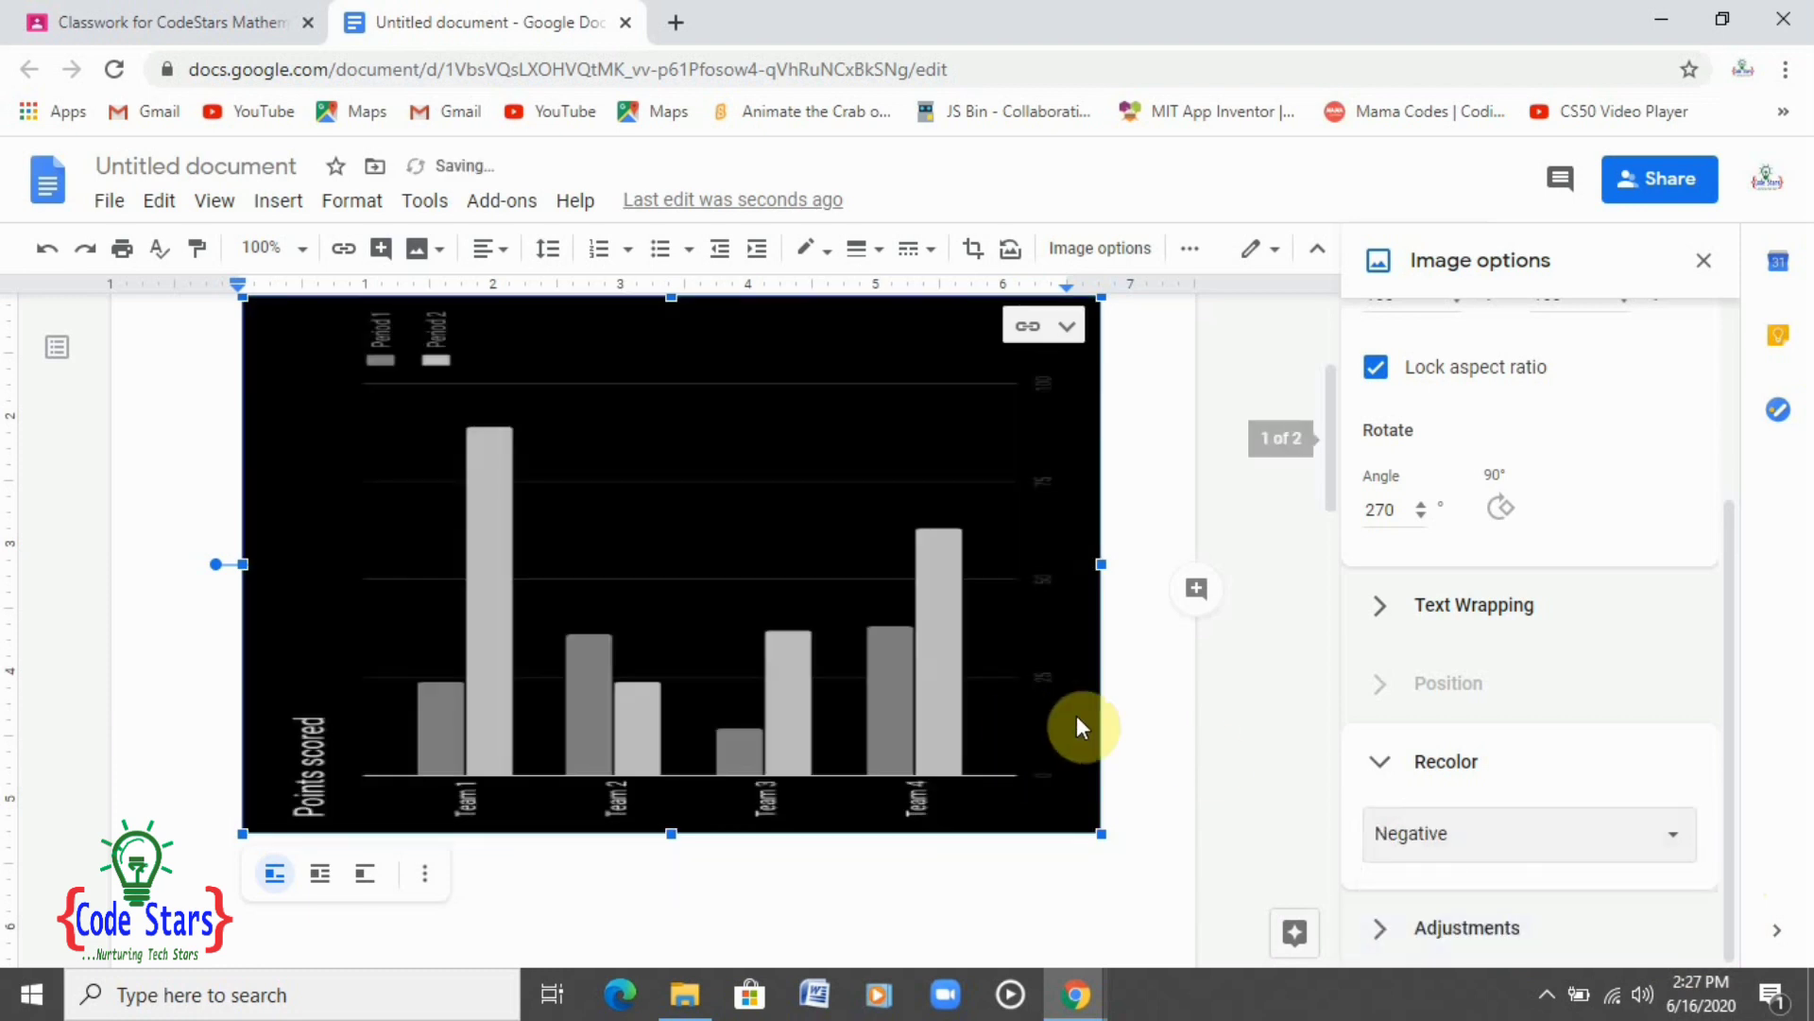
Browse the recolor presets again and undo all recoloring of the bar chart, returning it to No recolor
{"action": "left_click", "coordinate": [1677, 846]}
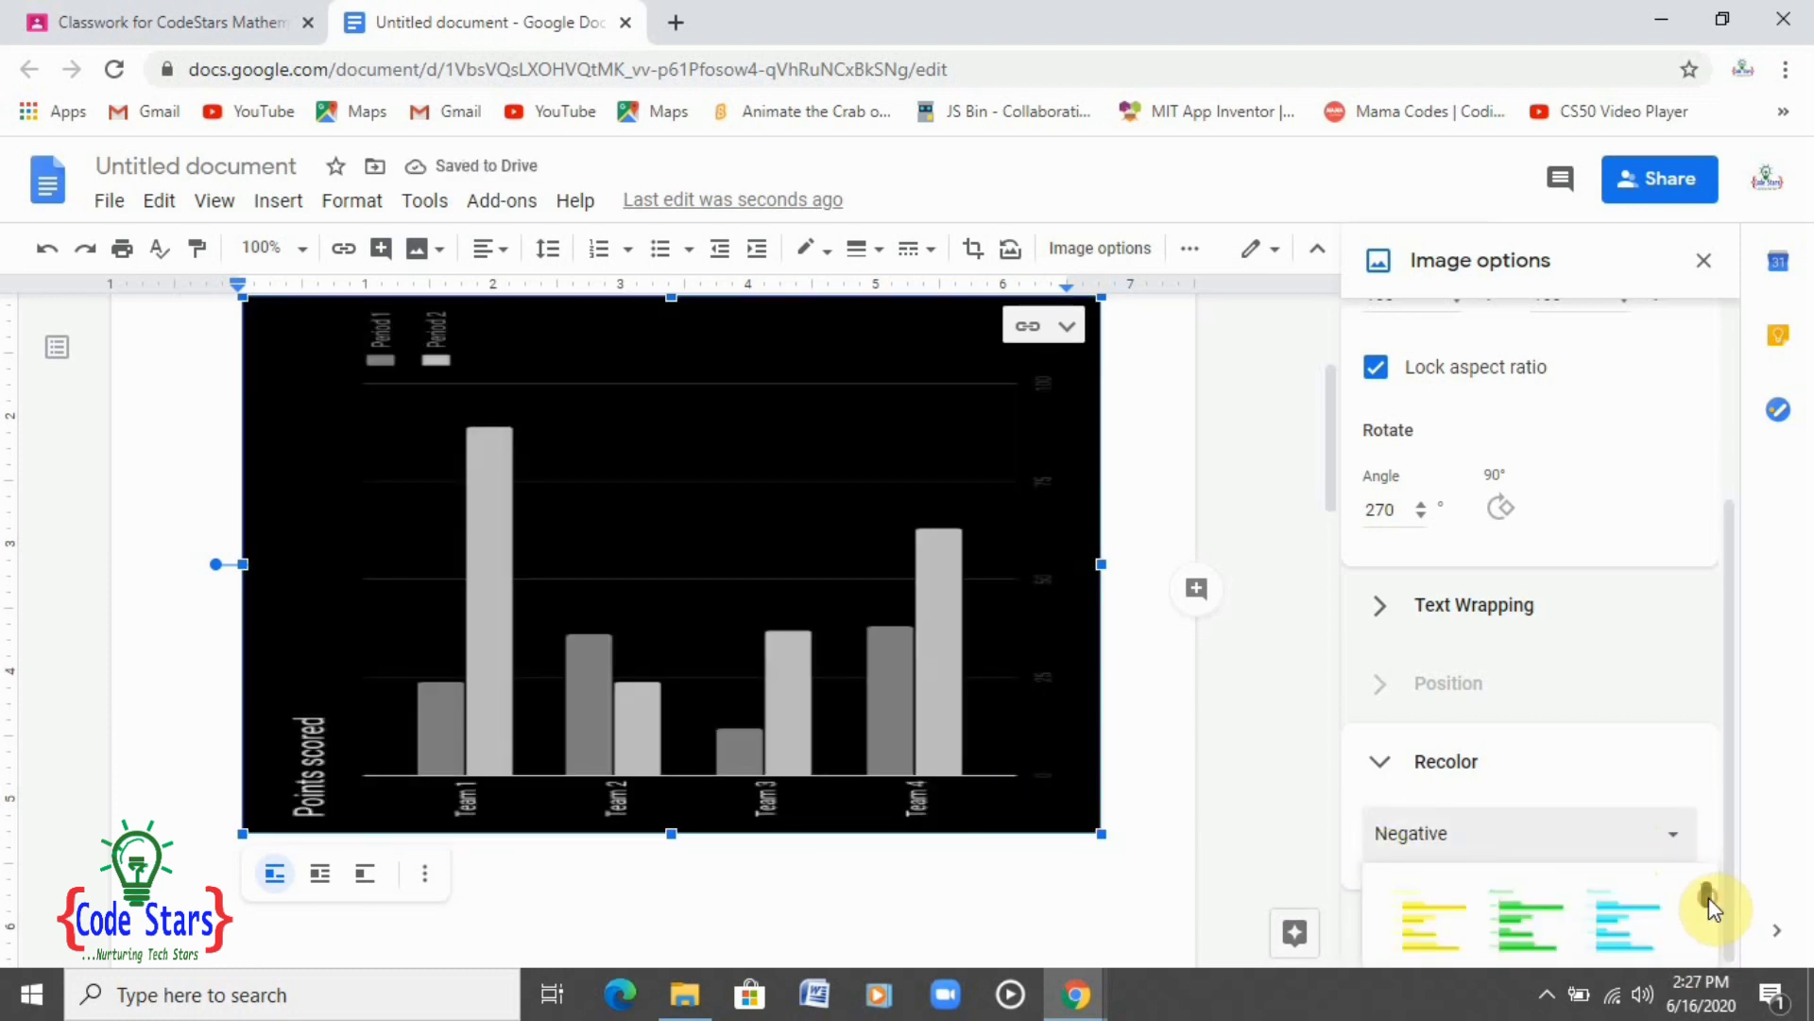
{"action": "left_click_drag", "start_coordinate": [1709, 897], "coordinate": [1709, 943]}
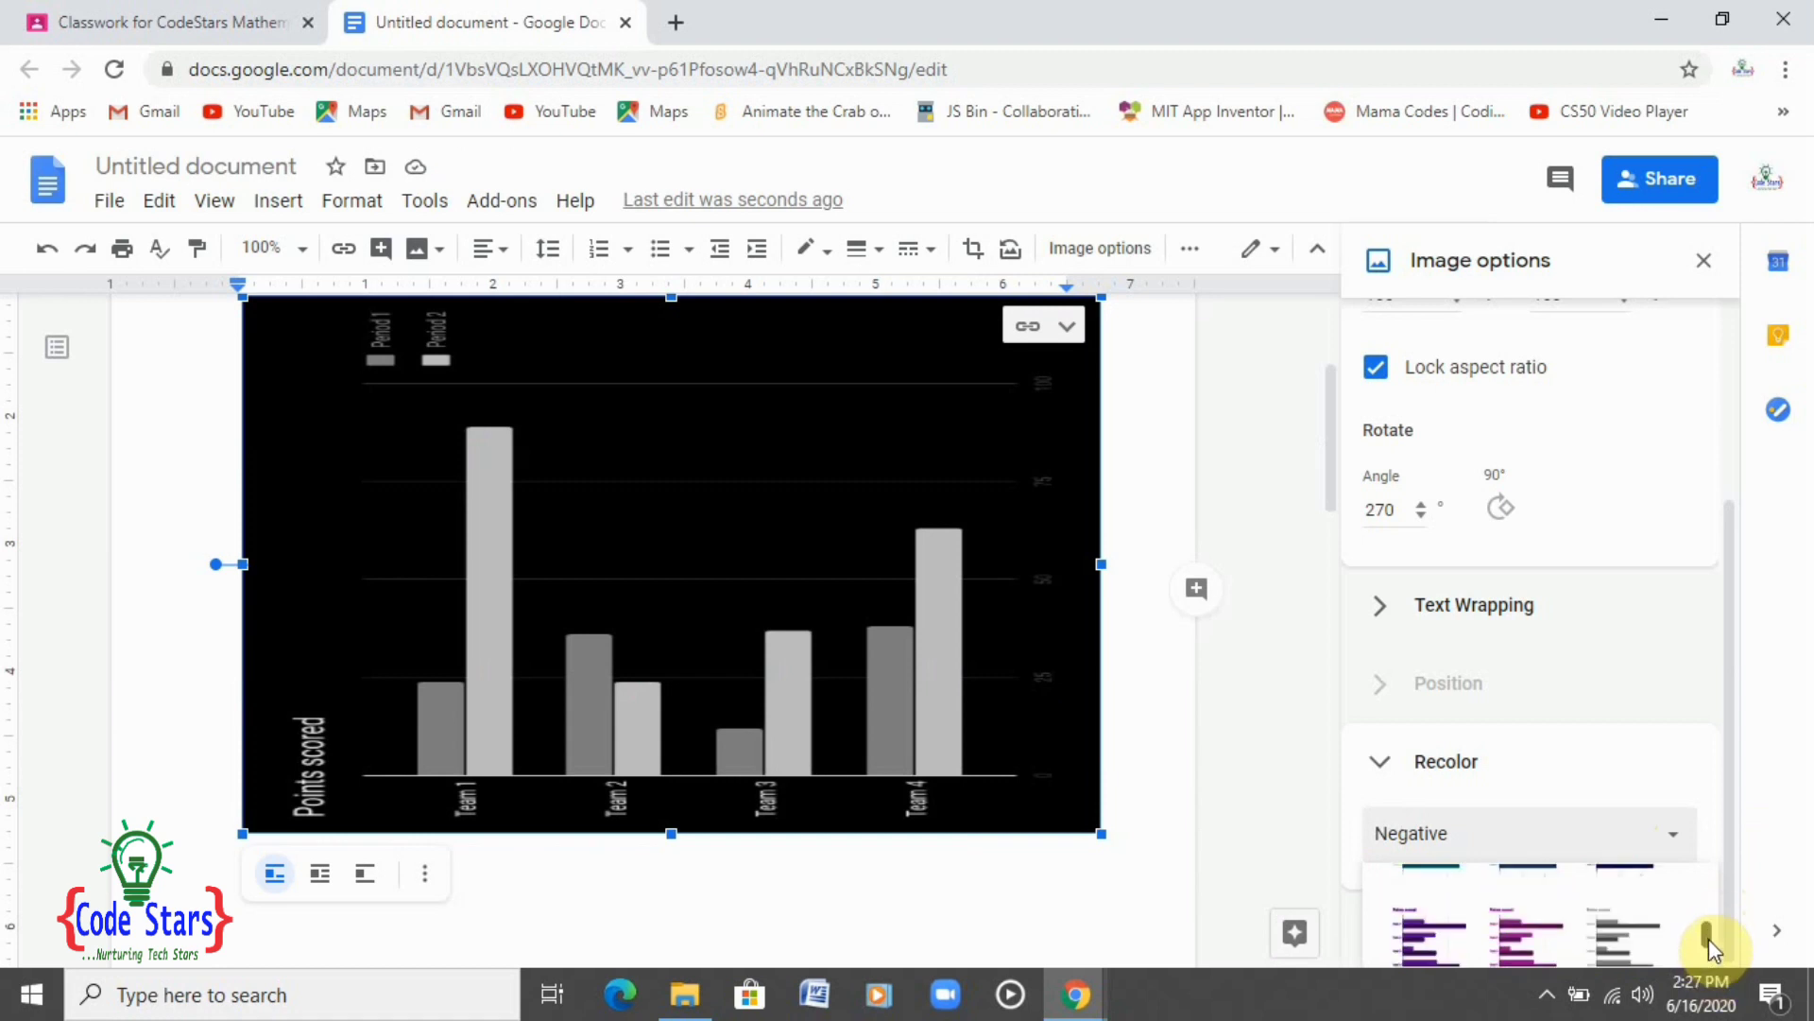
{"action": "left_click", "coordinate": [43, 253]}
{"action": "left_click", "coordinate": [43, 254]}
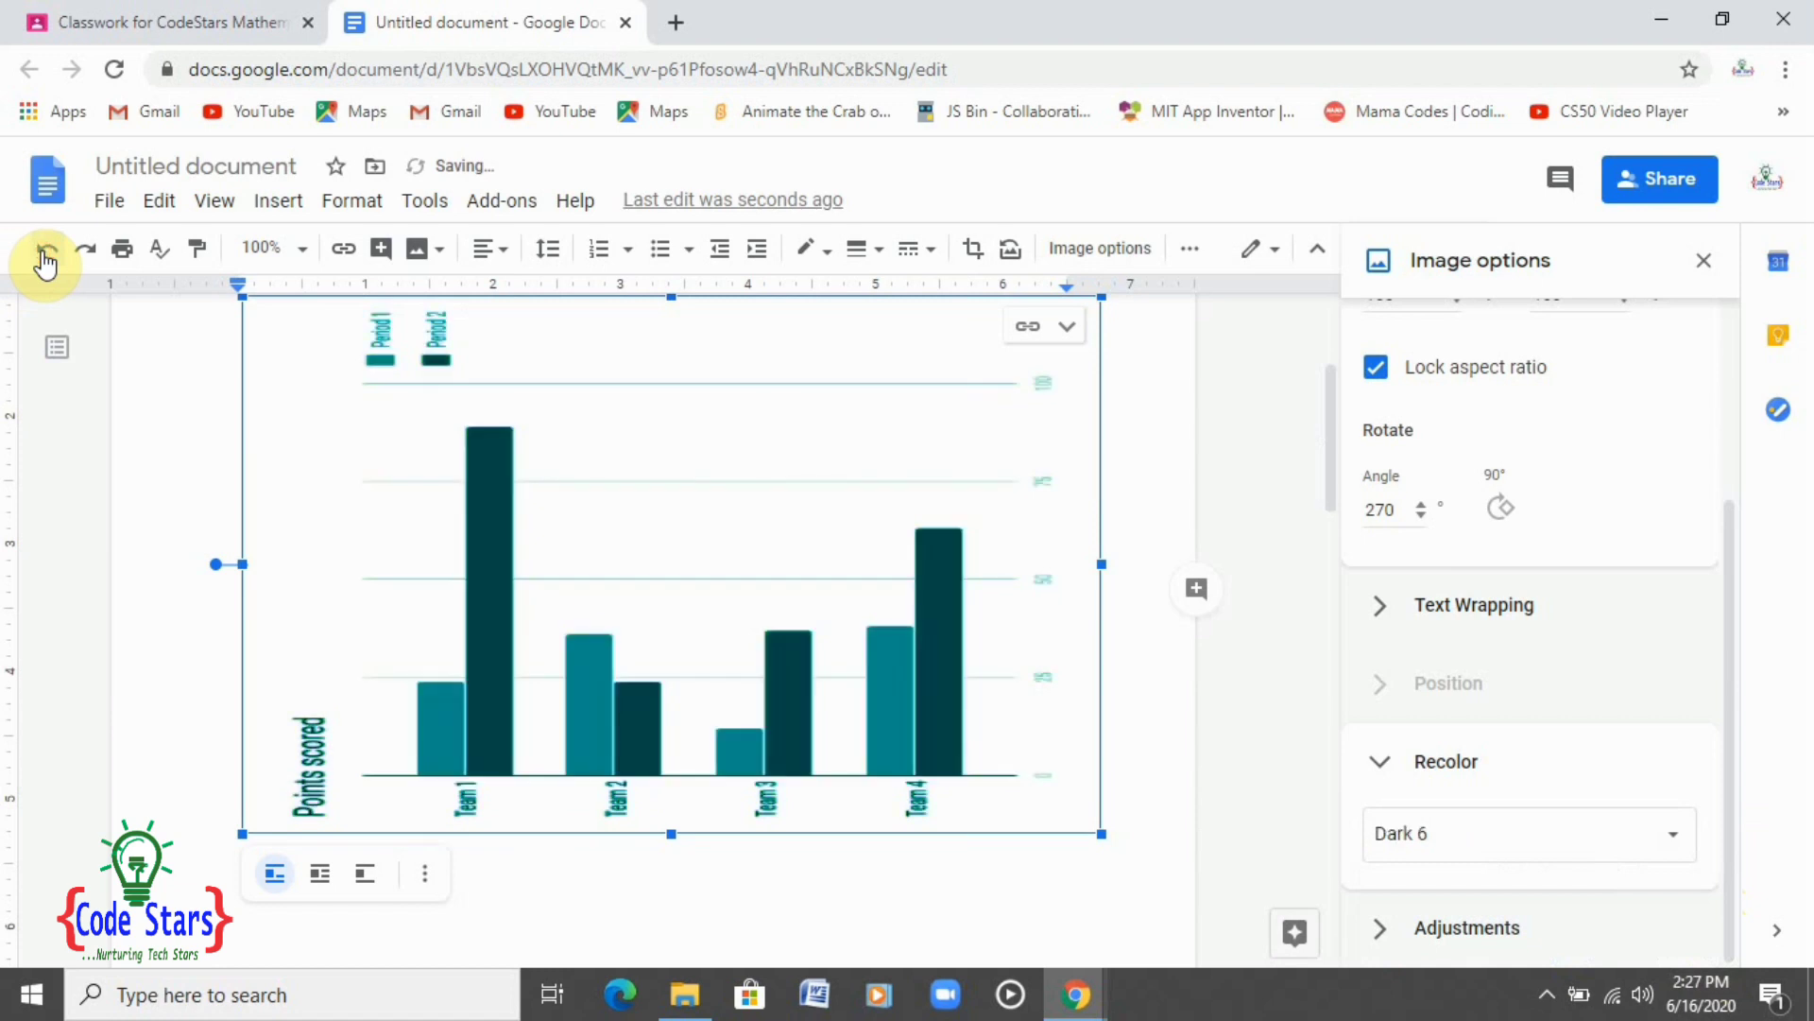
{"action": "left_click", "coordinate": [44, 254]}
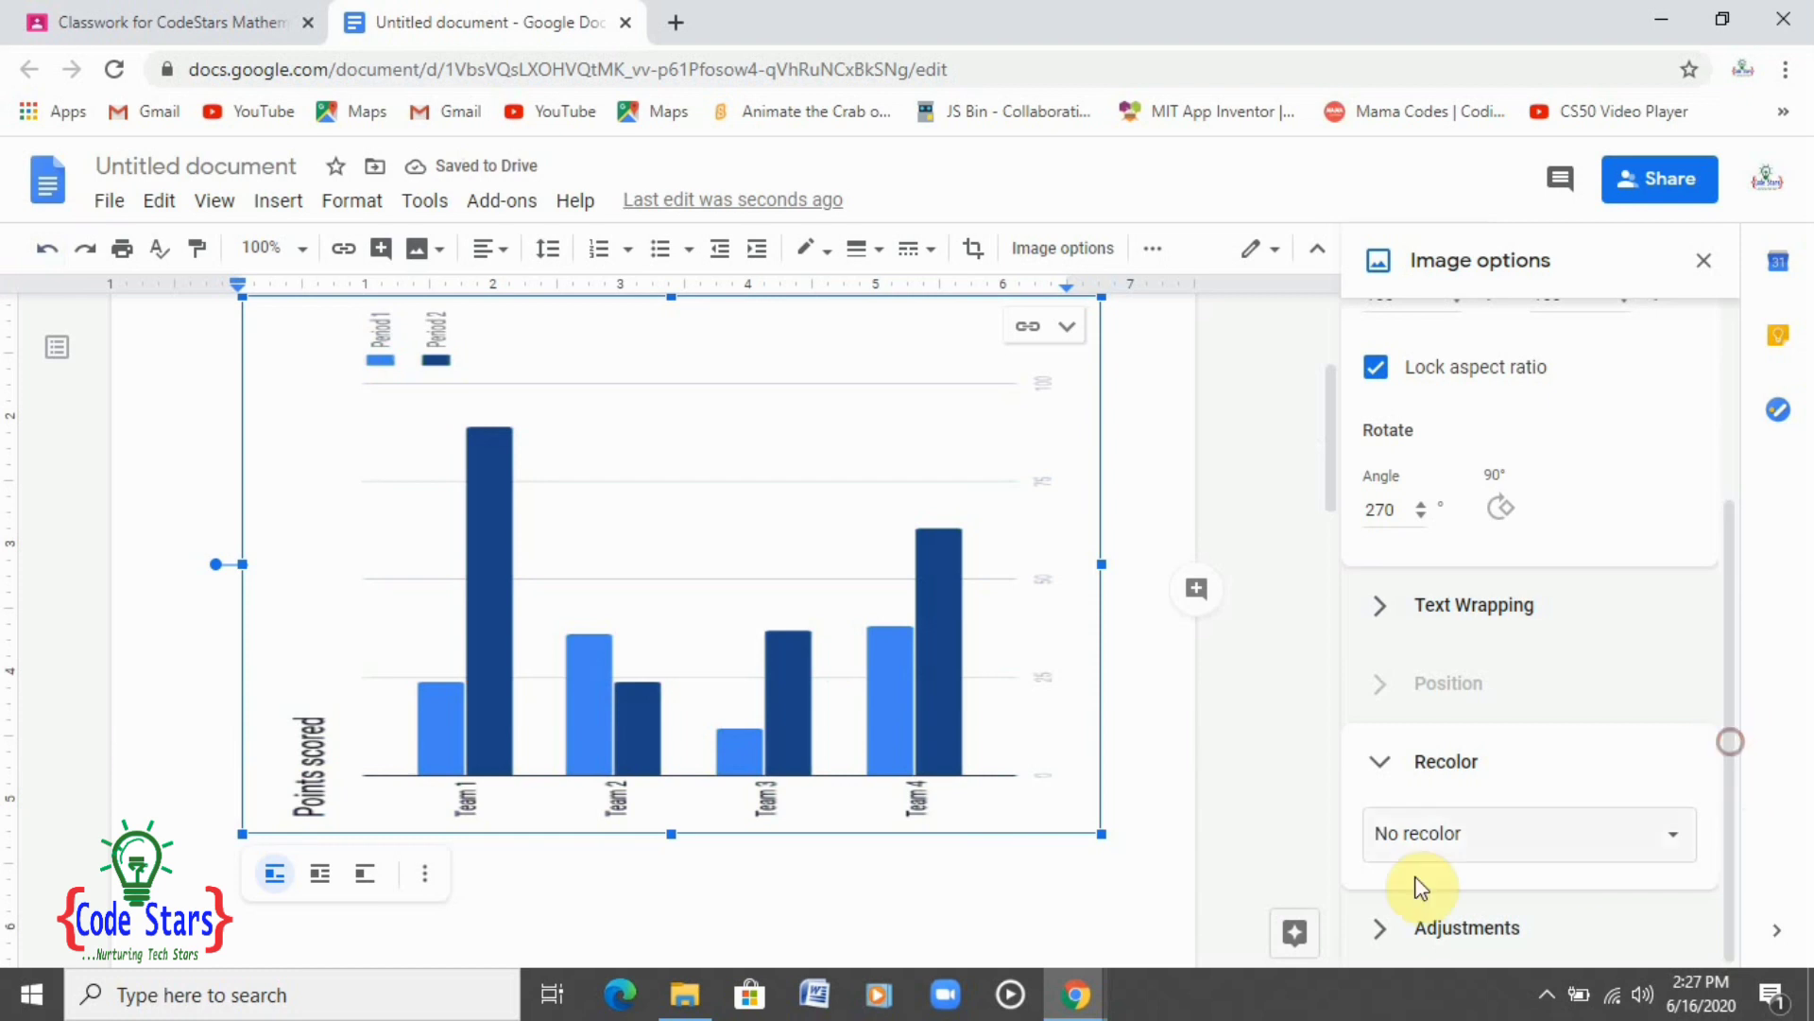
Show the bar chart's transparency, brightness and contrast adjustments
{"action": "left_click", "coordinate": [1375, 928]}
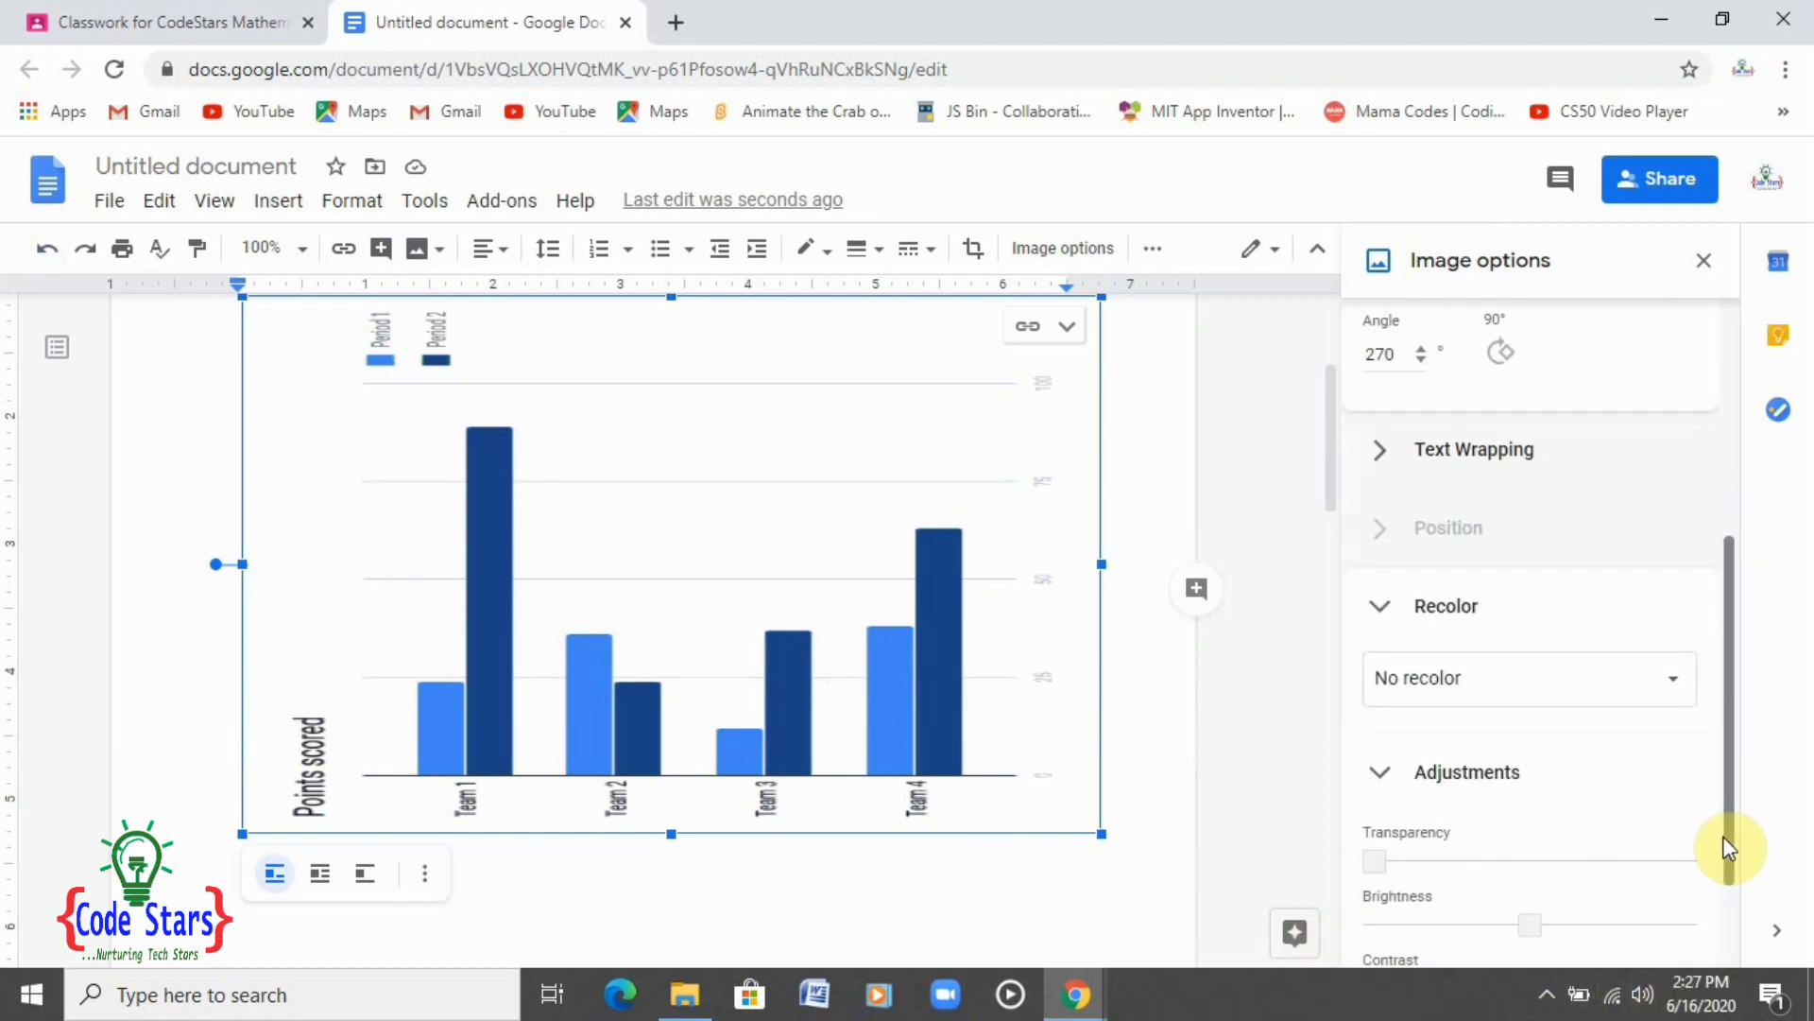
{"action": "left_click_drag", "start_coordinate": [1731, 837], "coordinate": [1732, 920]}
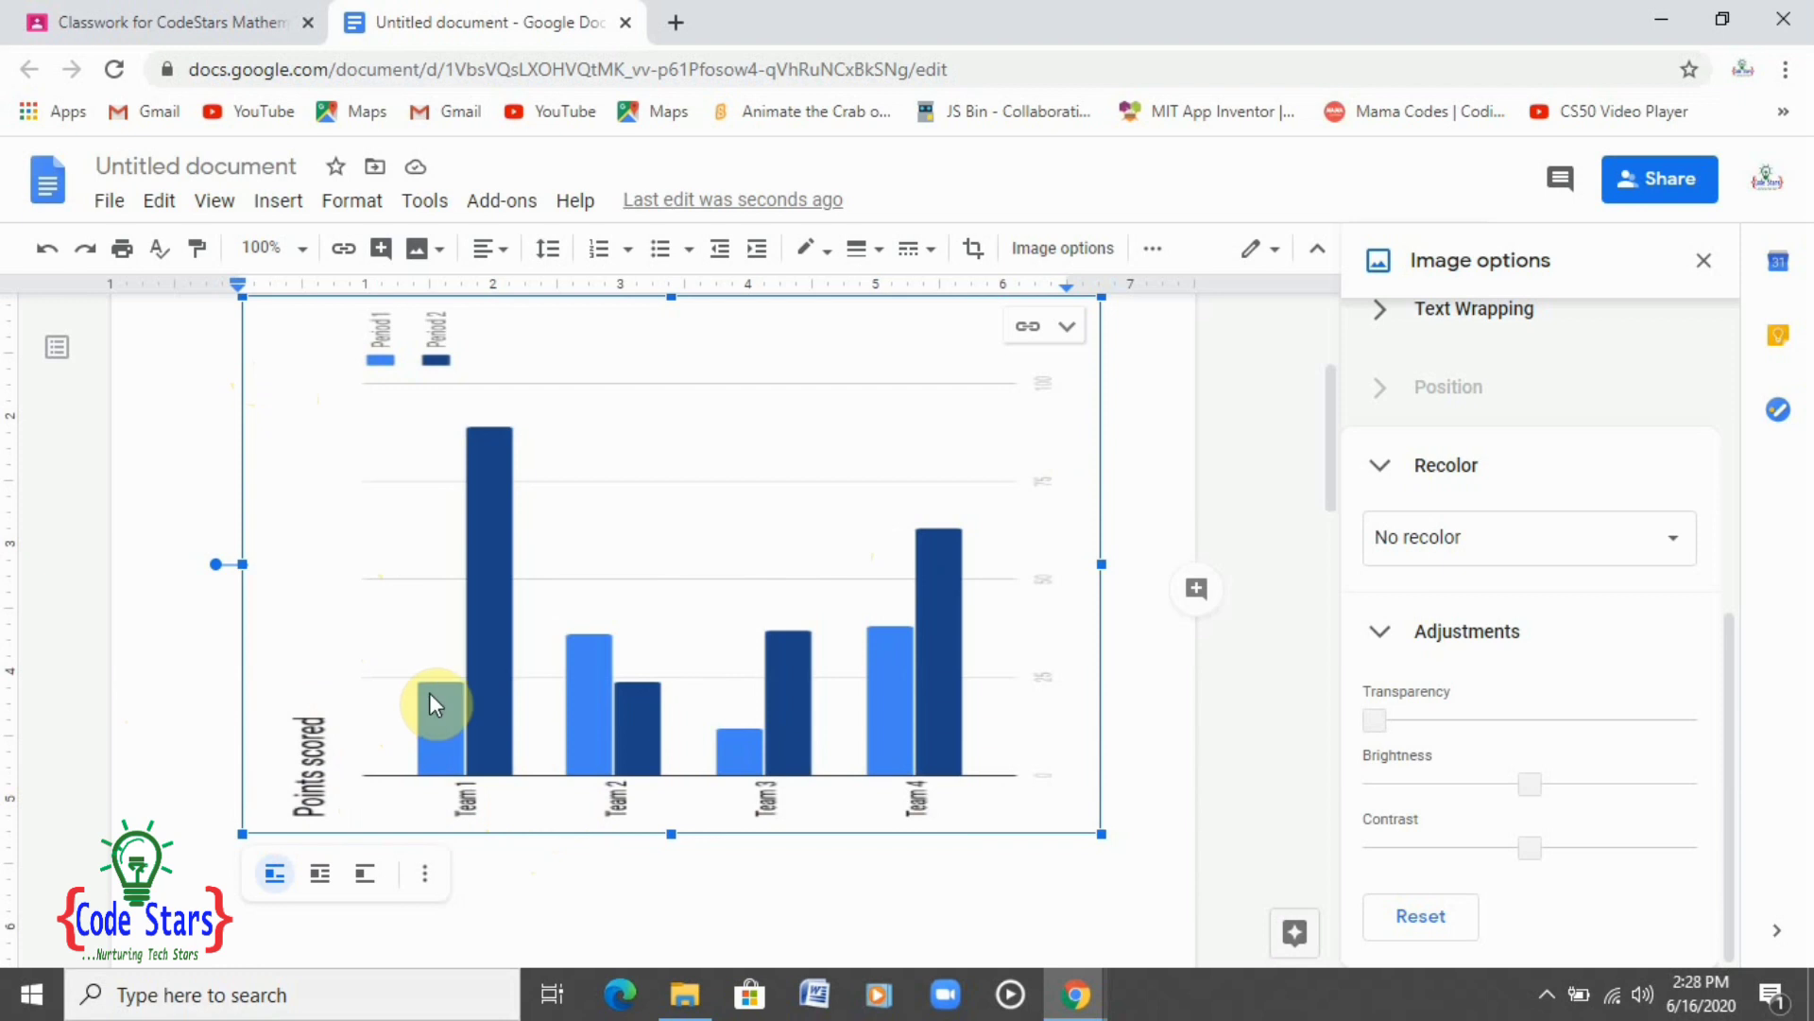
Open the bar chart's linked source spreadsheet in Google Sheets and bring its data table at row 1 into view
{"action": "left_click", "coordinate": [1066, 328]}
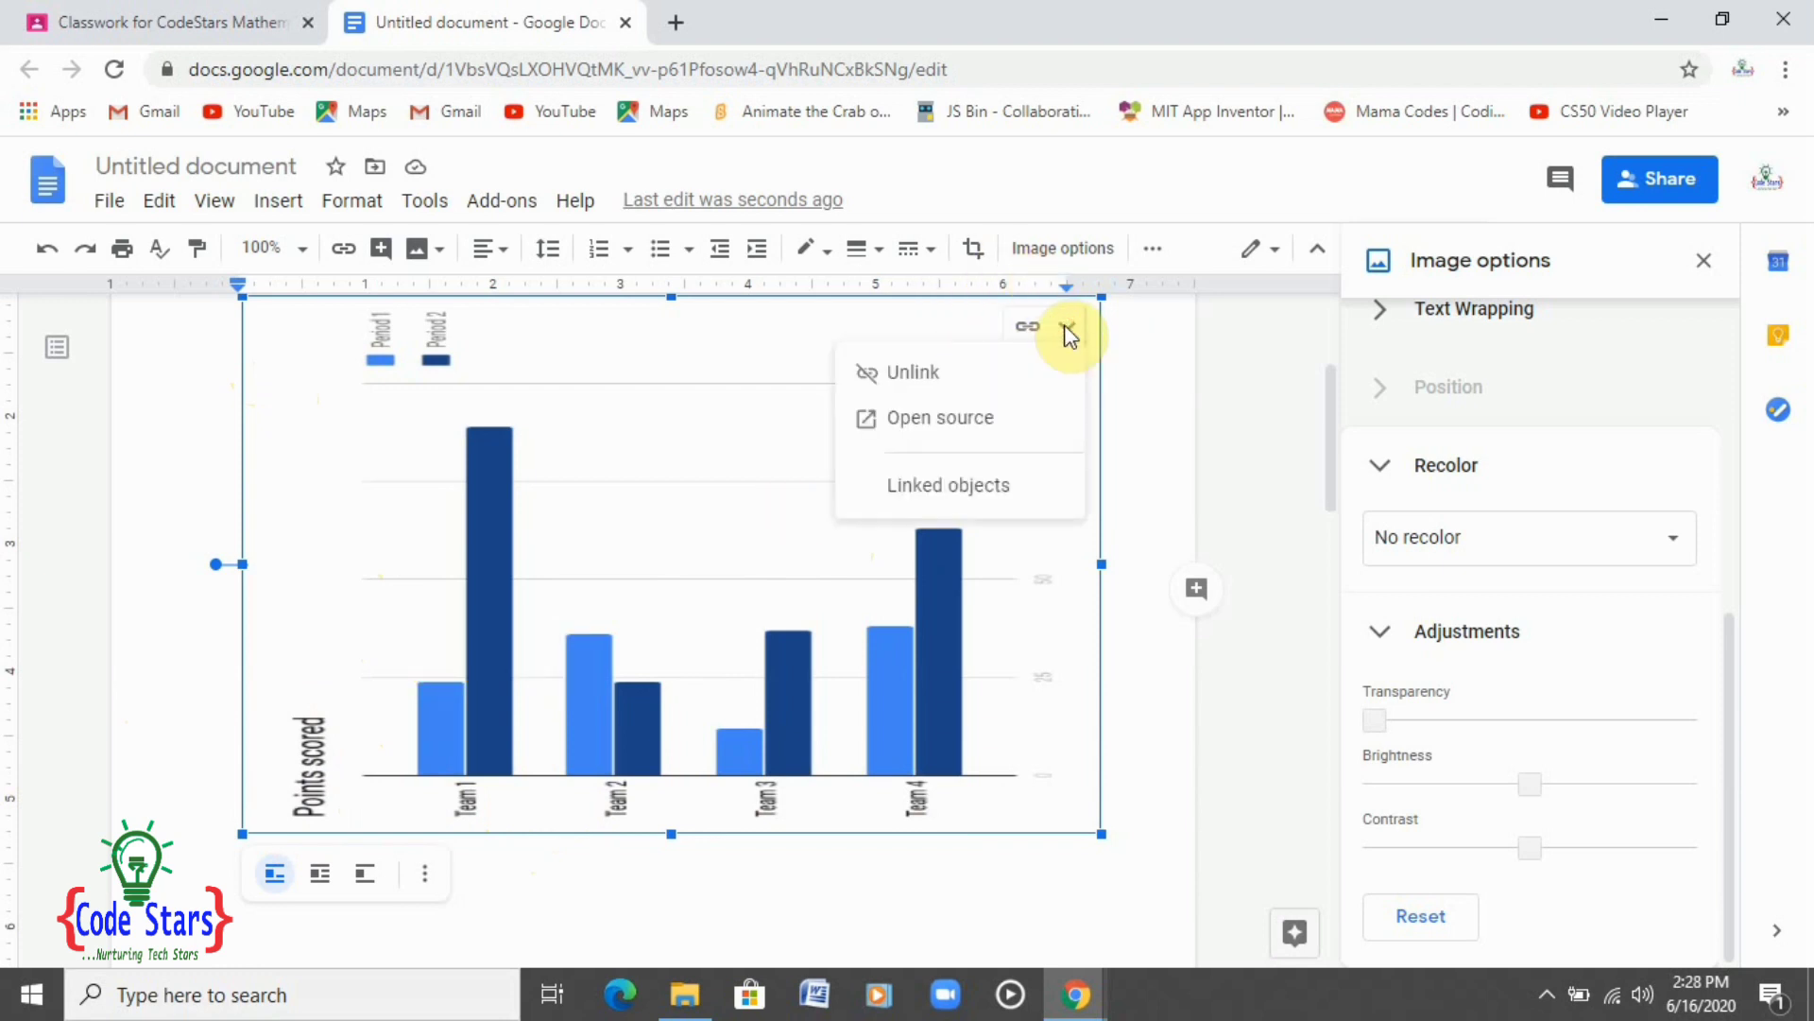
{"action": "left_click", "coordinate": [945, 417]}
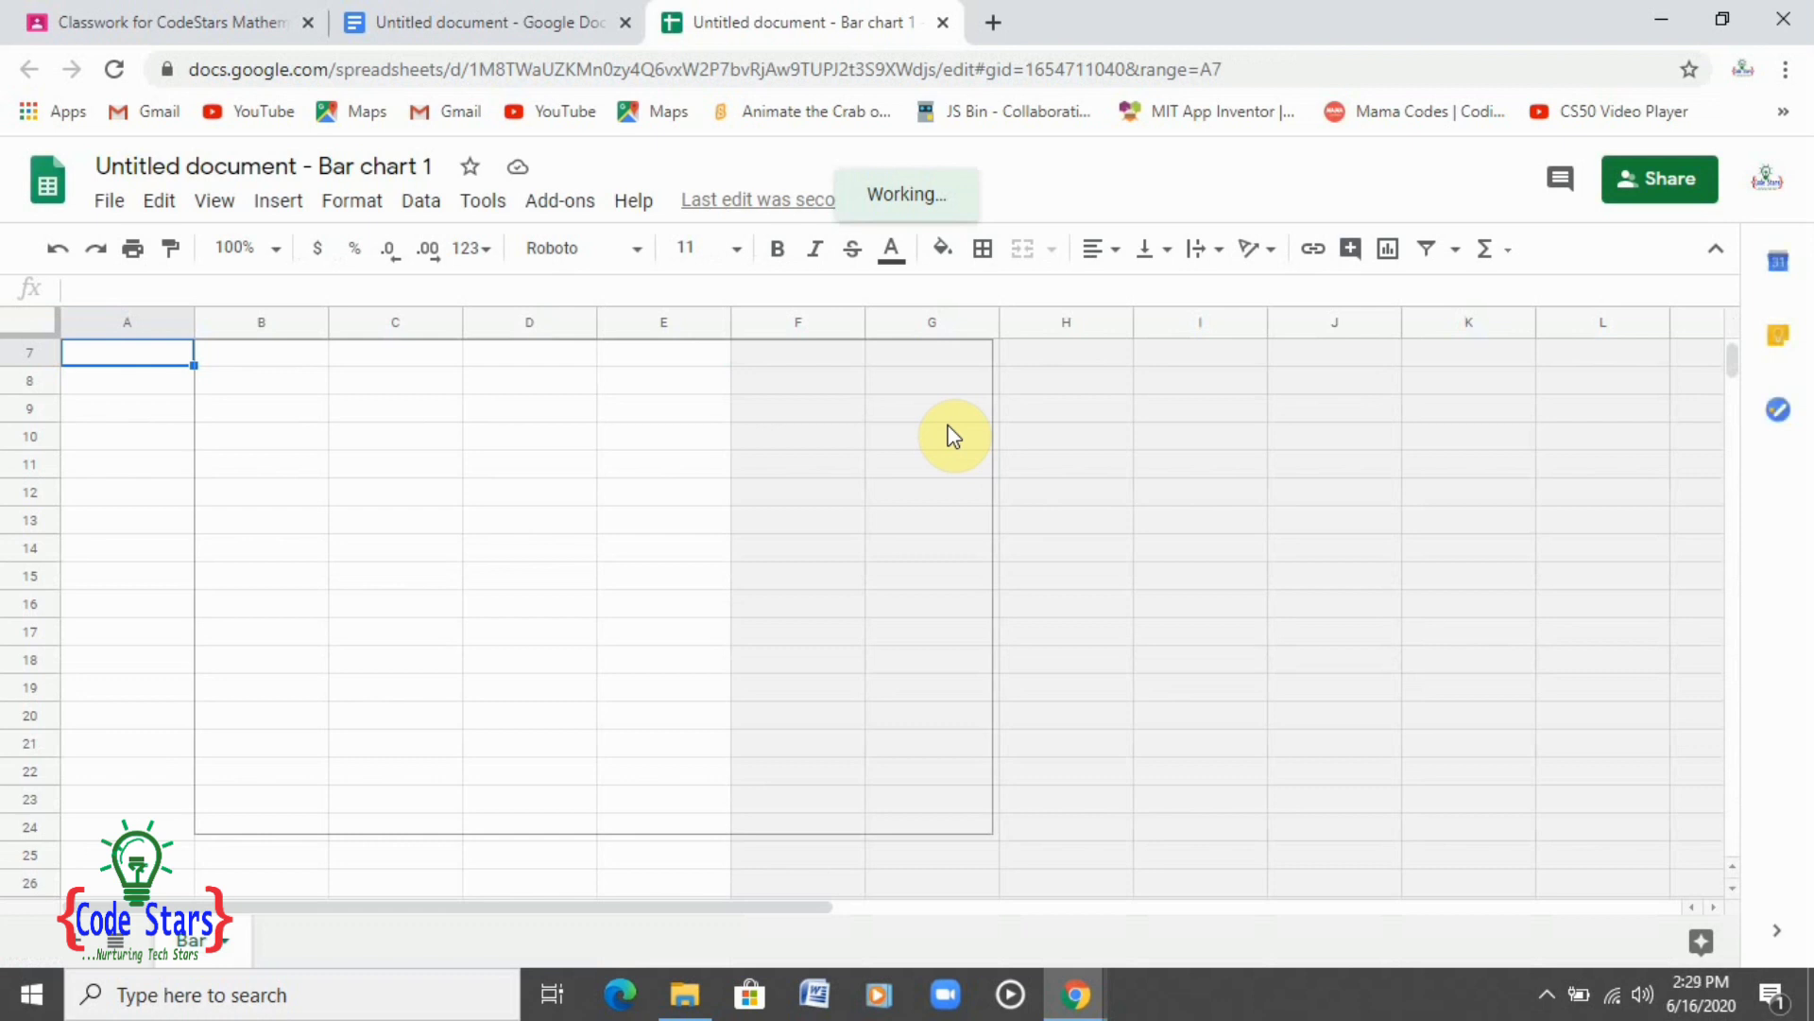
{"action": "left_click", "coordinate": [565, 31]}
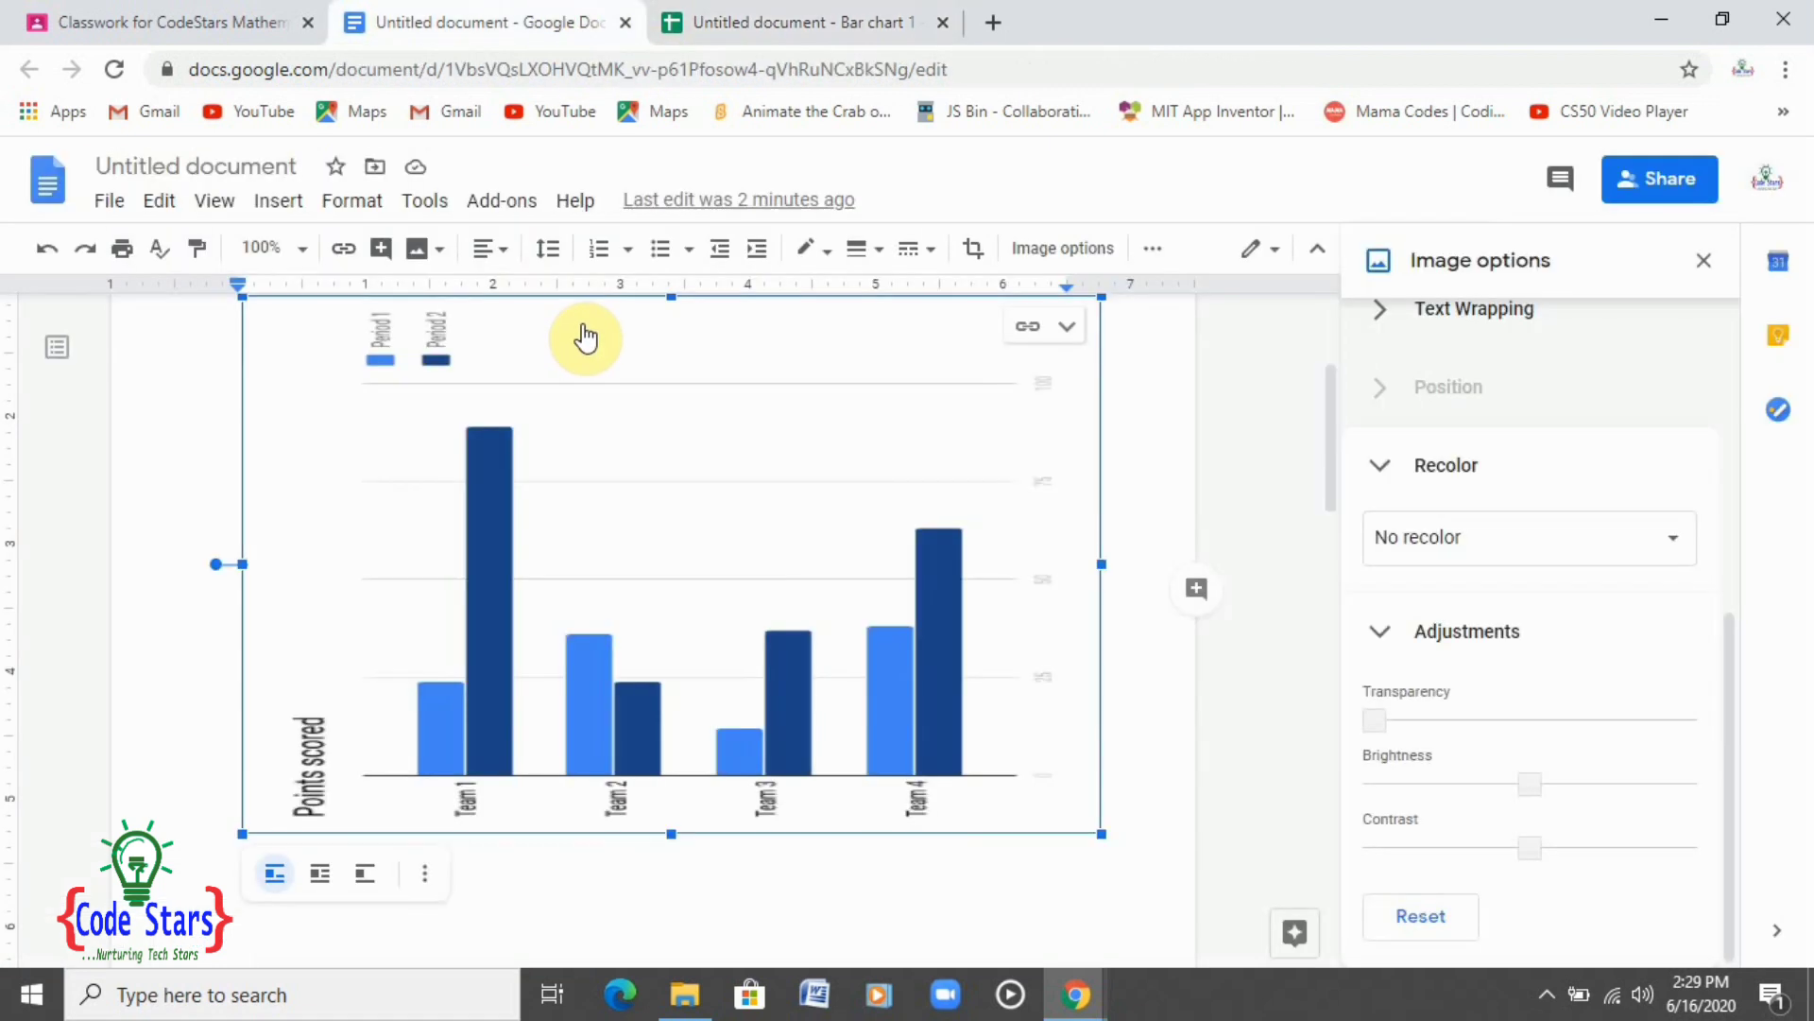
{"action": "left_click", "coordinate": [794, 21]}
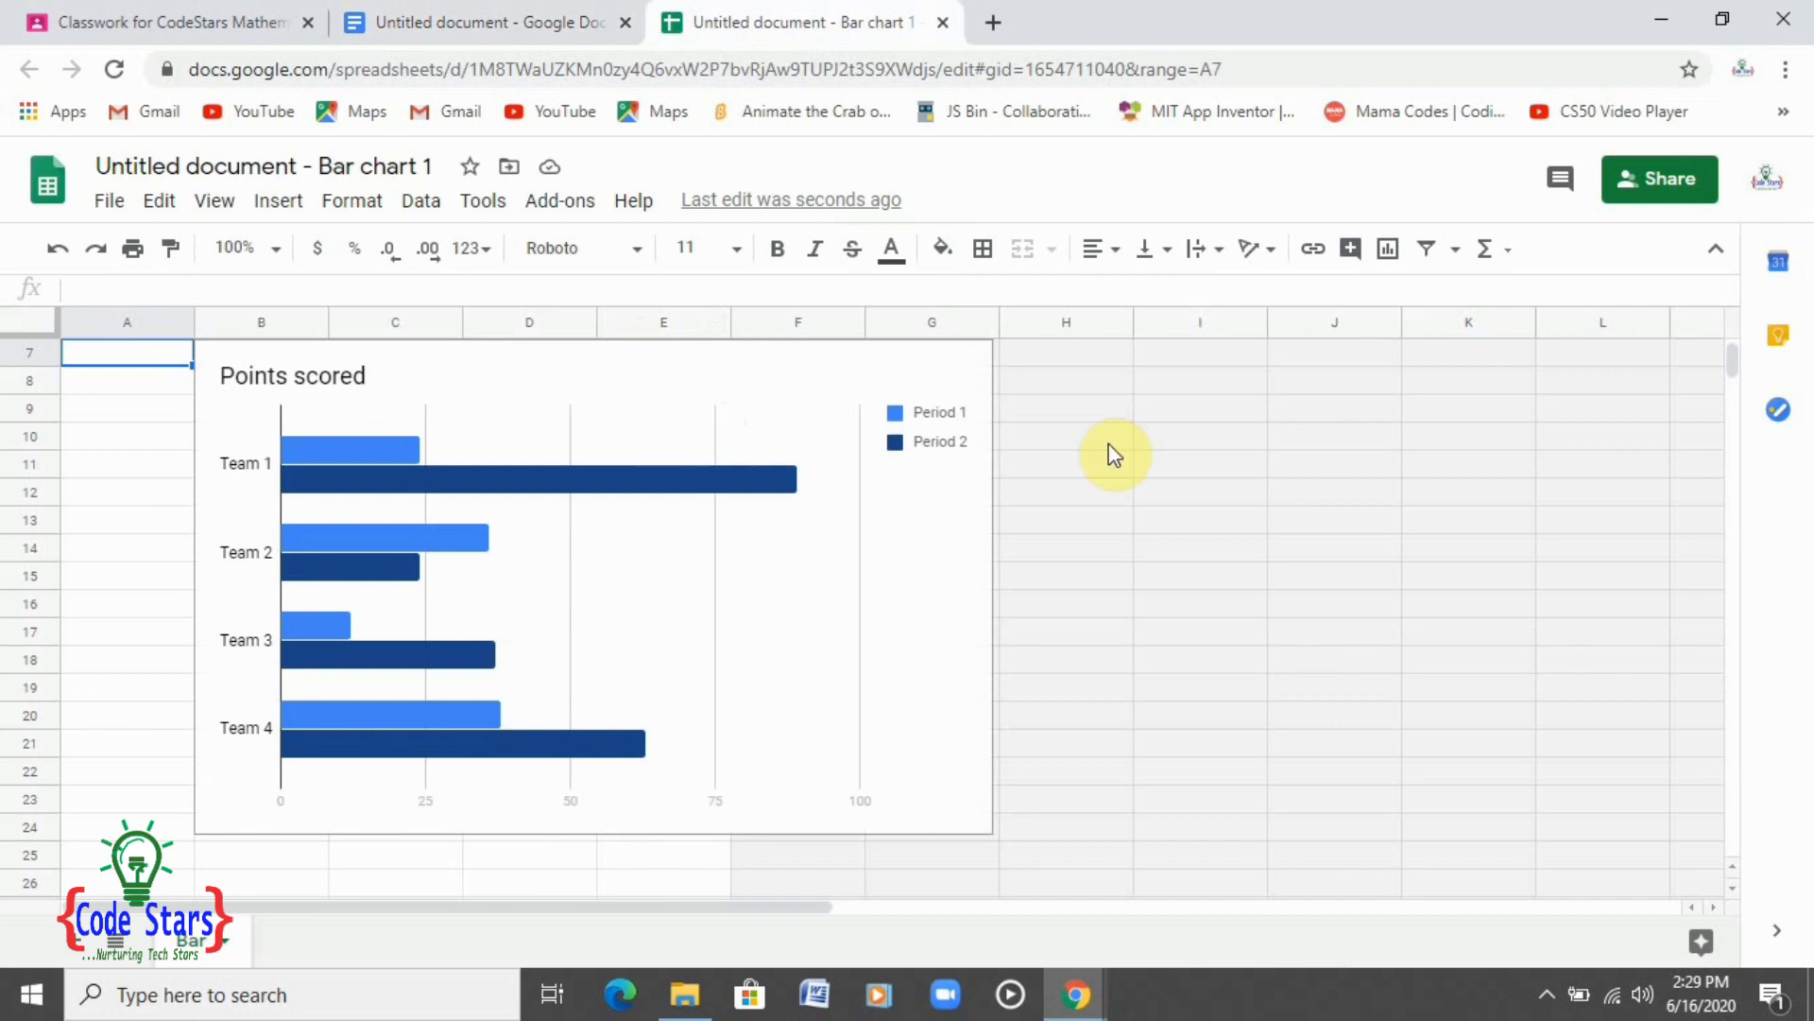
{"action": "left_click", "coordinate": [1739, 373]}
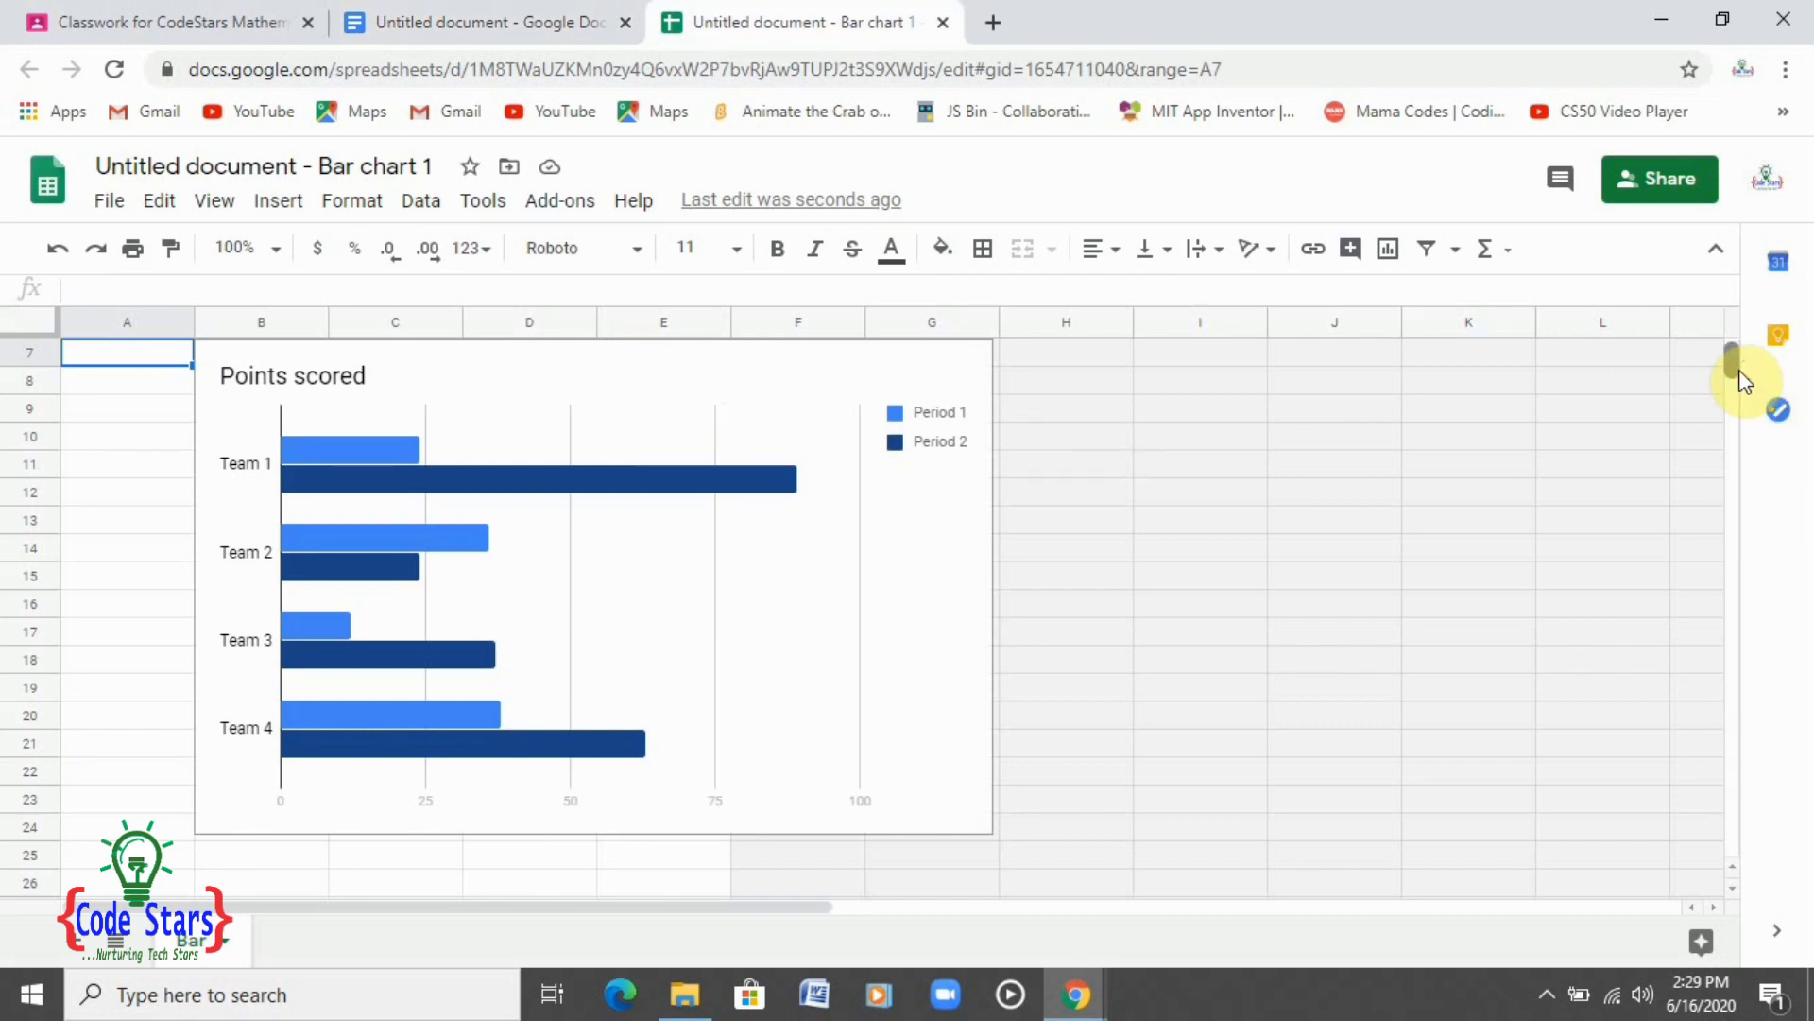
{"action": "left_click_drag", "start_coordinate": [1738, 370], "coordinate": [1732, 337]}
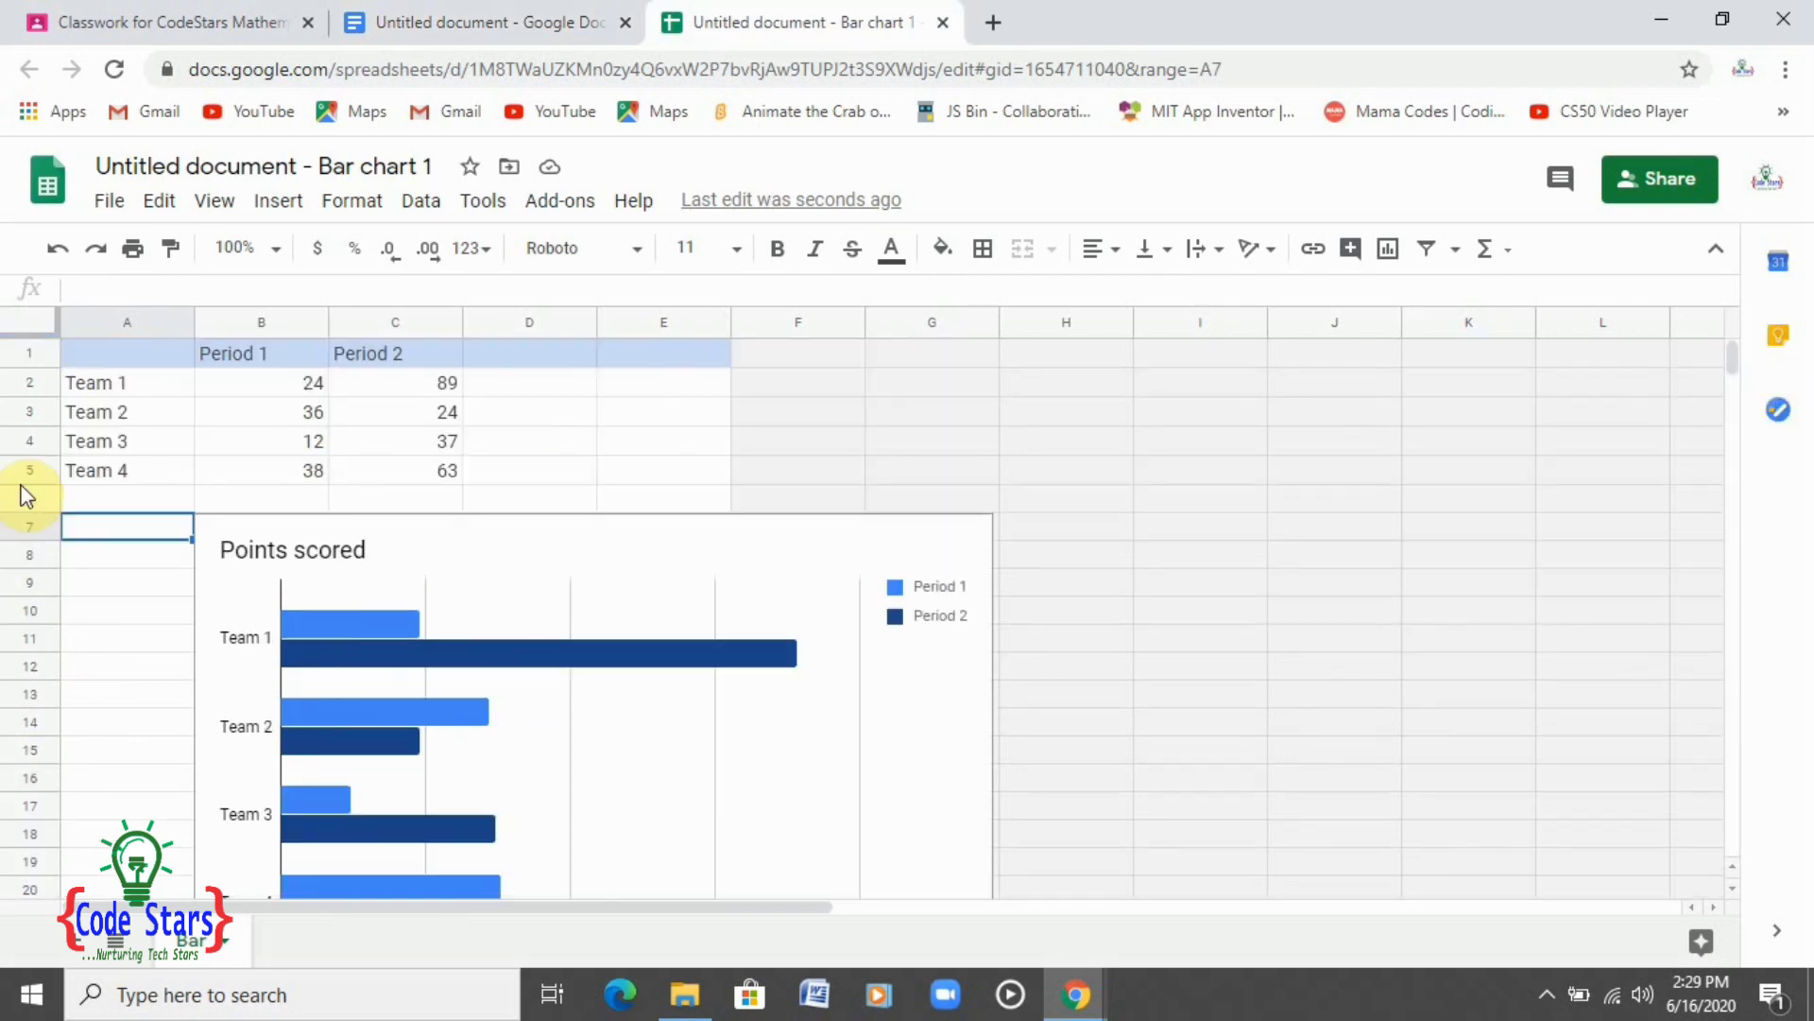
Rename the Team 1 label in cell A2 to "Class 1"
{"action": "left_click", "coordinate": [101, 388]}
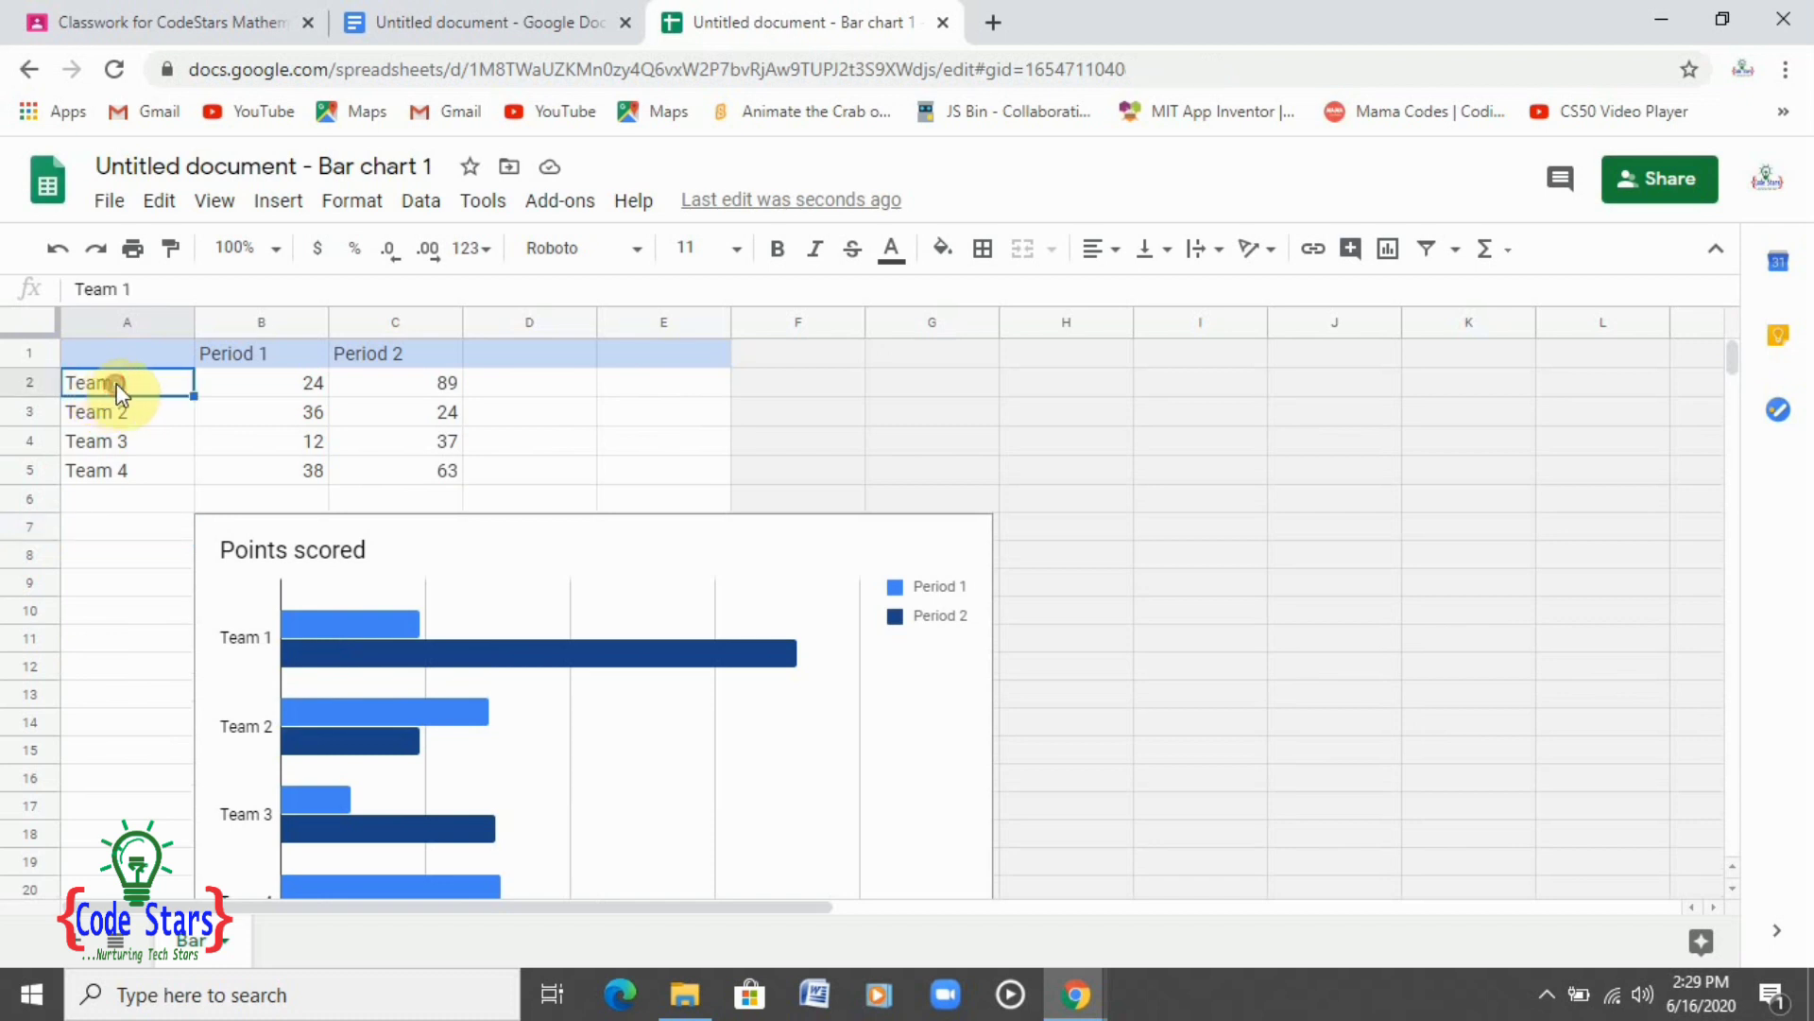
{"action": "double_click", "coordinate": [117, 382]}
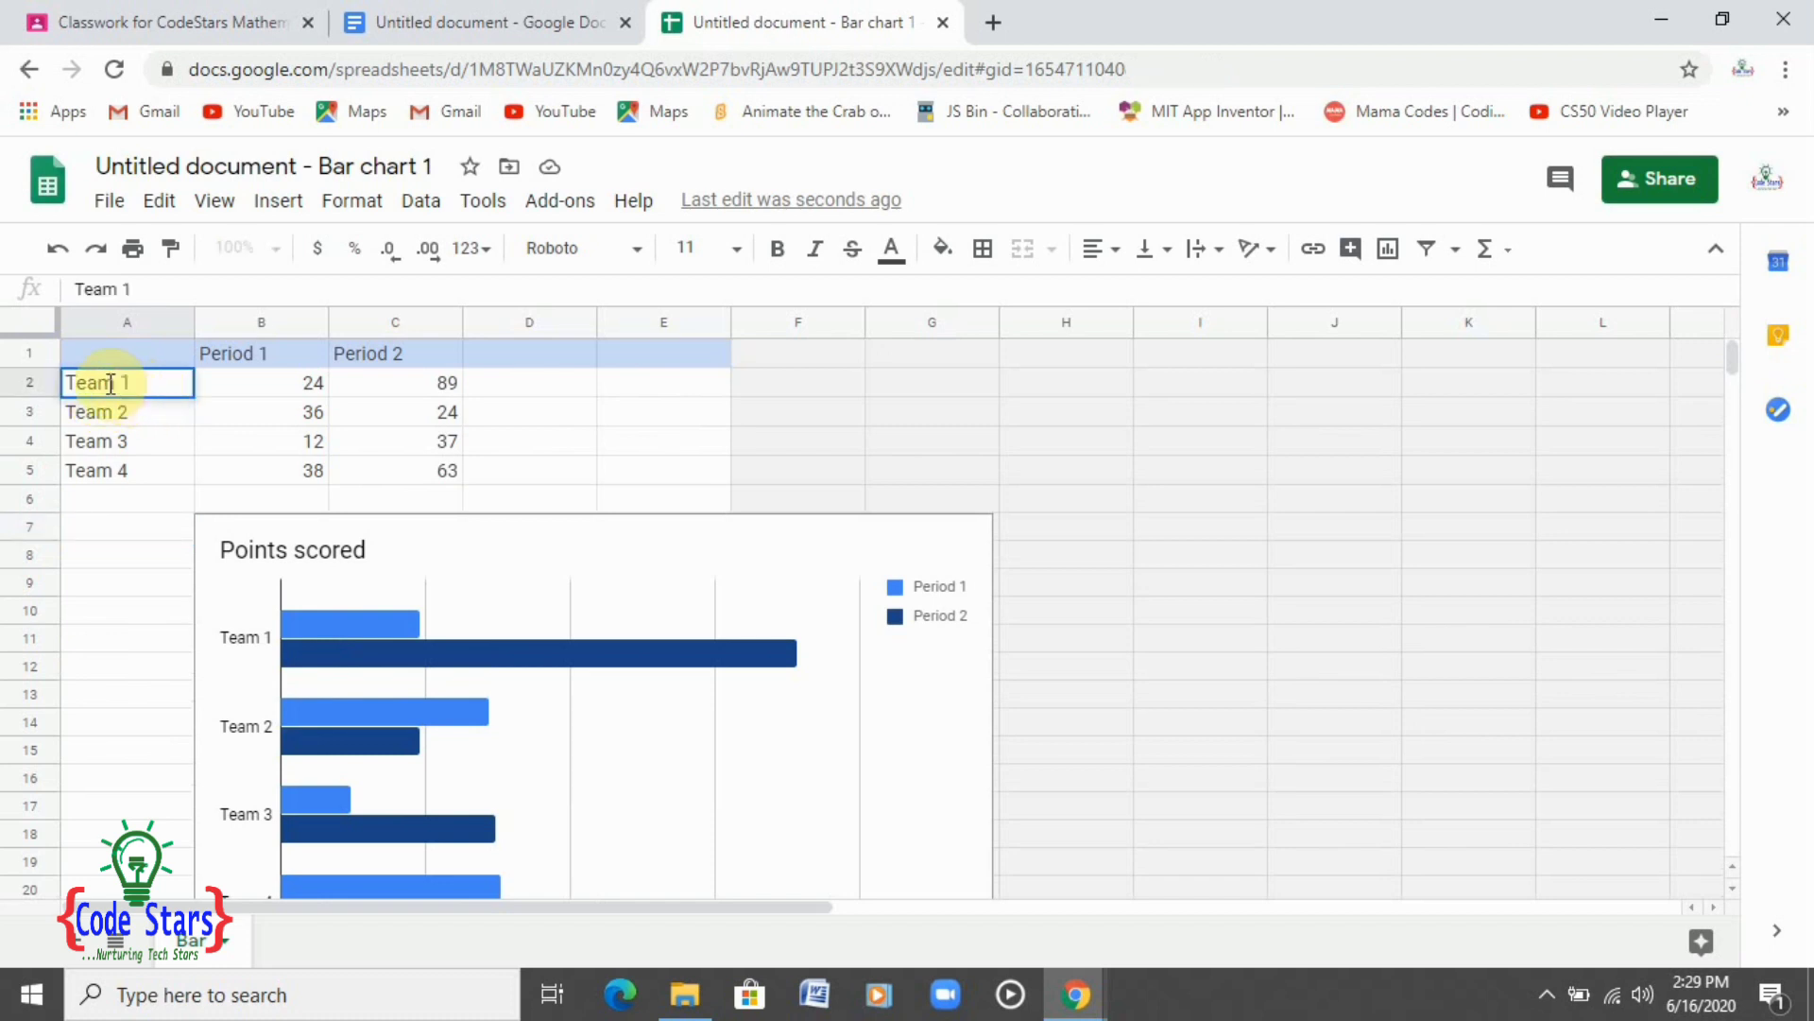
{"action": "left_click", "coordinate": [121, 382]}
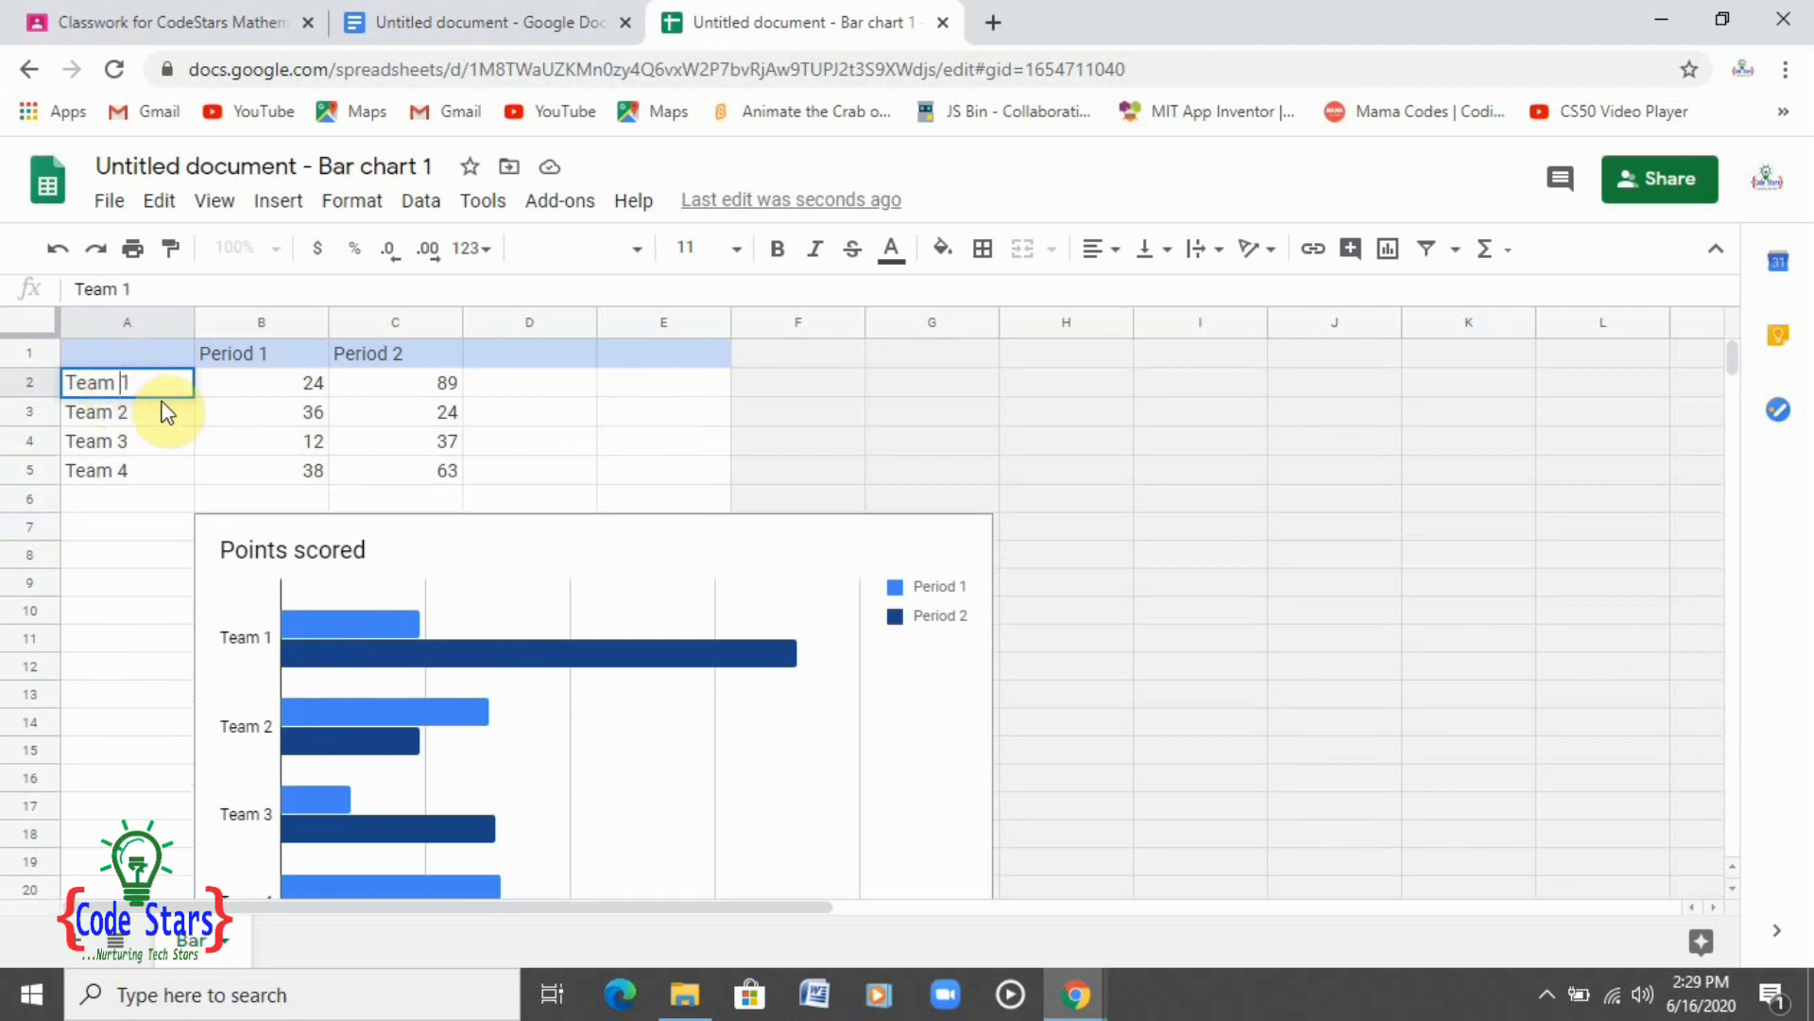
{"action": "key", "text": "BackSpace"}
{"action": "key", "text": "BackSpace"}
{"action": "key", "text": "BackSpace"}
{"action": "key", "text": "BackSpace"}
{"action": "type", "text": "Class"}
{"action": "left_click", "coordinate": [99, 421]}
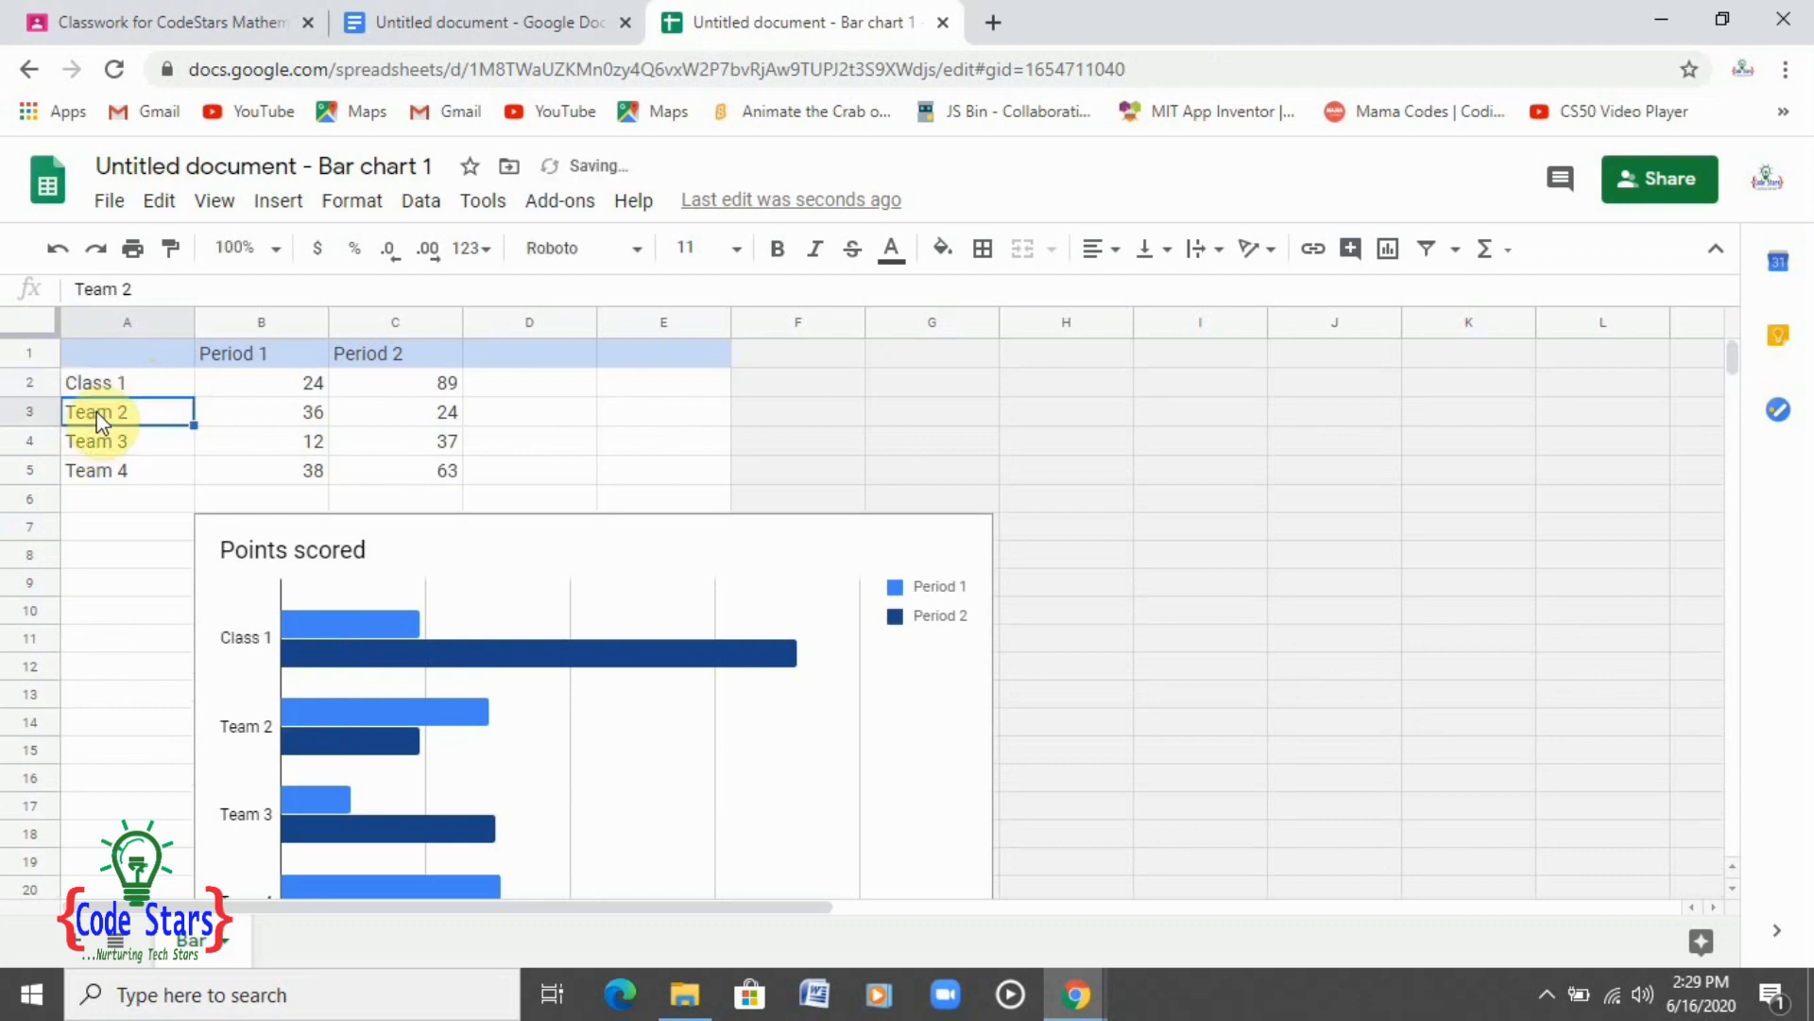
Rename the Team 2 label in cell A3 to "Class 2"
{"action": "key", "text": "Down"}
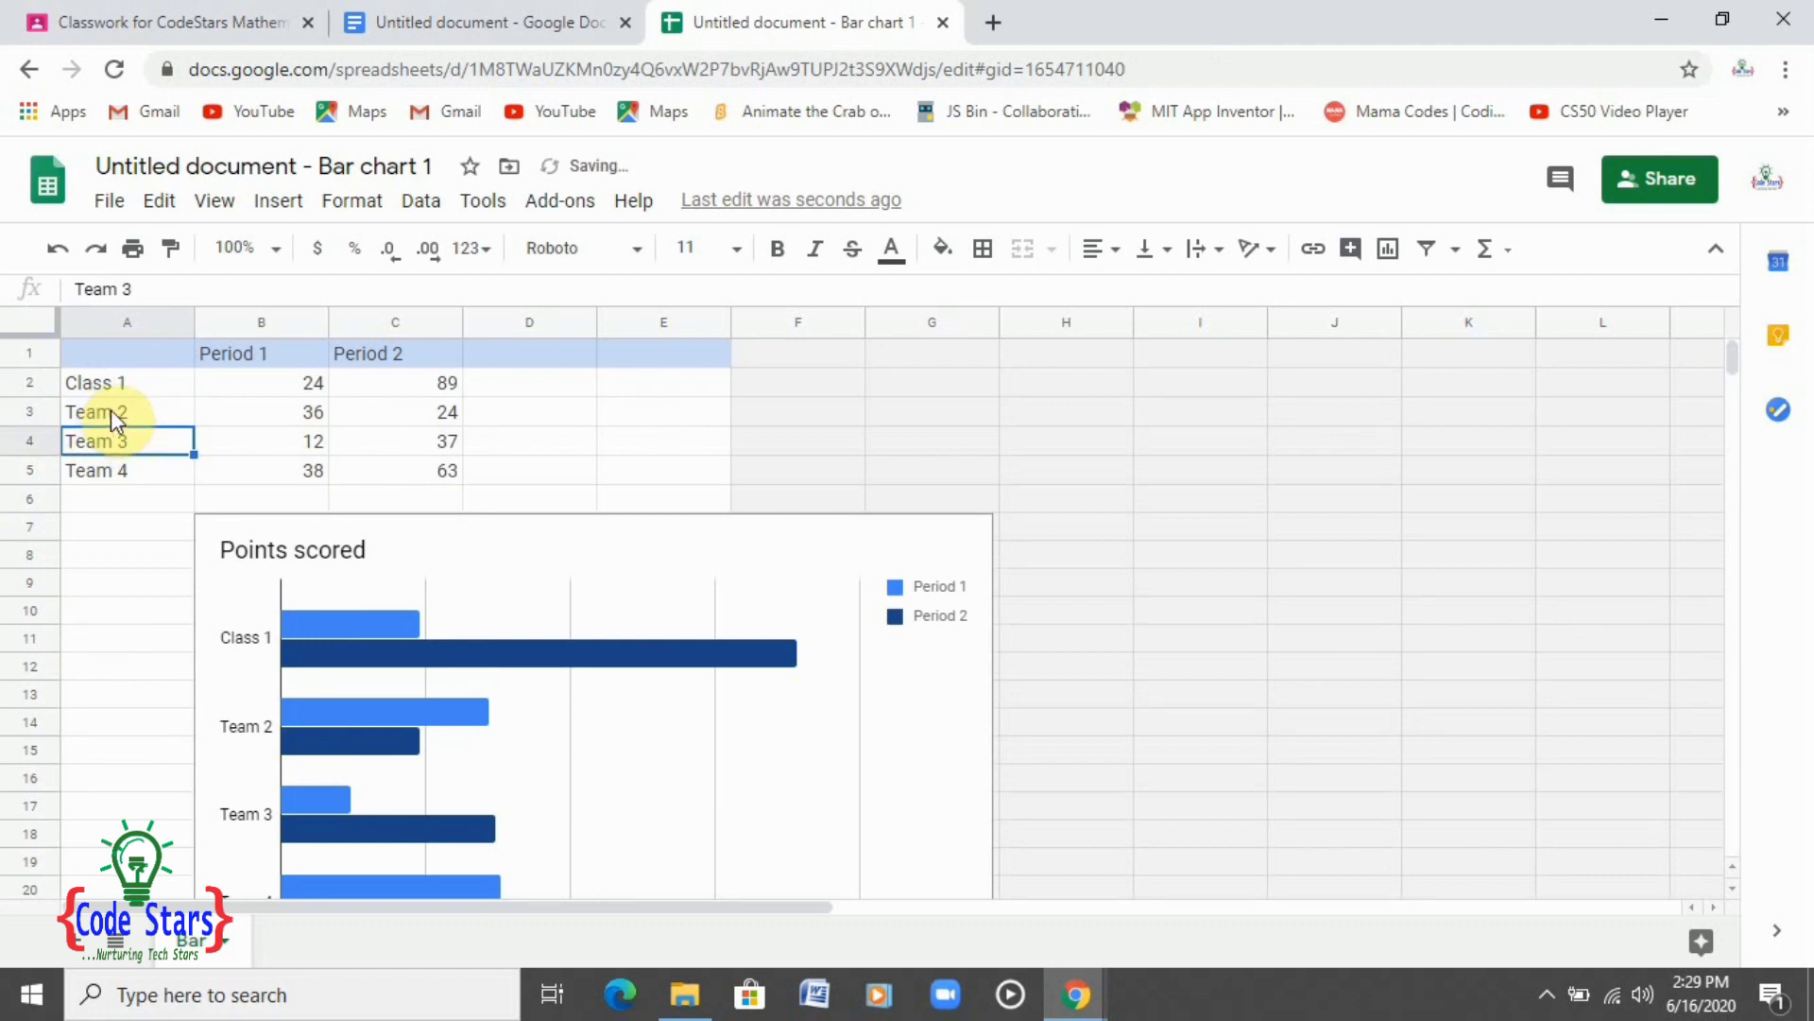
{"action": "left_click", "coordinate": [117, 406]}
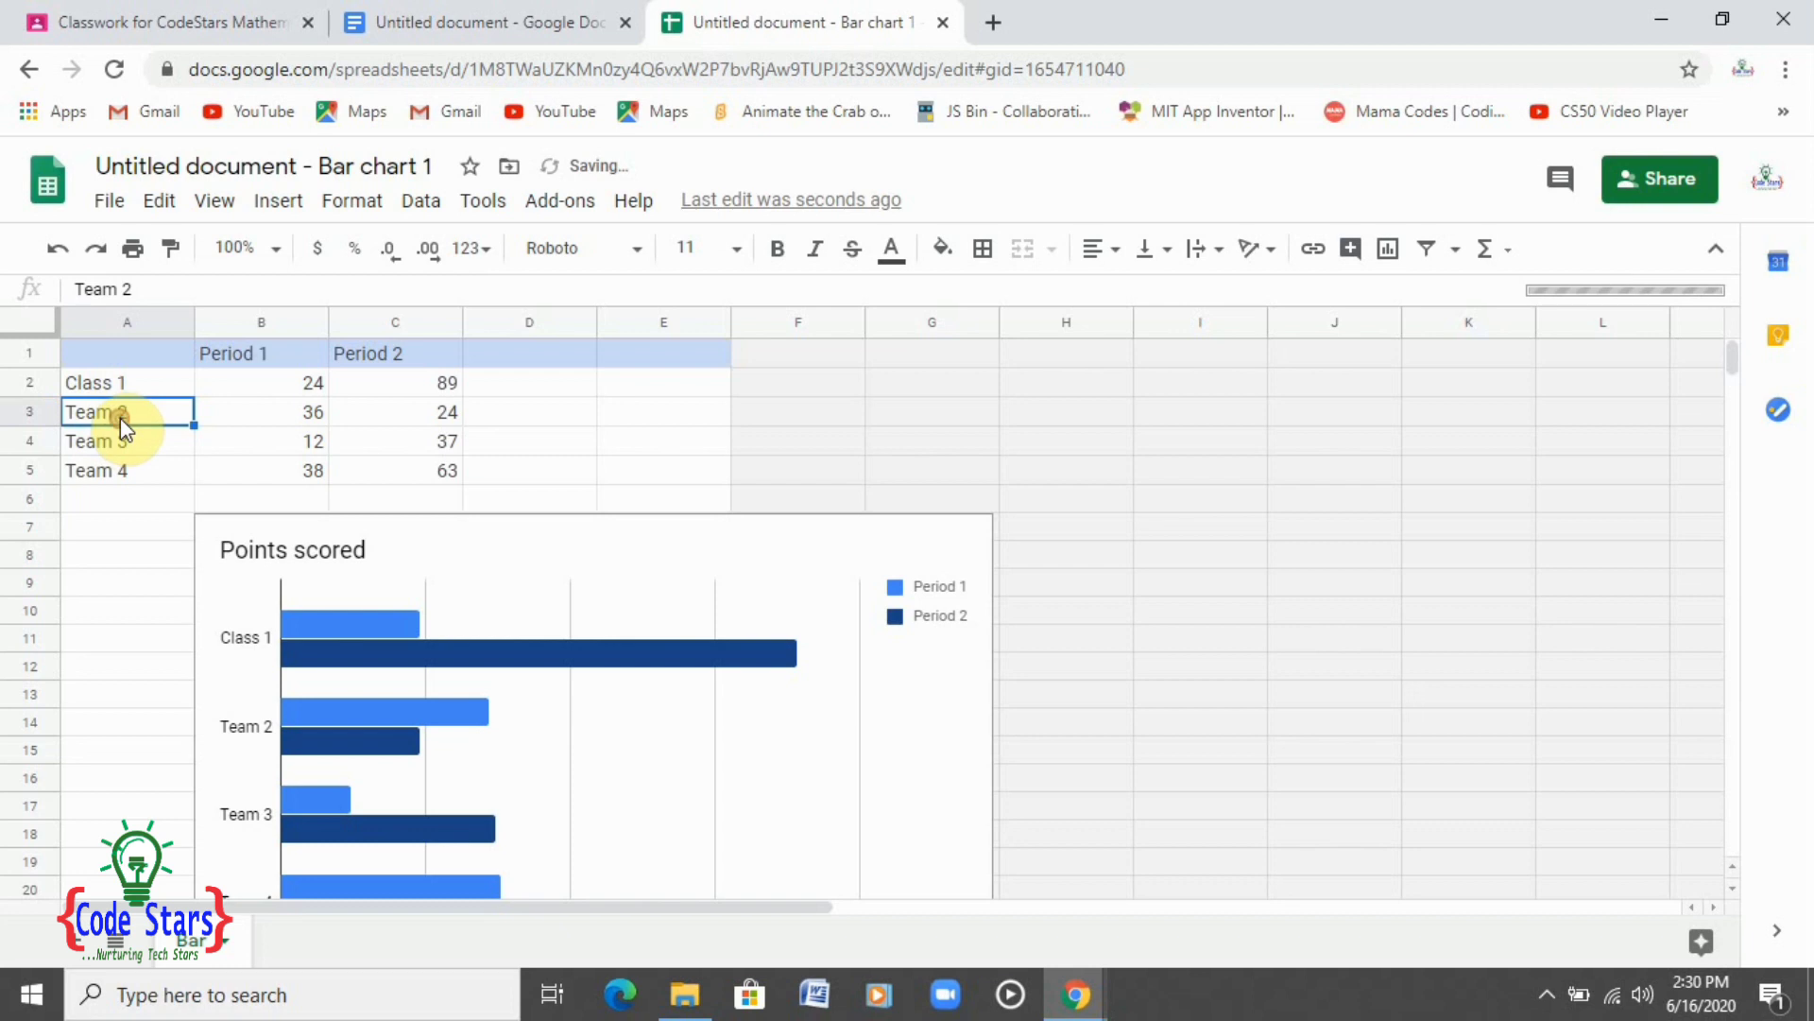
{"action": "double_click", "coordinate": [151, 421]}
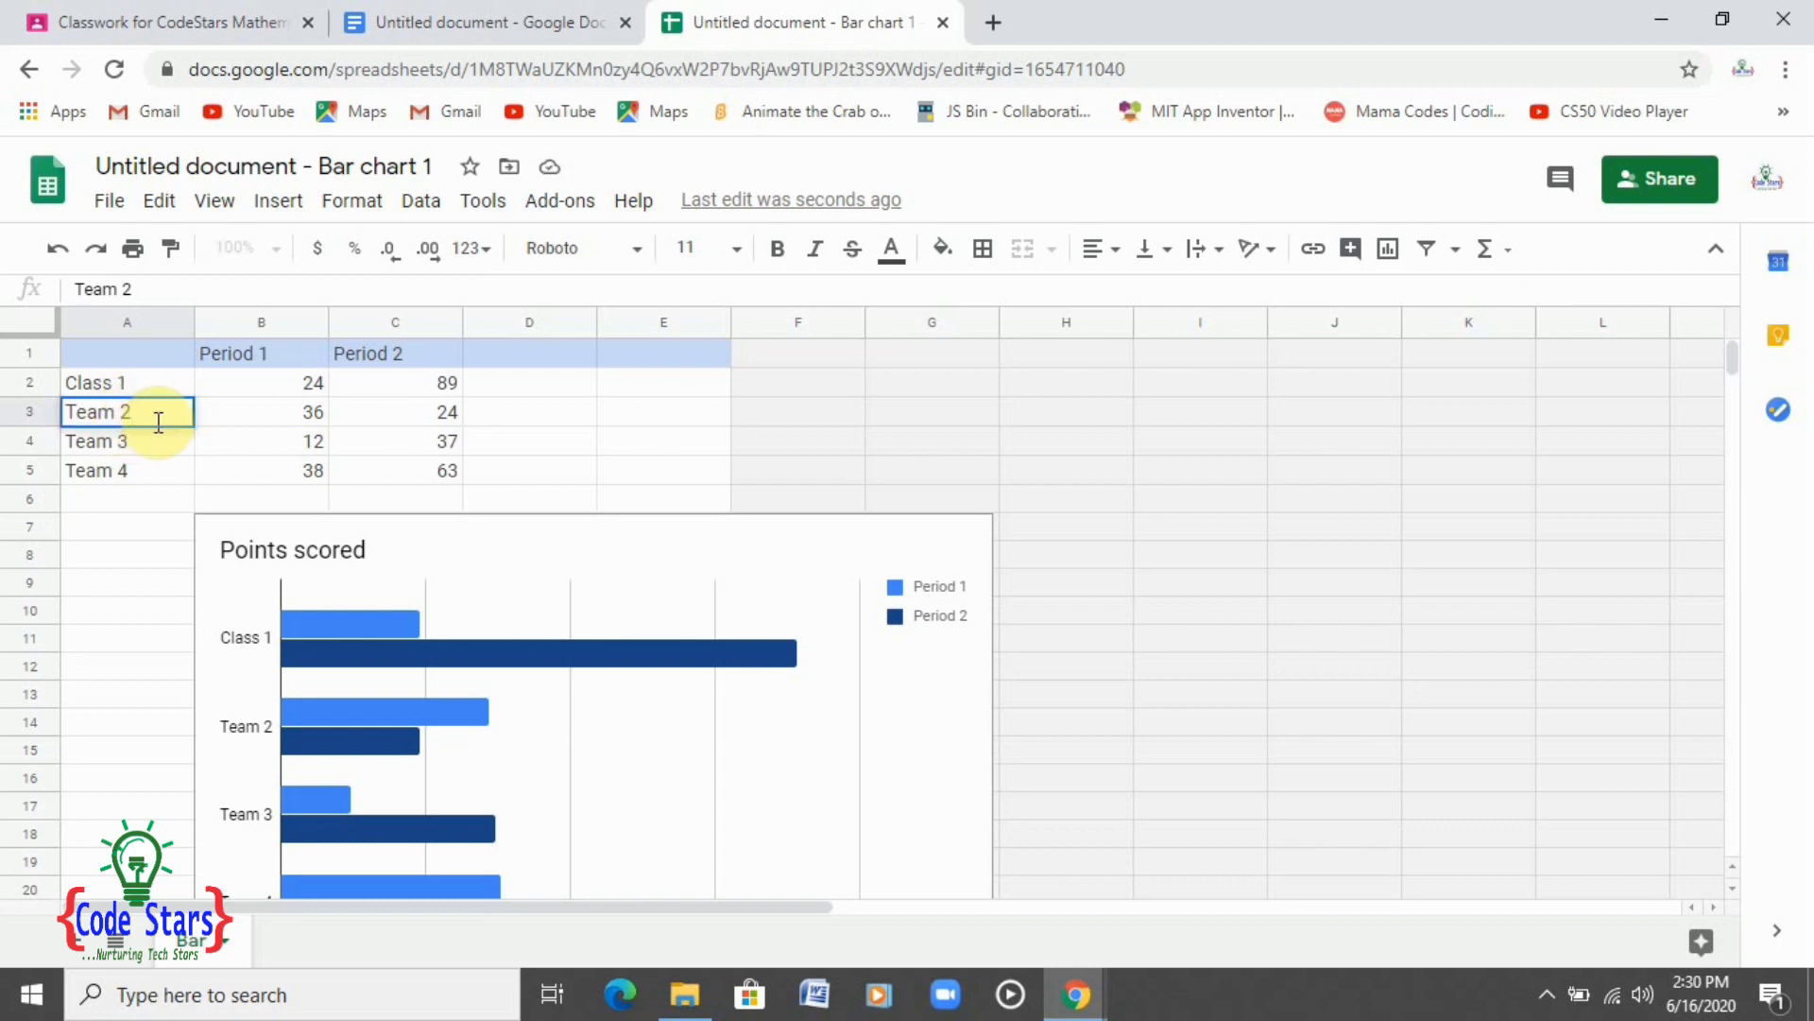
{"action": "key", "text": "BackSpace"}
{"action": "key", "text": "BackSpace"}
{"action": "key", "text": "BackSpace"}
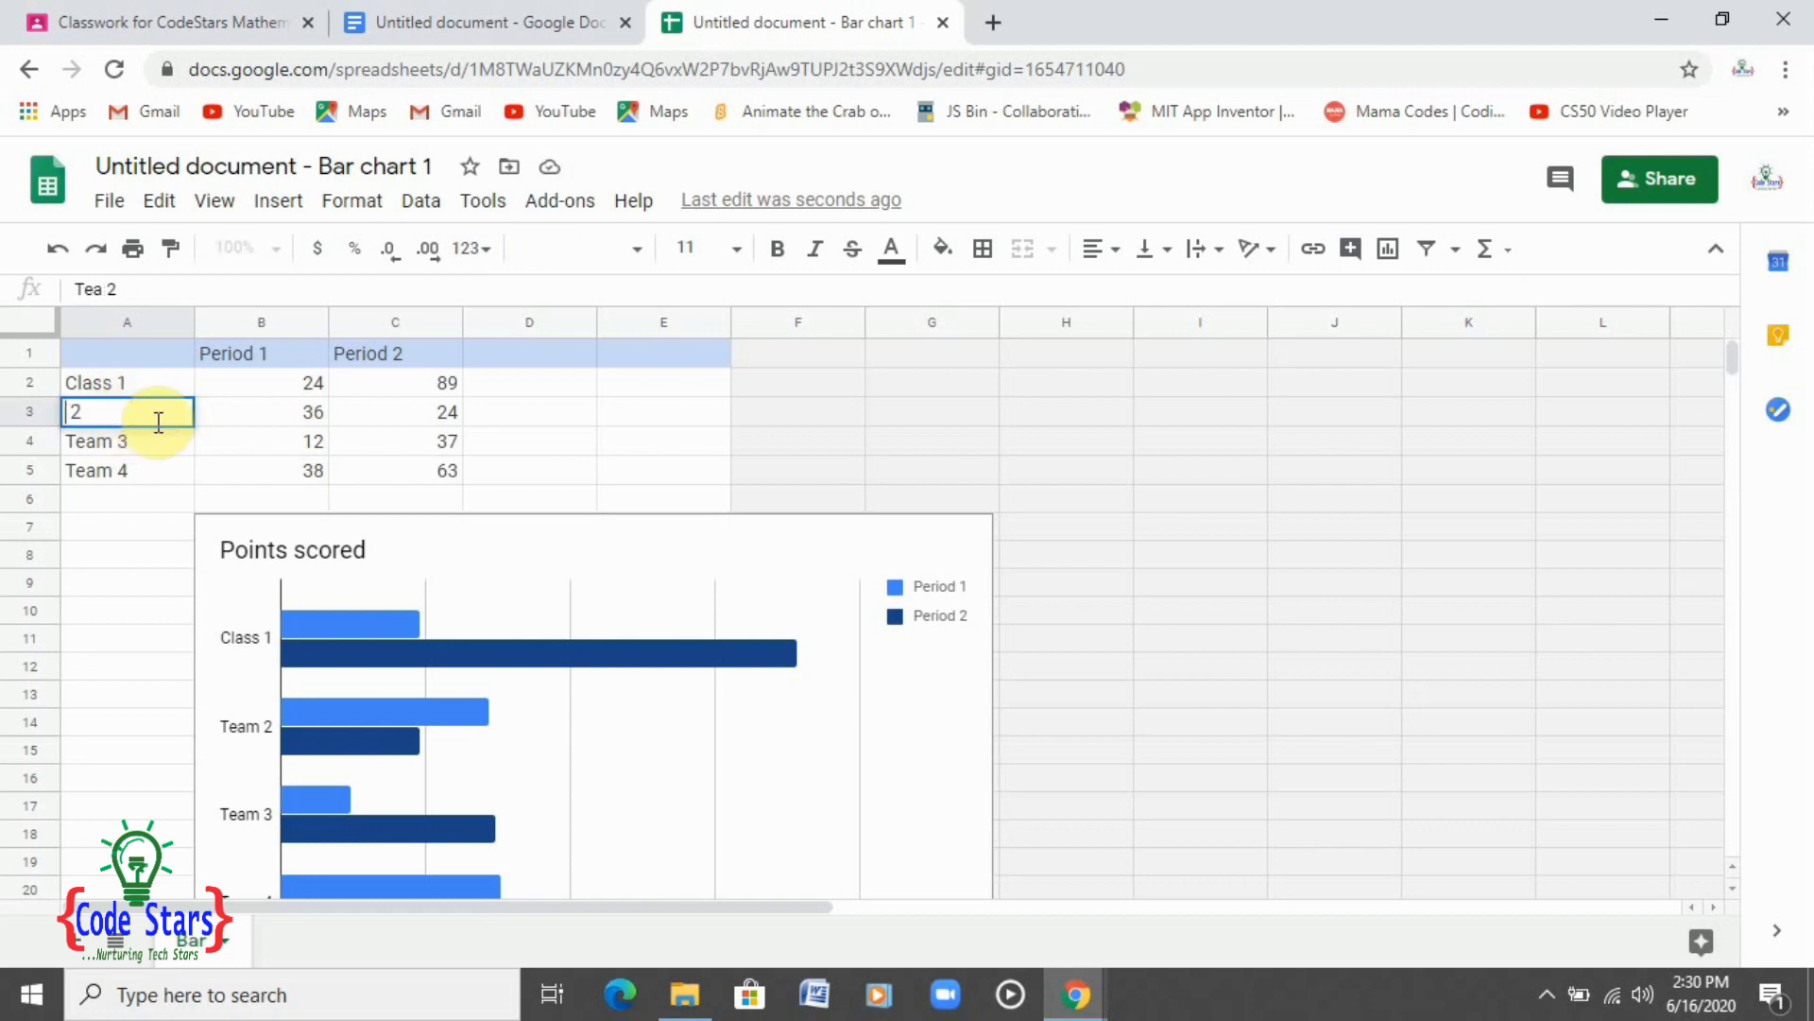
{"action": "type", "text": "Class"}
{"action": "left_click", "coordinate": [104, 446]}
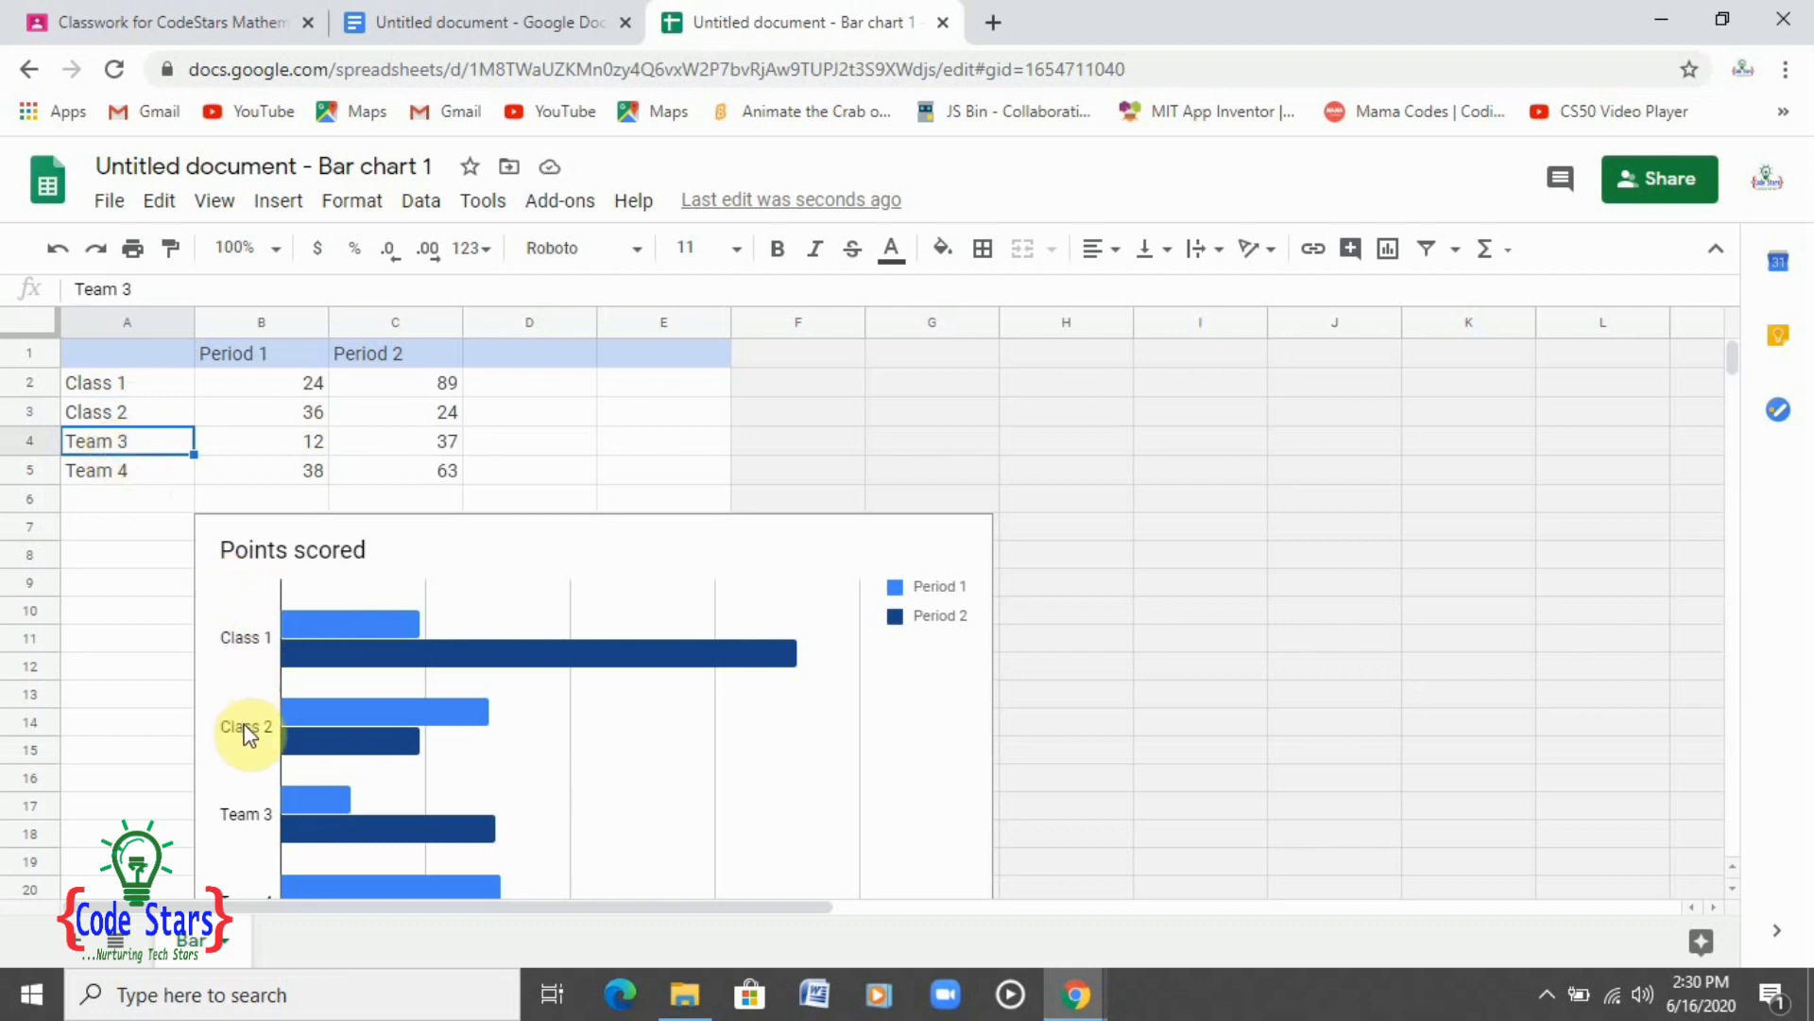
{"action": "left_click", "coordinate": [240, 640]}
{"action": "scroll", "coordinate": [121, 414], "scroll_direction": "down", "scroll_amount": 1}
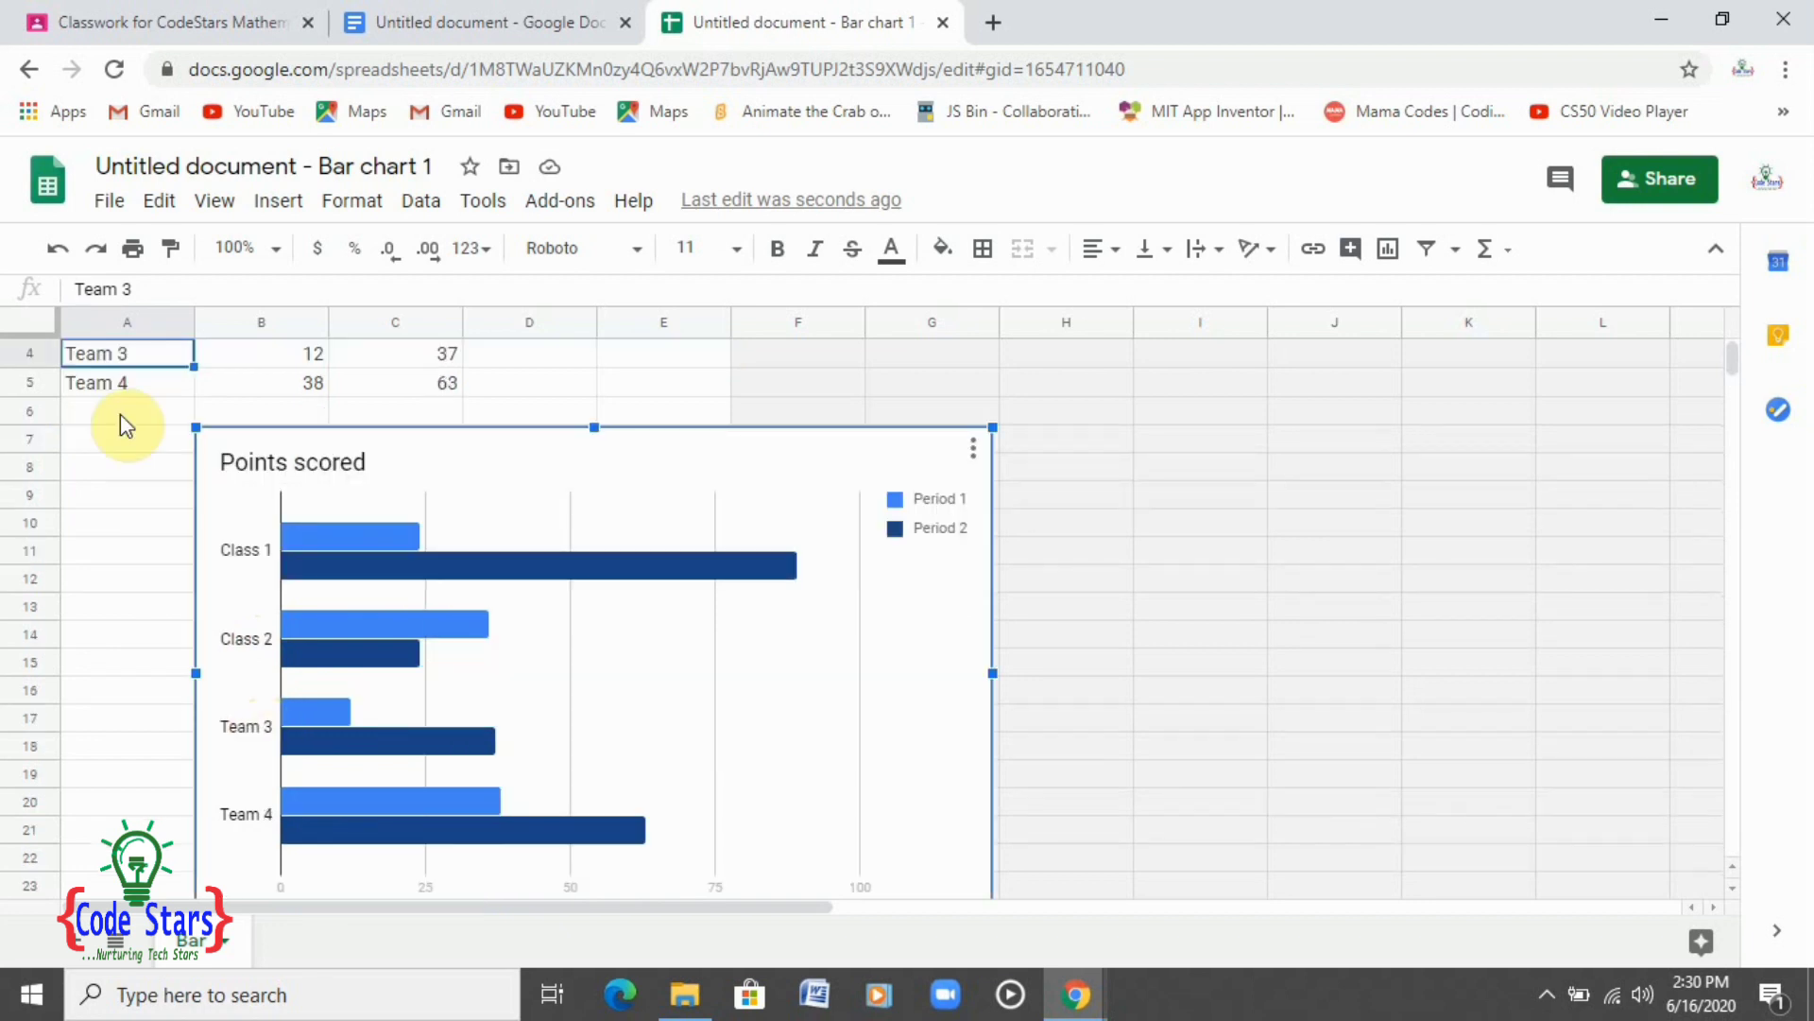
{"action": "left_click", "coordinate": [117, 354]}
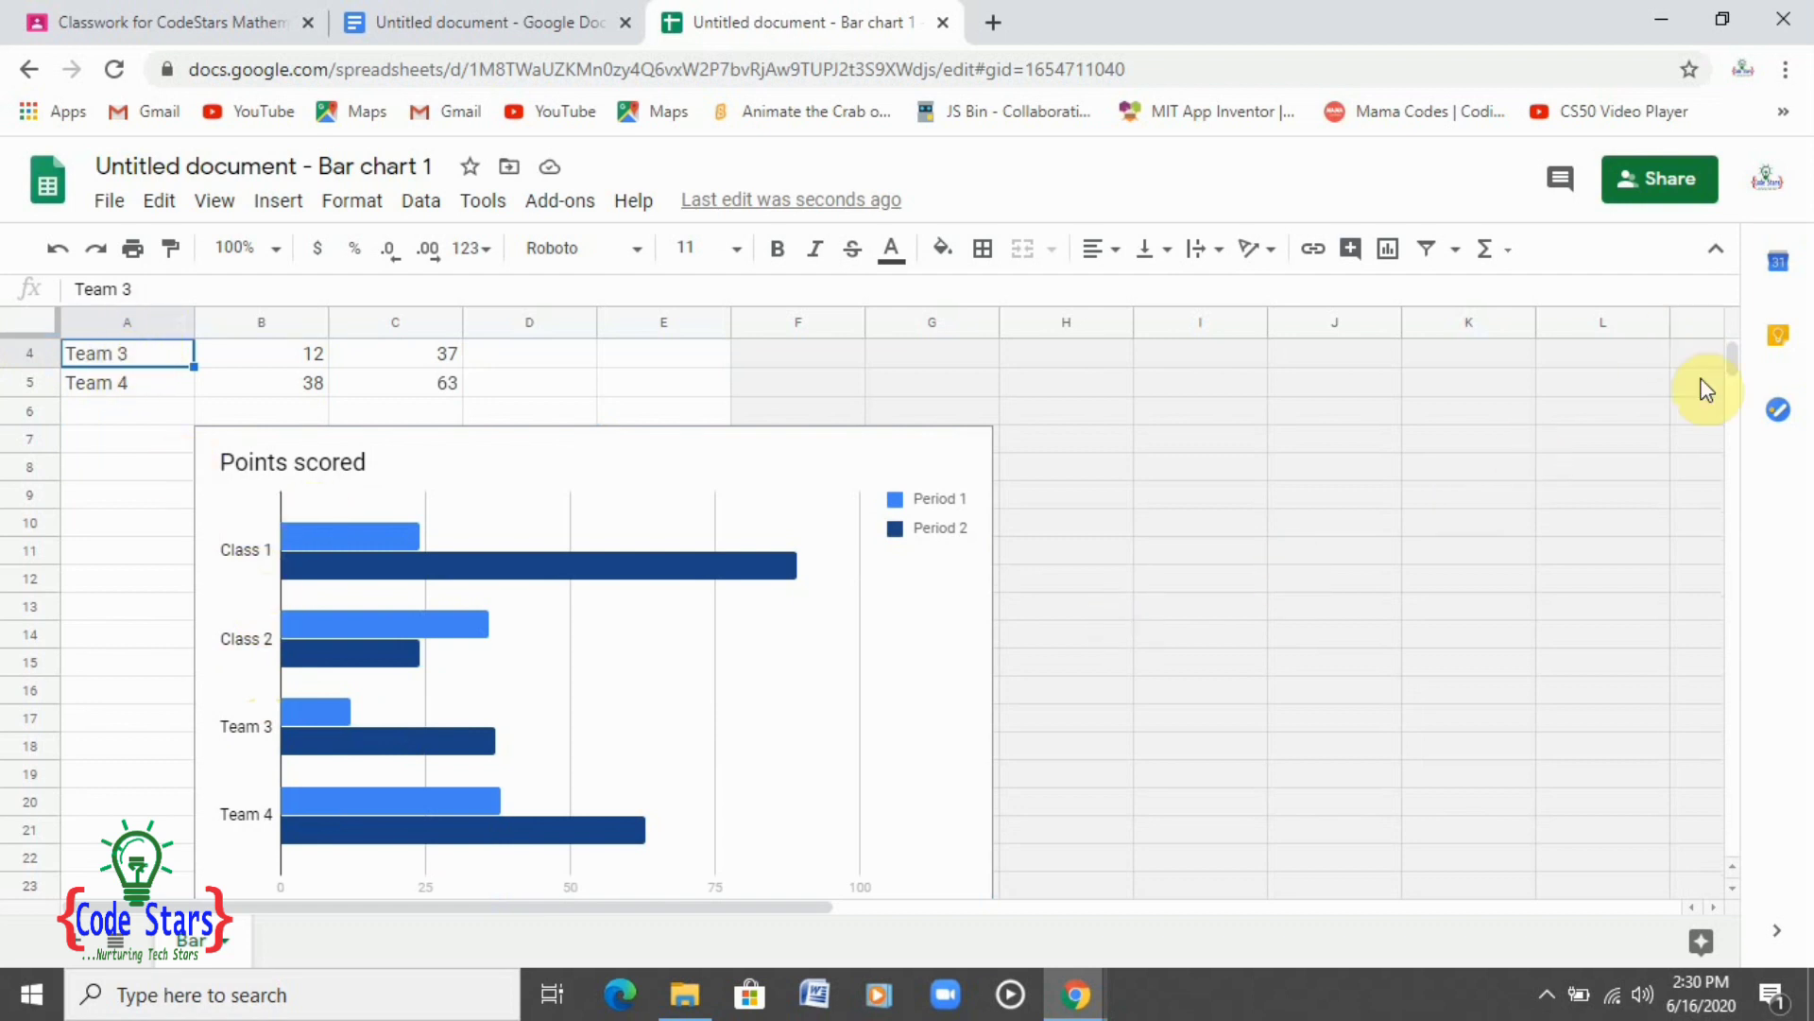
{"action": "left_click_drag", "start_coordinate": [1728, 357], "coordinate": [1716, 316]}
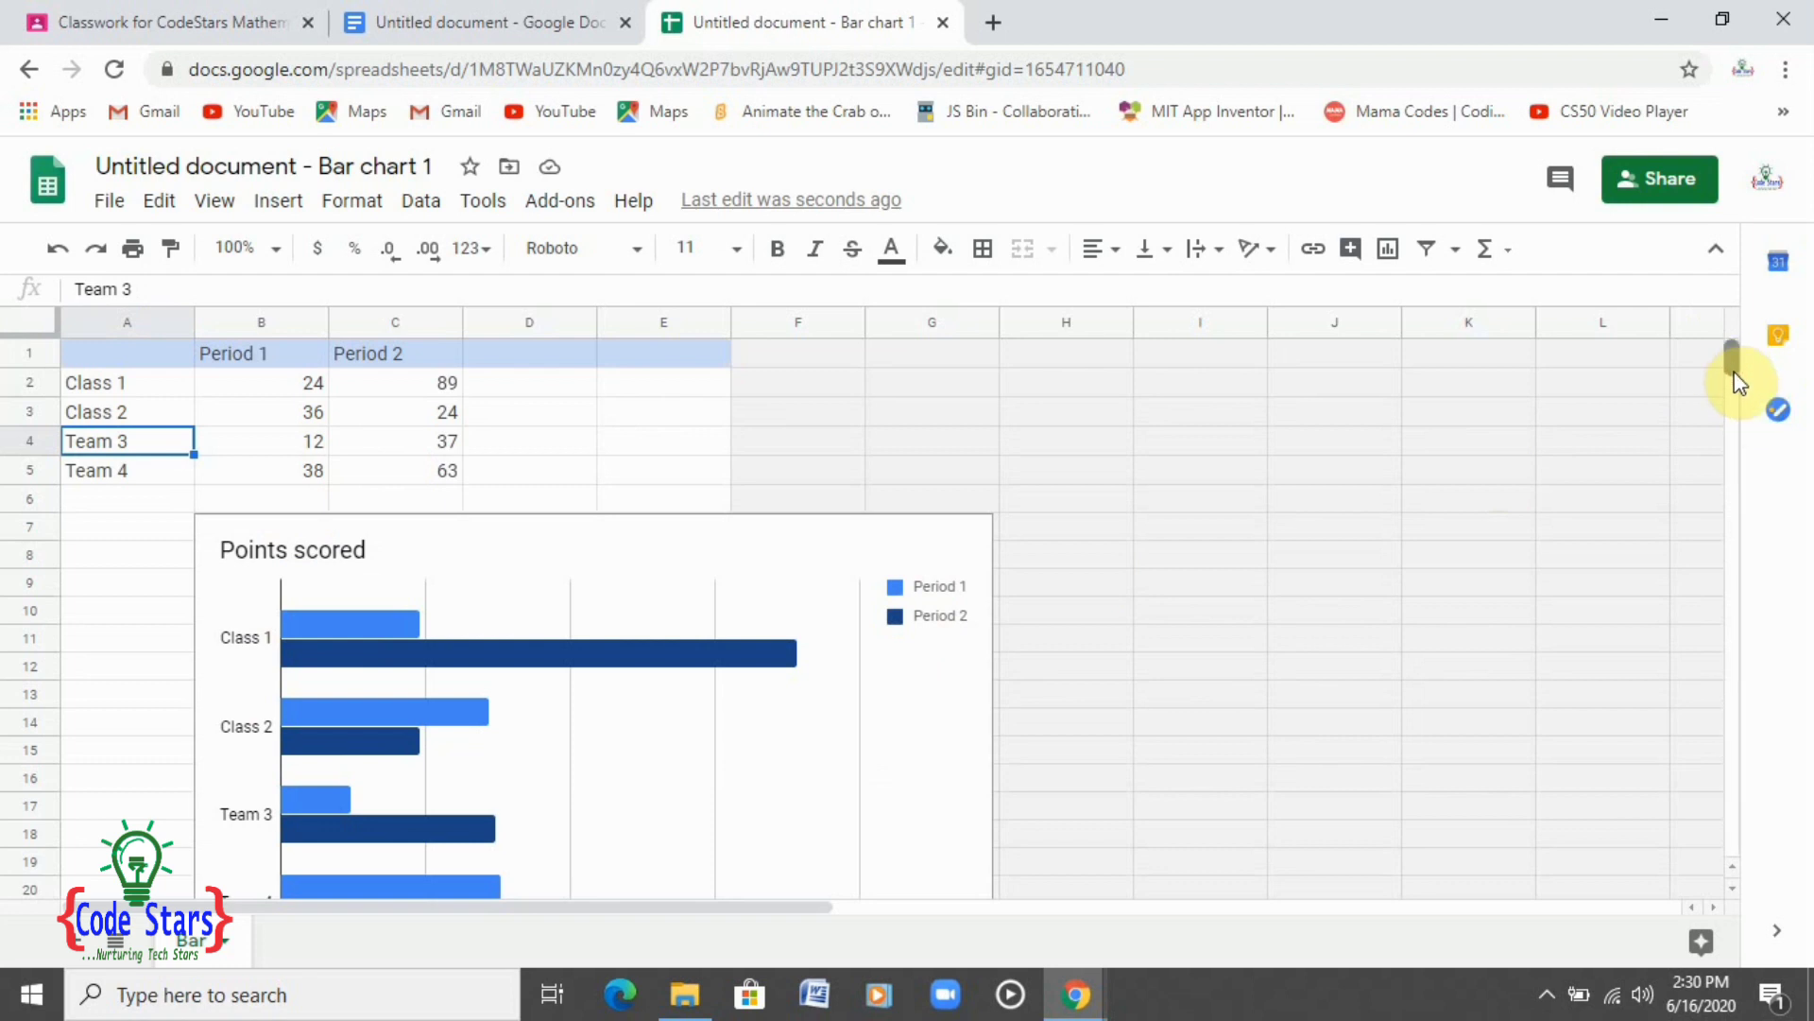
{"action": "left_click_drag", "start_coordinate": [1737, 383], "coordinate": [1735, 378]}
{"action": "left_click", "coordinate": [149, 527]}
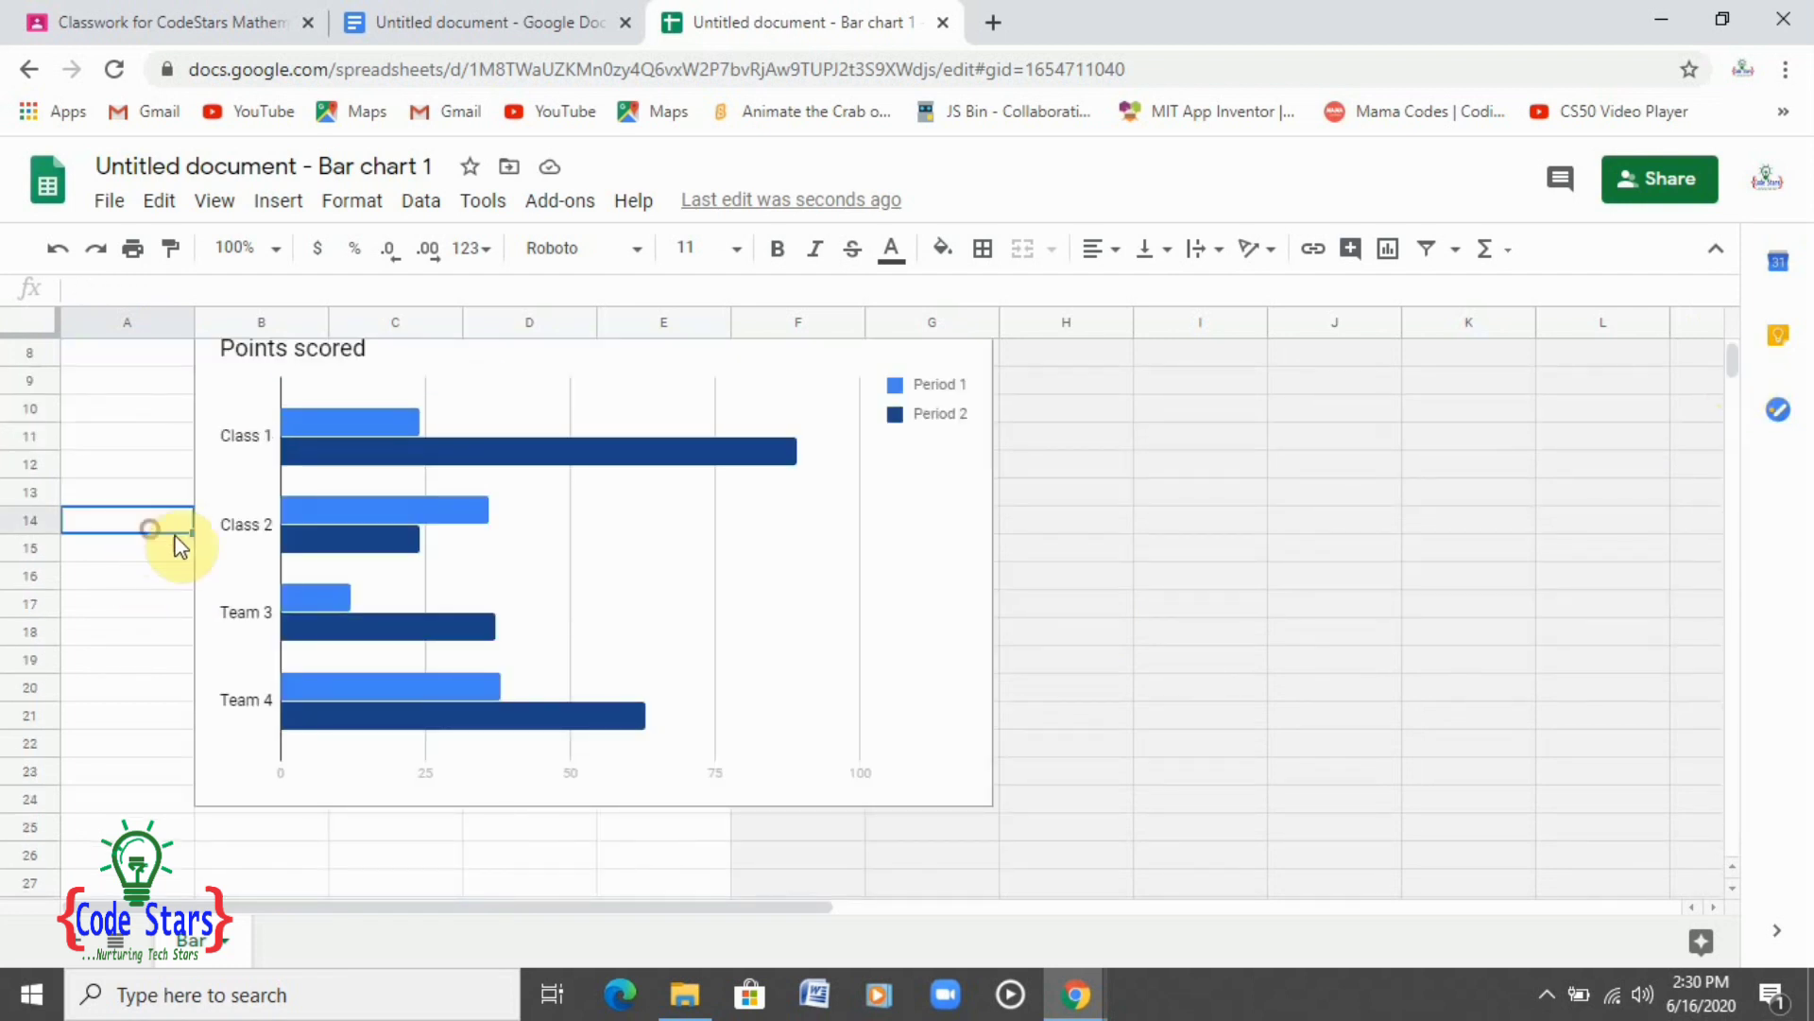
Open the chart editor for the "Points scored" bar chart
{"action": "left_click", "coordinate": [299, 540]}
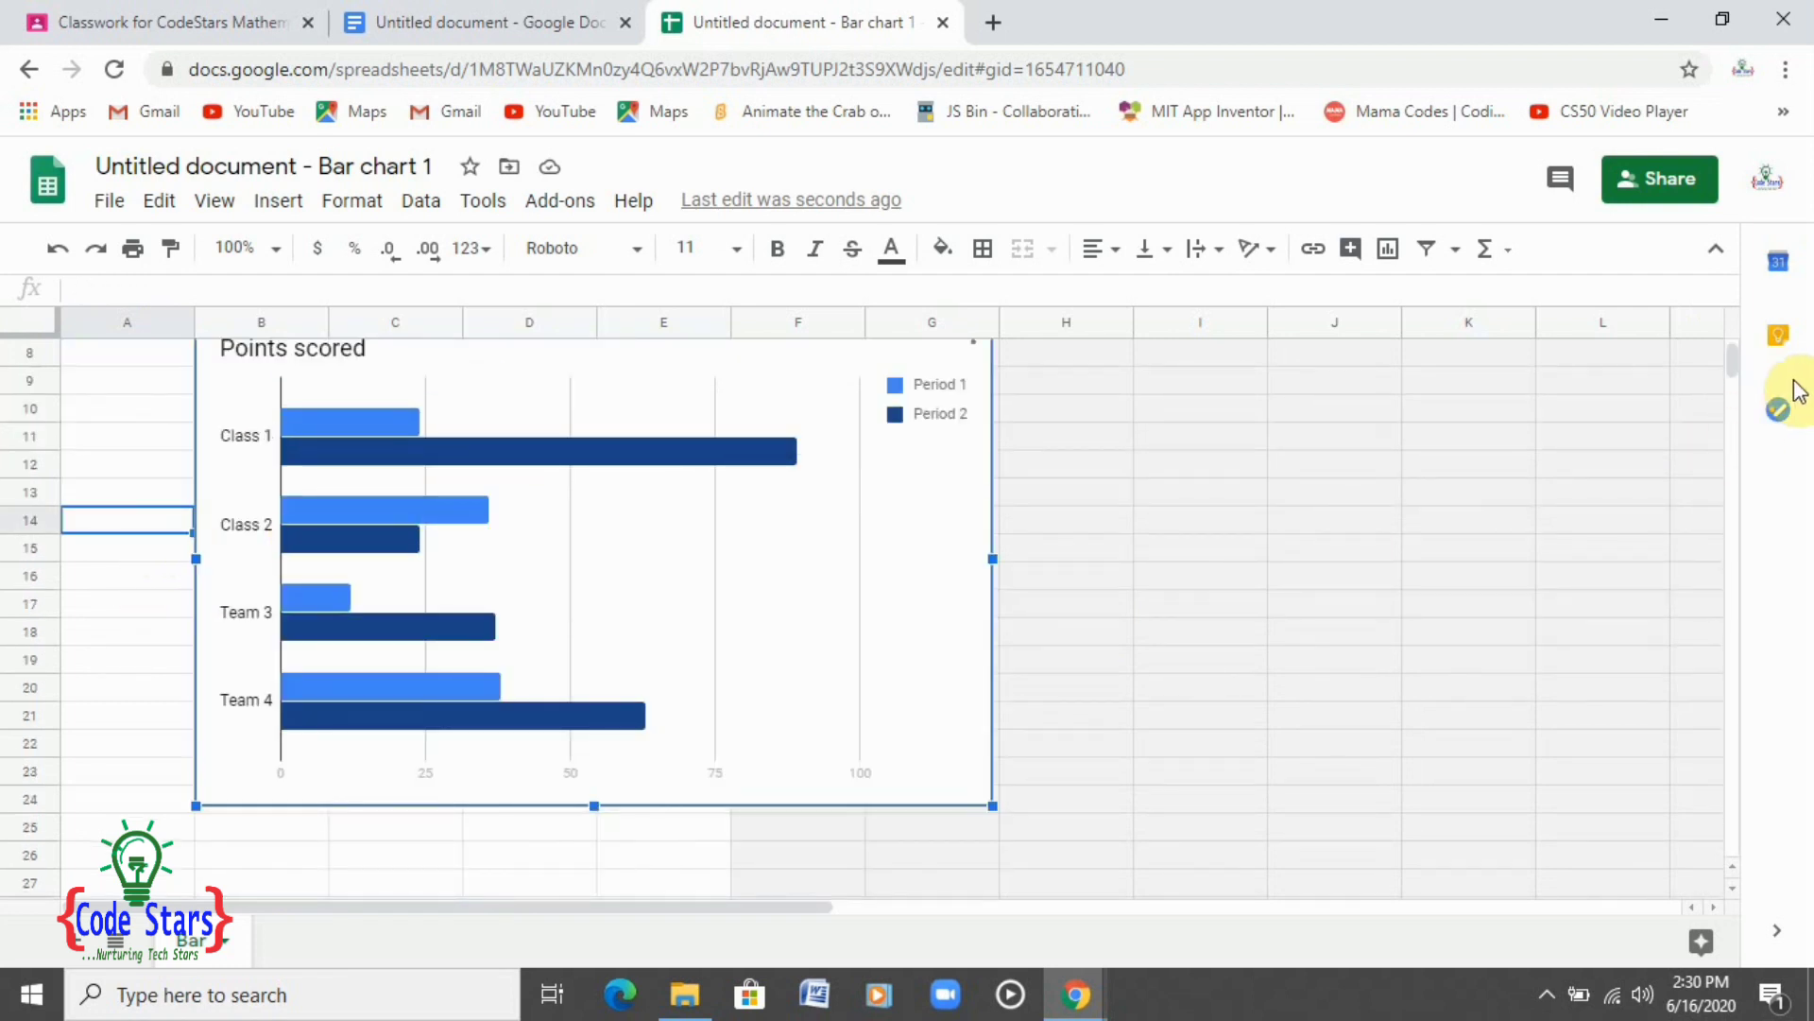
{"action": "left_click_drag", "start_coordinate": [1725, 361], "coordinate": [1726, 334]}
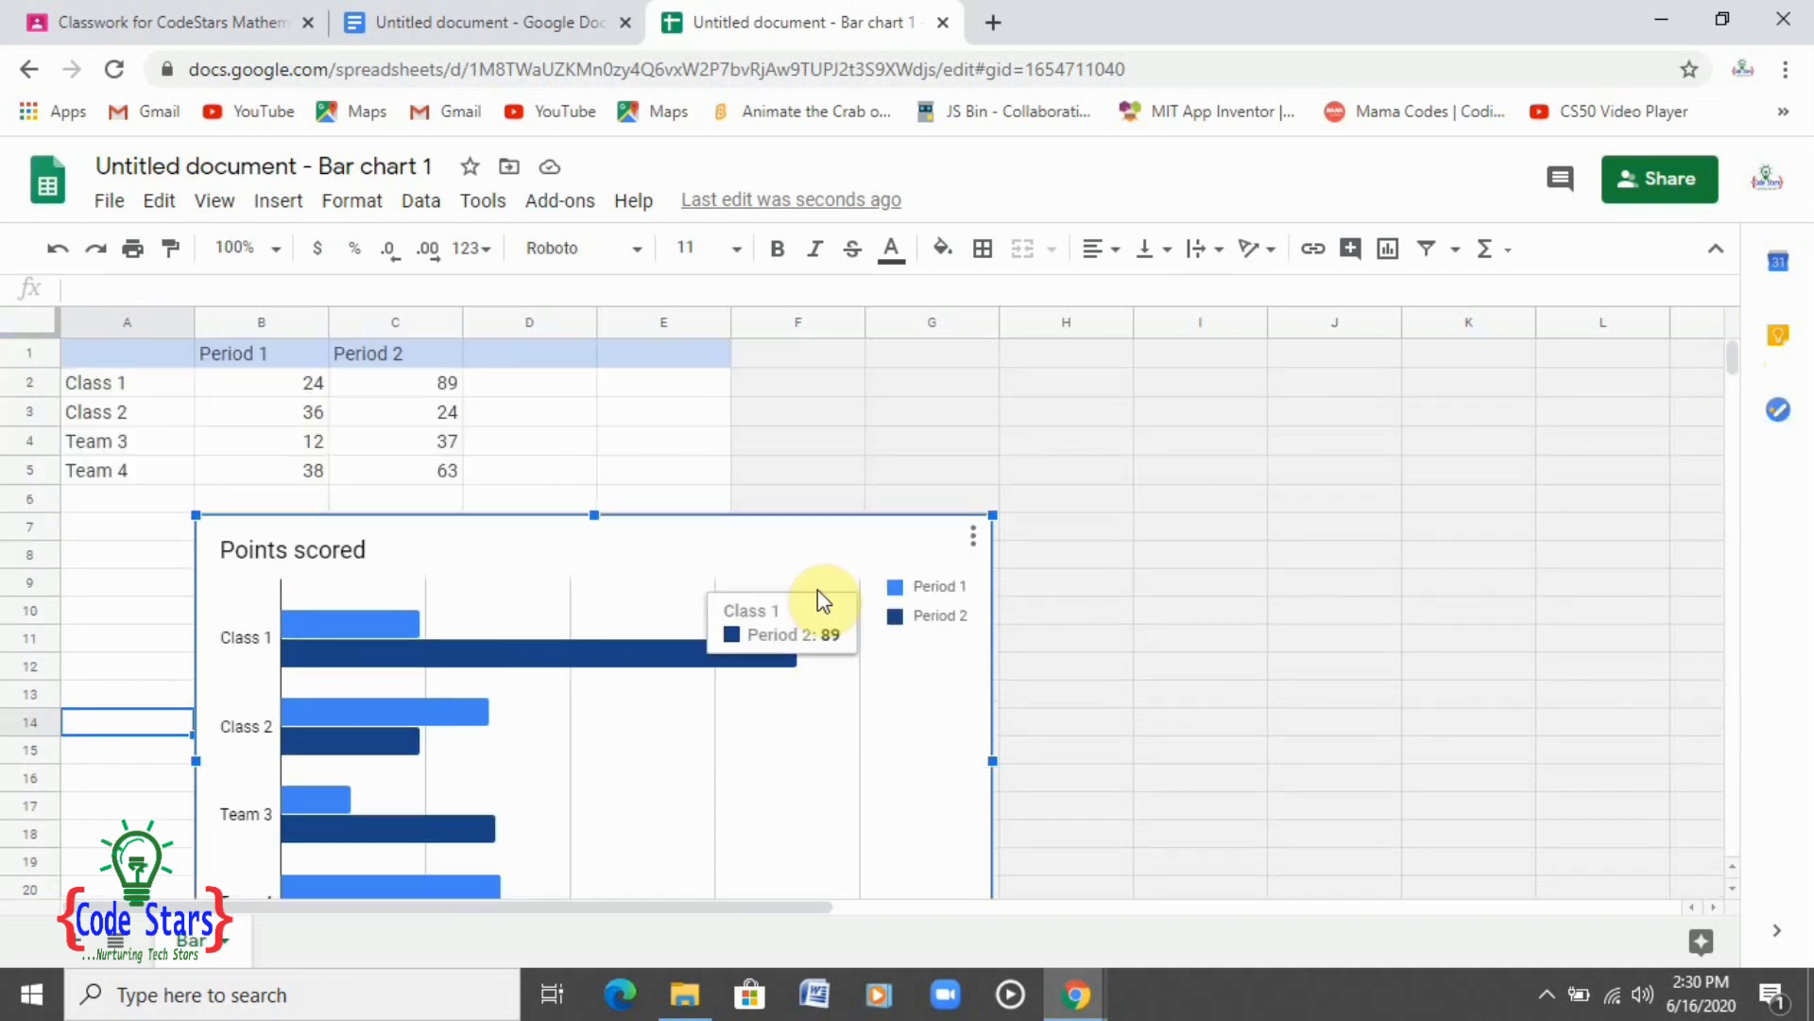
{"action": "left_click", "coordinate": [974, 536]}
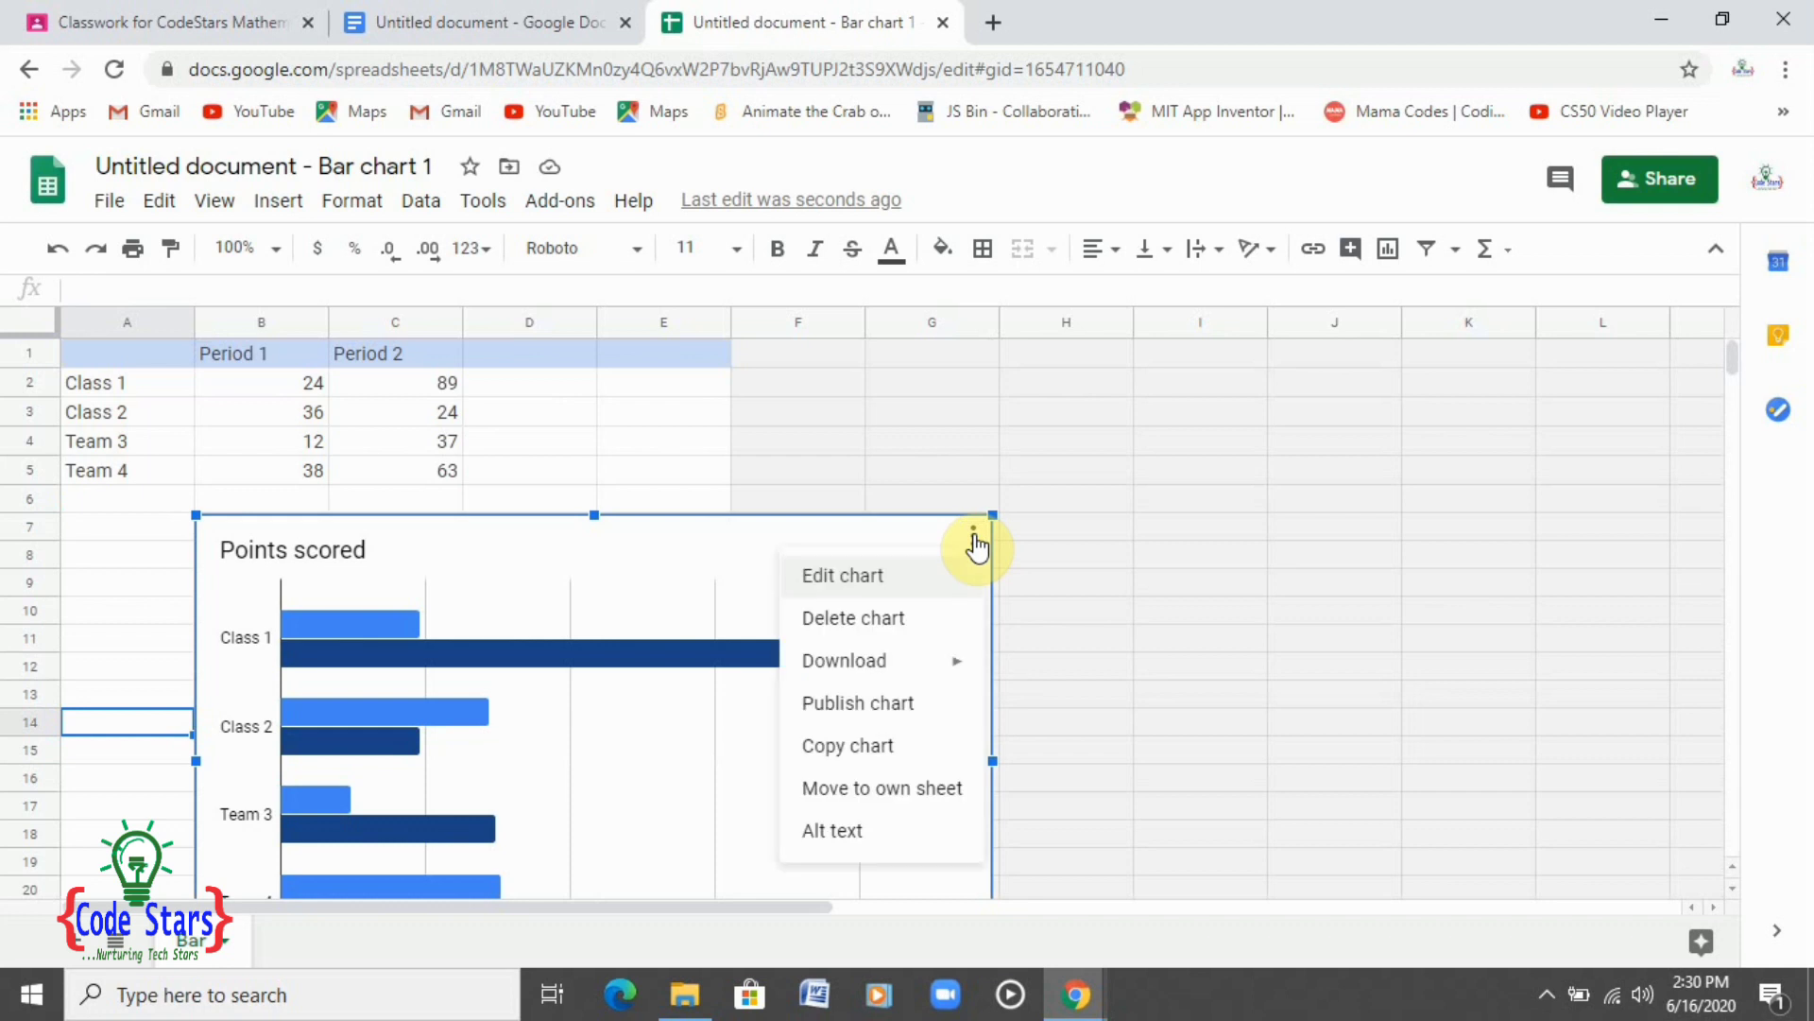
{"action": "left_click", "coordinate": [855, 584]}
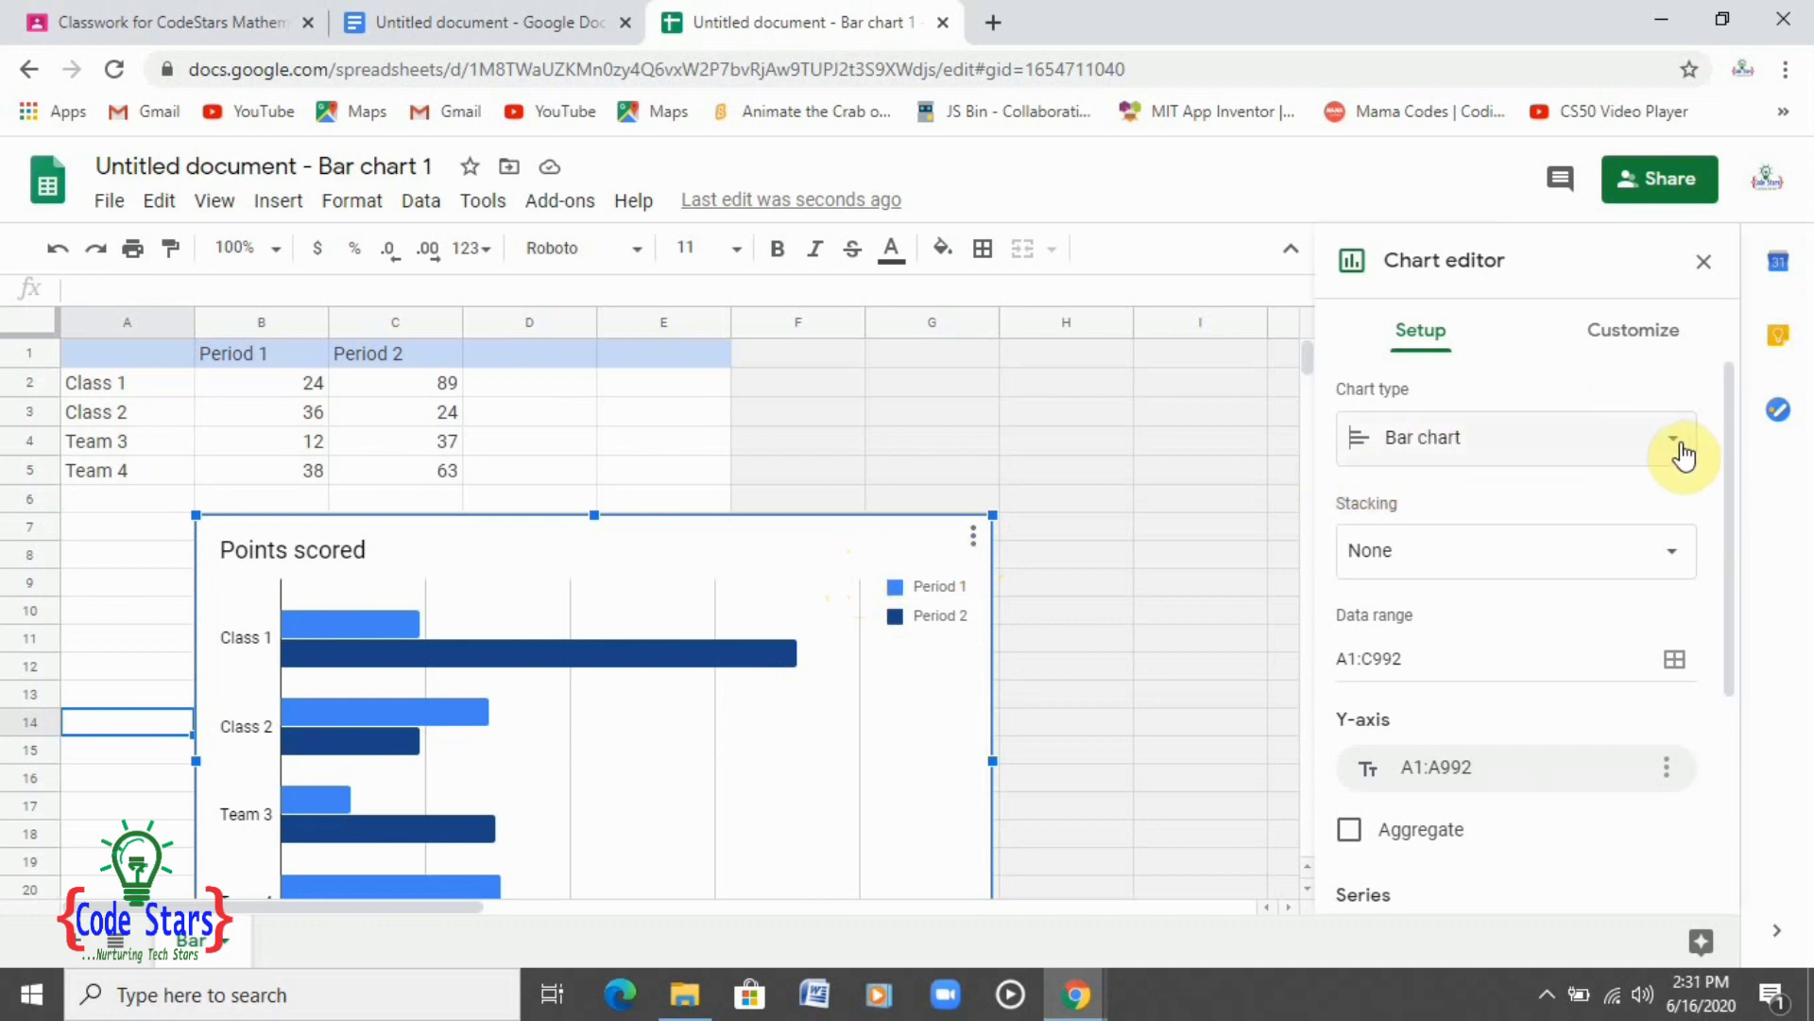
Check the chart in the Google Docs document, return to the spreadsheet, and change its chart type to the suggested column chart
{"action": "left_click", "coordinate": [529, 33]}
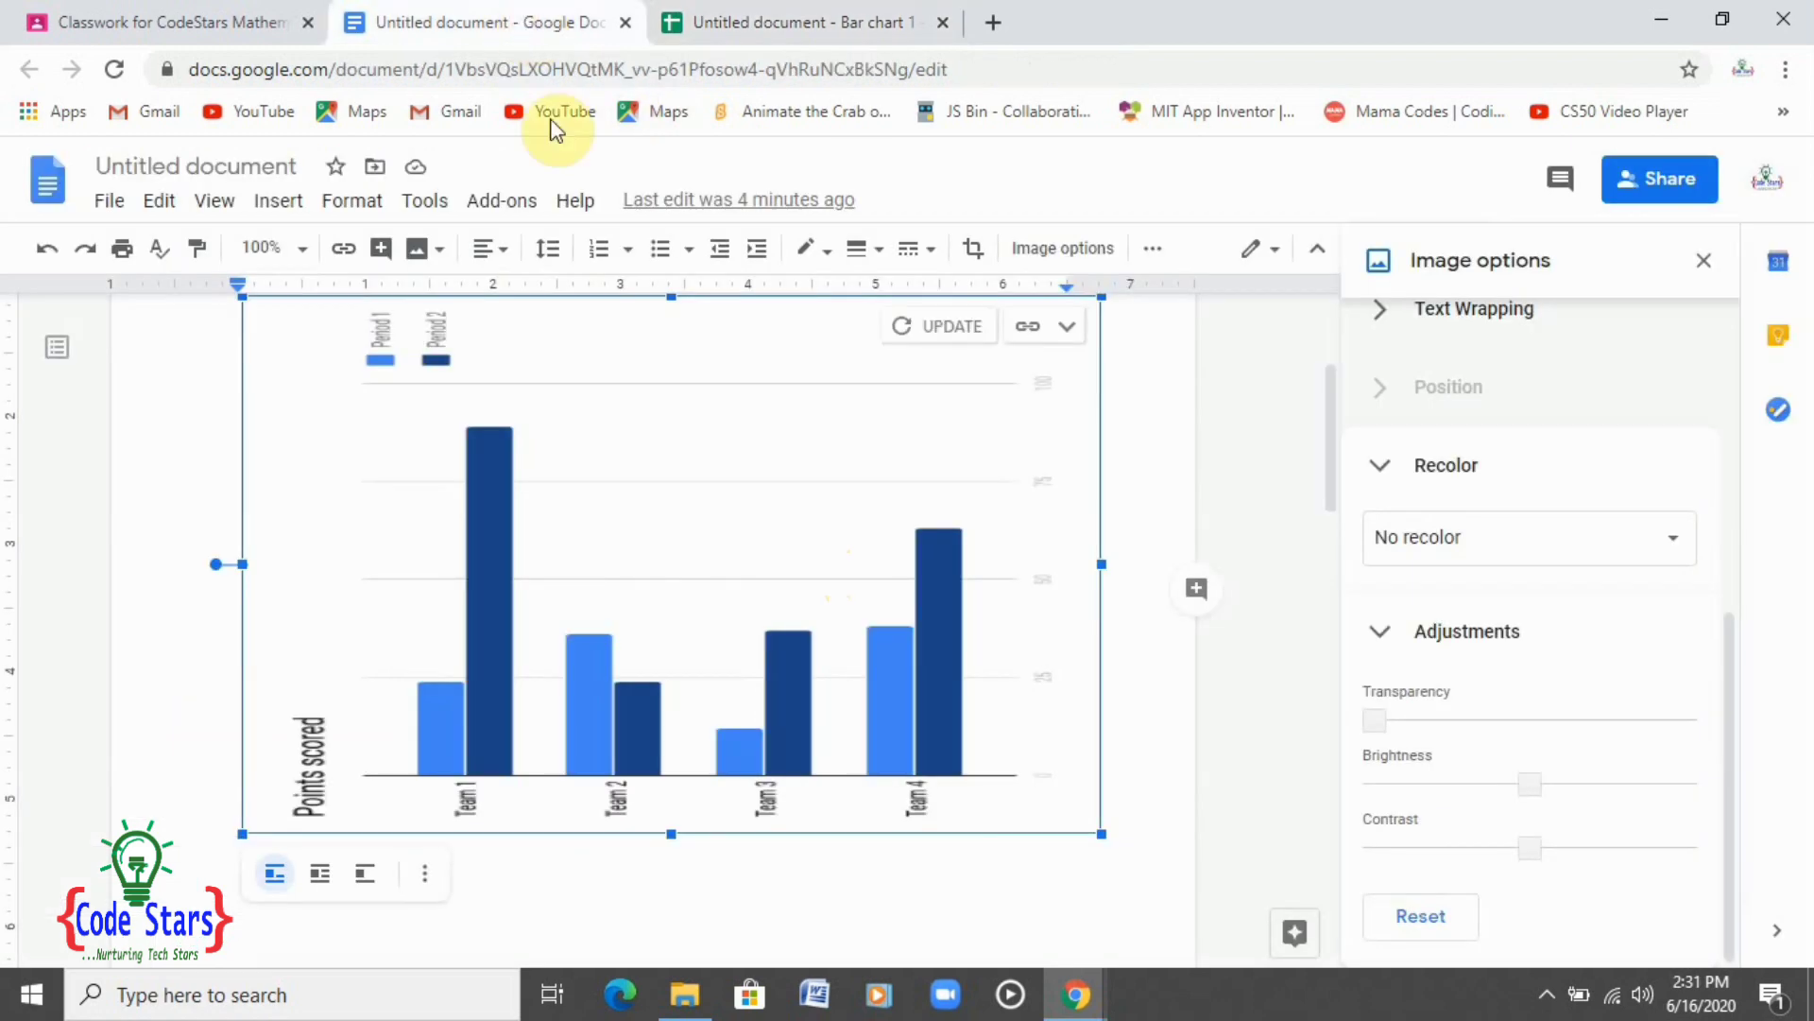
{"action": "left_click", "coordinate": [769, 16]}
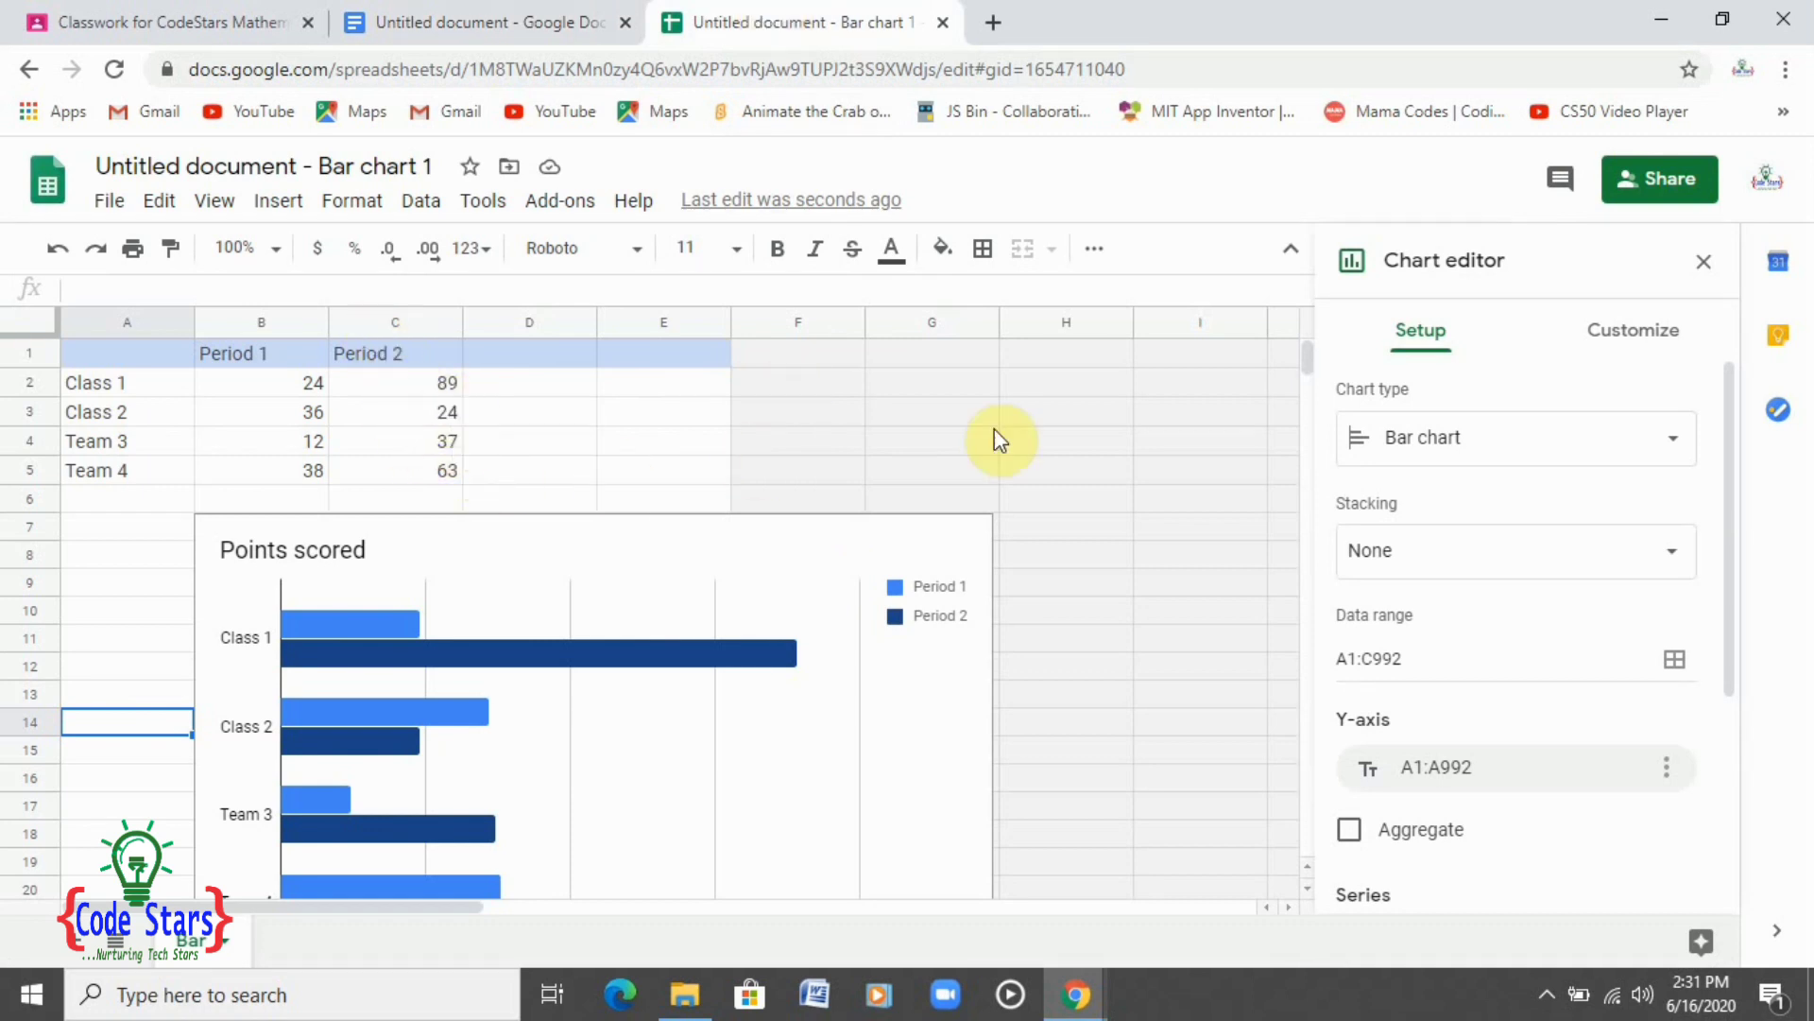
{"action": "left_click", "coordinate": [1678, 446]}
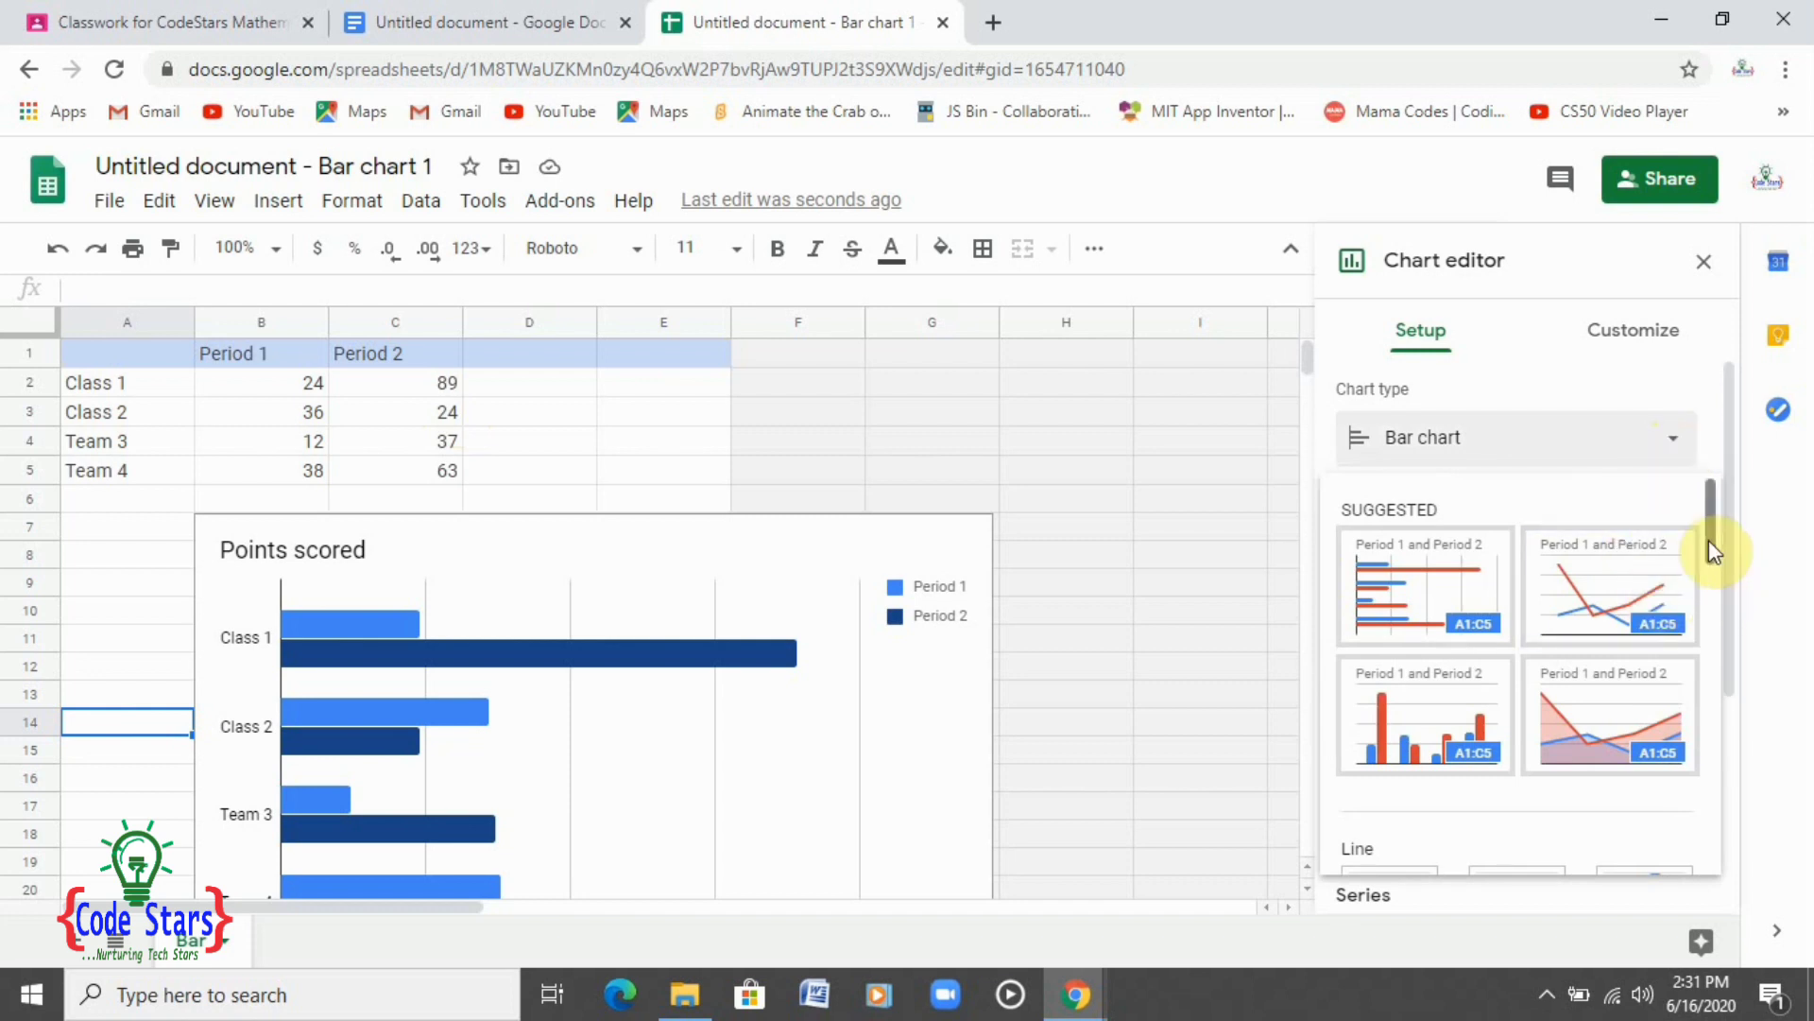
{"action": "left_click_drag", "start_coordinate": [1705, 532], "coordinate": [1705, 546]}
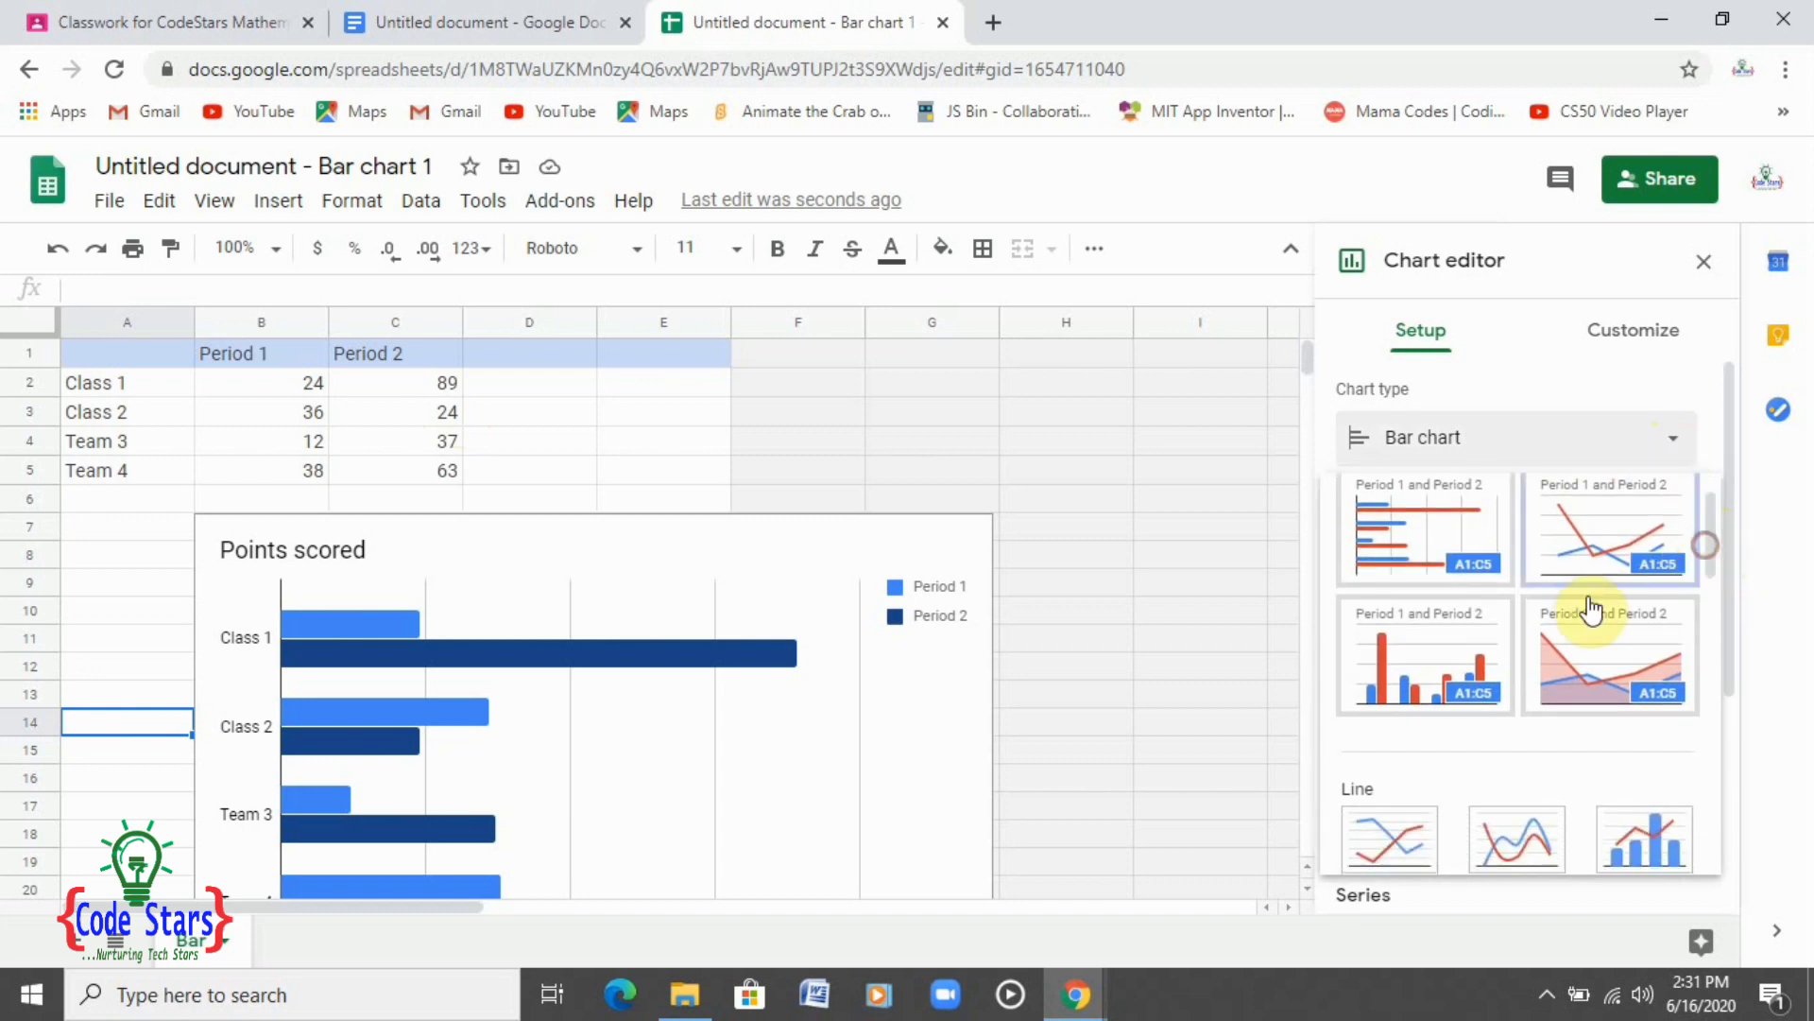
{"action": "left_click", "coordinate": [1439, 661]}
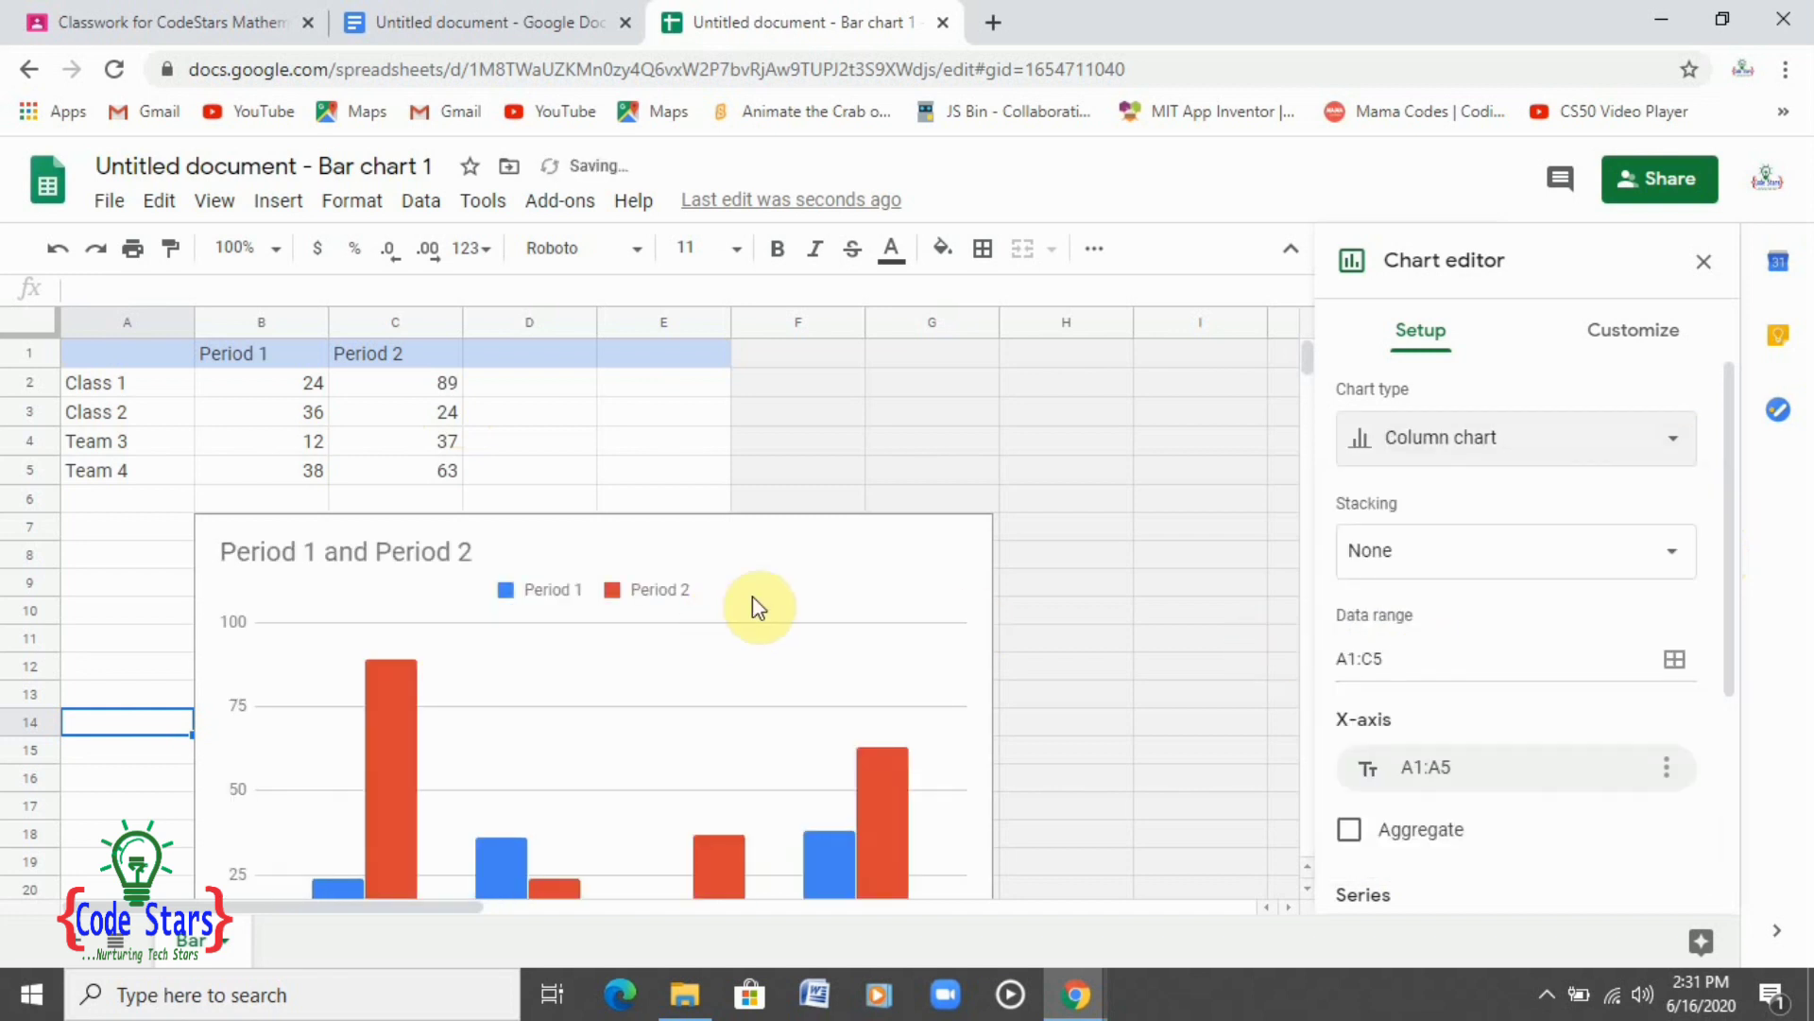
Move the column chart about one column right and slightly up, and select the Team 3 label in cell A4
{"action": "left_click", "coordinate": [739, 519]}
{"action": "left_click", "coordinate": [743, 562]}
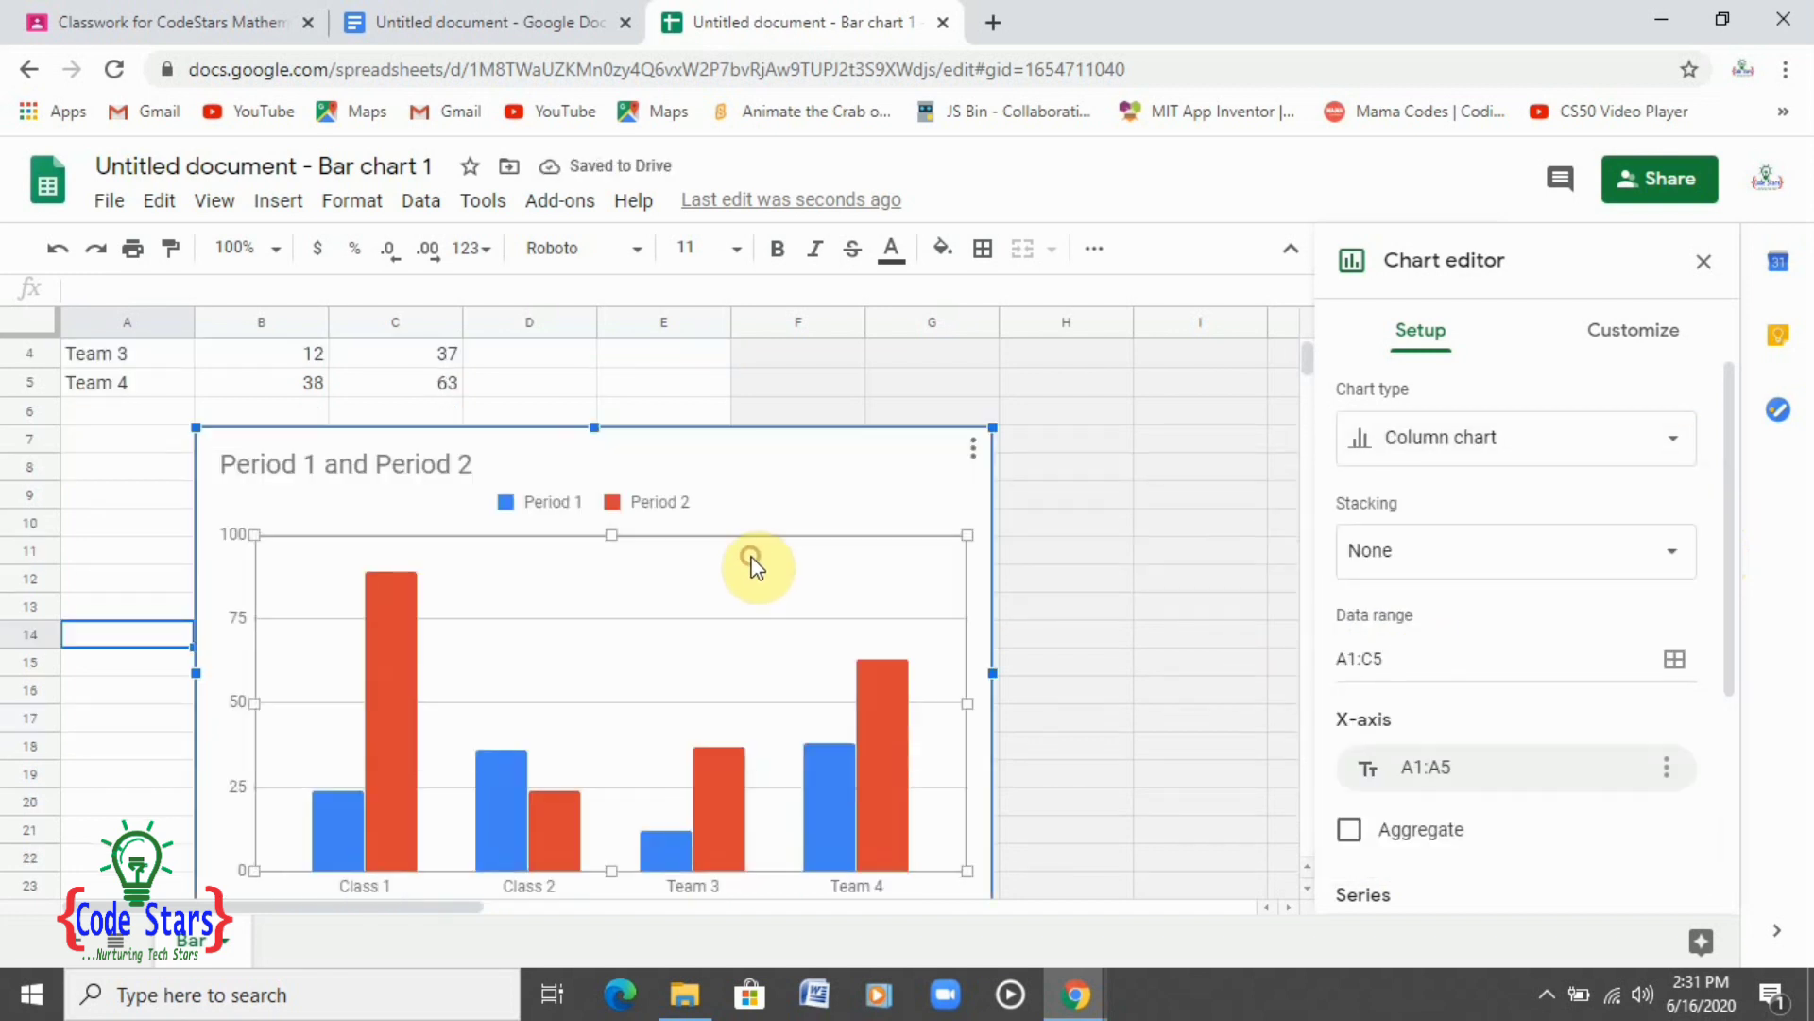
{"action": "left_click_drag", "start_coordinate": [760, 485], "coordinate": [895, 428]}
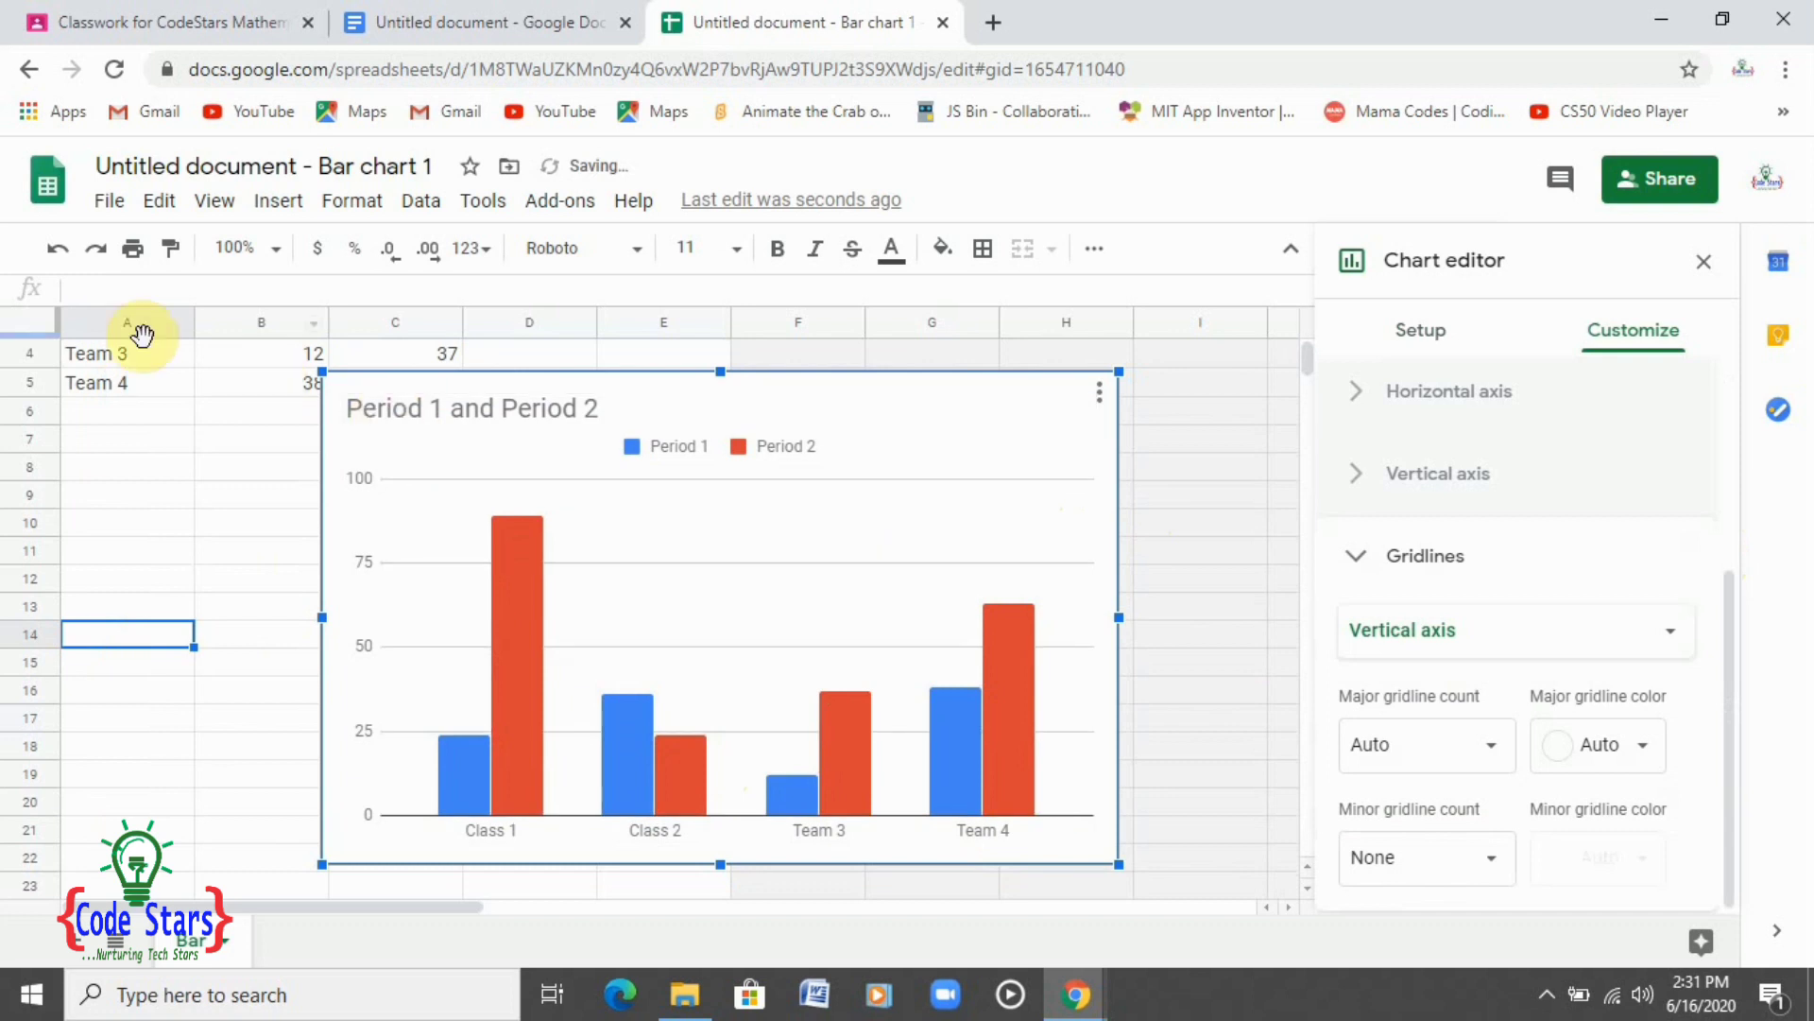
{"action": "left_click", "coordinate": [113, 356]}
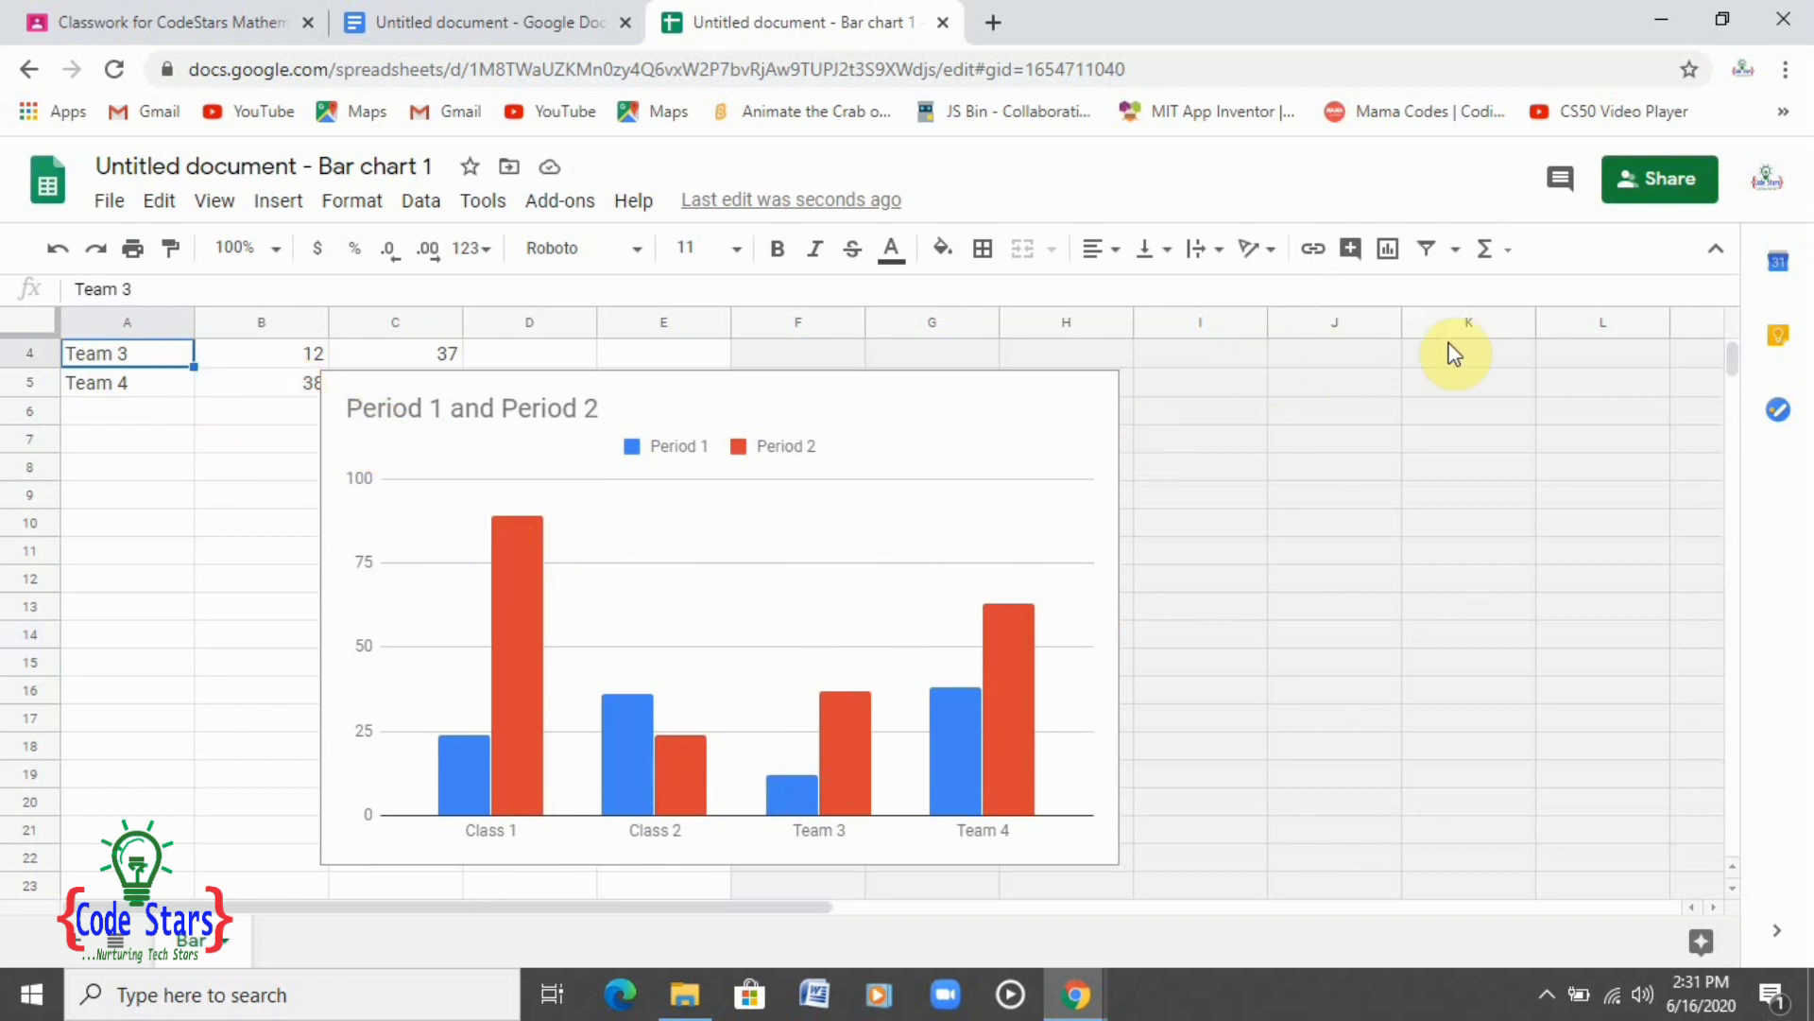
Reopen the column chart's editor and turn on the 3D option in its chart style
{"action": "left_click", "coordinate": [867, 536]}
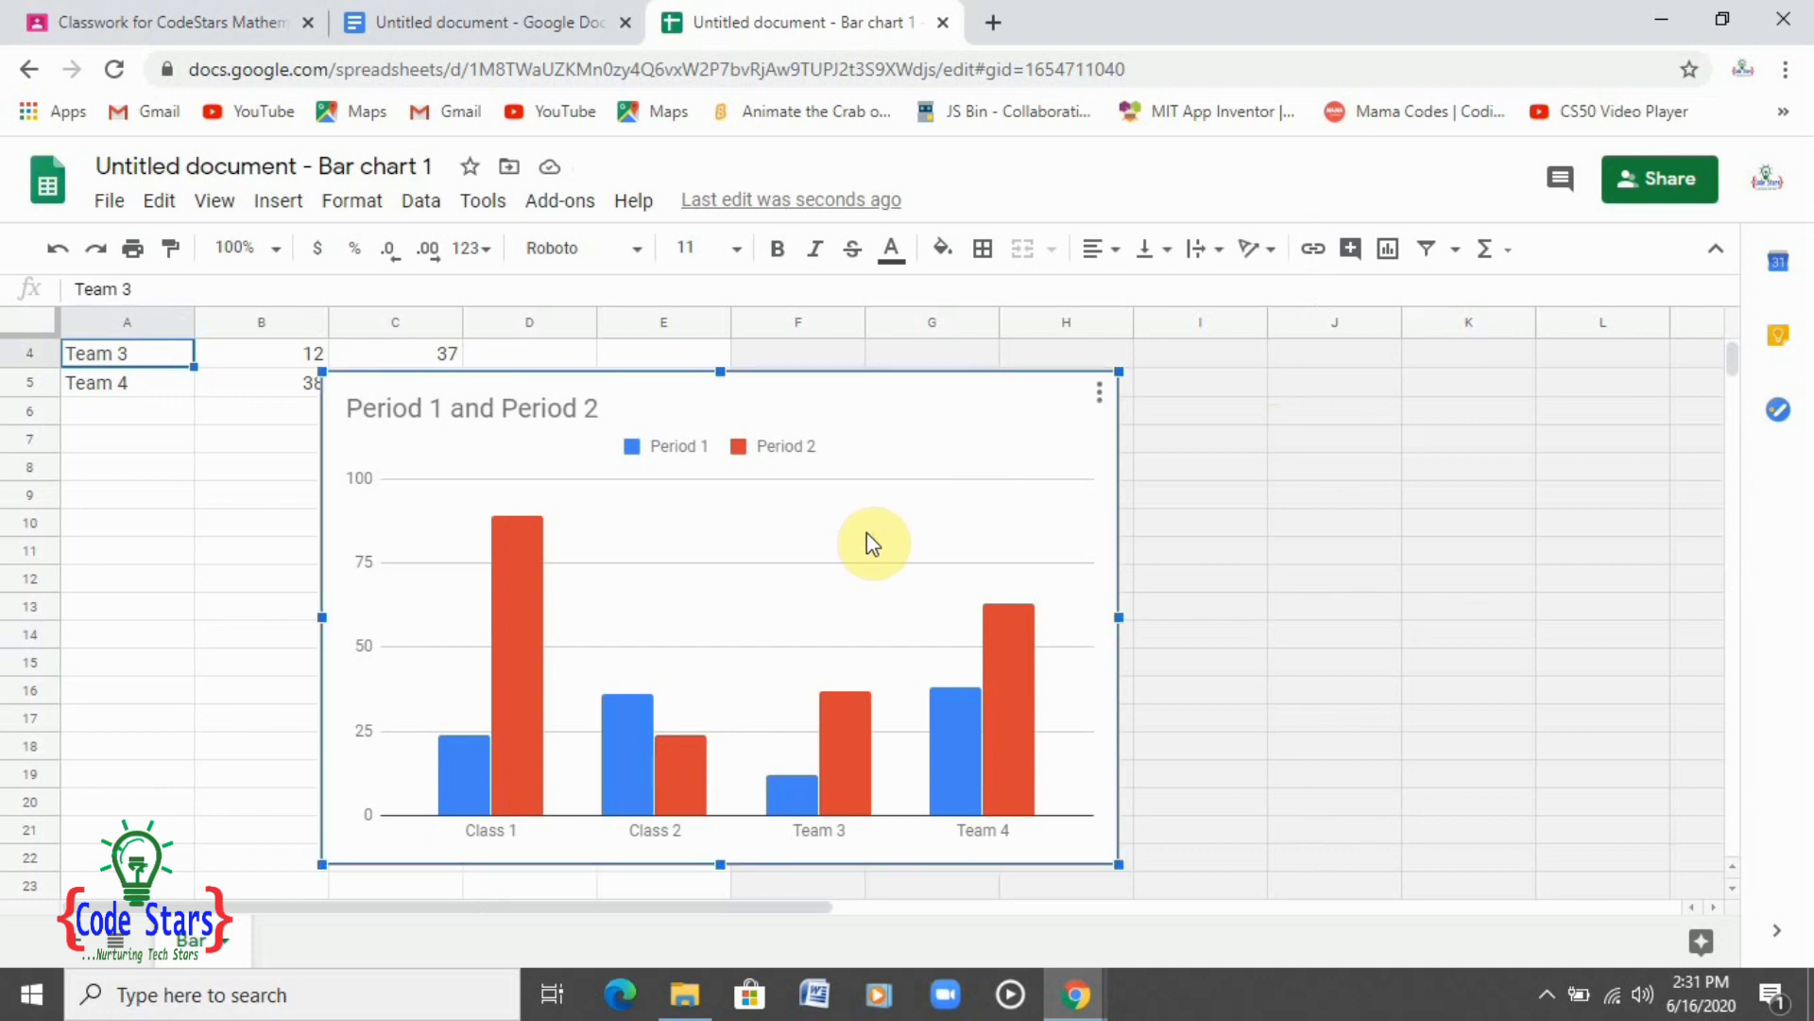
{"action": "left_click", "coordinate": [1096, 402]}
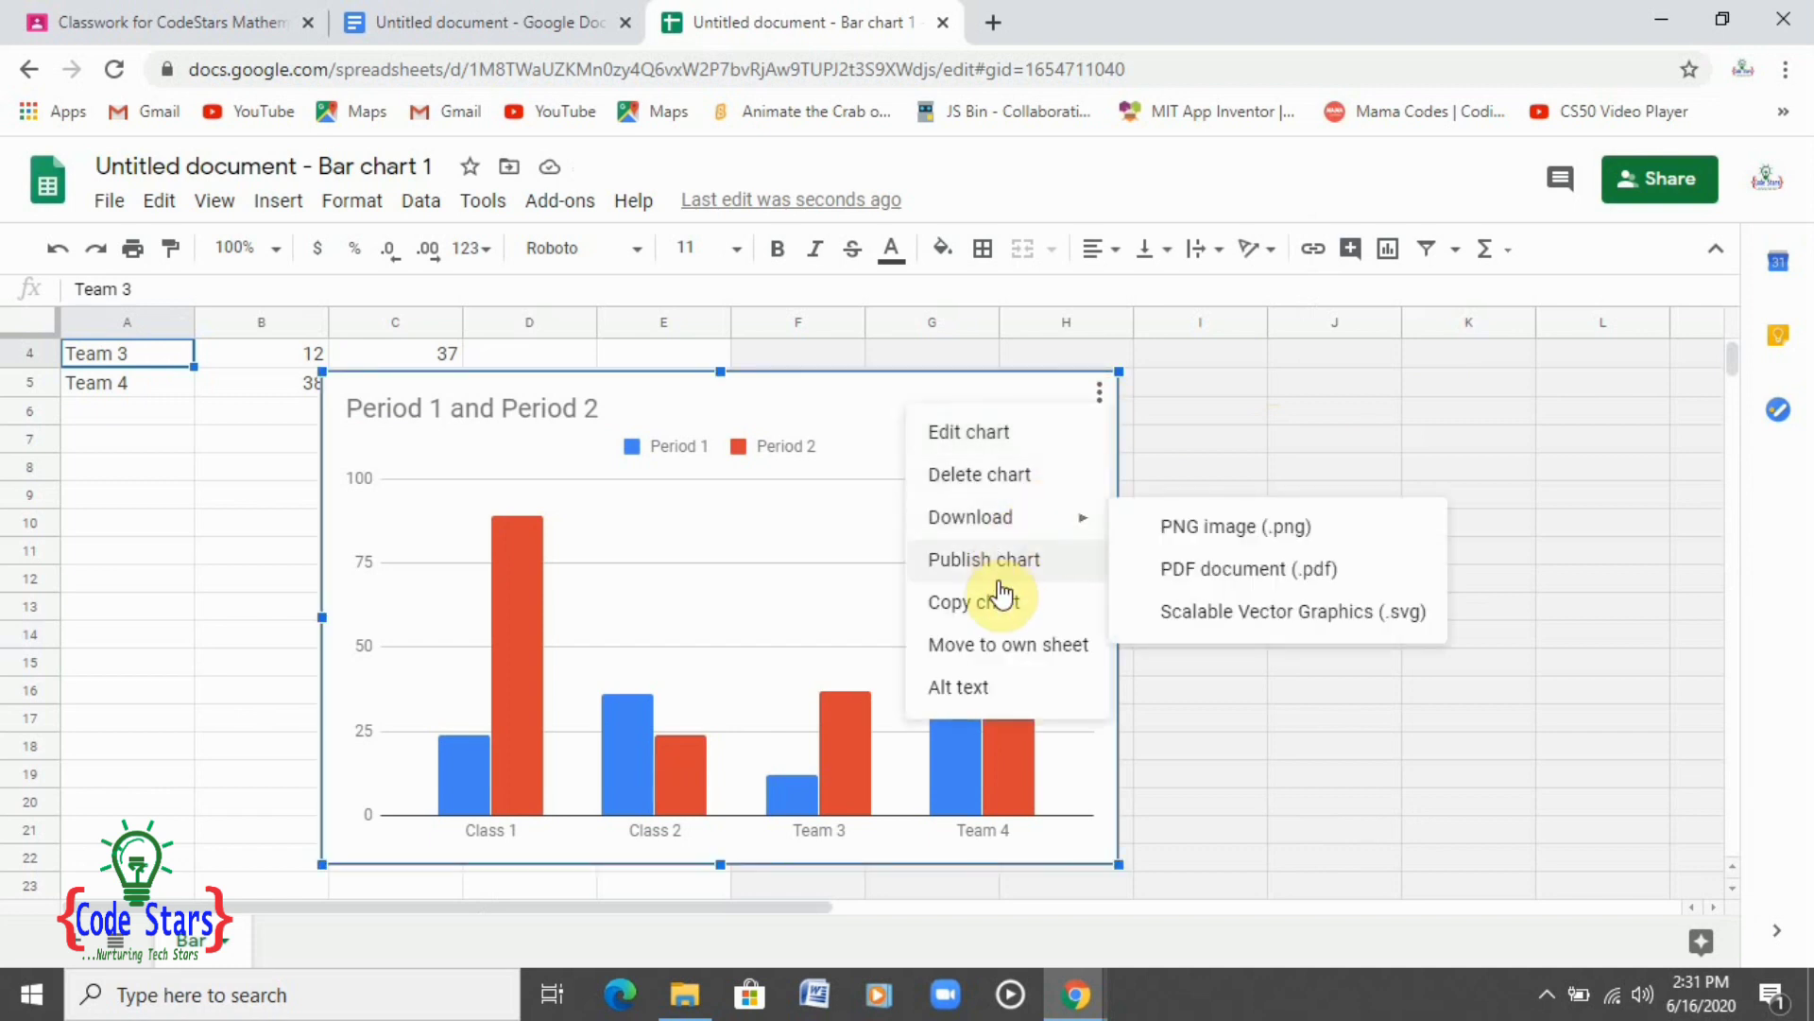
{"action": "left_click", "coordinate": [993, 451]}
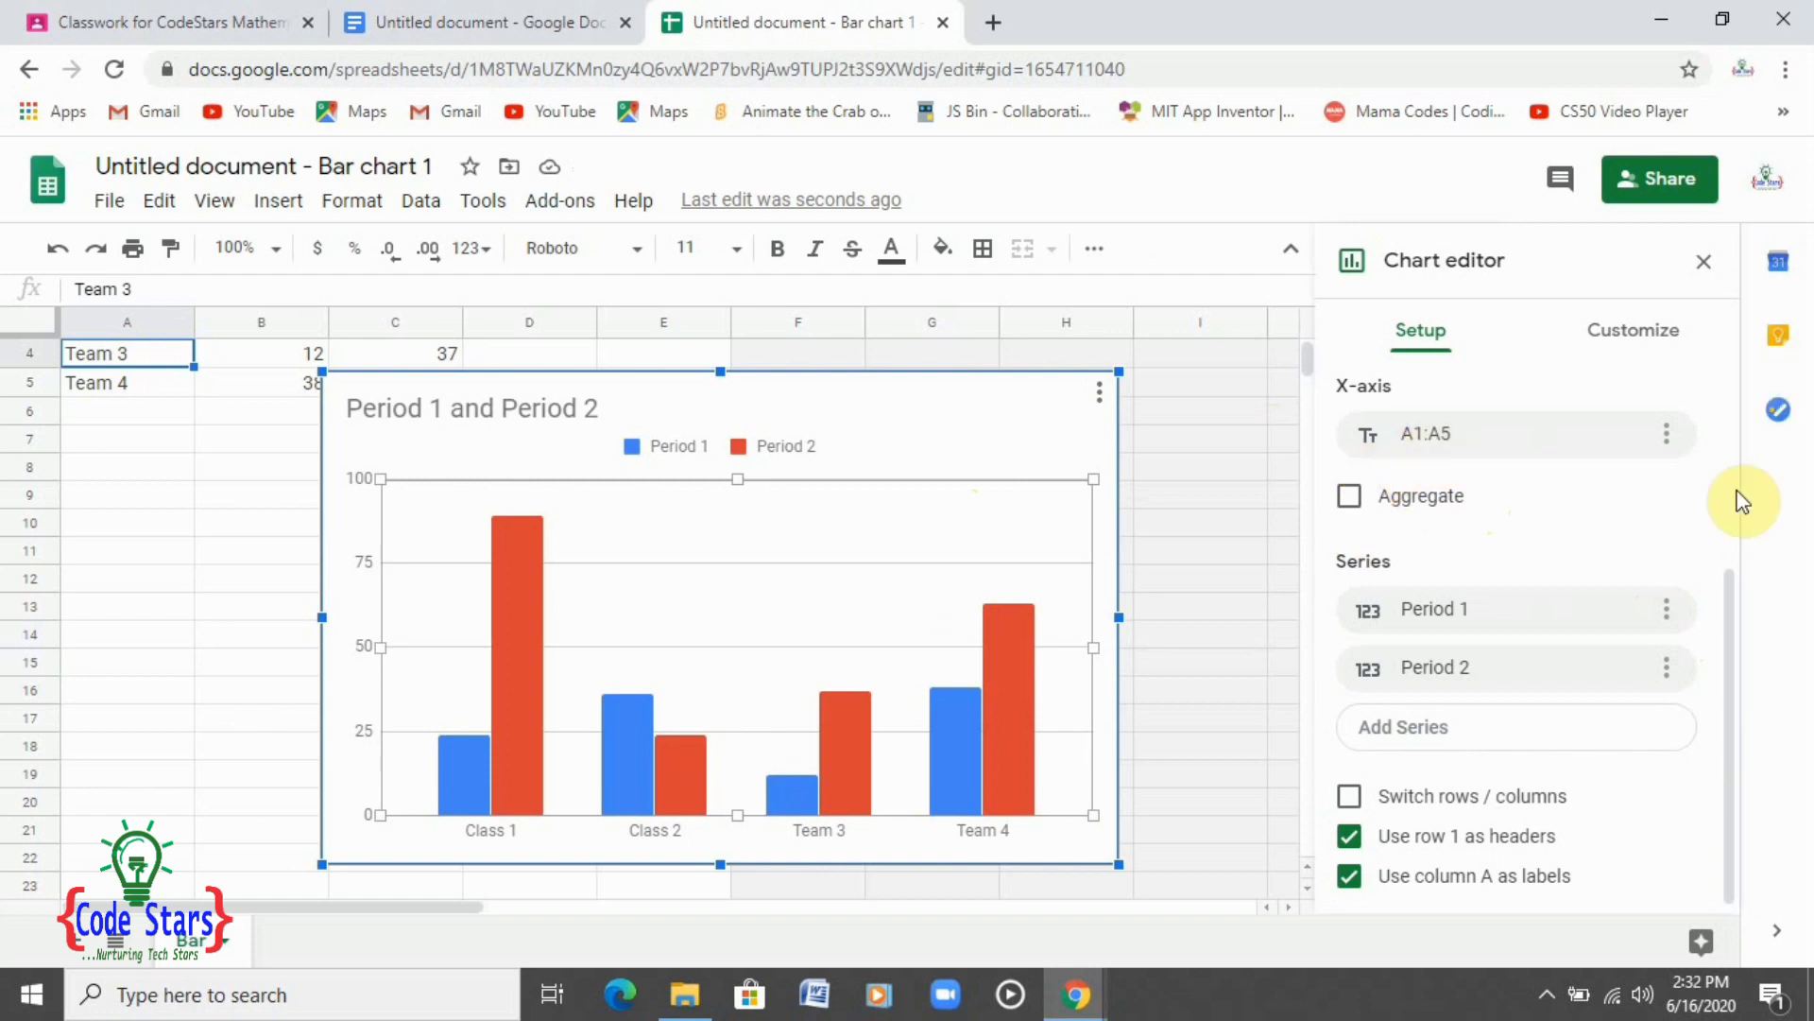
{"action": "left_click", "coordinate": [1638, 357]}
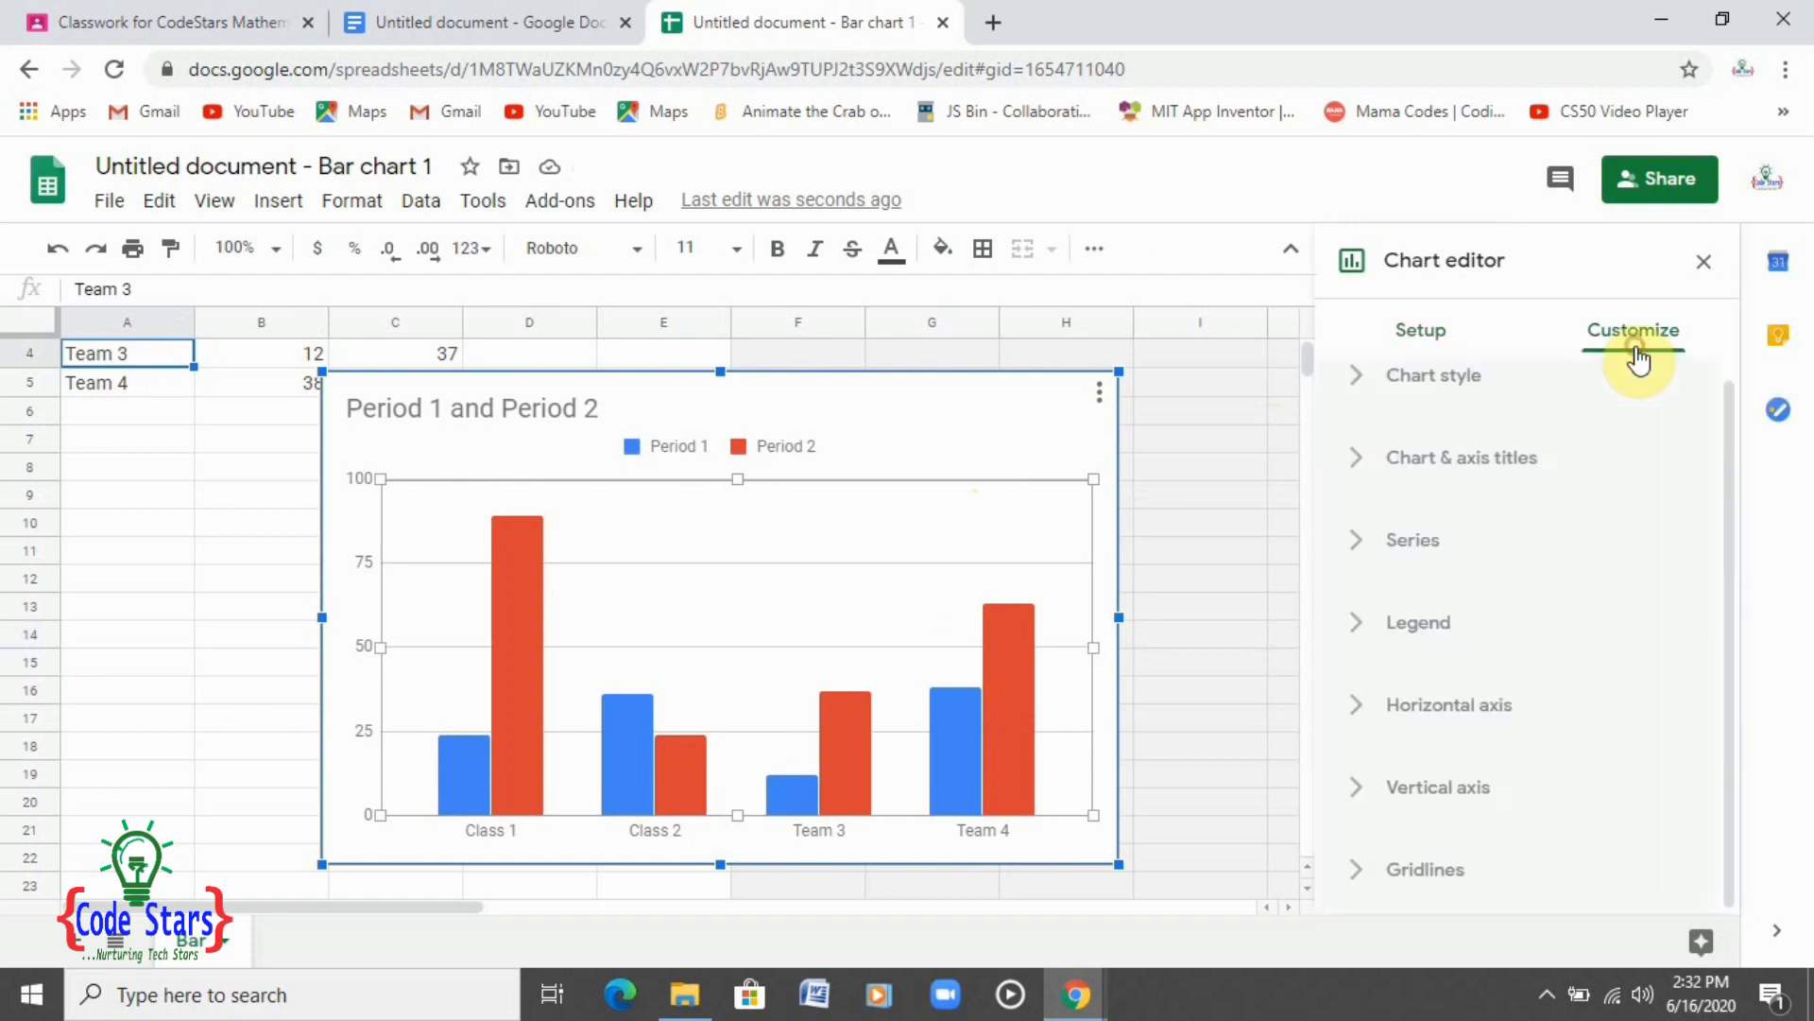
{"action": "left_click", "coordinate": [1450, 378]}
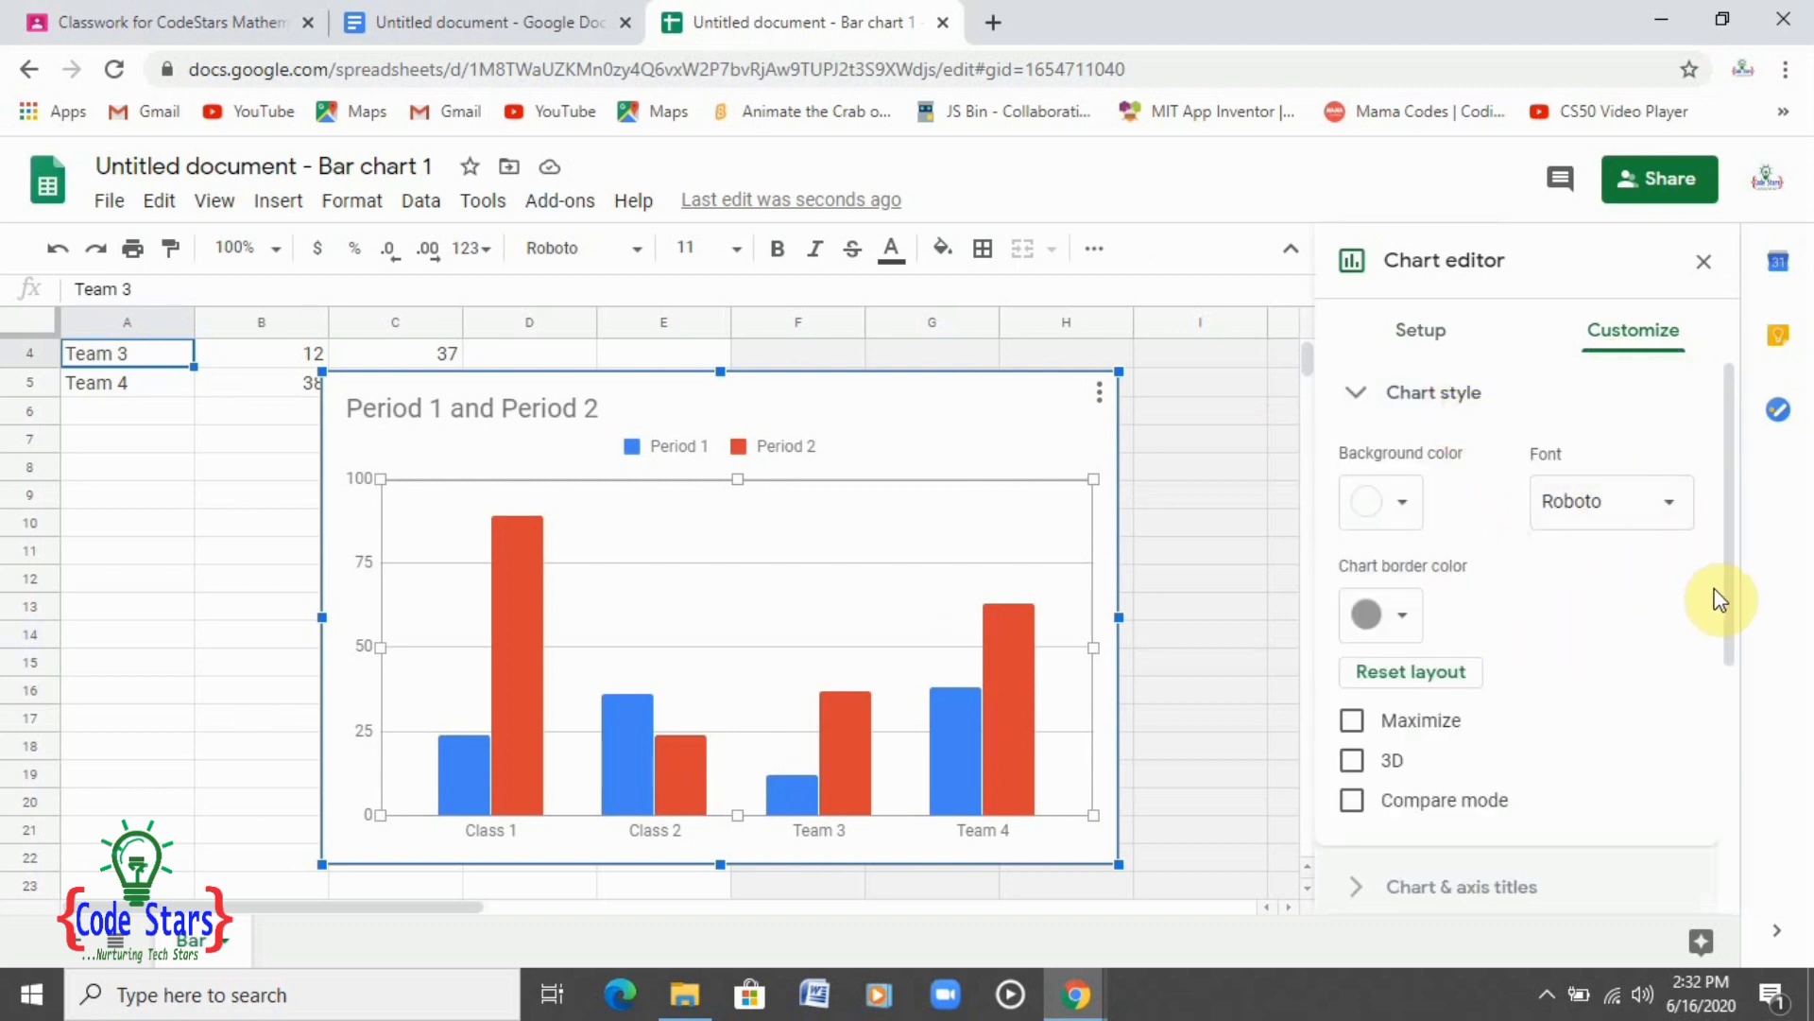
{"action": "left_click", "coordinate": [1352, 761]}
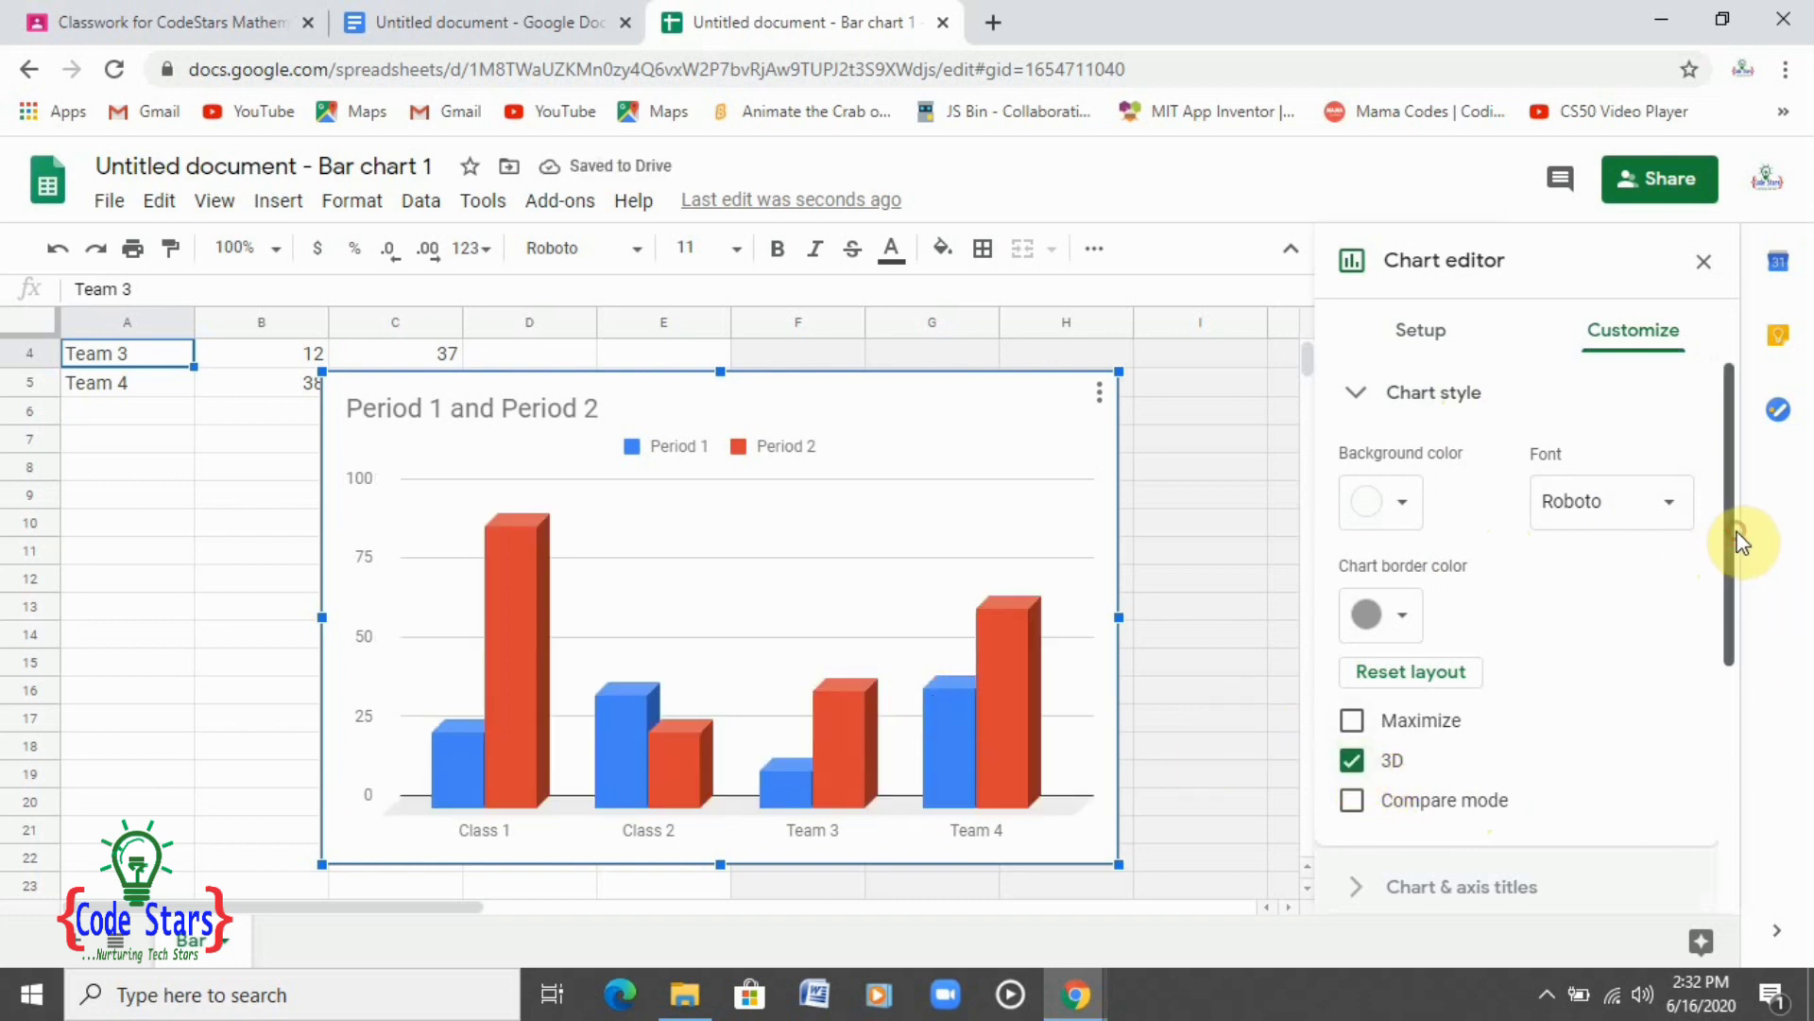
Look through the chart's customization options for titles, series, legend and vertical axis
{"action": "left_click_drag", "start_coordinate": [1741, 543], "coordinate": [1737, 763]}
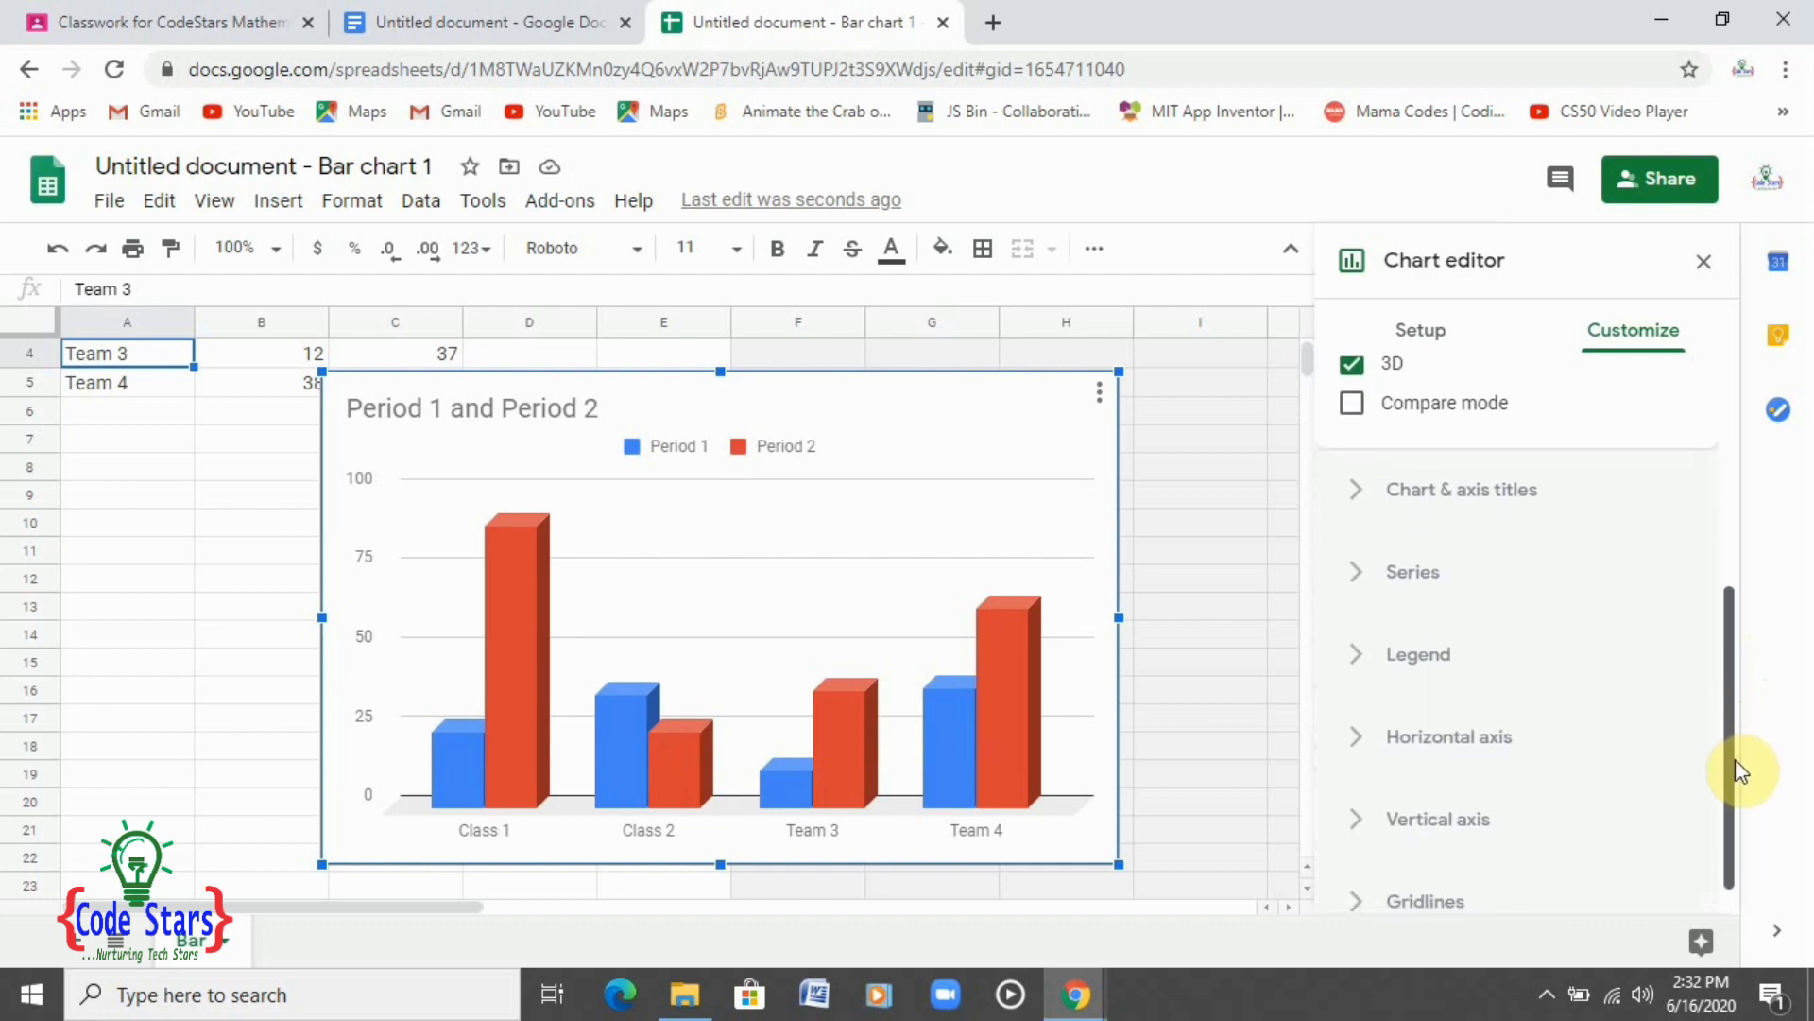
{"action": "left_click", "coordinate": [1541, 495]}
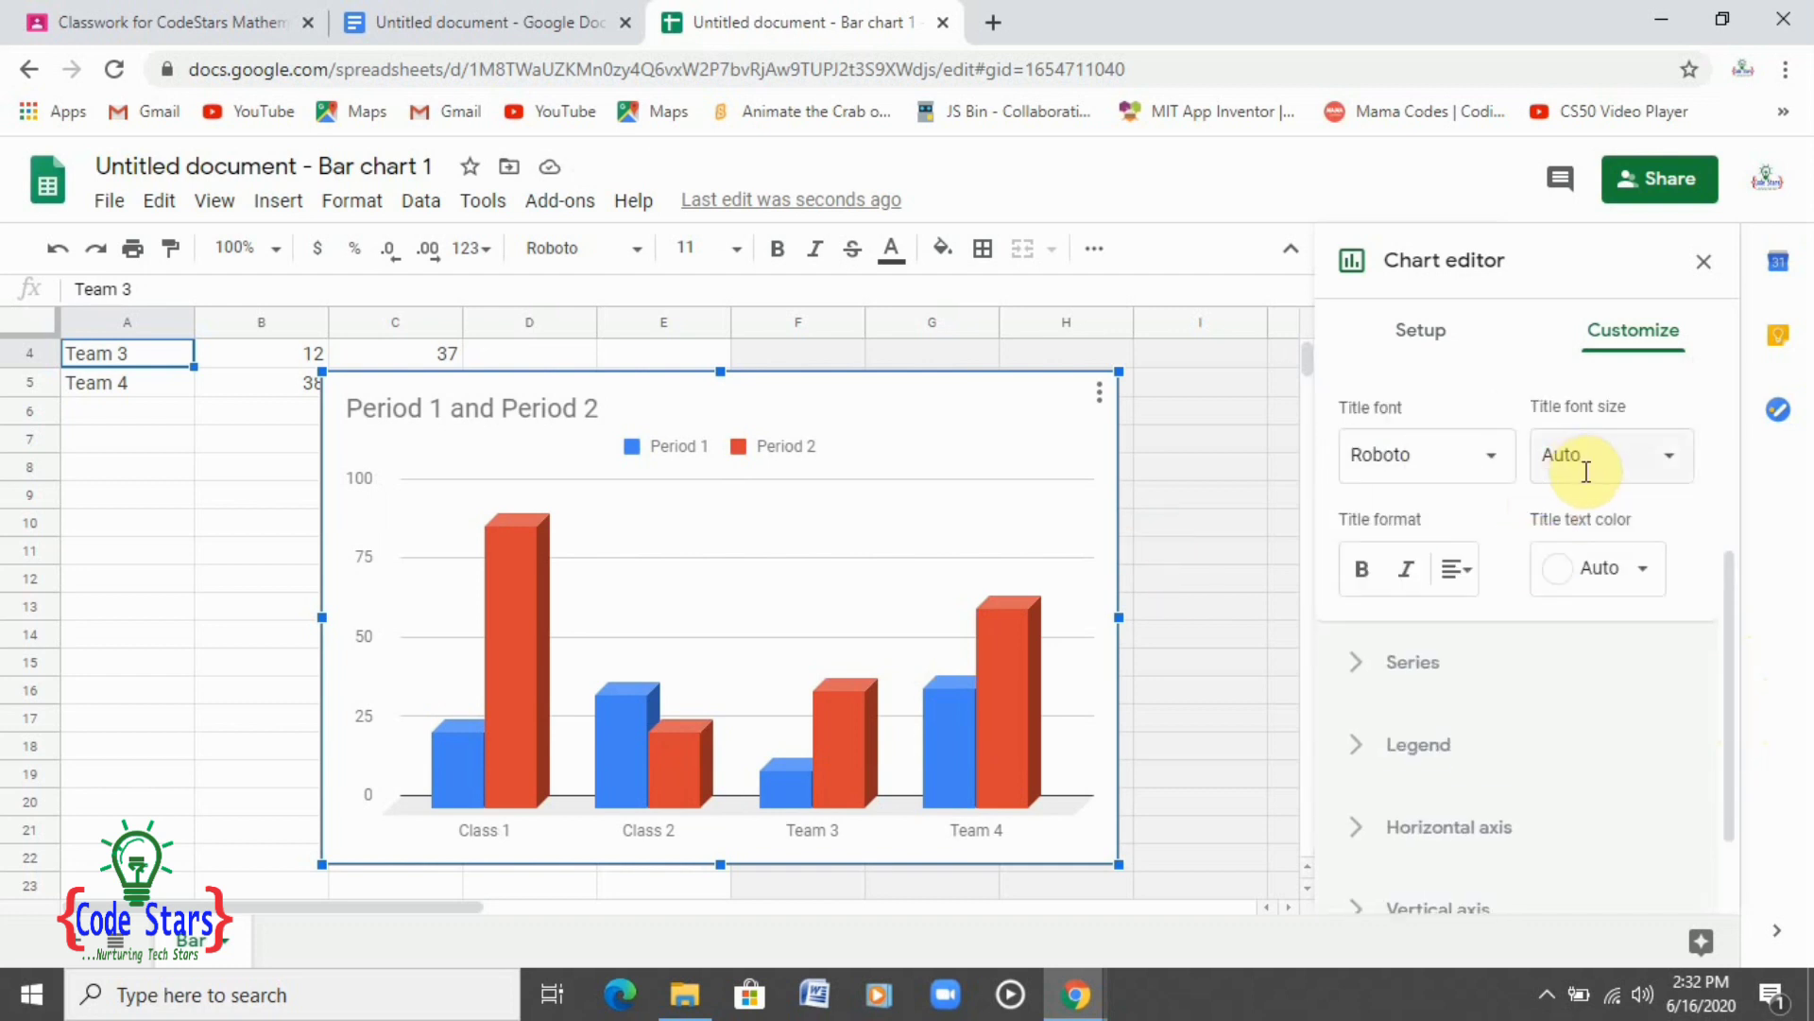
{"action": "left_click_drag", "start_coordinate": [1730, 657], "coordinate": [1717, 757]}
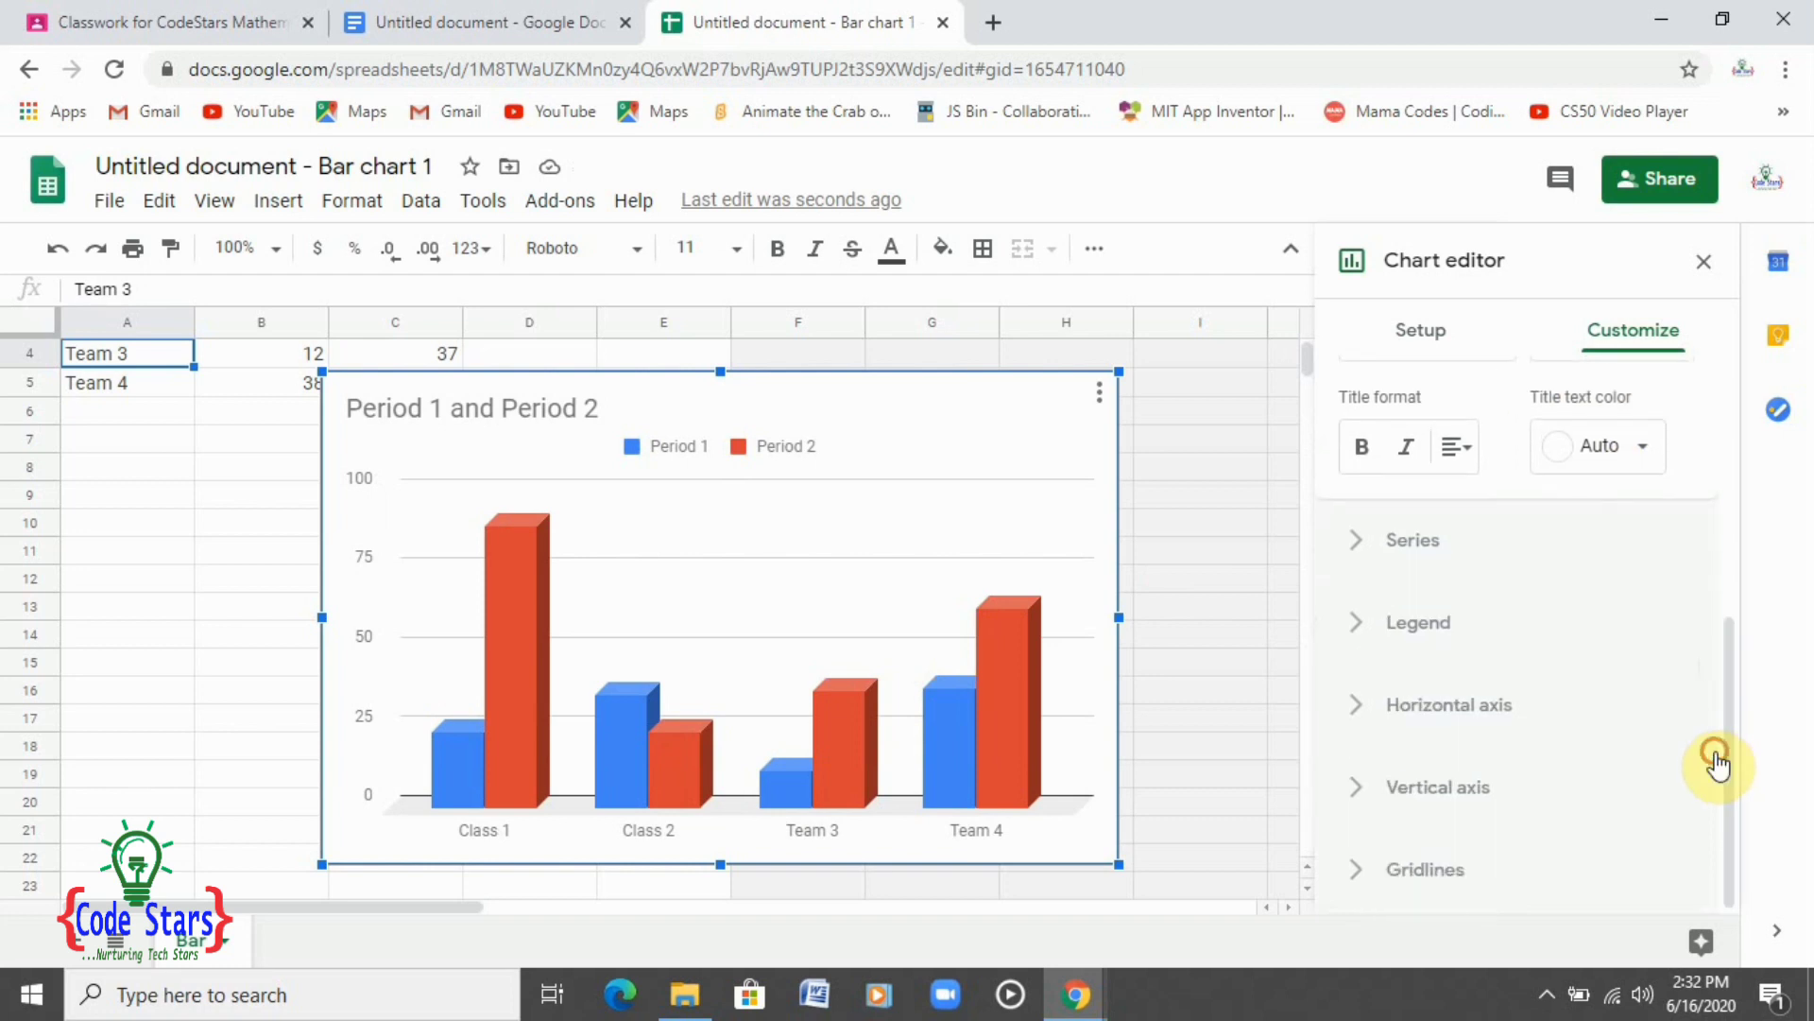
{"action": "left_click", "coordinate": [1460, 558]}
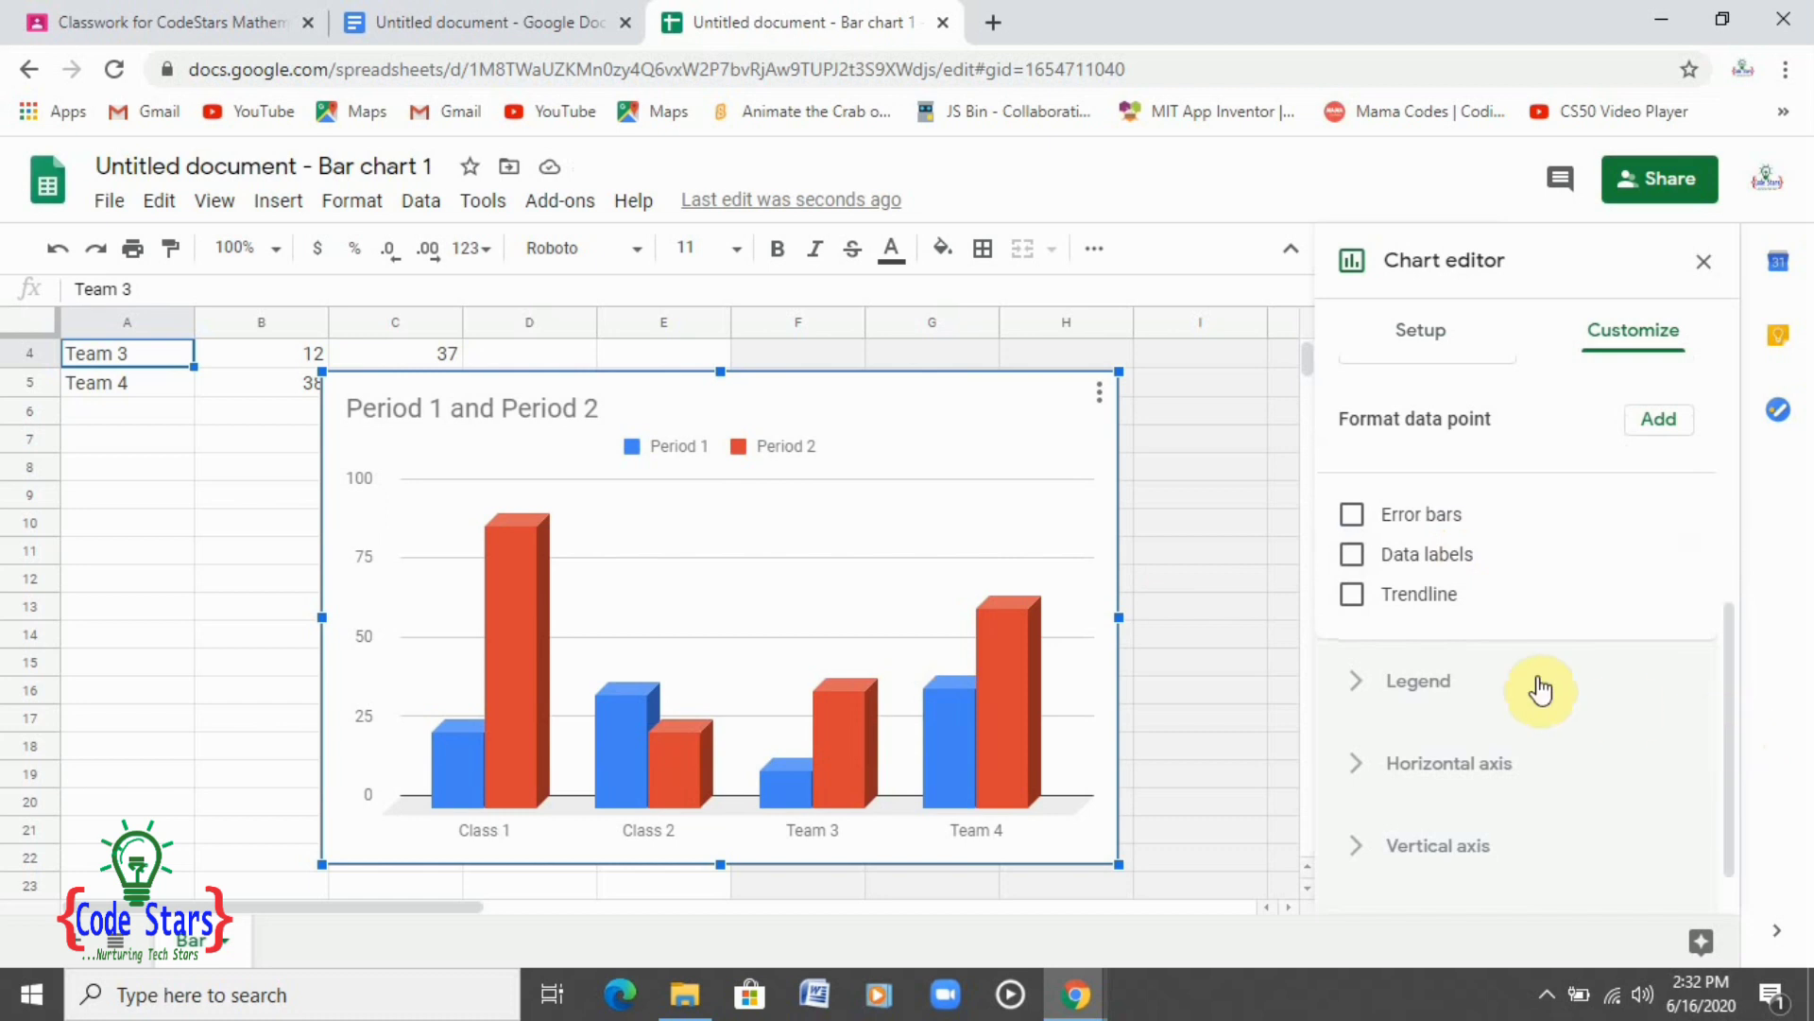
{"action": "left_click", "coordinate": [1504, 682]}
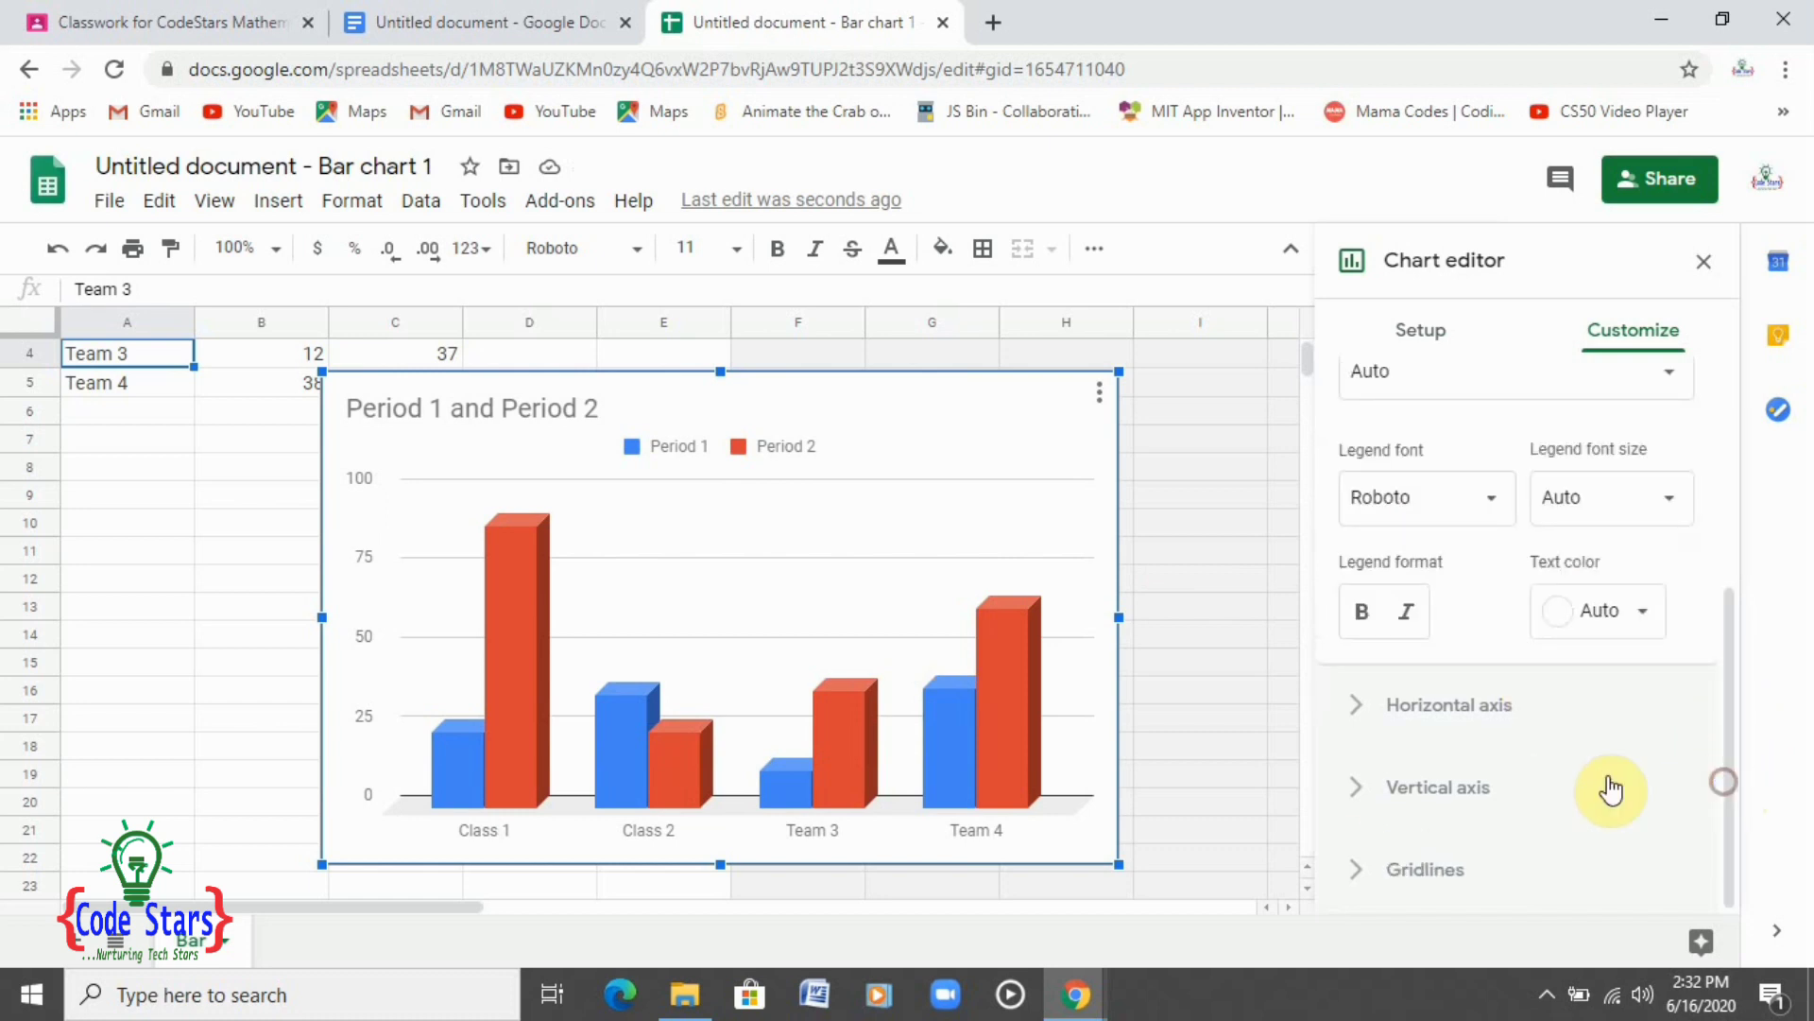
{"action": "left_click", "coordinate": [1362, 792]}
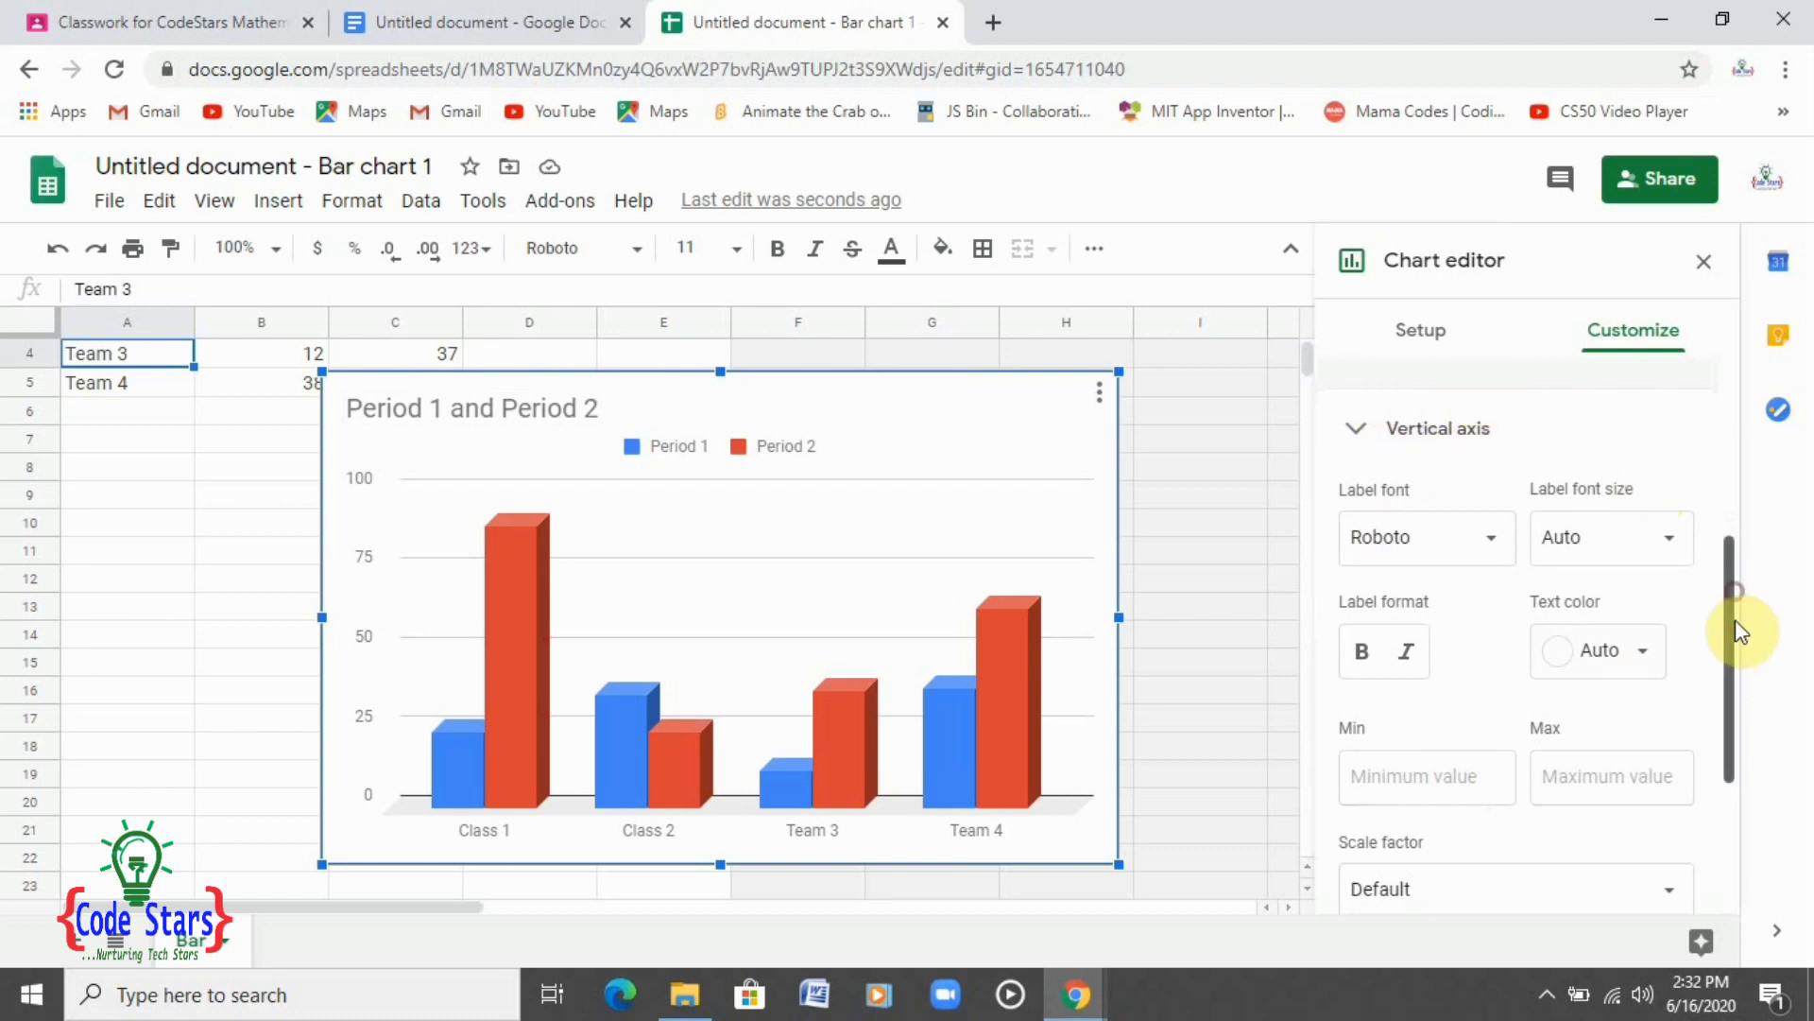
{"action": "left_click_drag", "start_coordinate": [1733, 628], "coordinate": [1756, 761]}
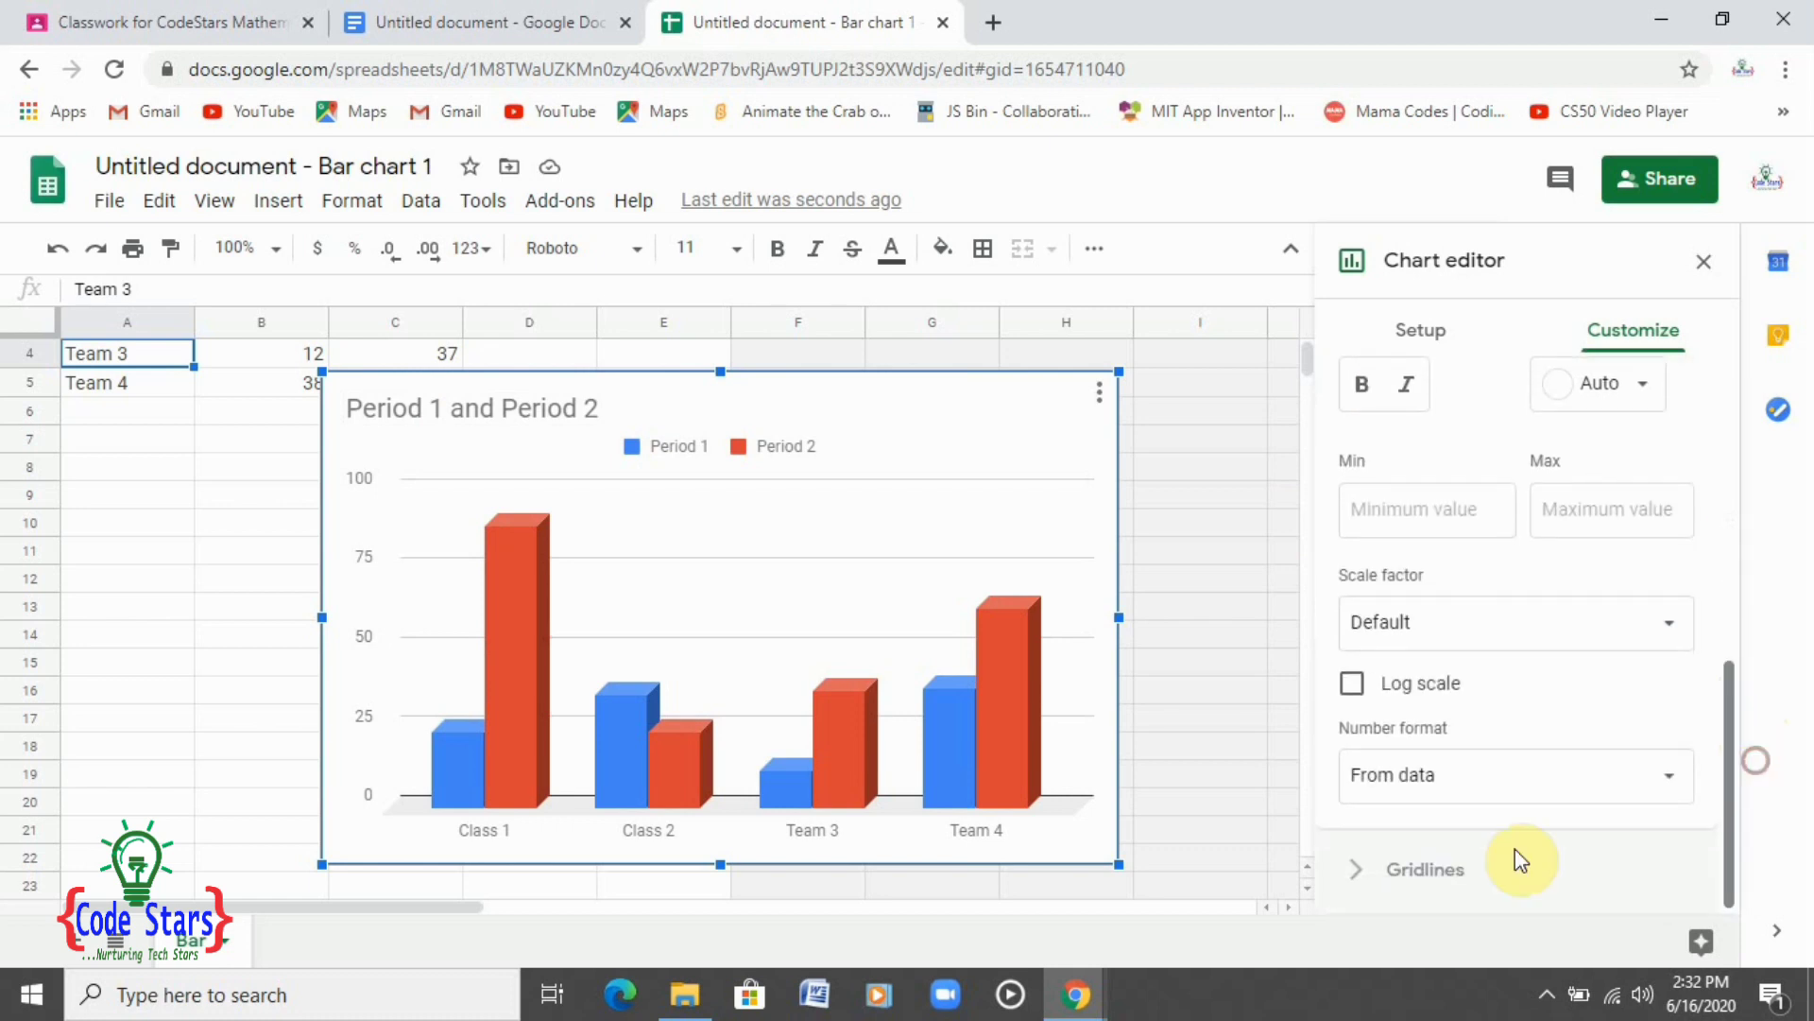
Try orange for the vertical axis's major gridlines and settle on dark red as their color
{"action": "left_click", "coordinate": [1433, 860]}
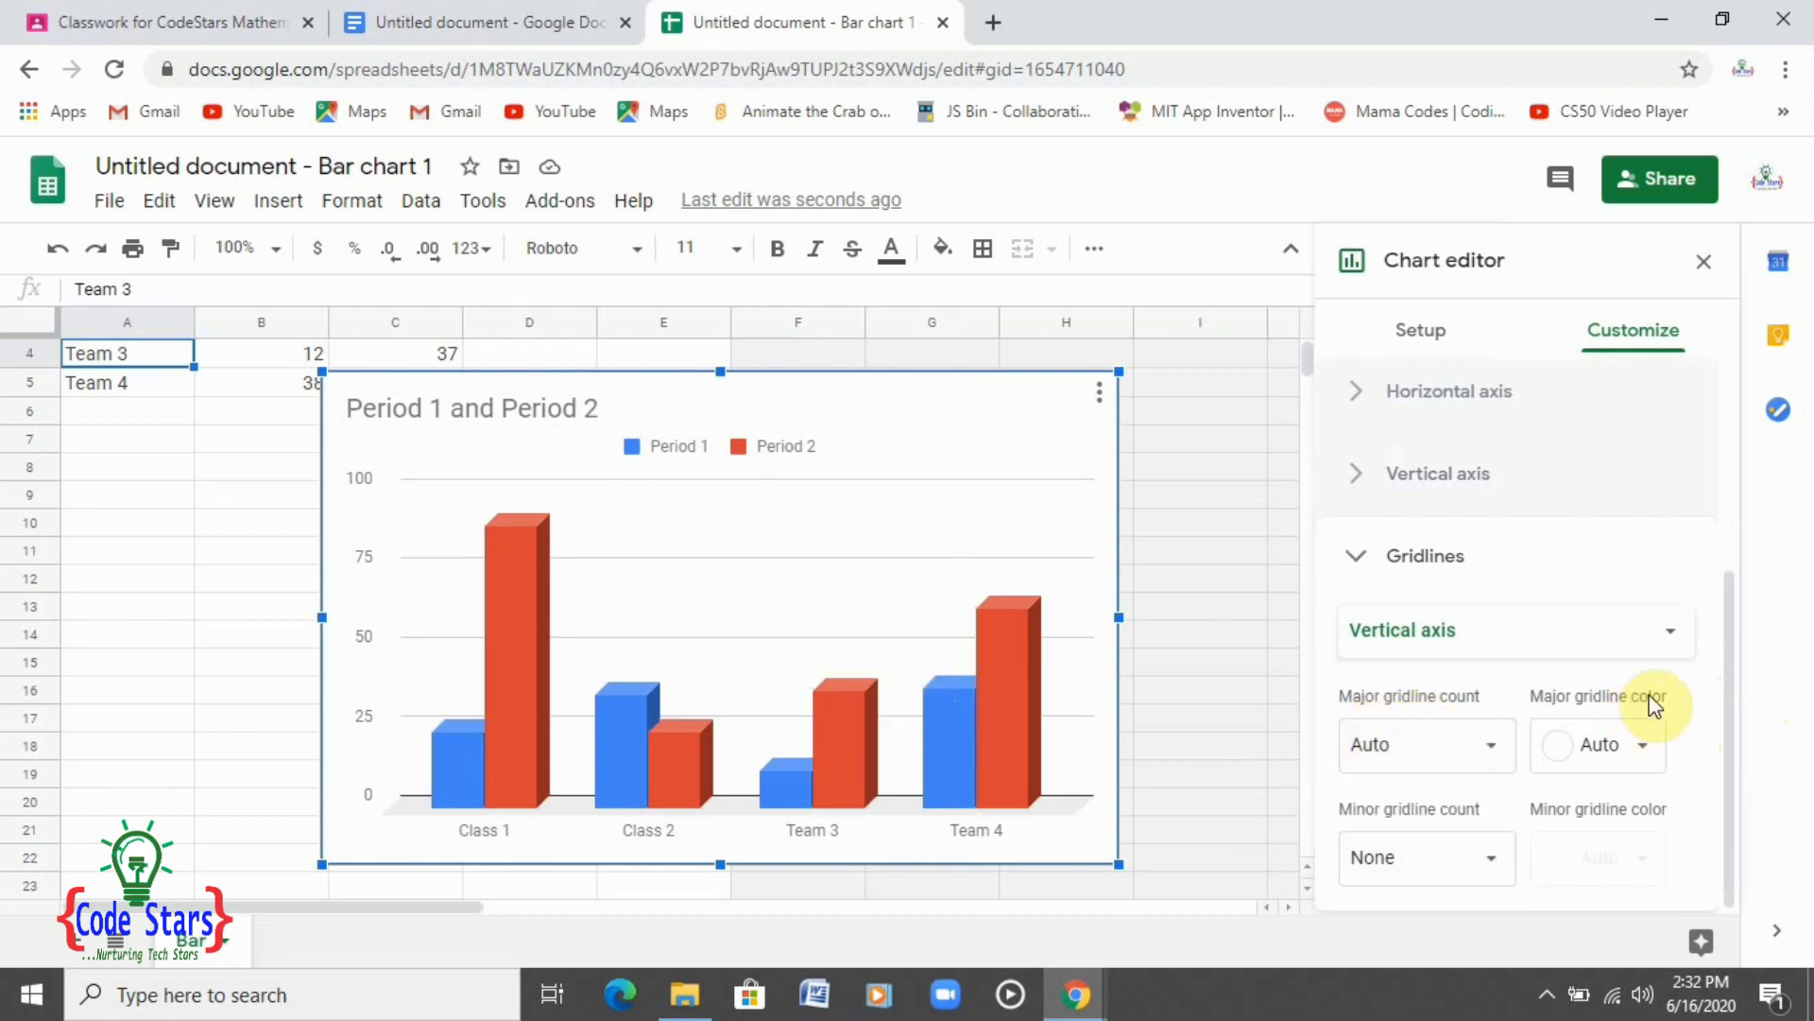
{"action": "left_click", "coordinate": [1639, 744]}
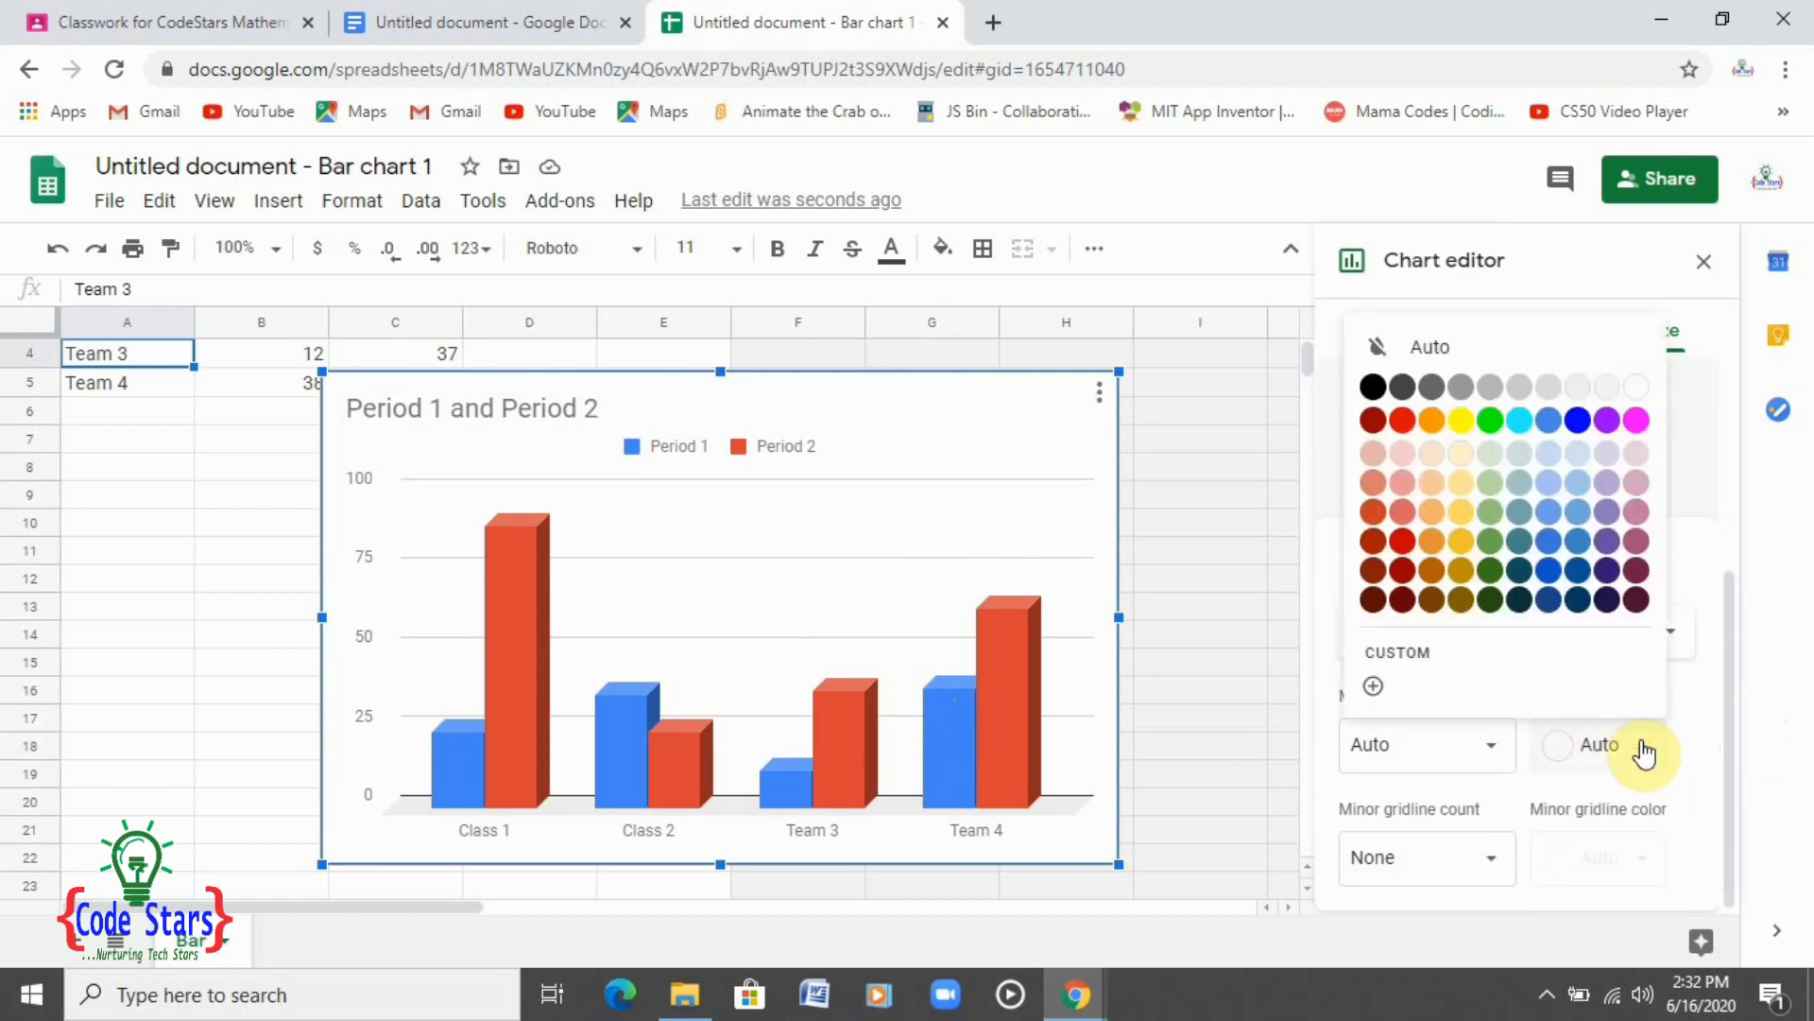
{"action": "left_click", "coordinate": [1429, 423]}
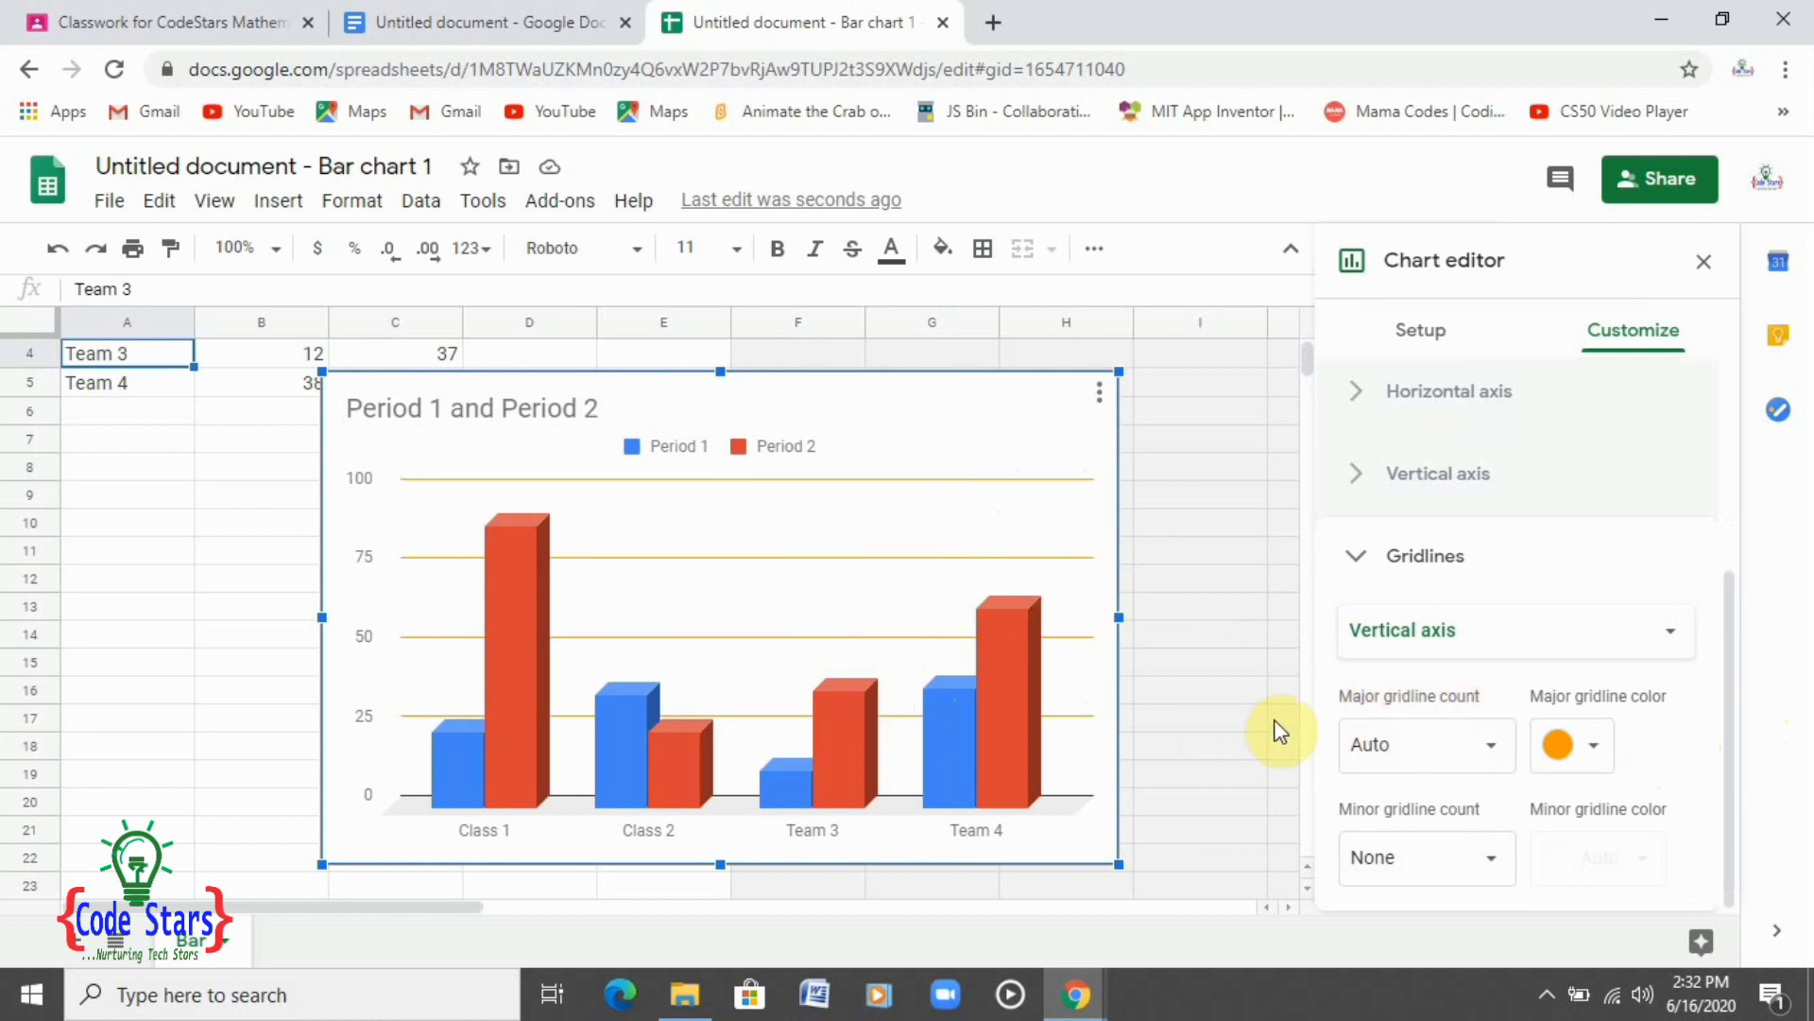
{"action": "left_click", "coordinate": [1592, 753]}
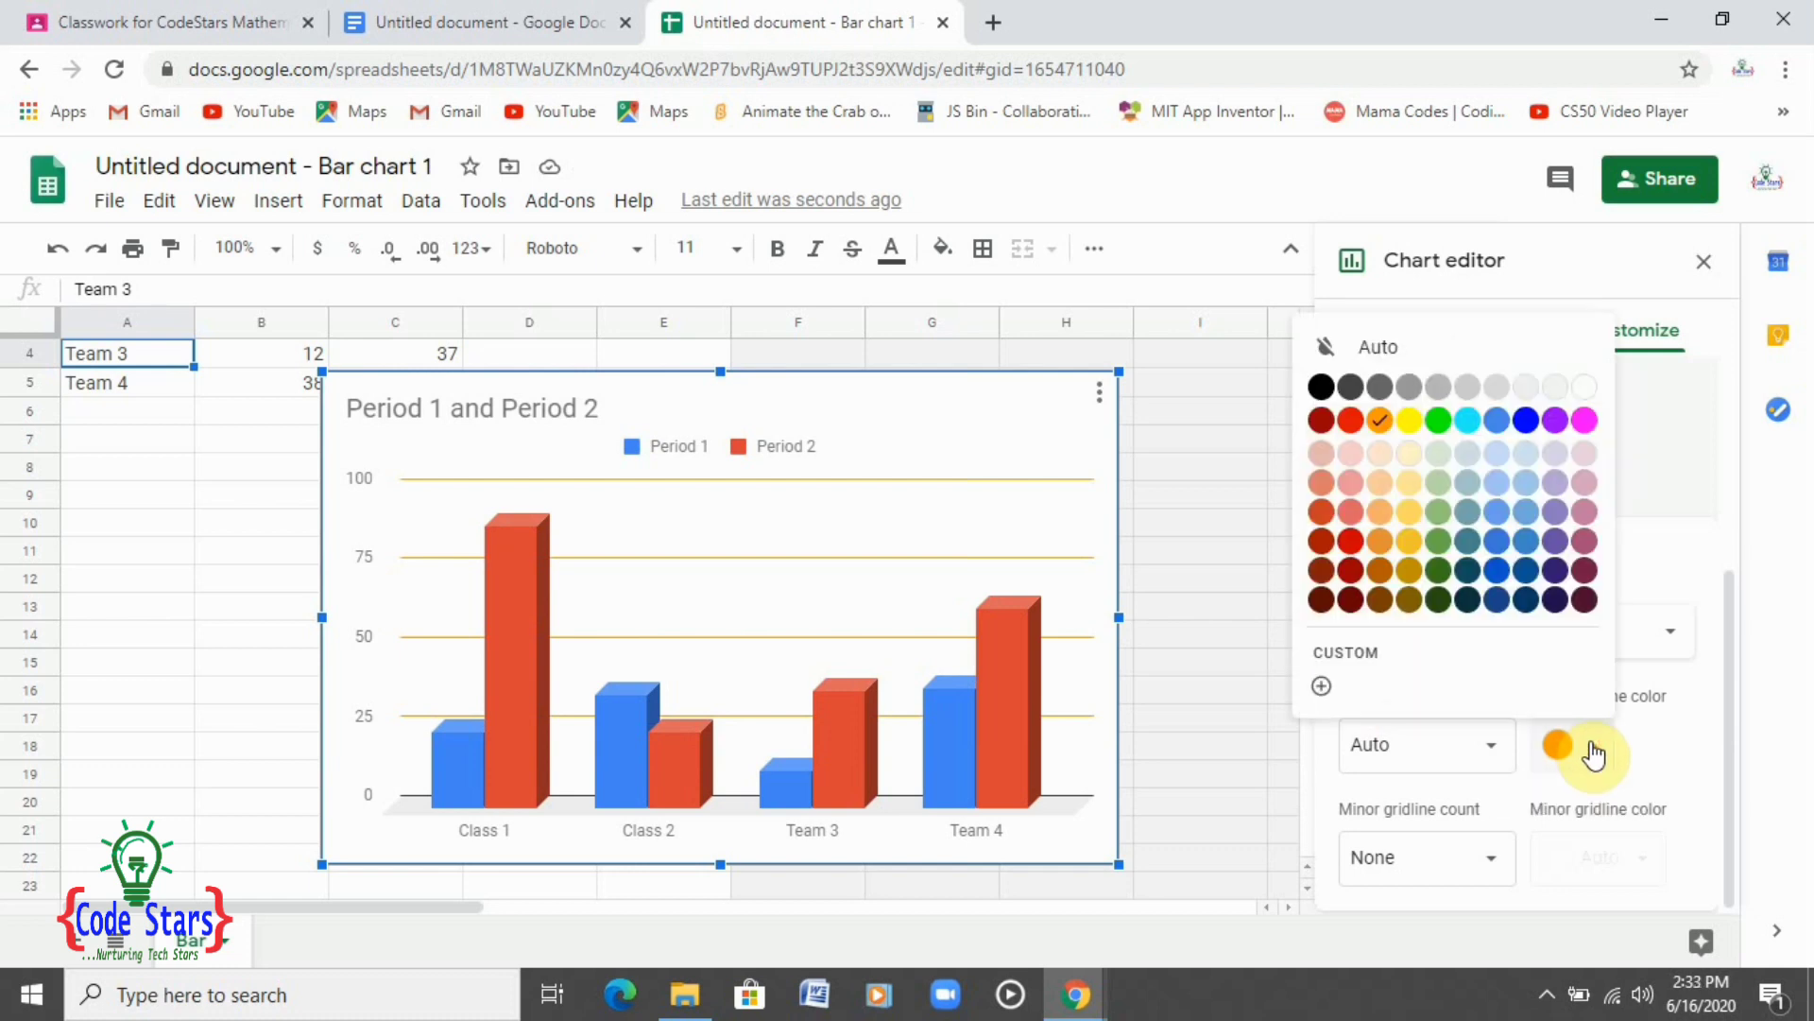
{"action": "left_click", "coordinate": [1317, 424]}
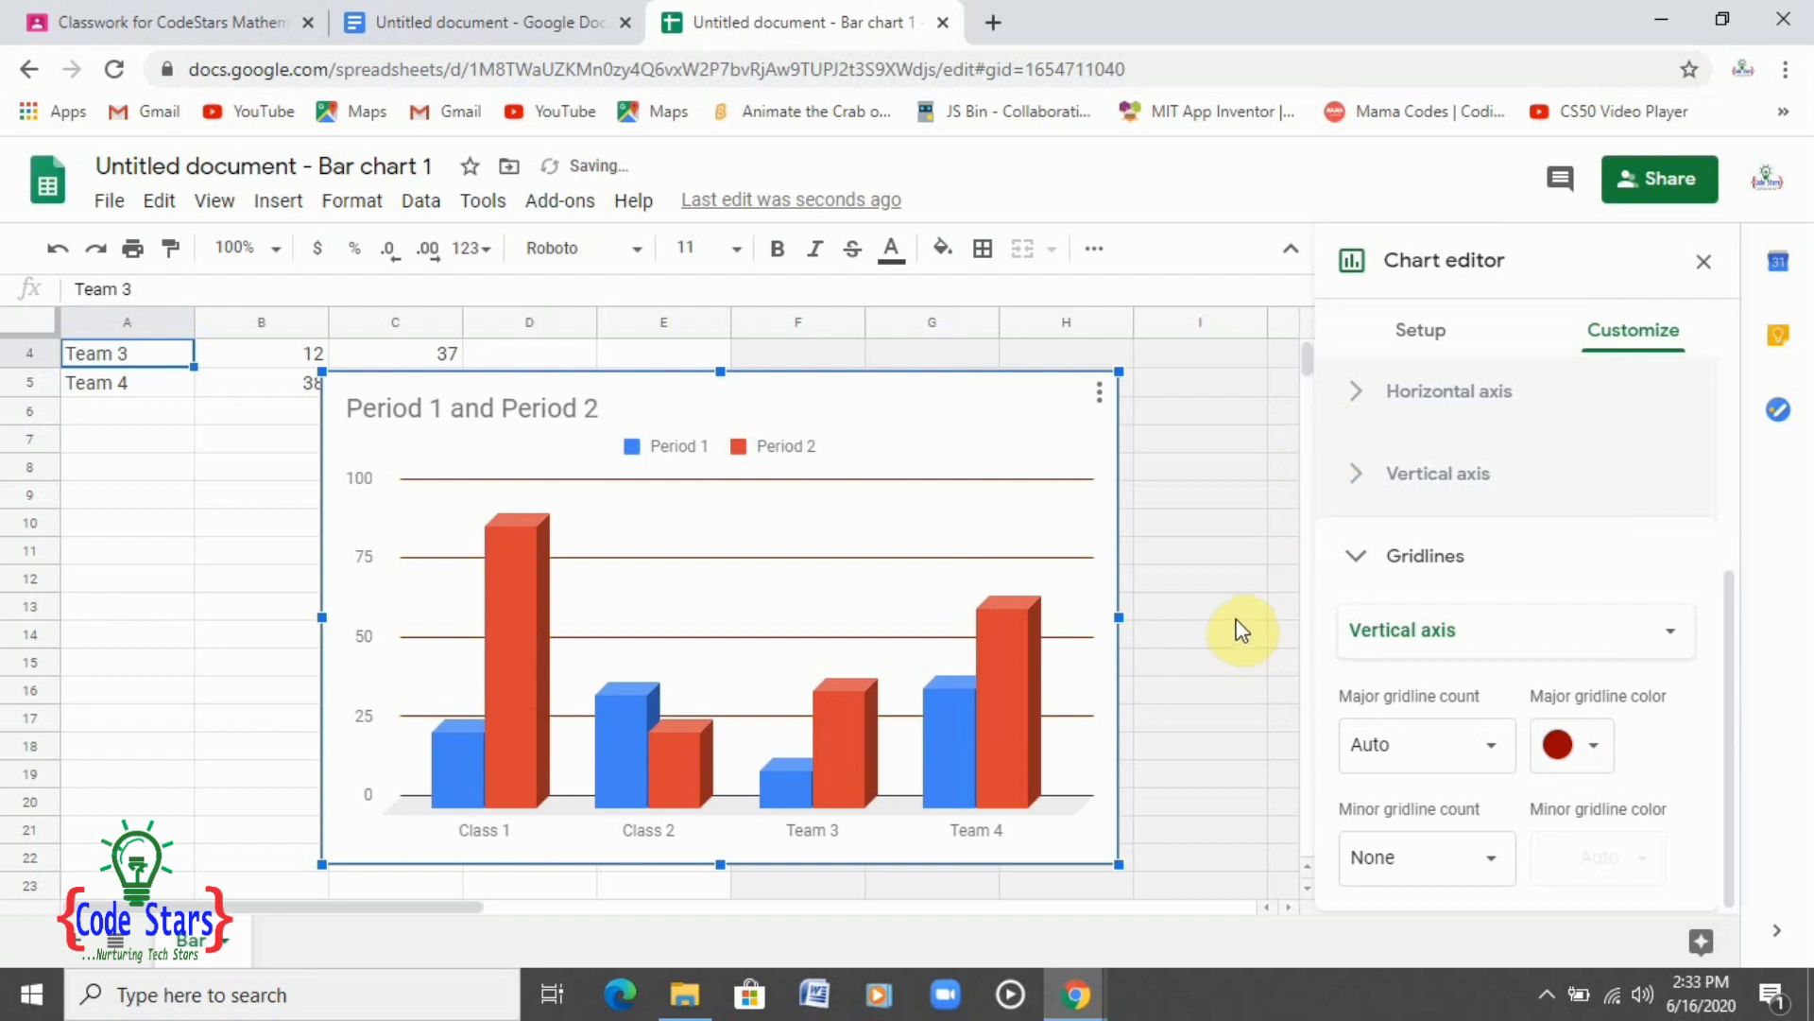
Examine the column chart's legend options together with the Period 1 and Period 2 source data
{"action": "left_click", "coordinate": [782, 455]}
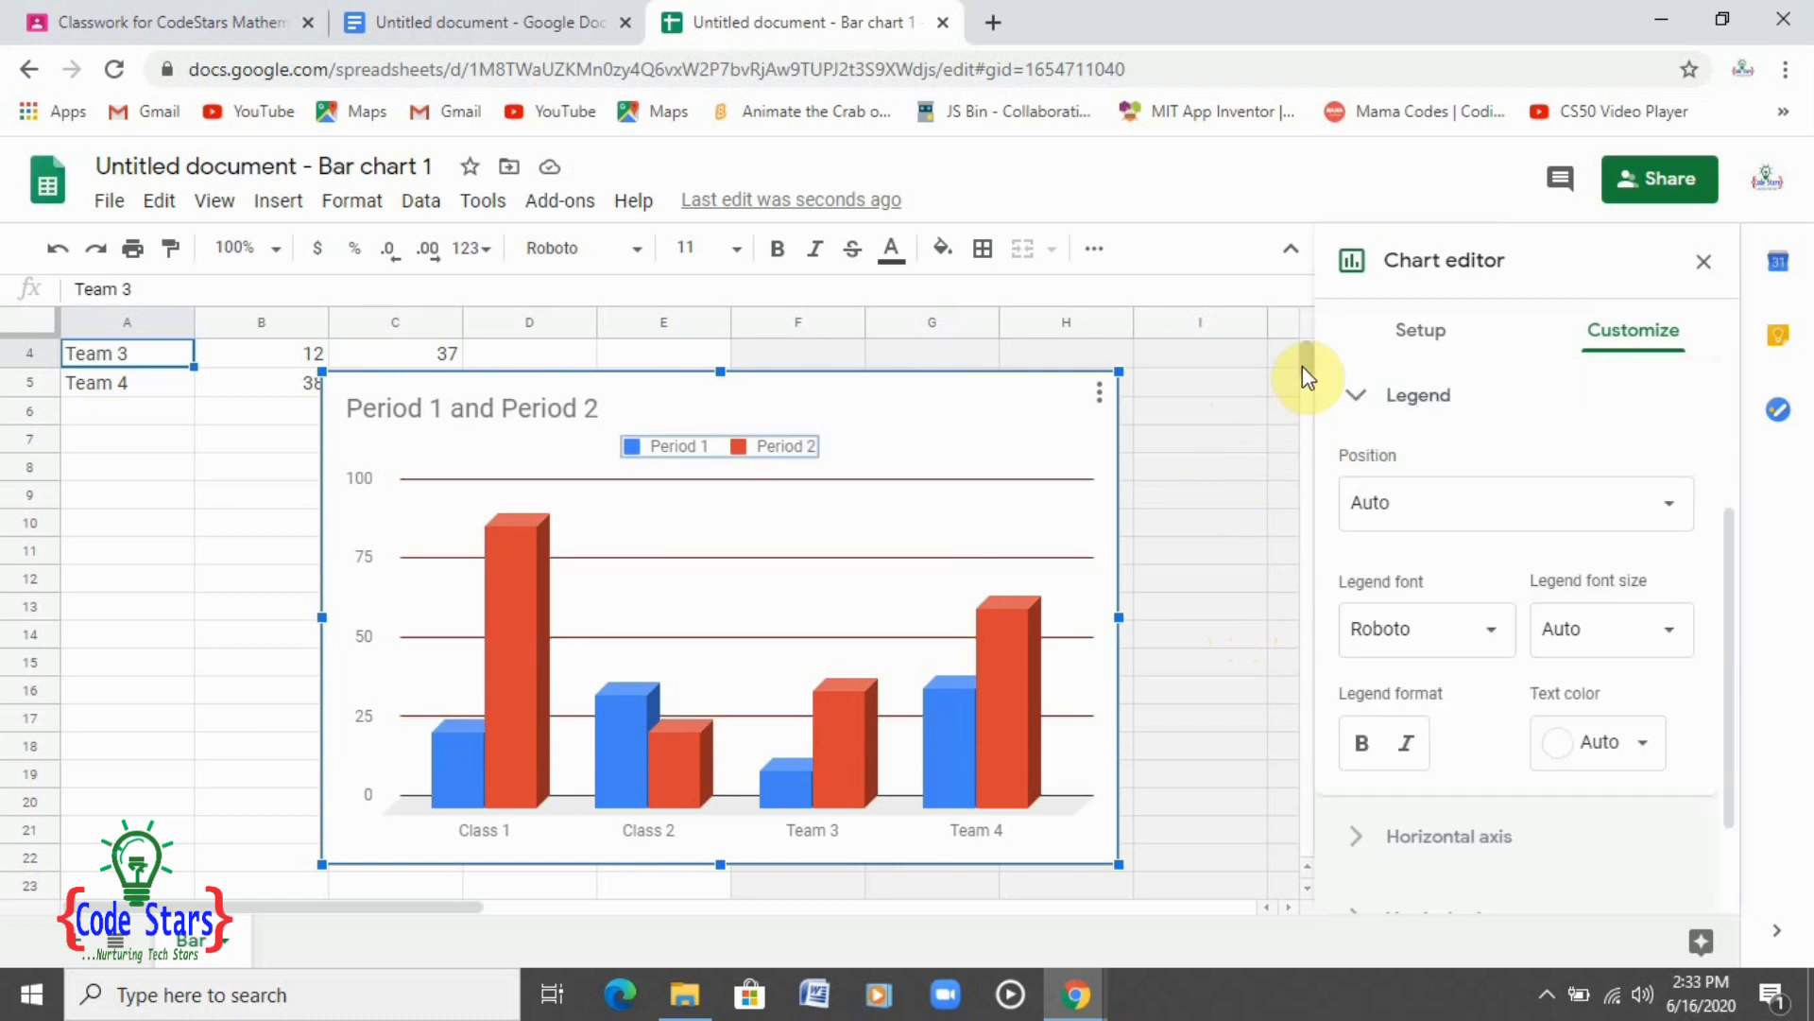
{"action": "left_click_drag", "start_coordinate": [1306, 377], "coordinate": [1319, 349]}
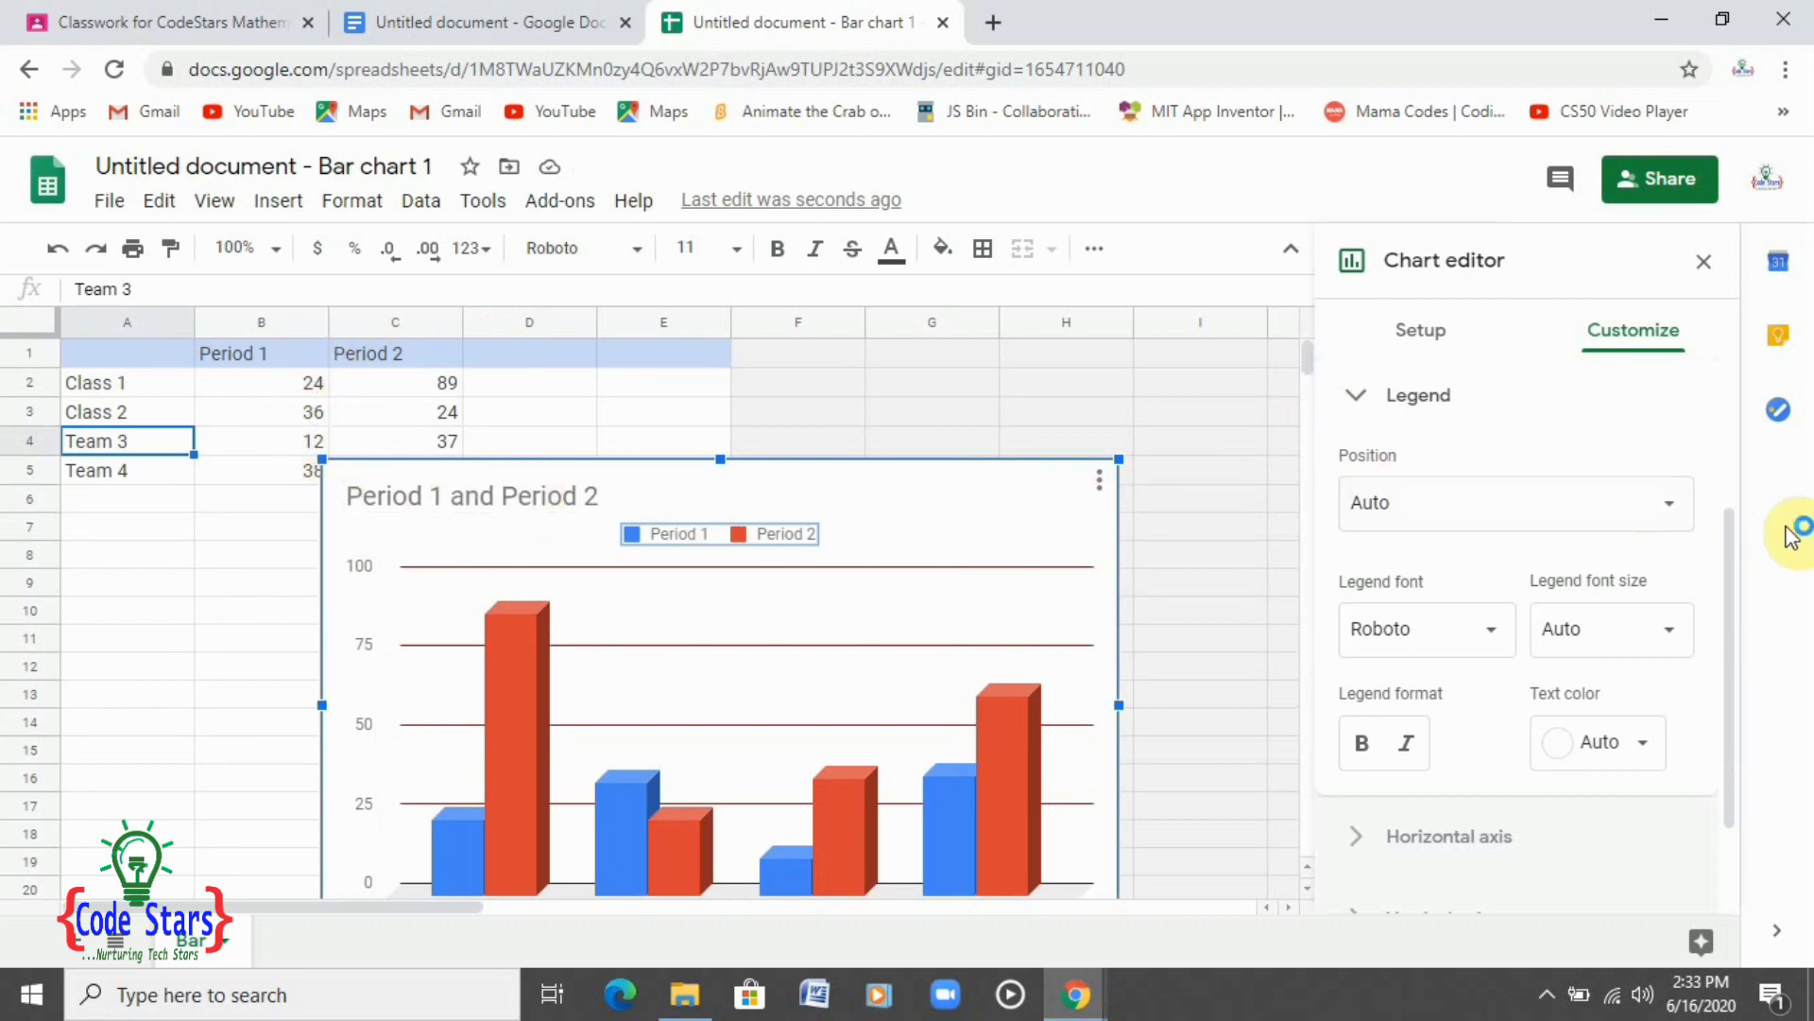
{"action": "left_click_drag", "start_coordinate": [1729, 593], "coordinate": [1718, 654]}
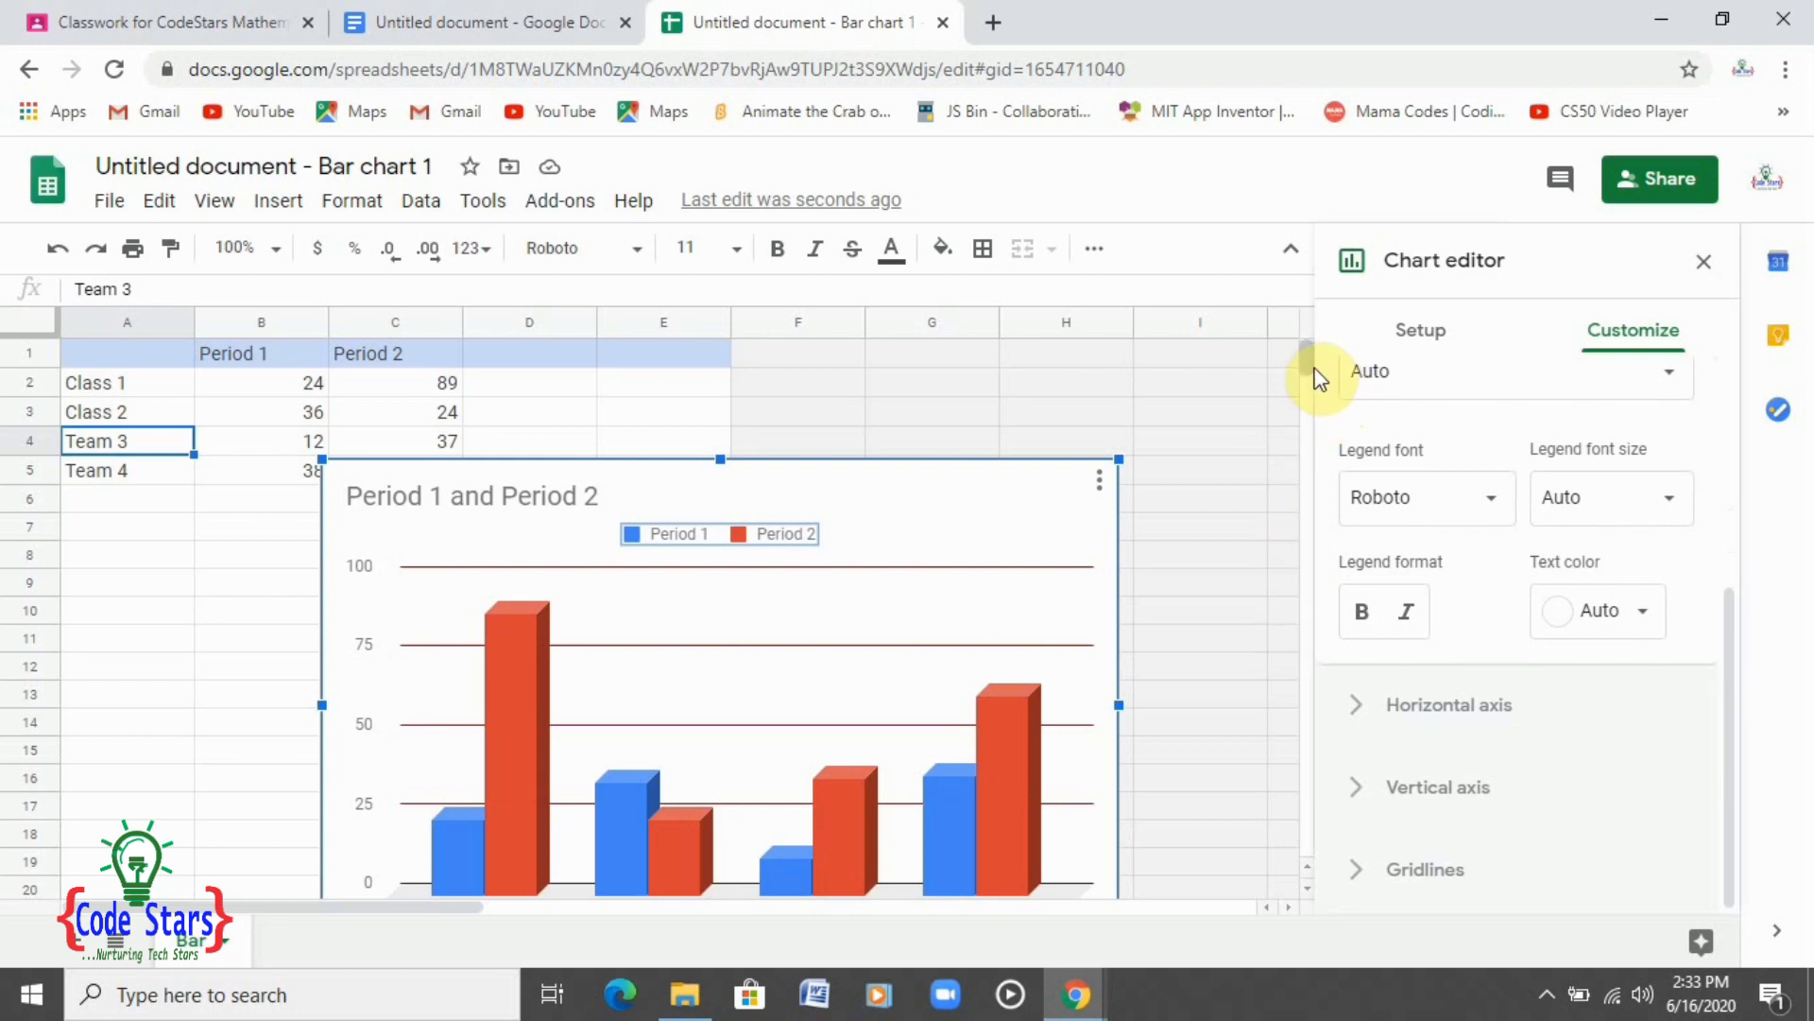
{"action": "mouse_move", "coordinate": [1320, 378]}
{"action": "left_mouse_down"}
{"action": "mouse_move", "coordinate": [1308, 416]}
{"action": "mouse_move", "coordinate": [1308, 348]}
{"action": "left_mouse_up"}
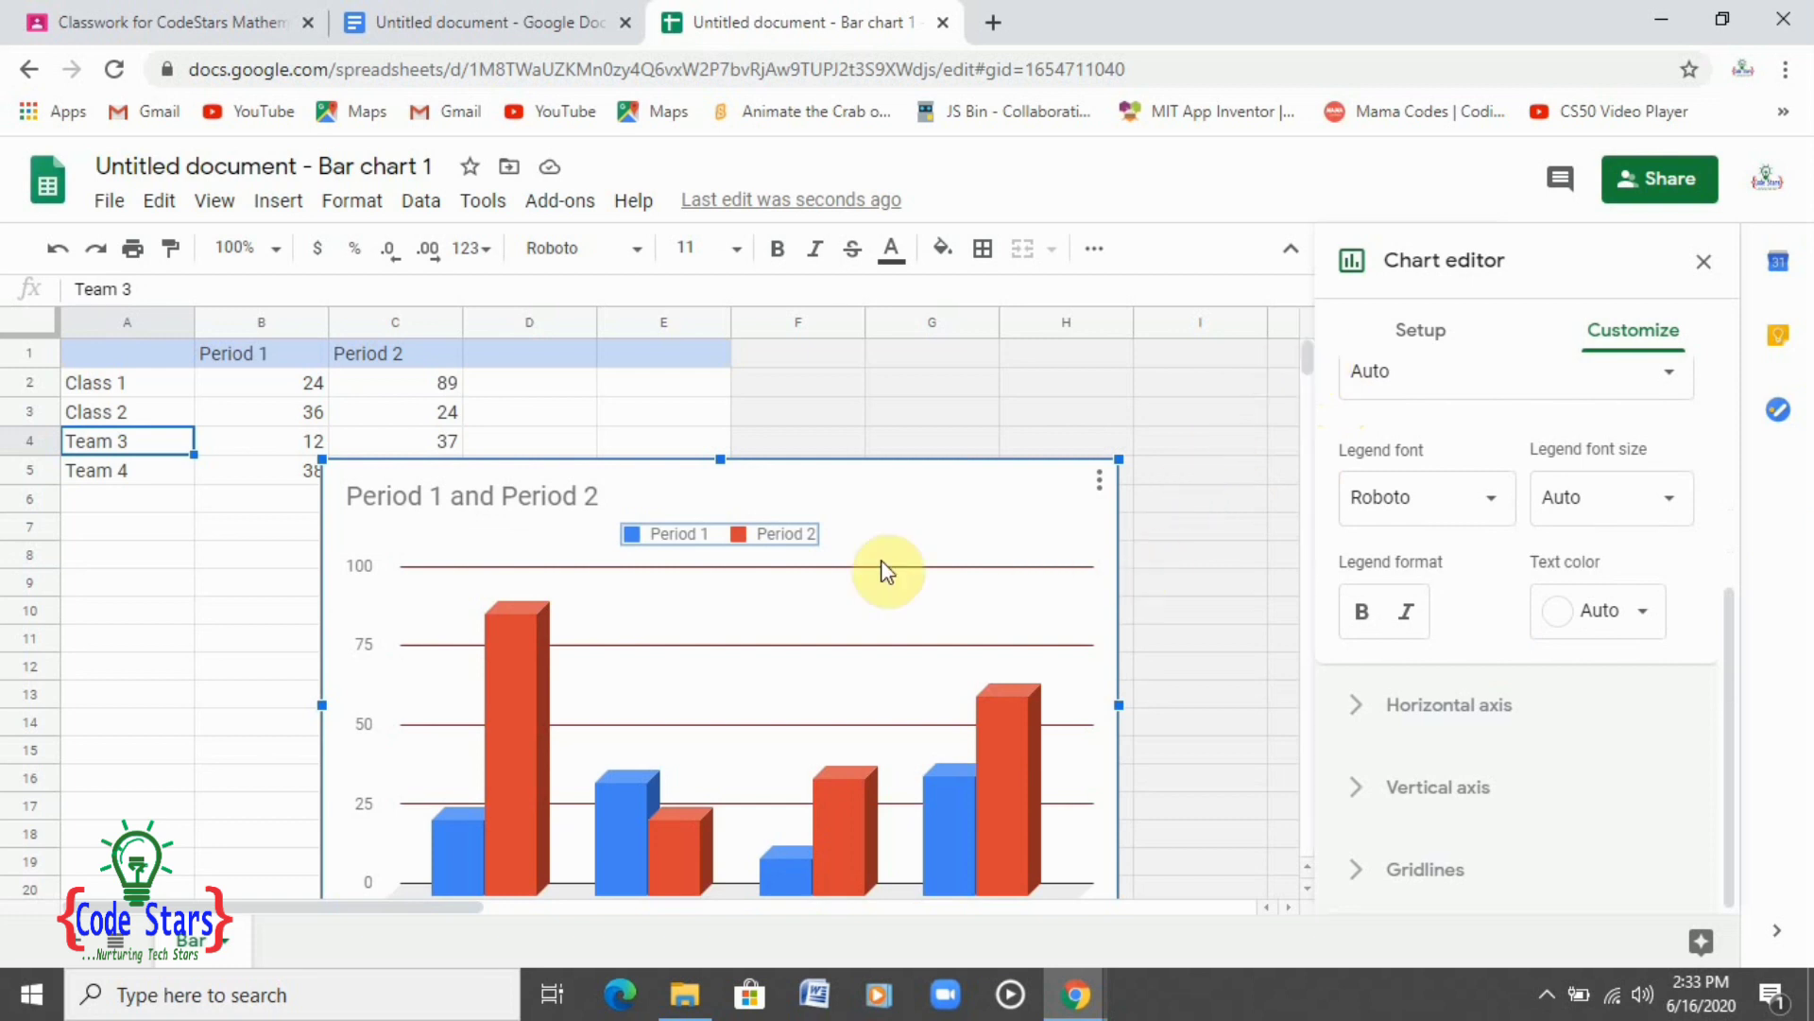
Switch to the Google Docs lesson note and update its rotated Points scored chart from the linked spreadsheet
{"action": "left_click", "coordinate": [536, 26]}
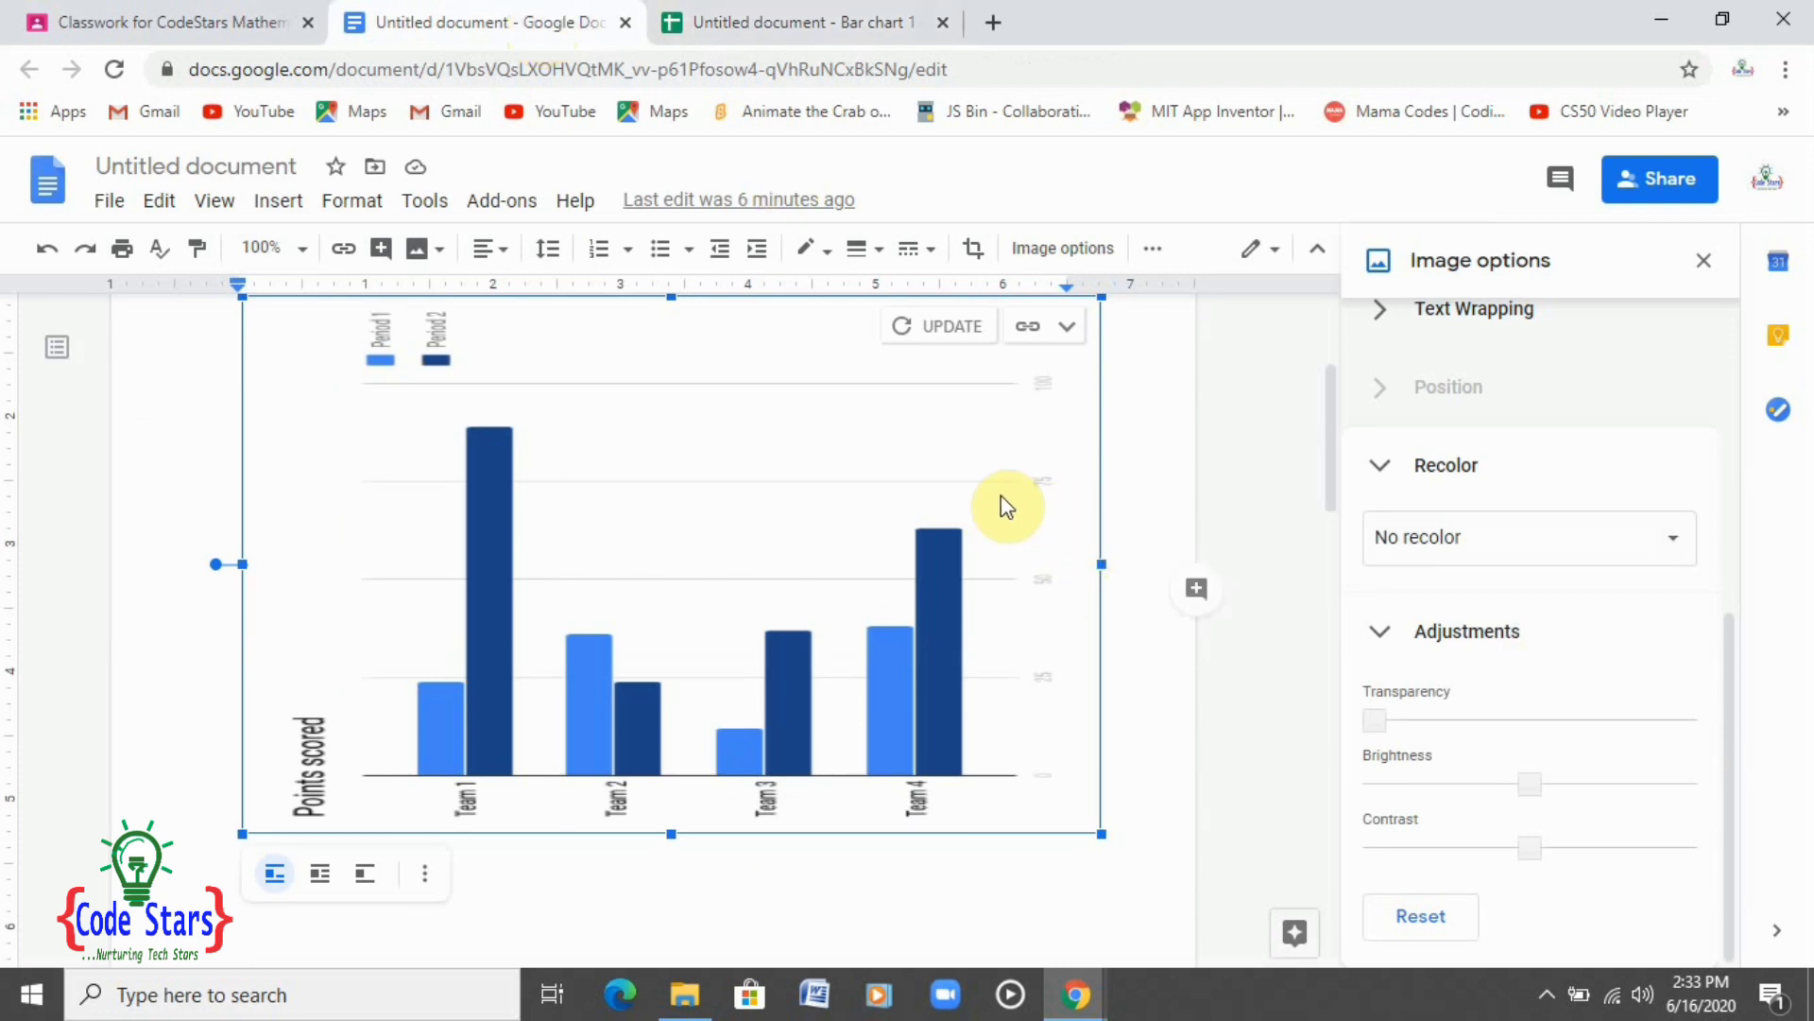
{"action": "left_click", "coordinate": [1154, 263]}
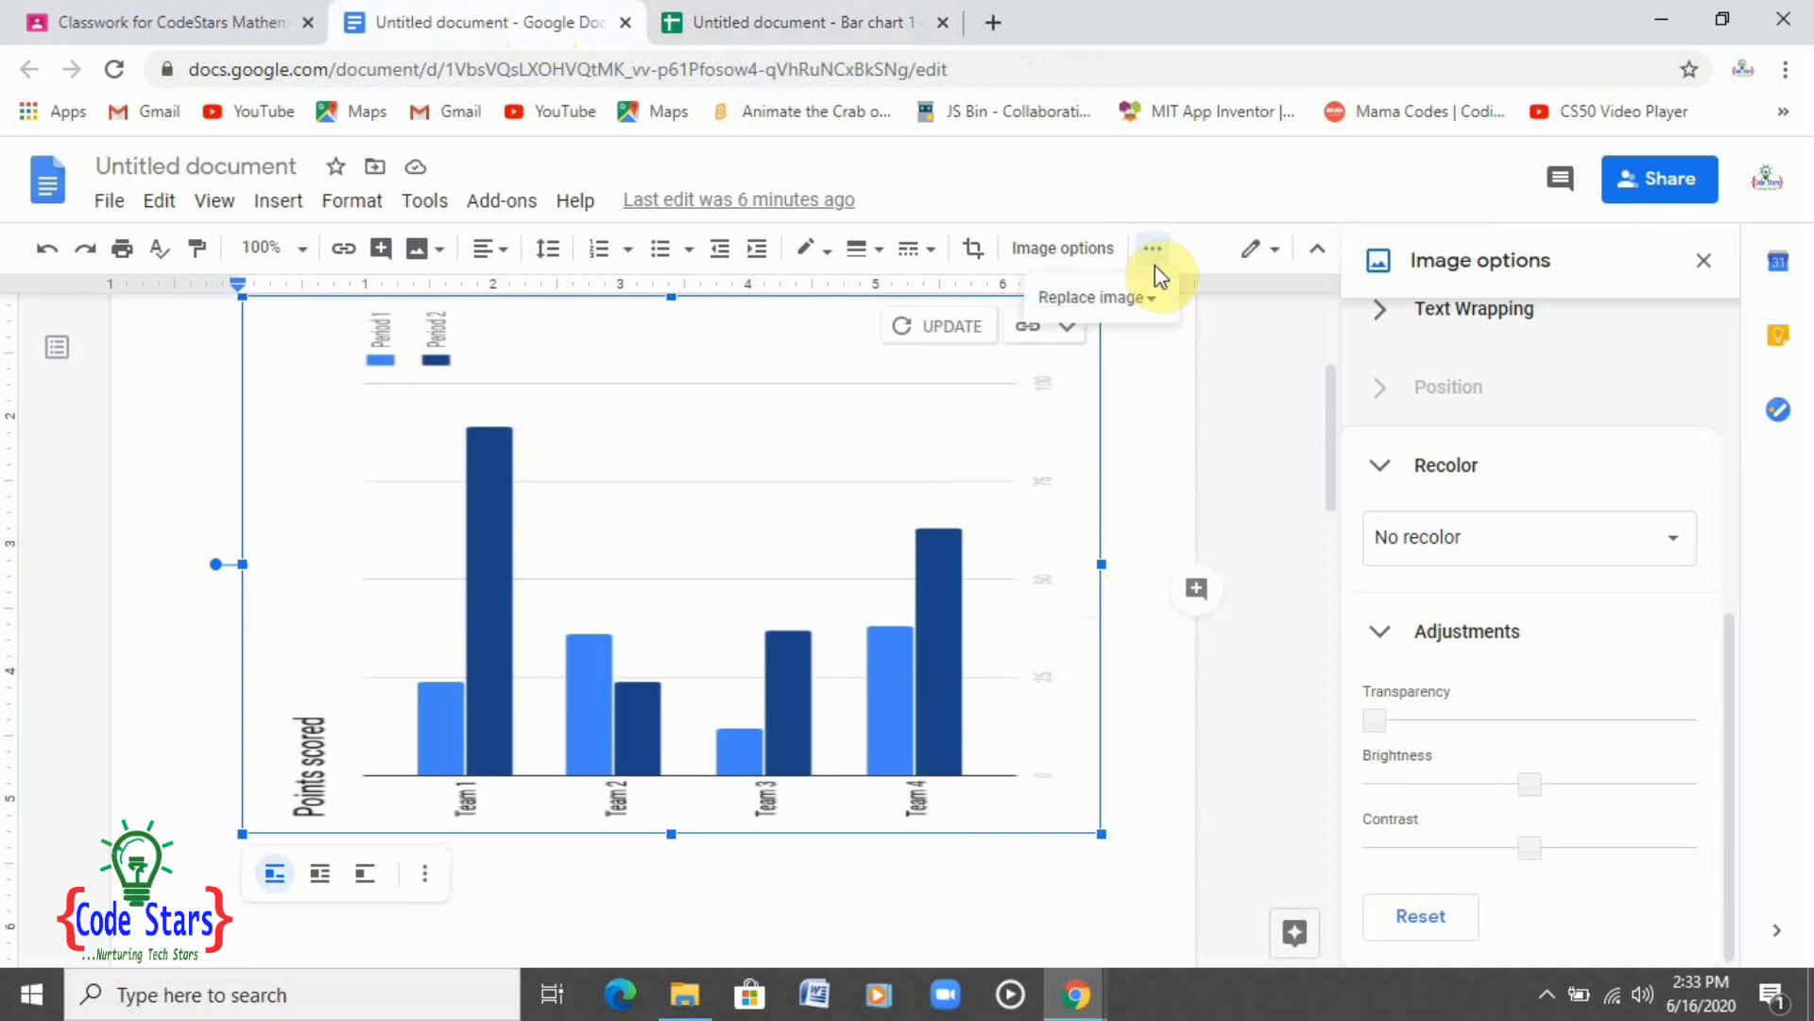
{"action": "left_click", "coordinate": [1151, 308]}
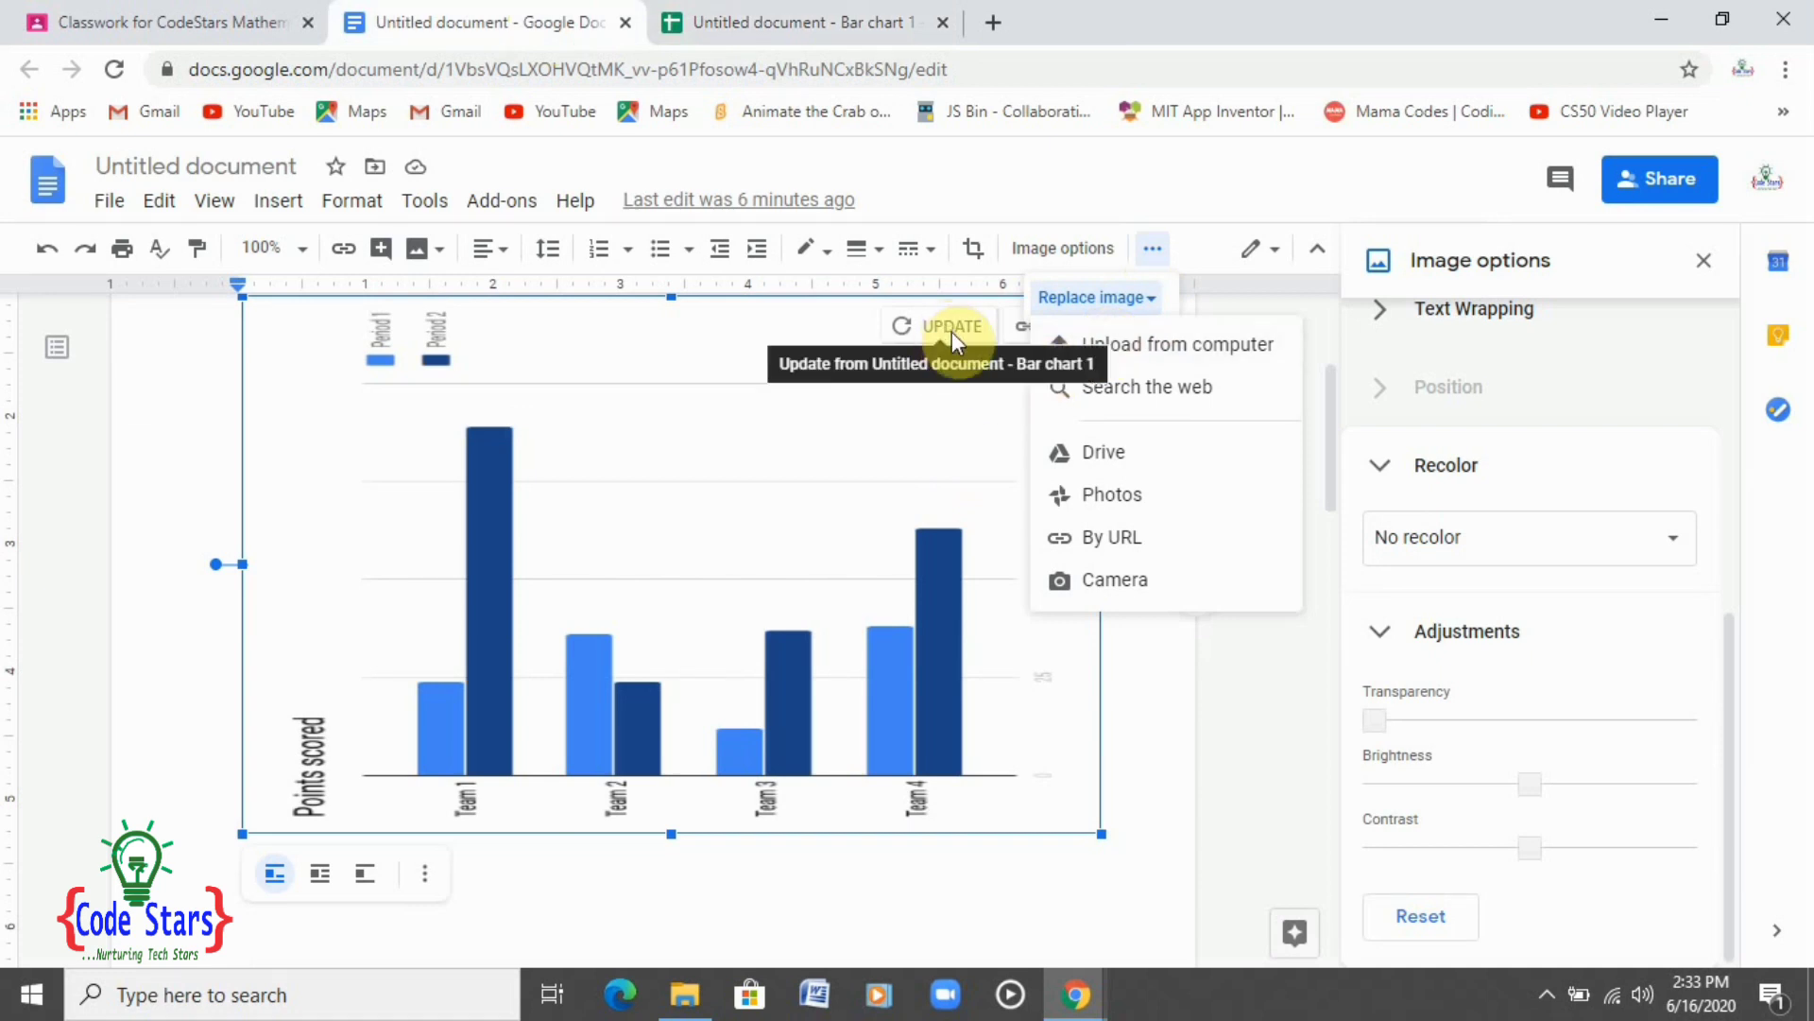
{"action": "left_click", "coordinate": [962, 395]}
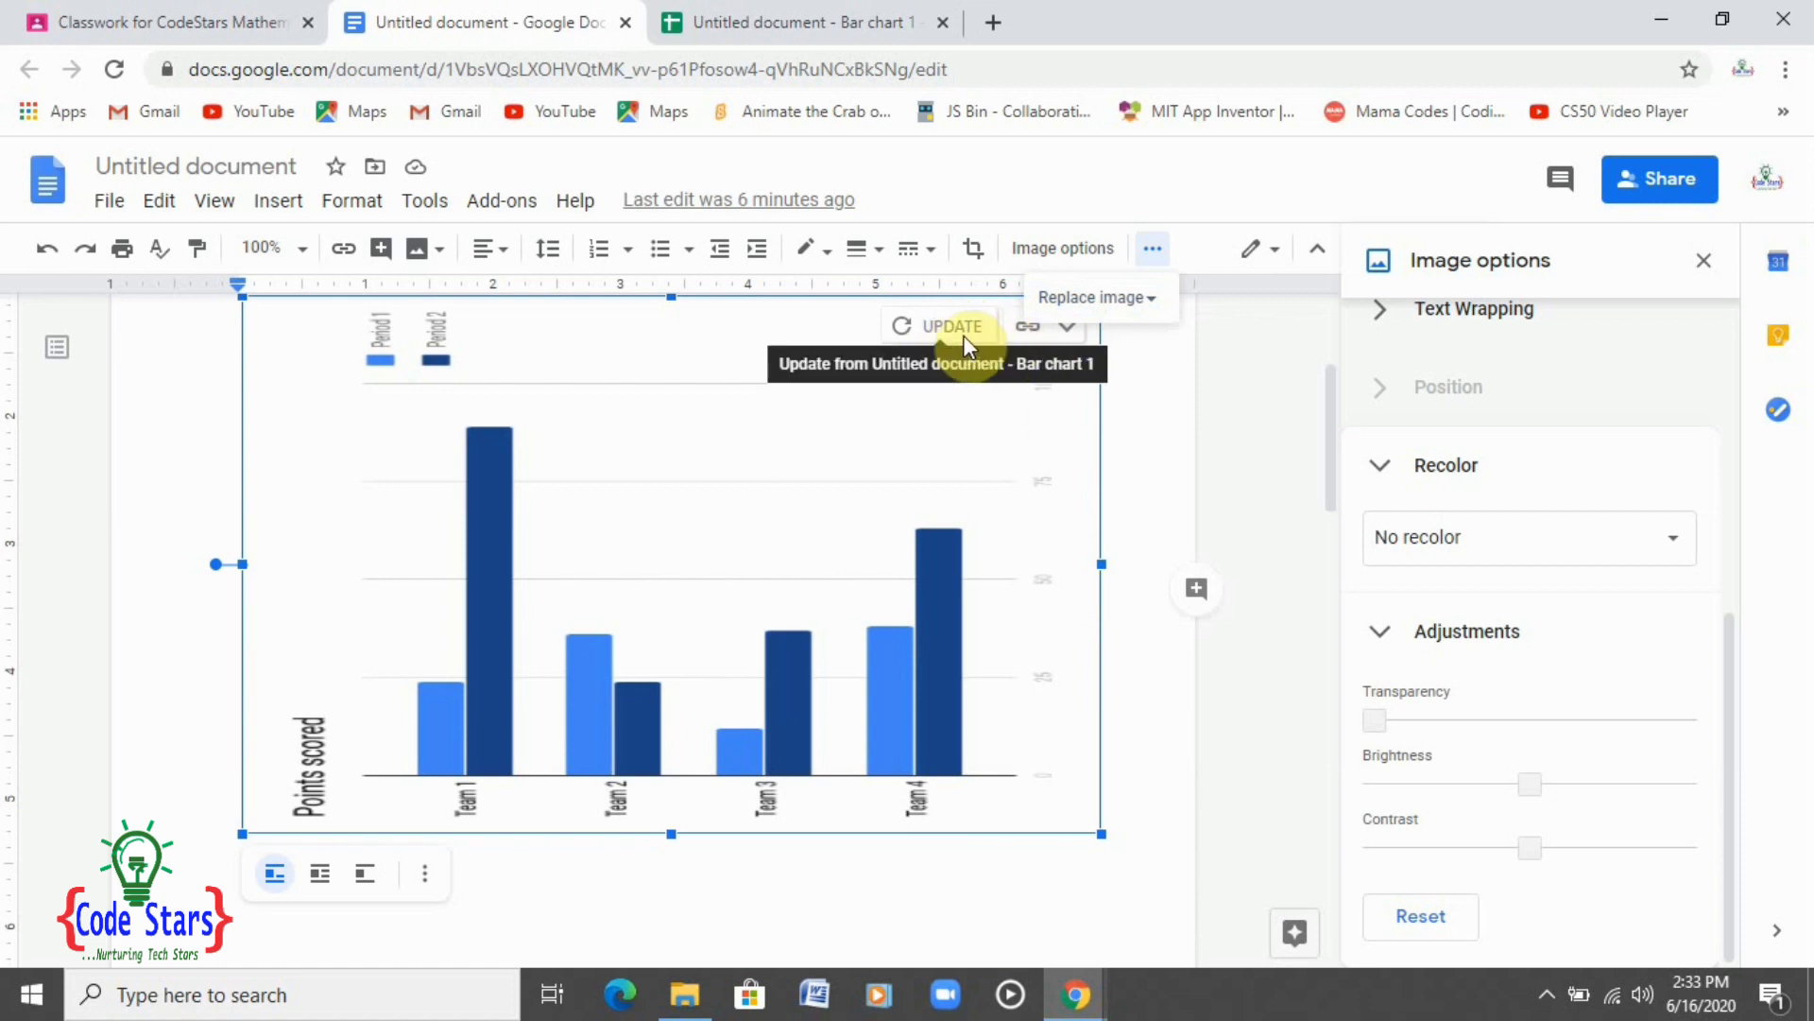
{"action": "left_click", "coordinate": [952, 327]}
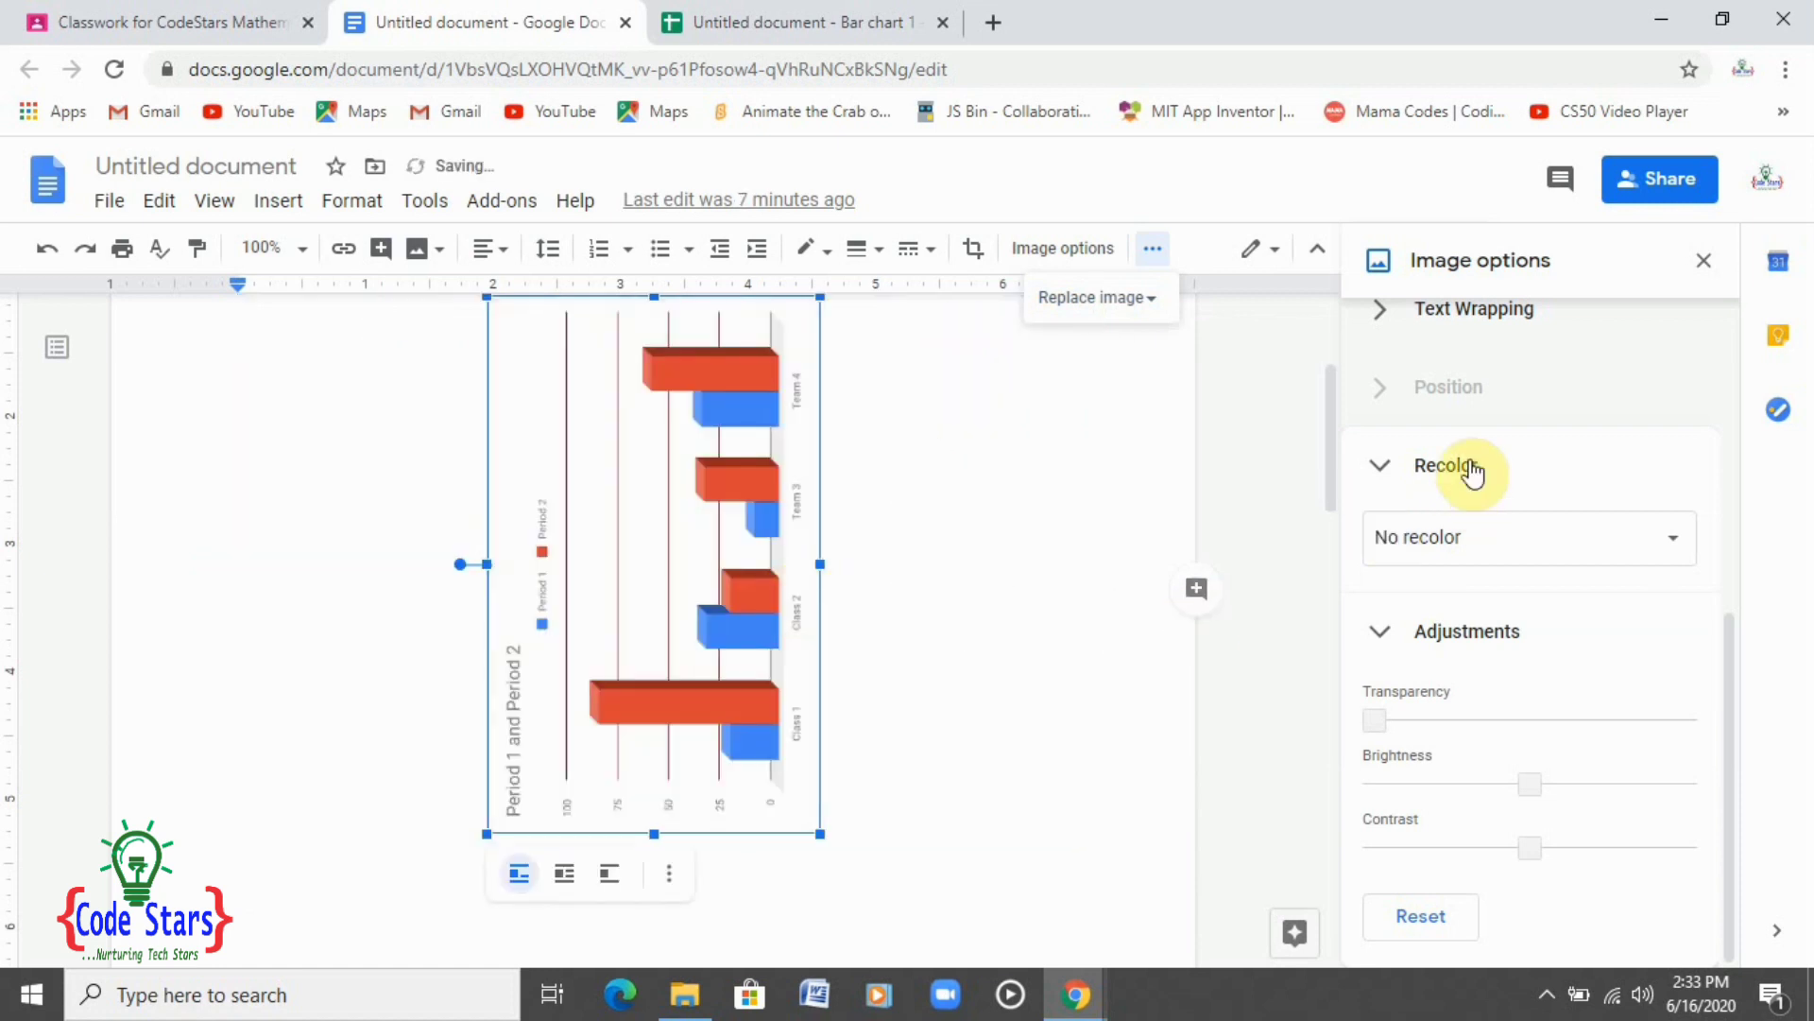
Rotate the updated chart in 90° increments until it stands upright, and enlarge it proportionally to about 5.13 by 3.18 in
{"action": "left_click_drag", "start_coordinate": [1732, 652], "coordinate": [1701, 487]}
{"action": "left_click", "coordinate": [1501, 603]}
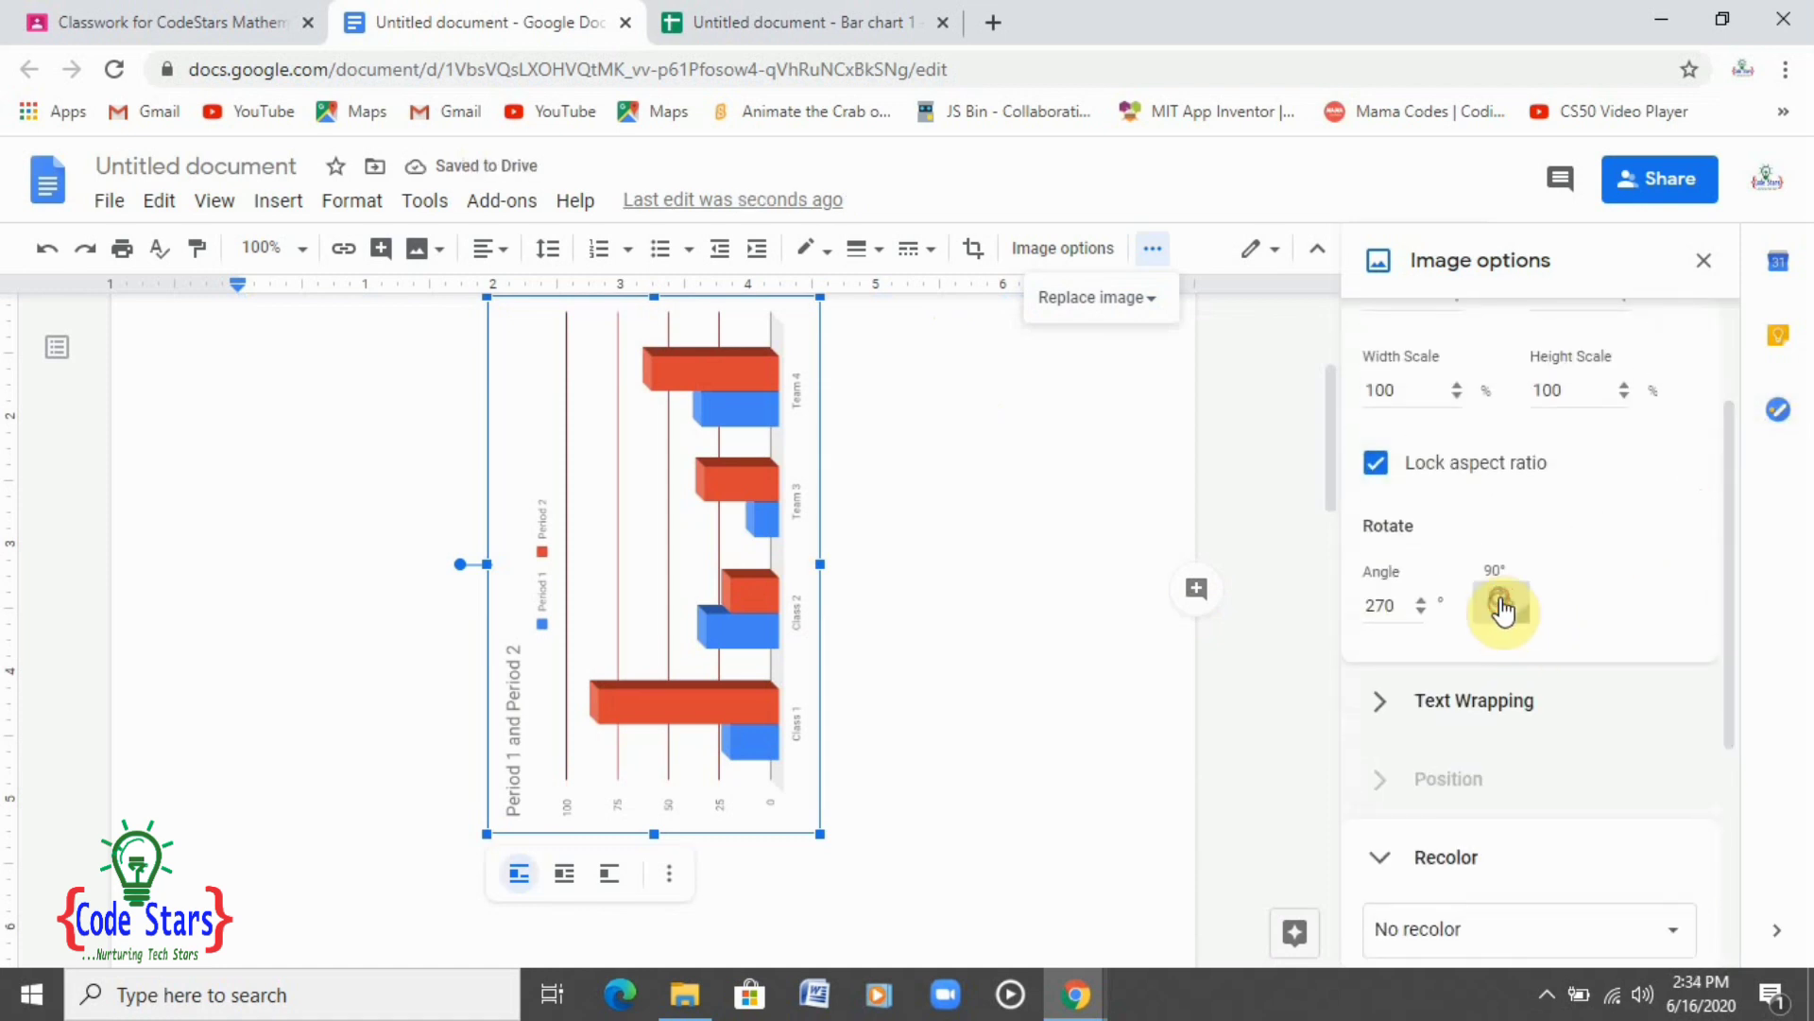
{"action": "left_click", "coordinate": [1501, 603]}
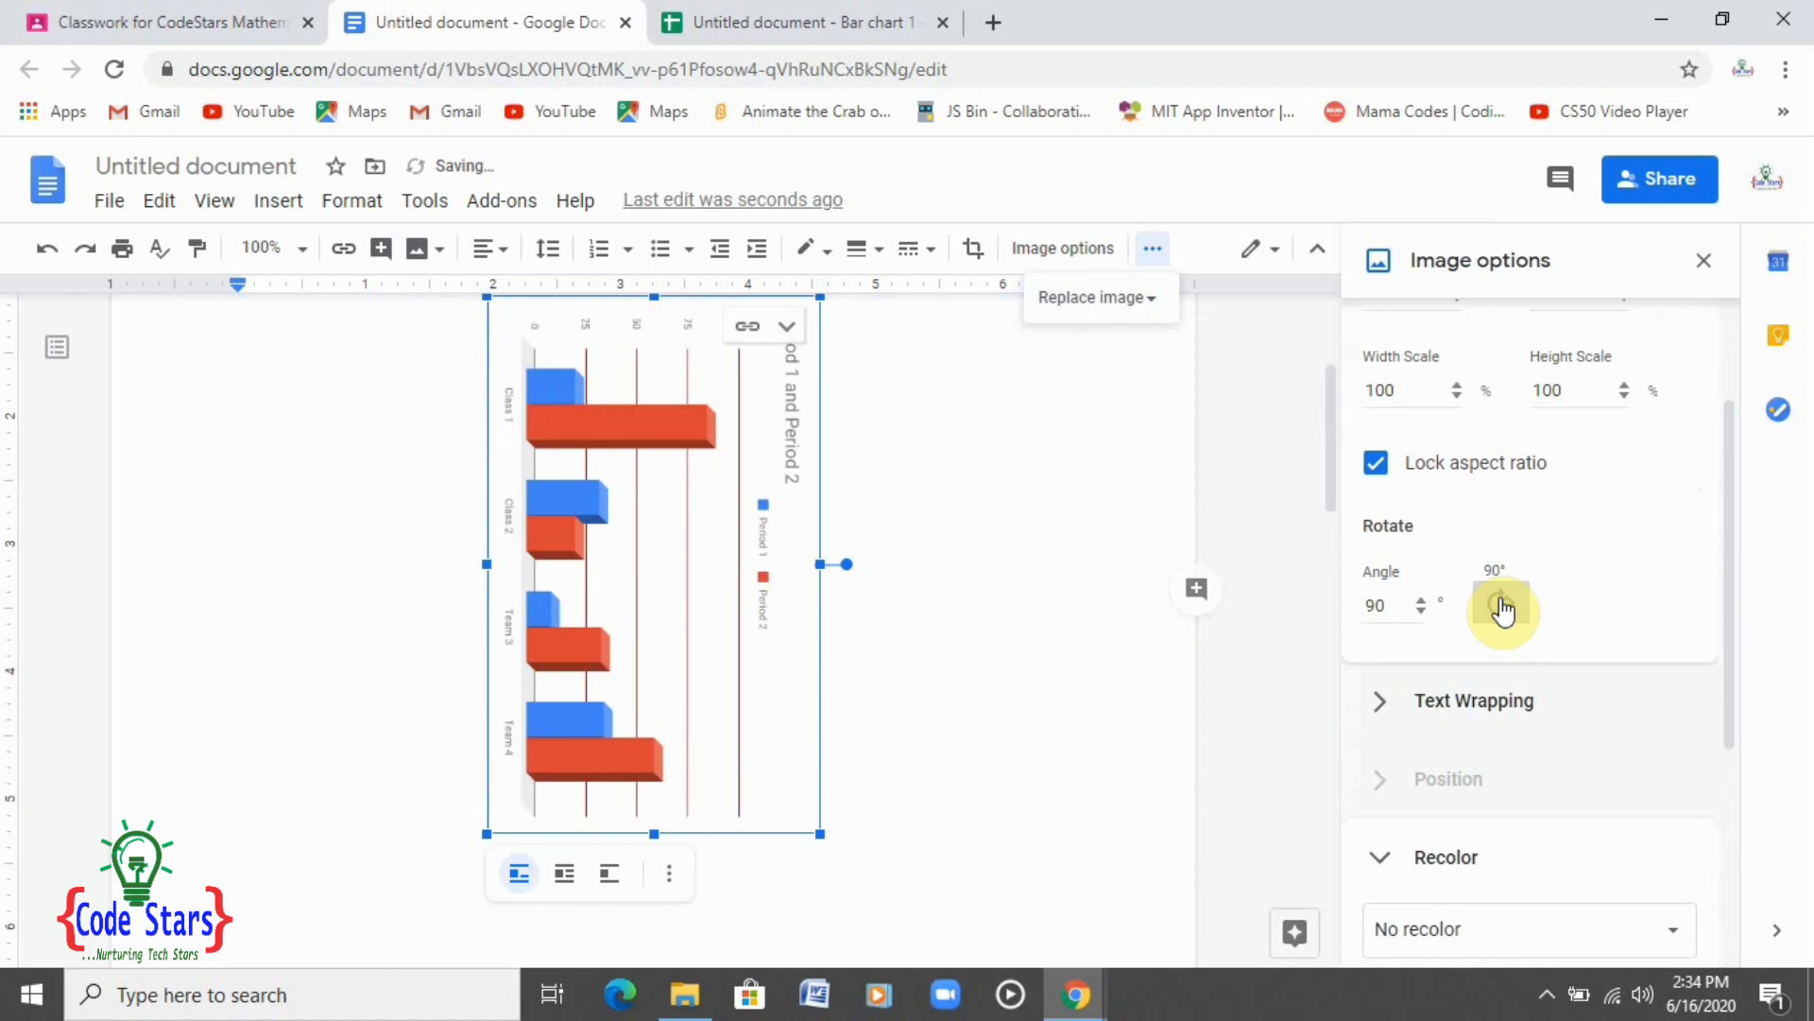
{"action": "left_click", "coordinate": [1500, 603]}
{"action": "left_click", "coordinate": [1501, 603]}
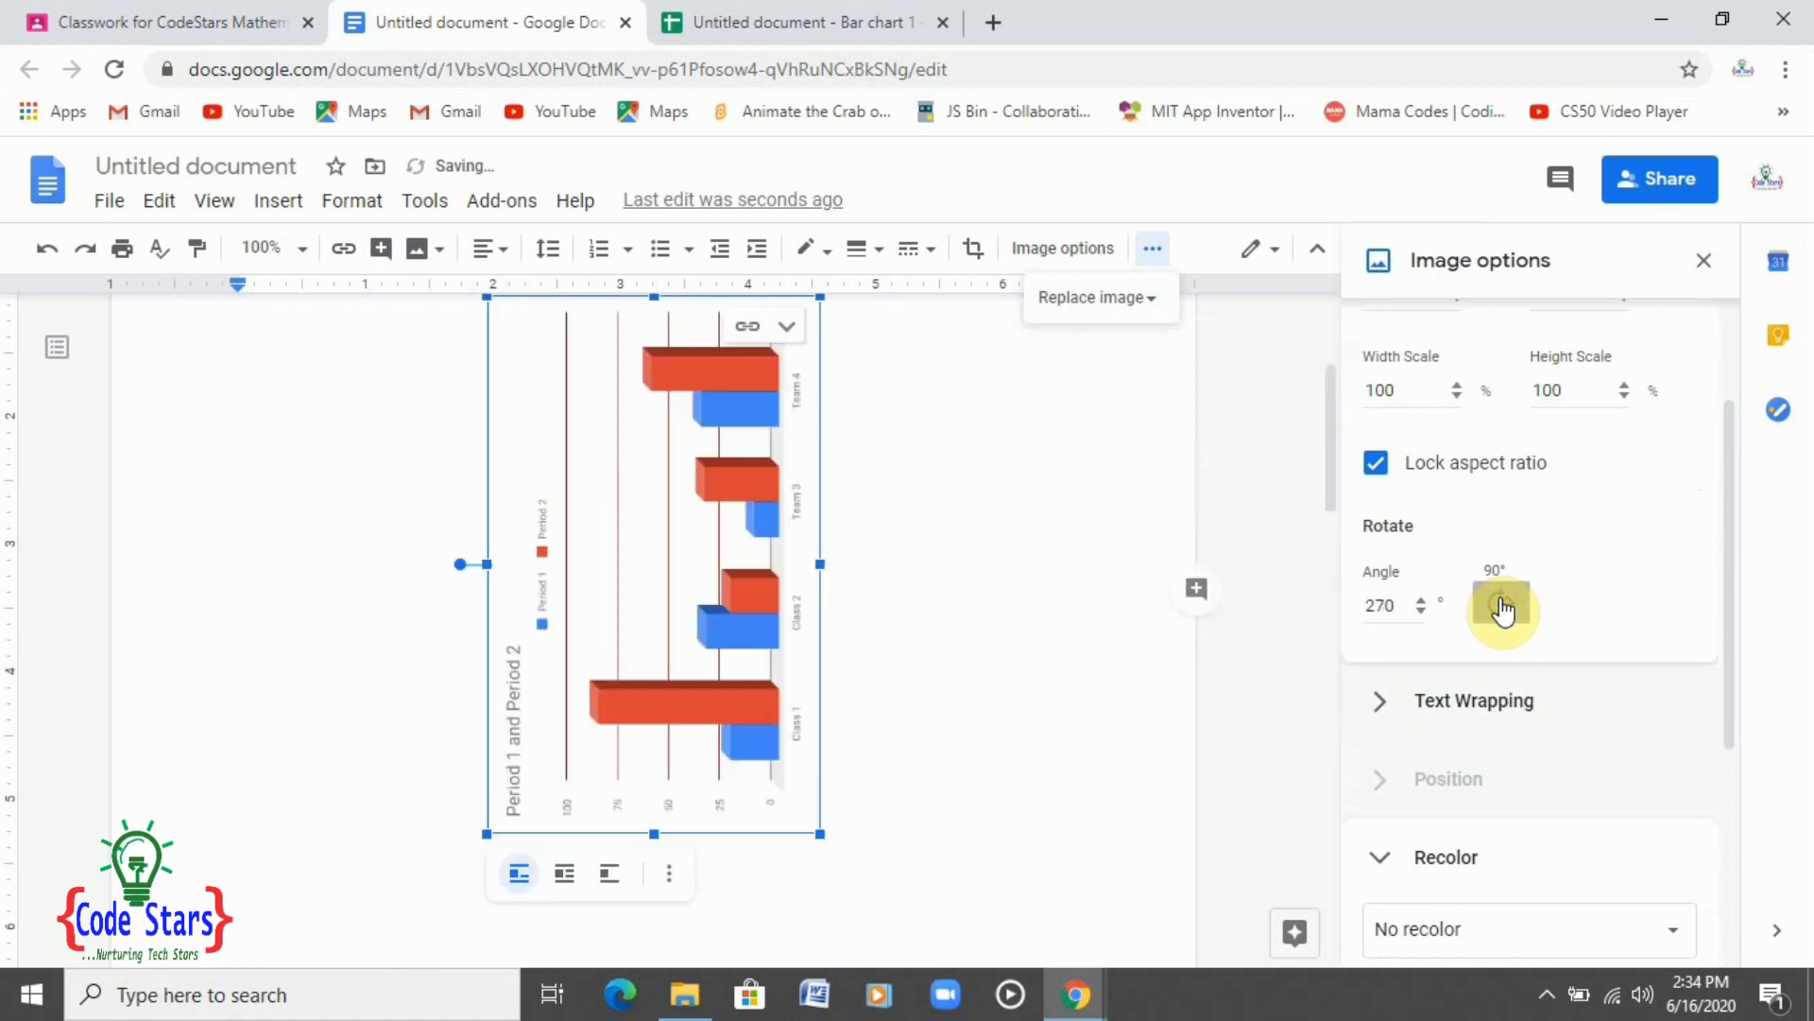
{"action": "left_click", "coordinate": [1501, 603]}
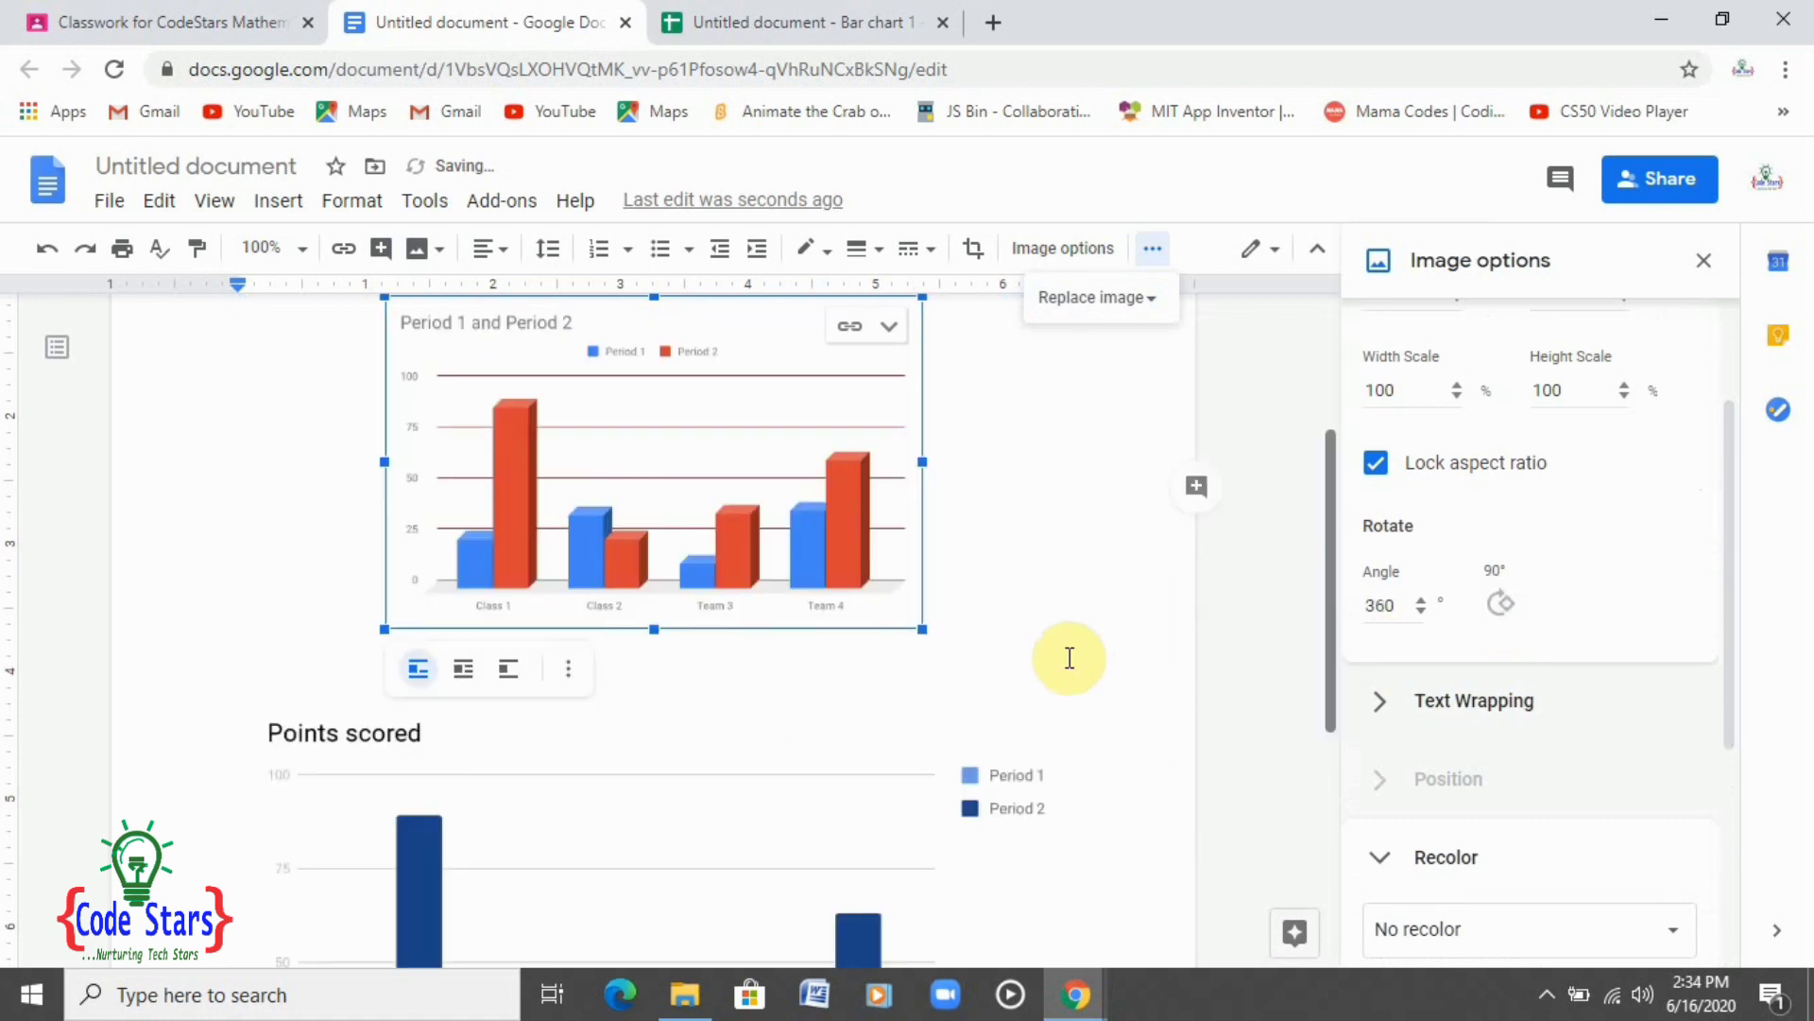
{"action": "left_click_drag", "start_coordinate": [920, 628], "coordinate": [976, 696]}
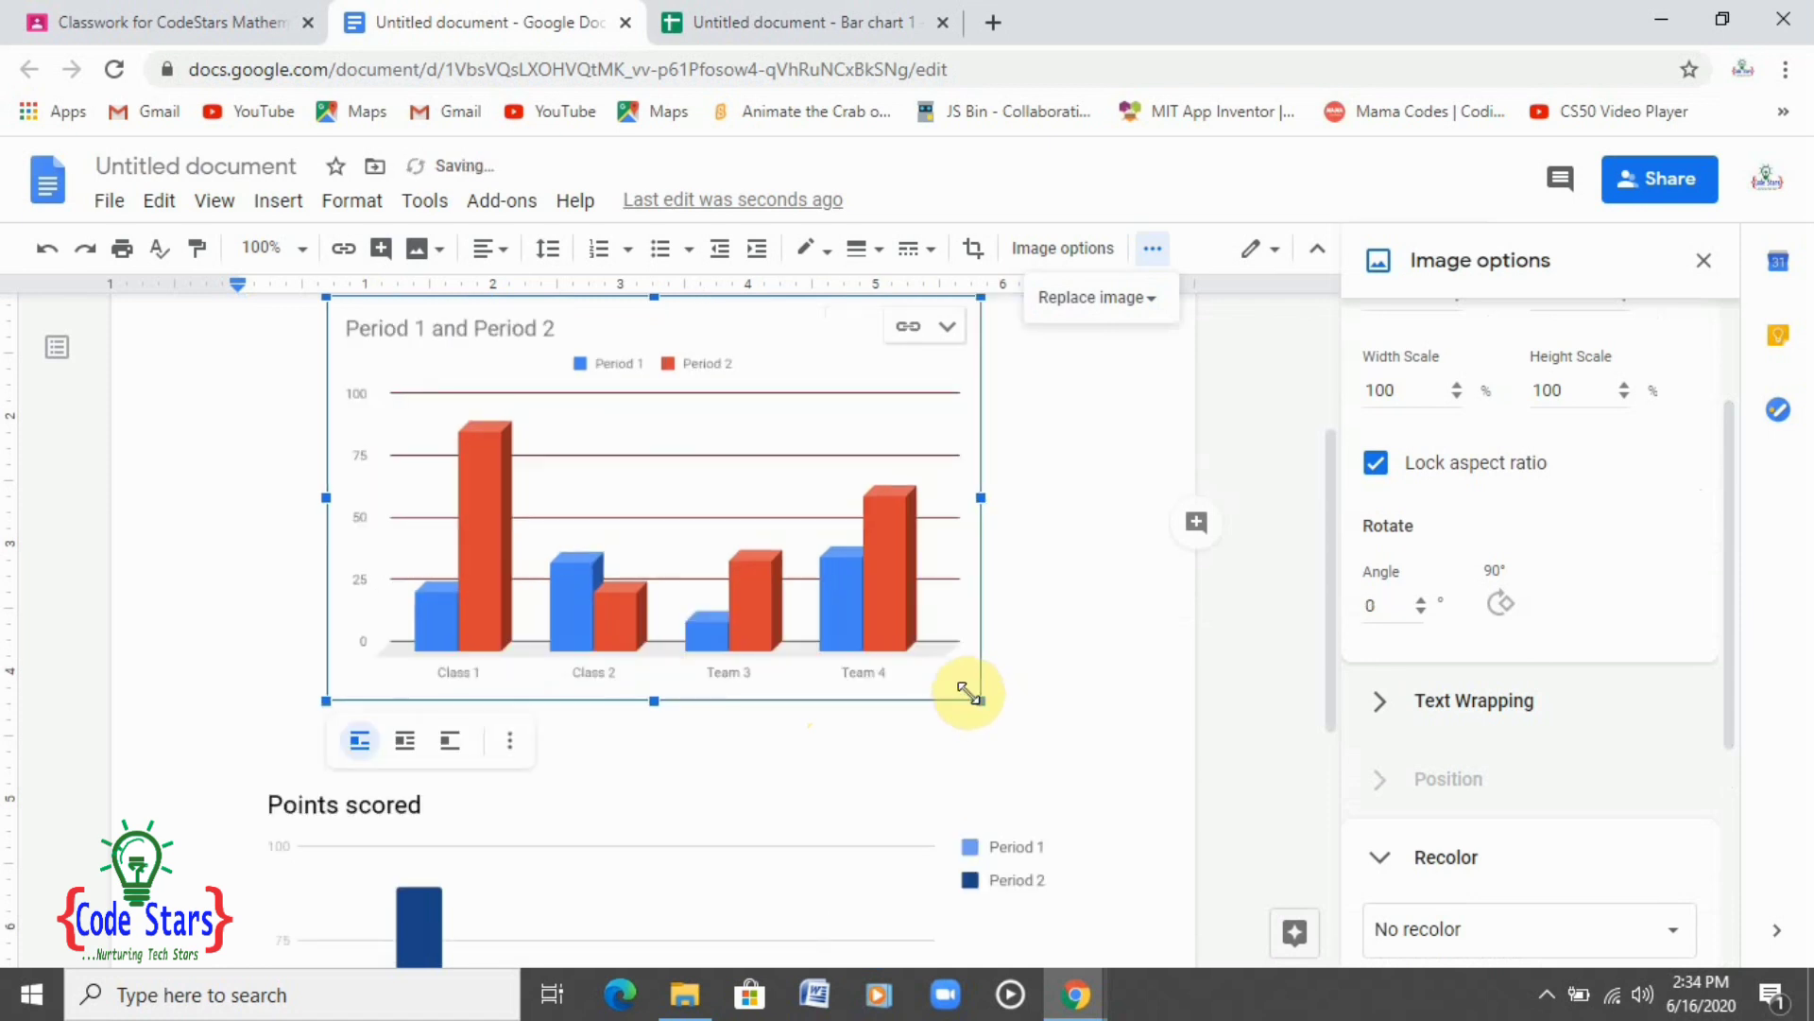
{"action": "left_click", "coordinate": [784, 397]}
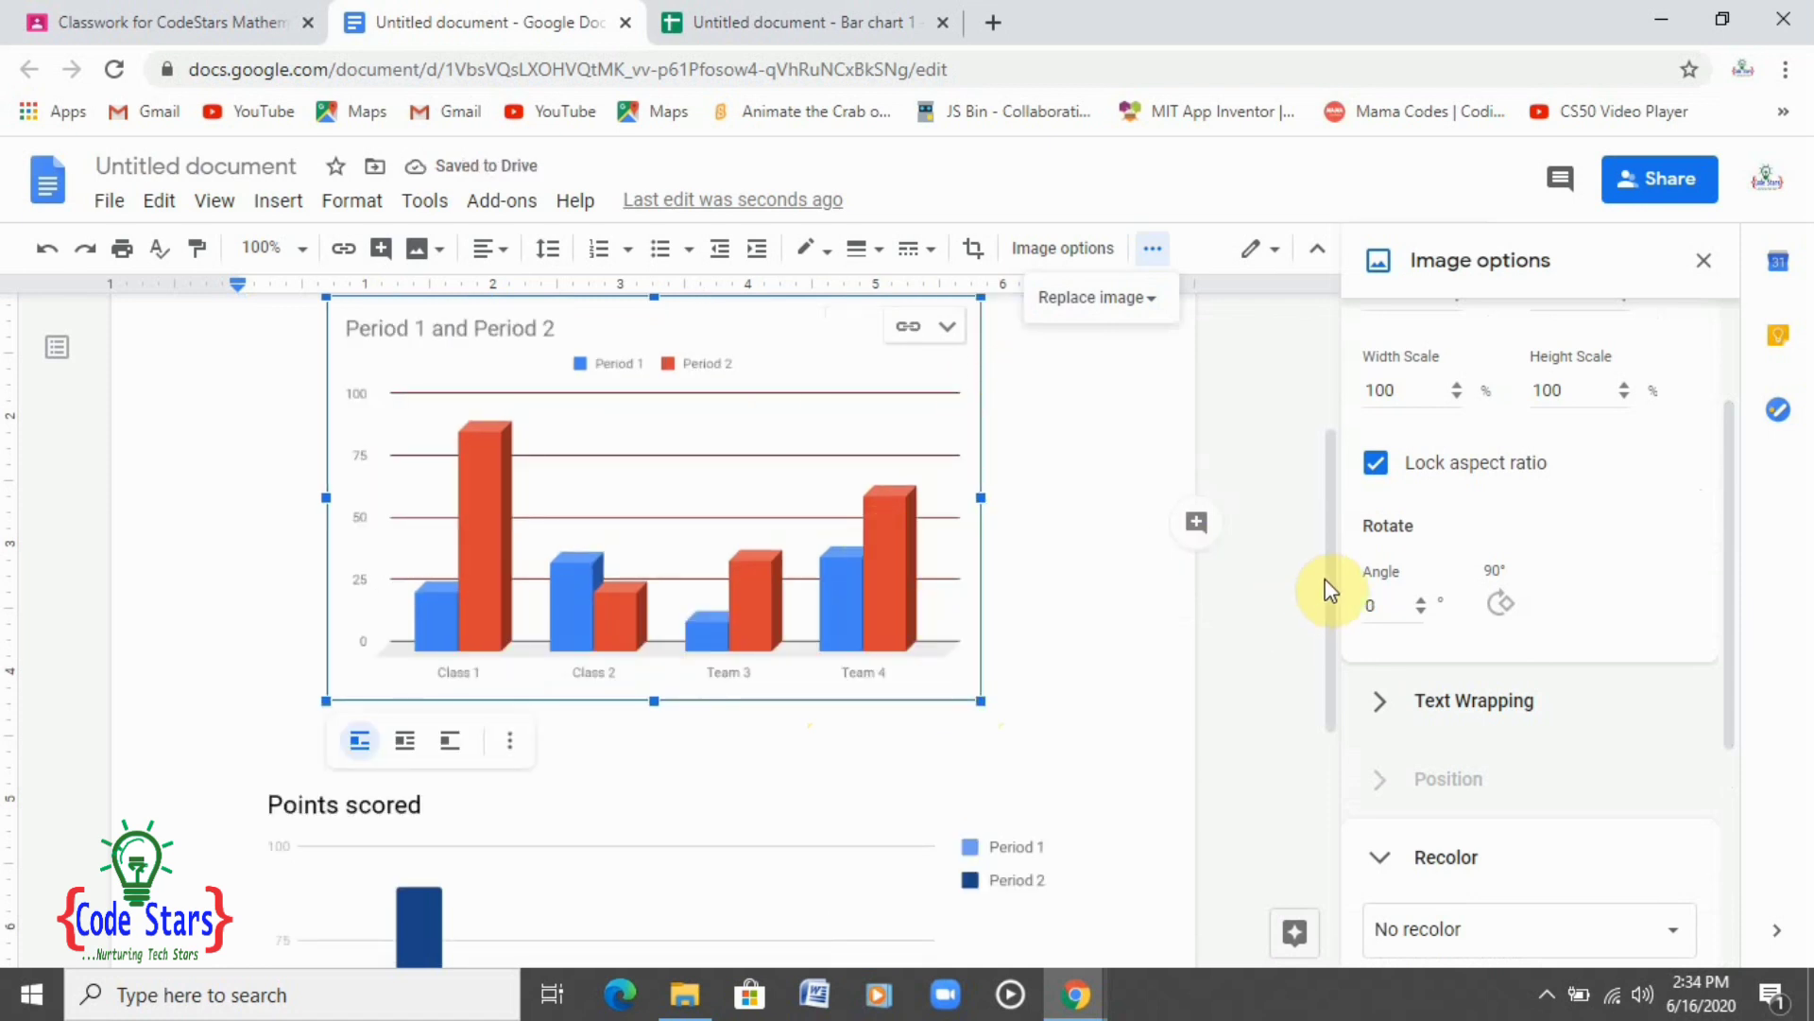
Insert two blank lines after the "Topic: Statistics" heading, above the Period 1 and Period 2 chart
{"action": "left_click_drag", "start_coordinate": [1326, 579], "coordinate": [1391, 439]}
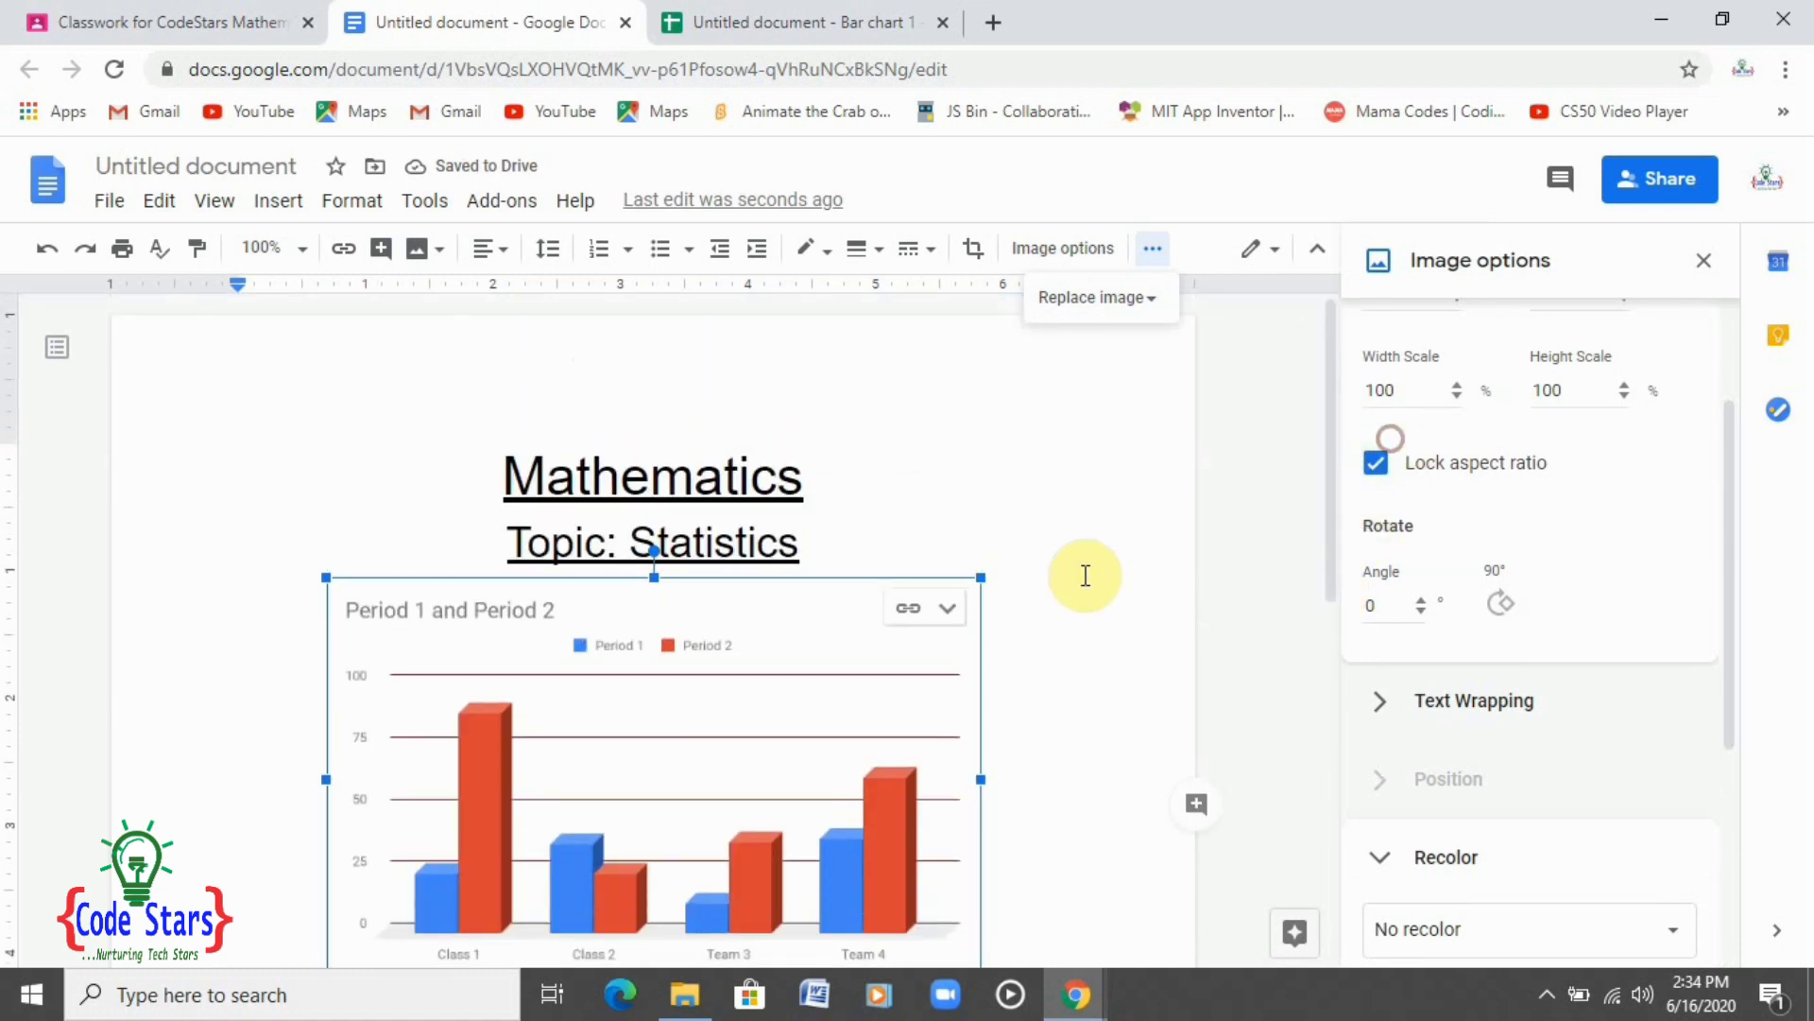
{"action": "left_click", "coordinate": [890, 536]}
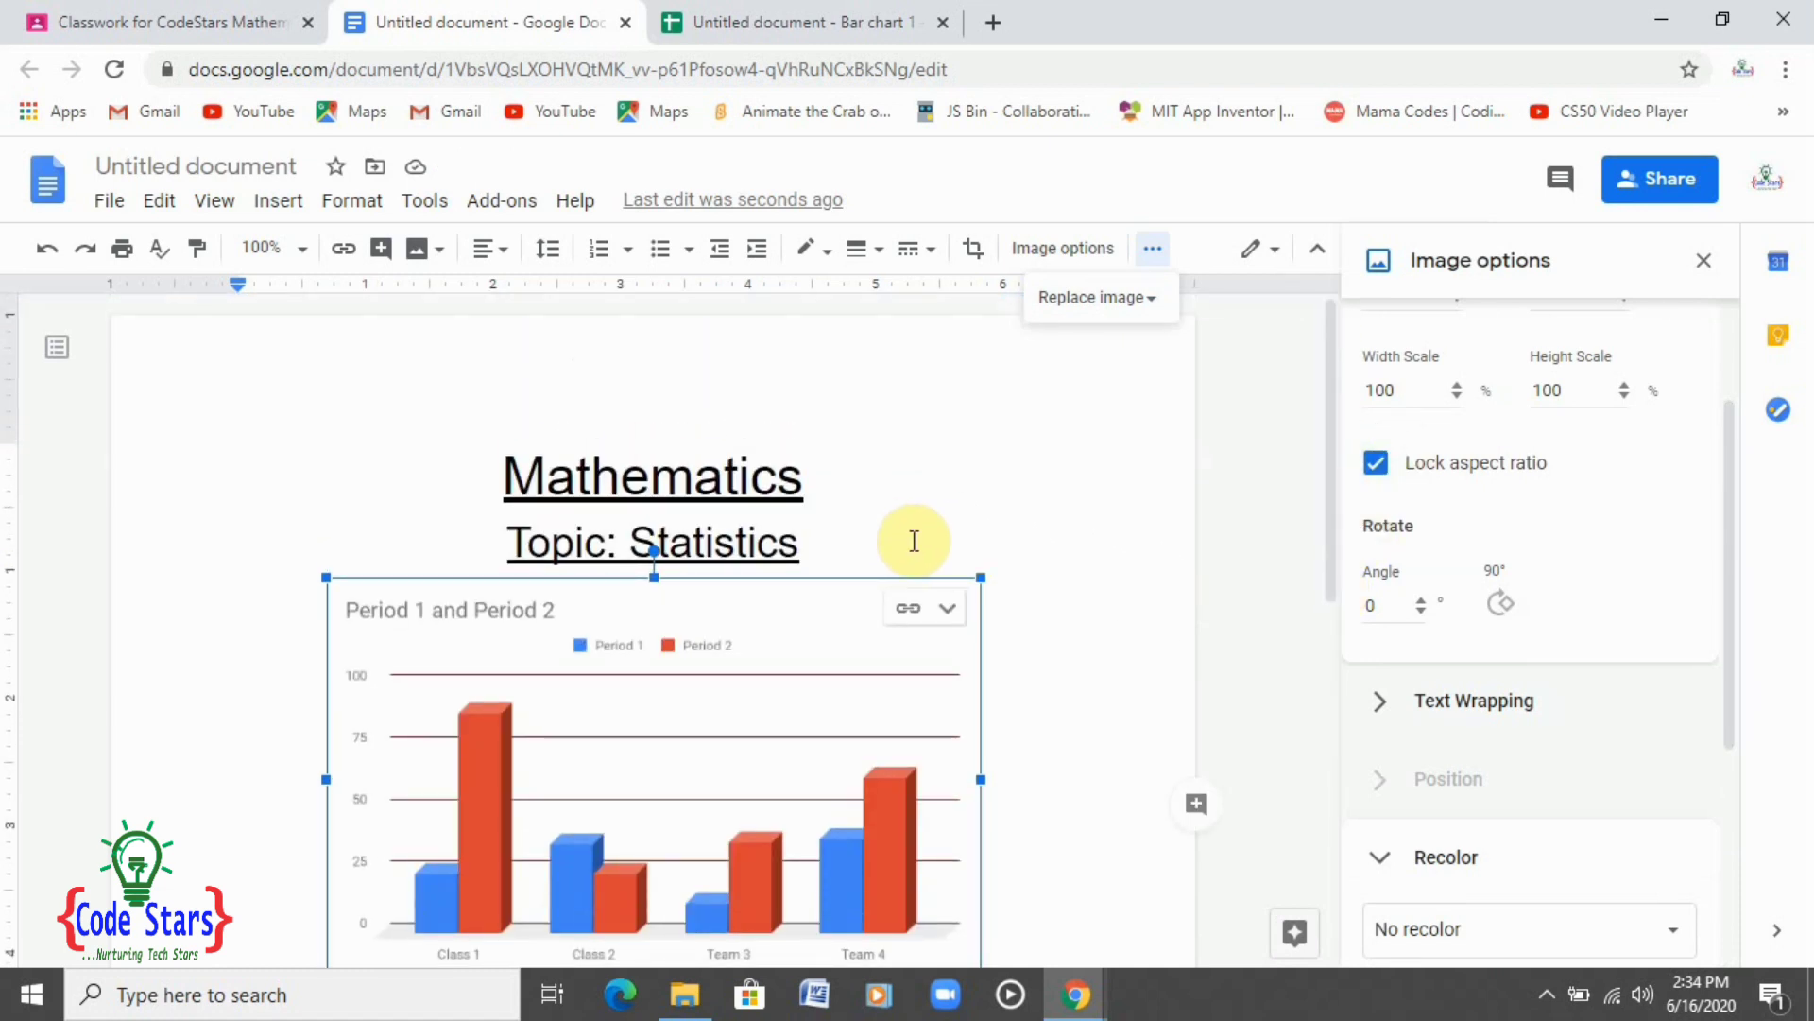
{"action": "left_click", "coordinate": [1065, 523]}
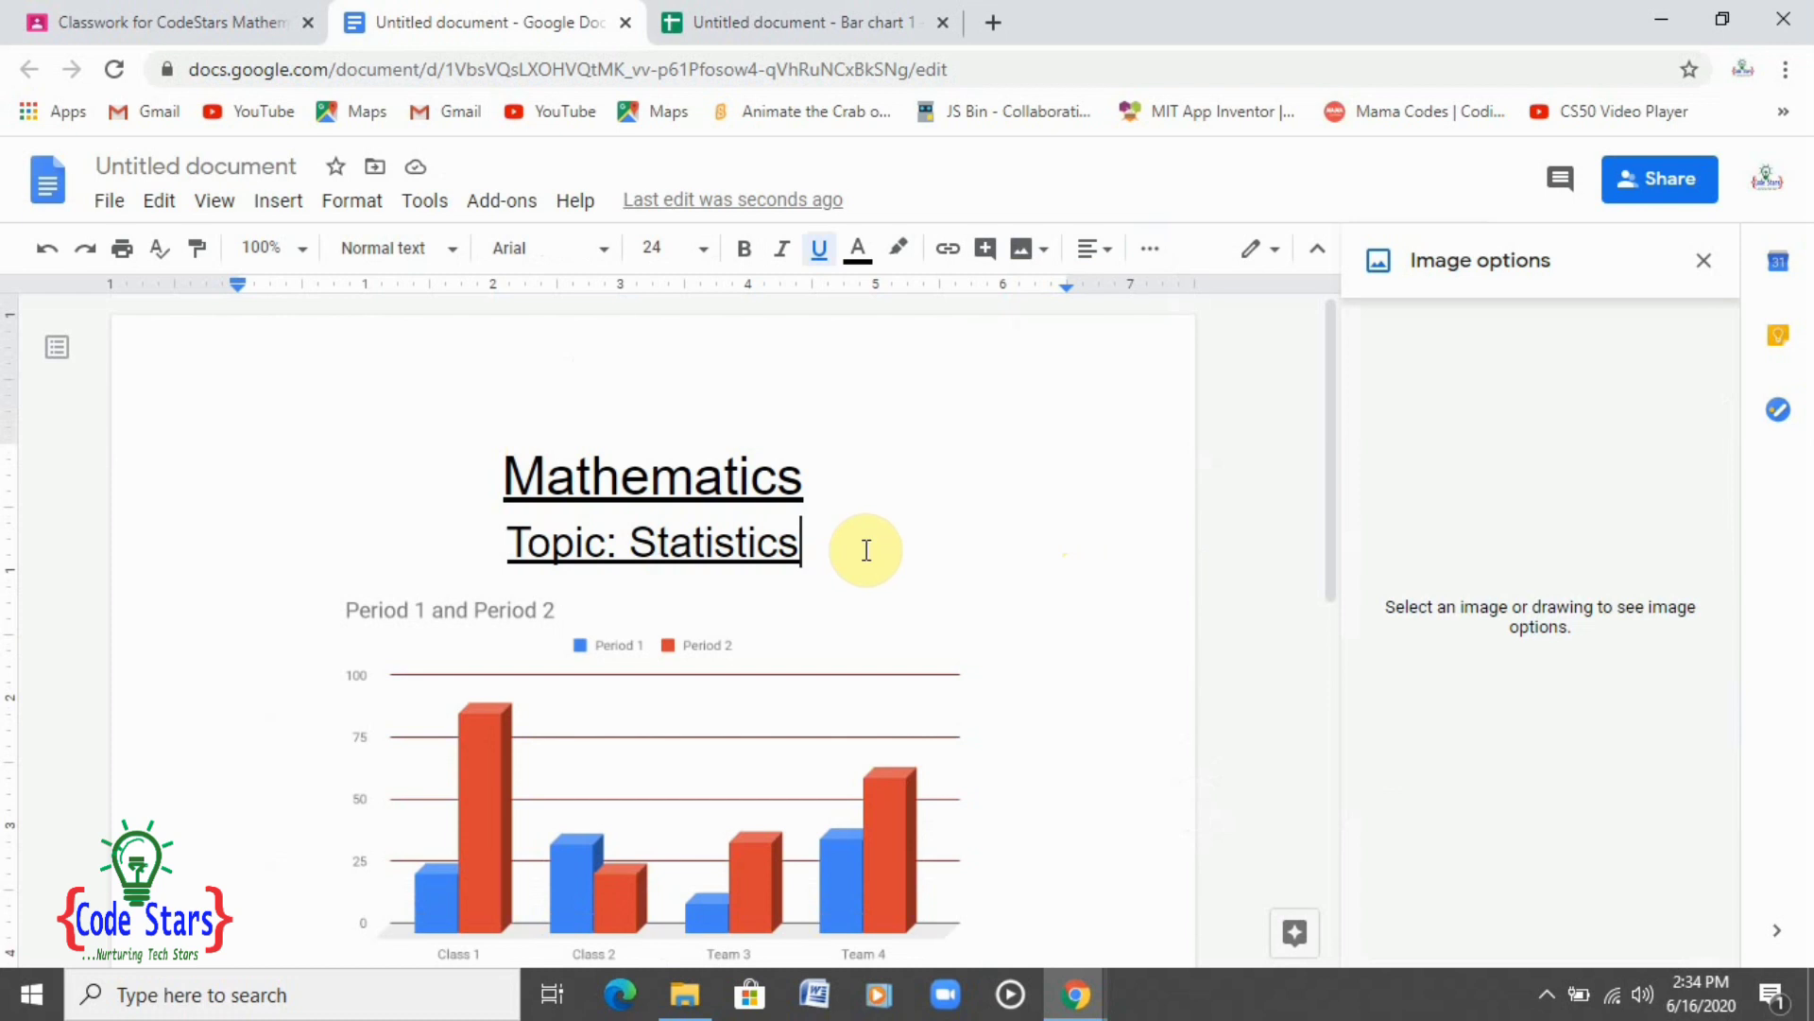
{"action": "key", "text": "Return"}
{"action": "key", "text": "Return"}
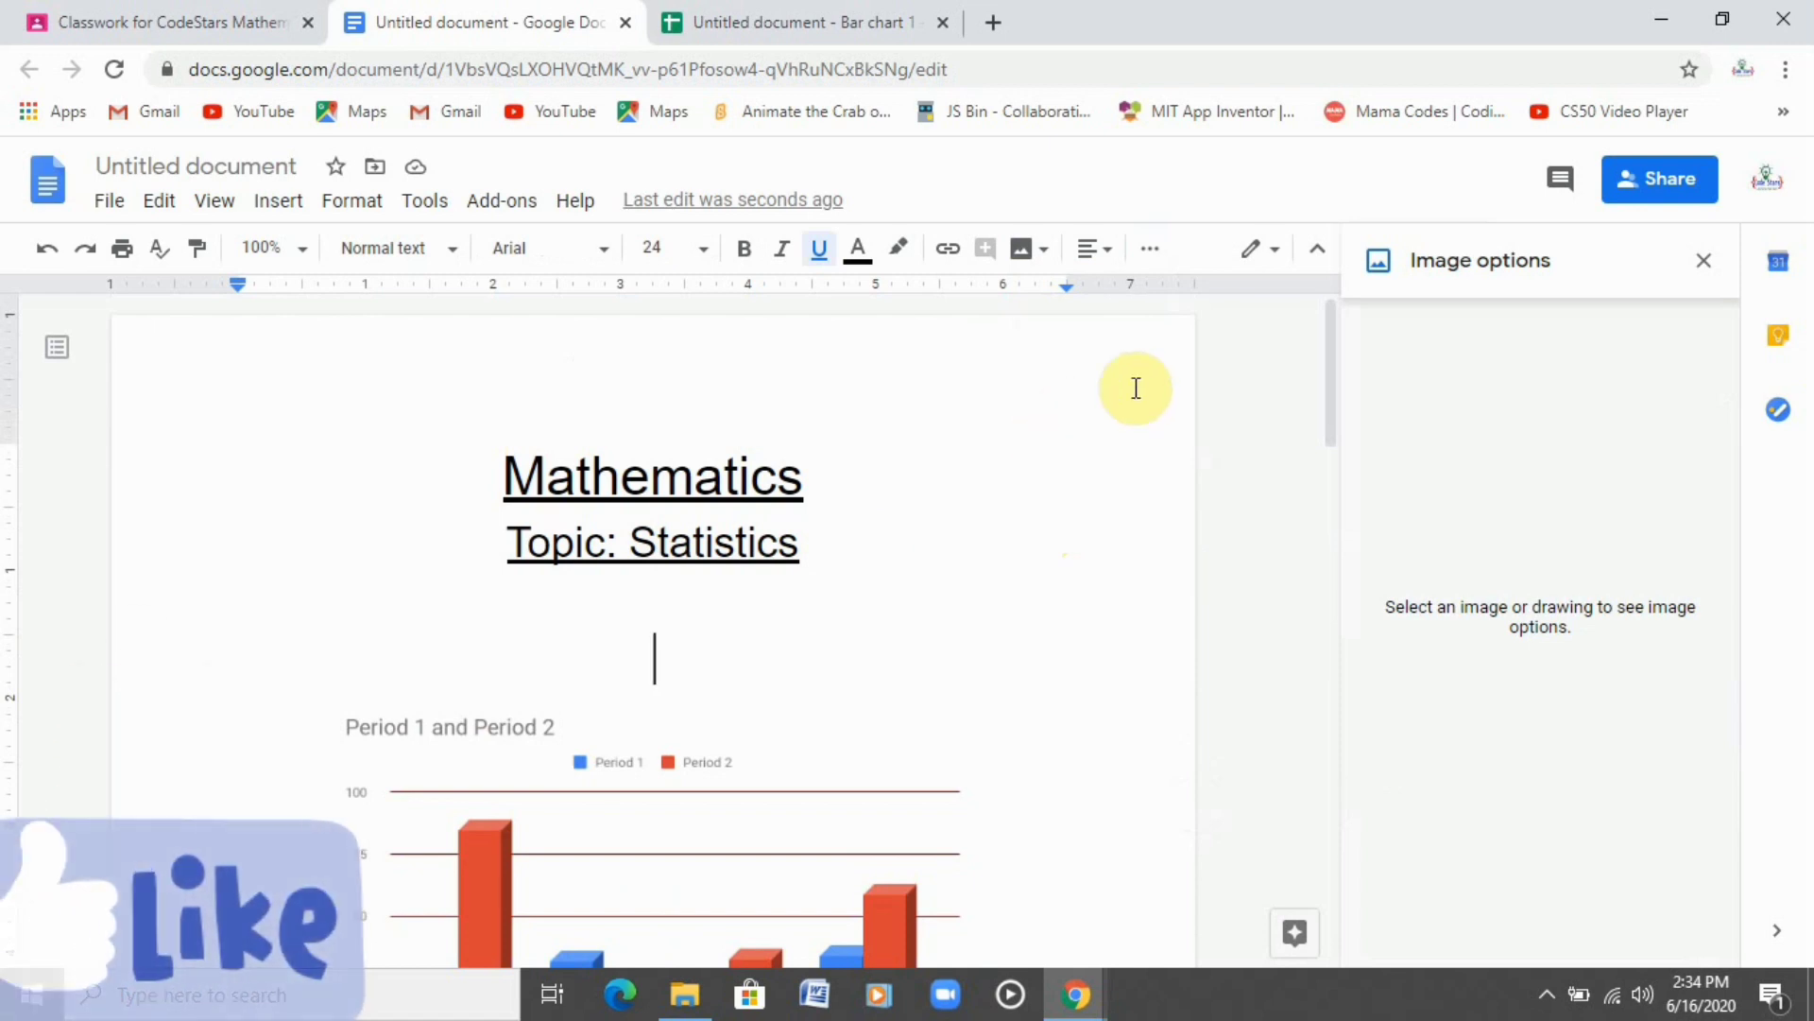
Select the Period 1 and Period 2 chart and add one more blank line before it
{"action": "left_click_drag", "start_coordinate": [1321, 399], "coordinate": [1327, 453]}
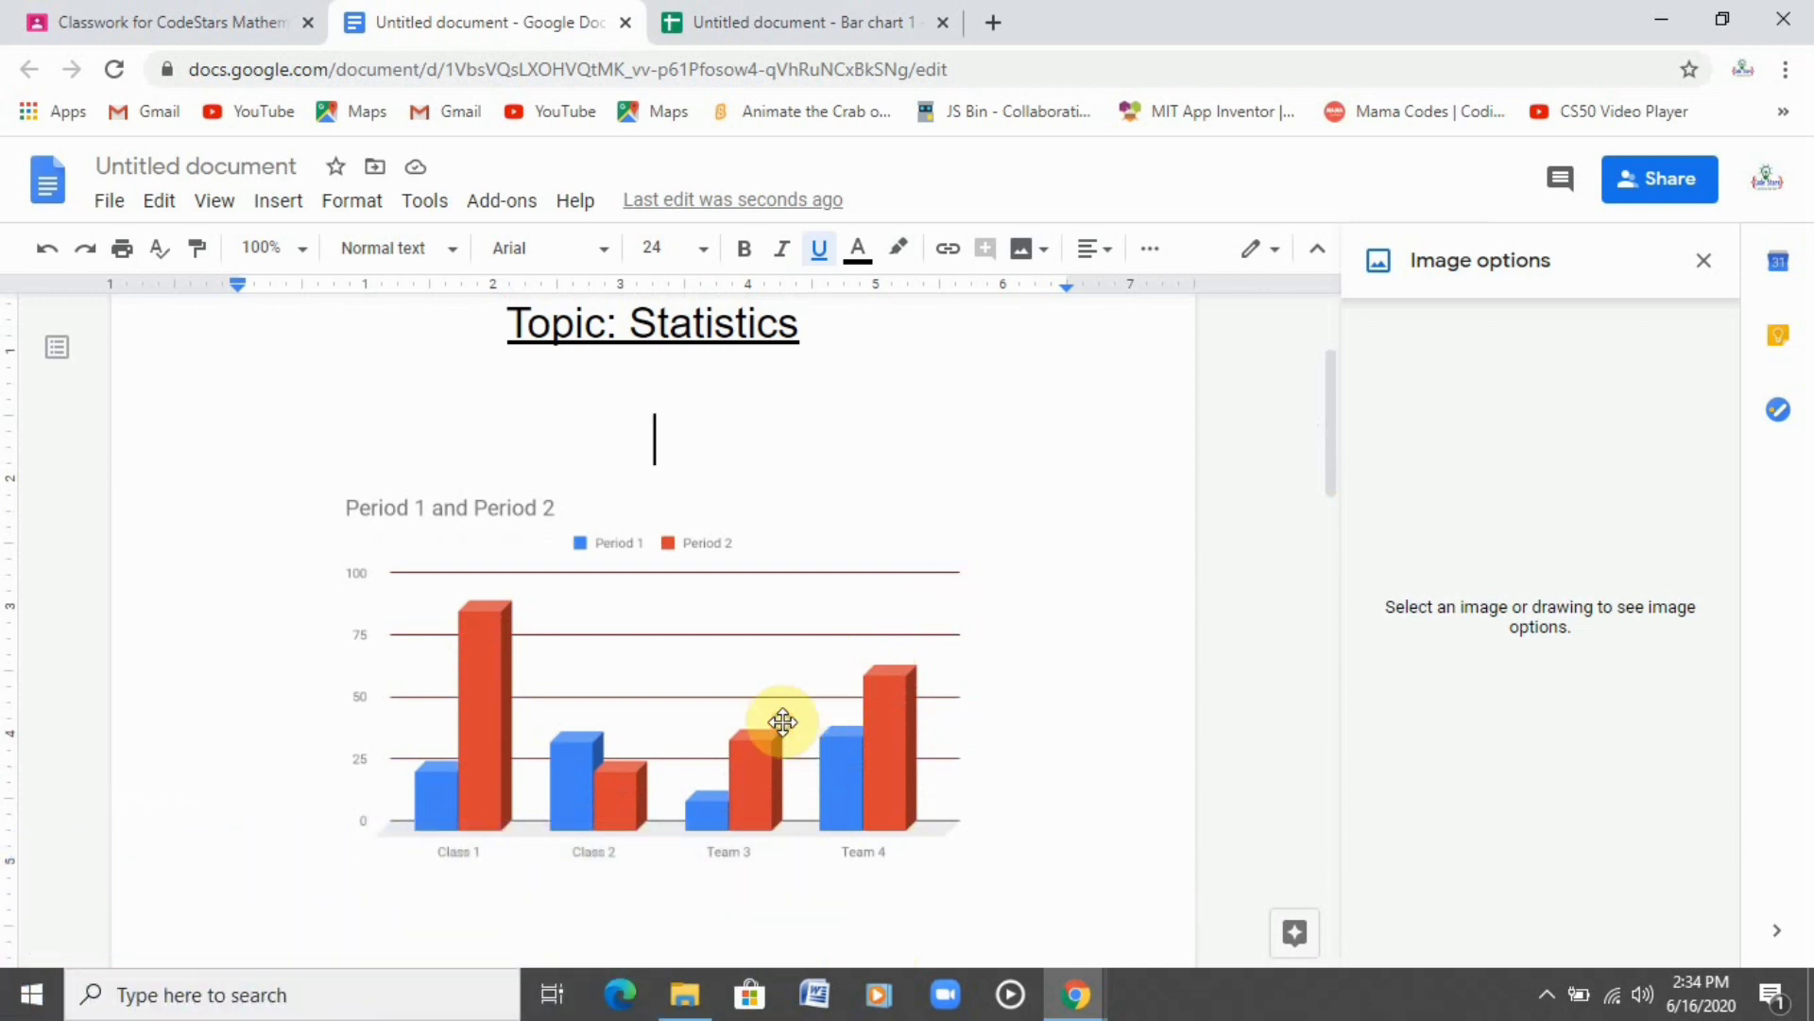
{"action": "left_click", "coordinate": [826, 783]}
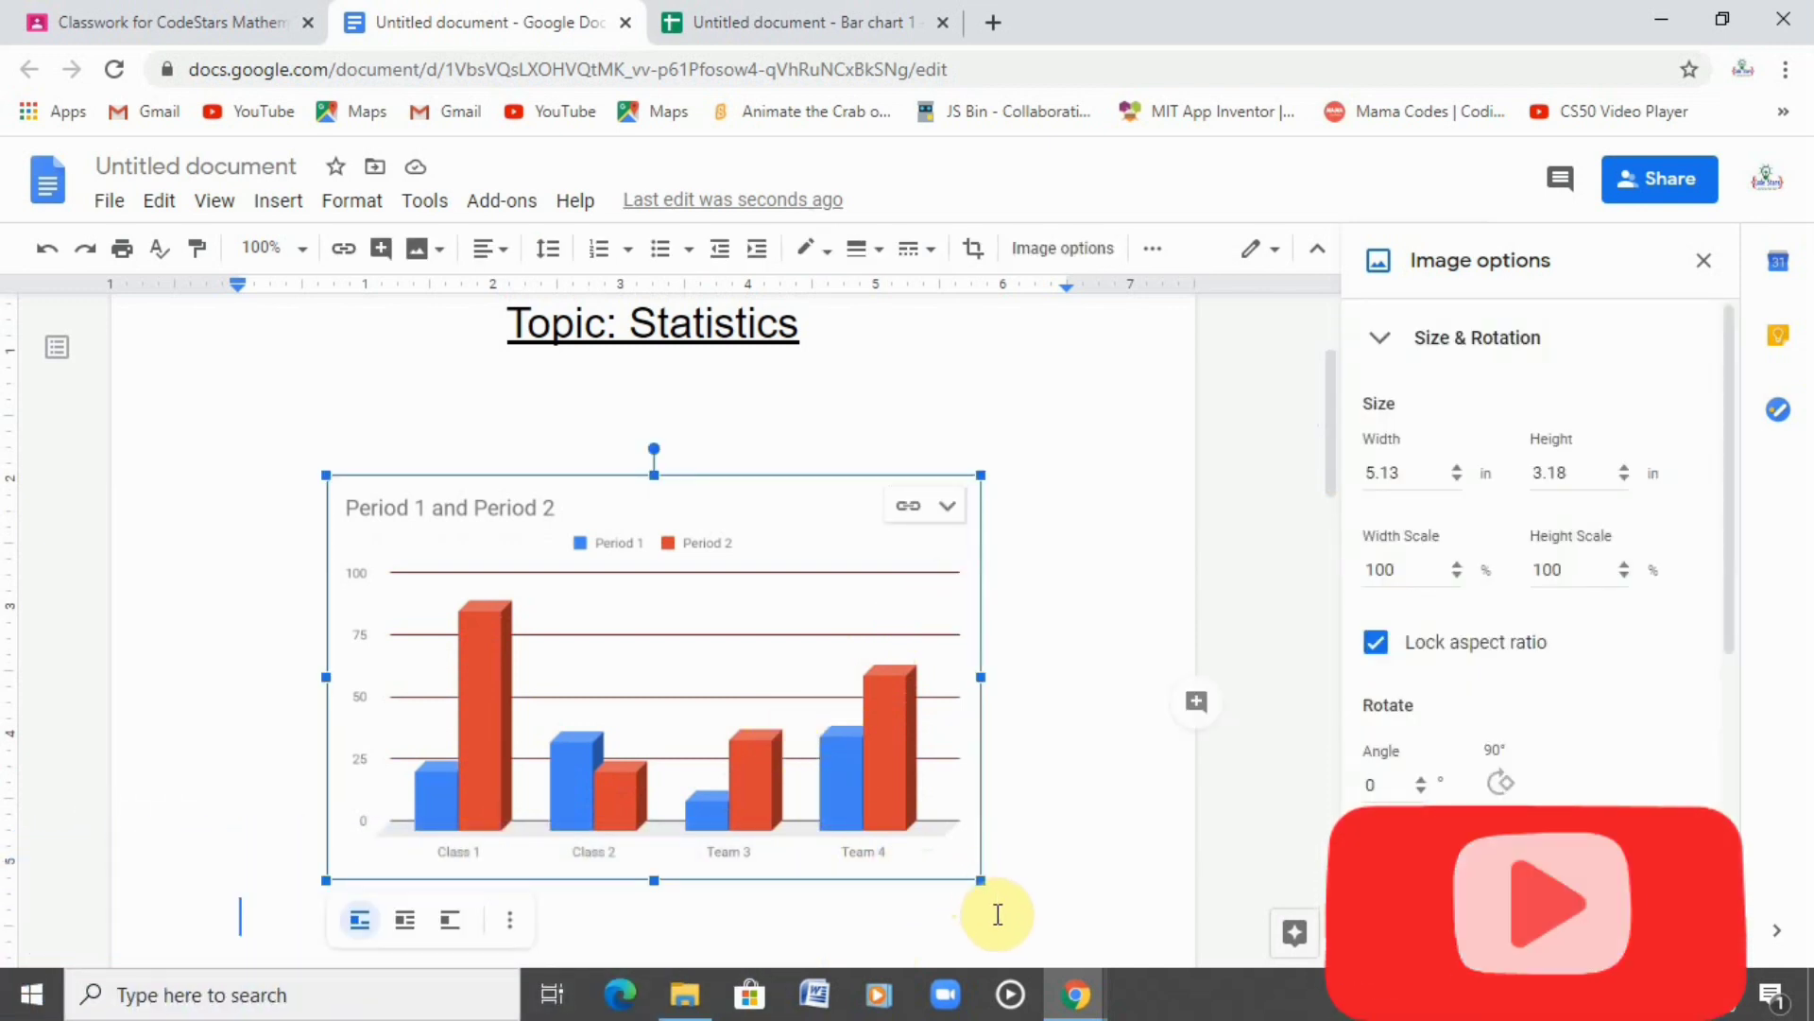
{"action": "key", "text": "Return"}
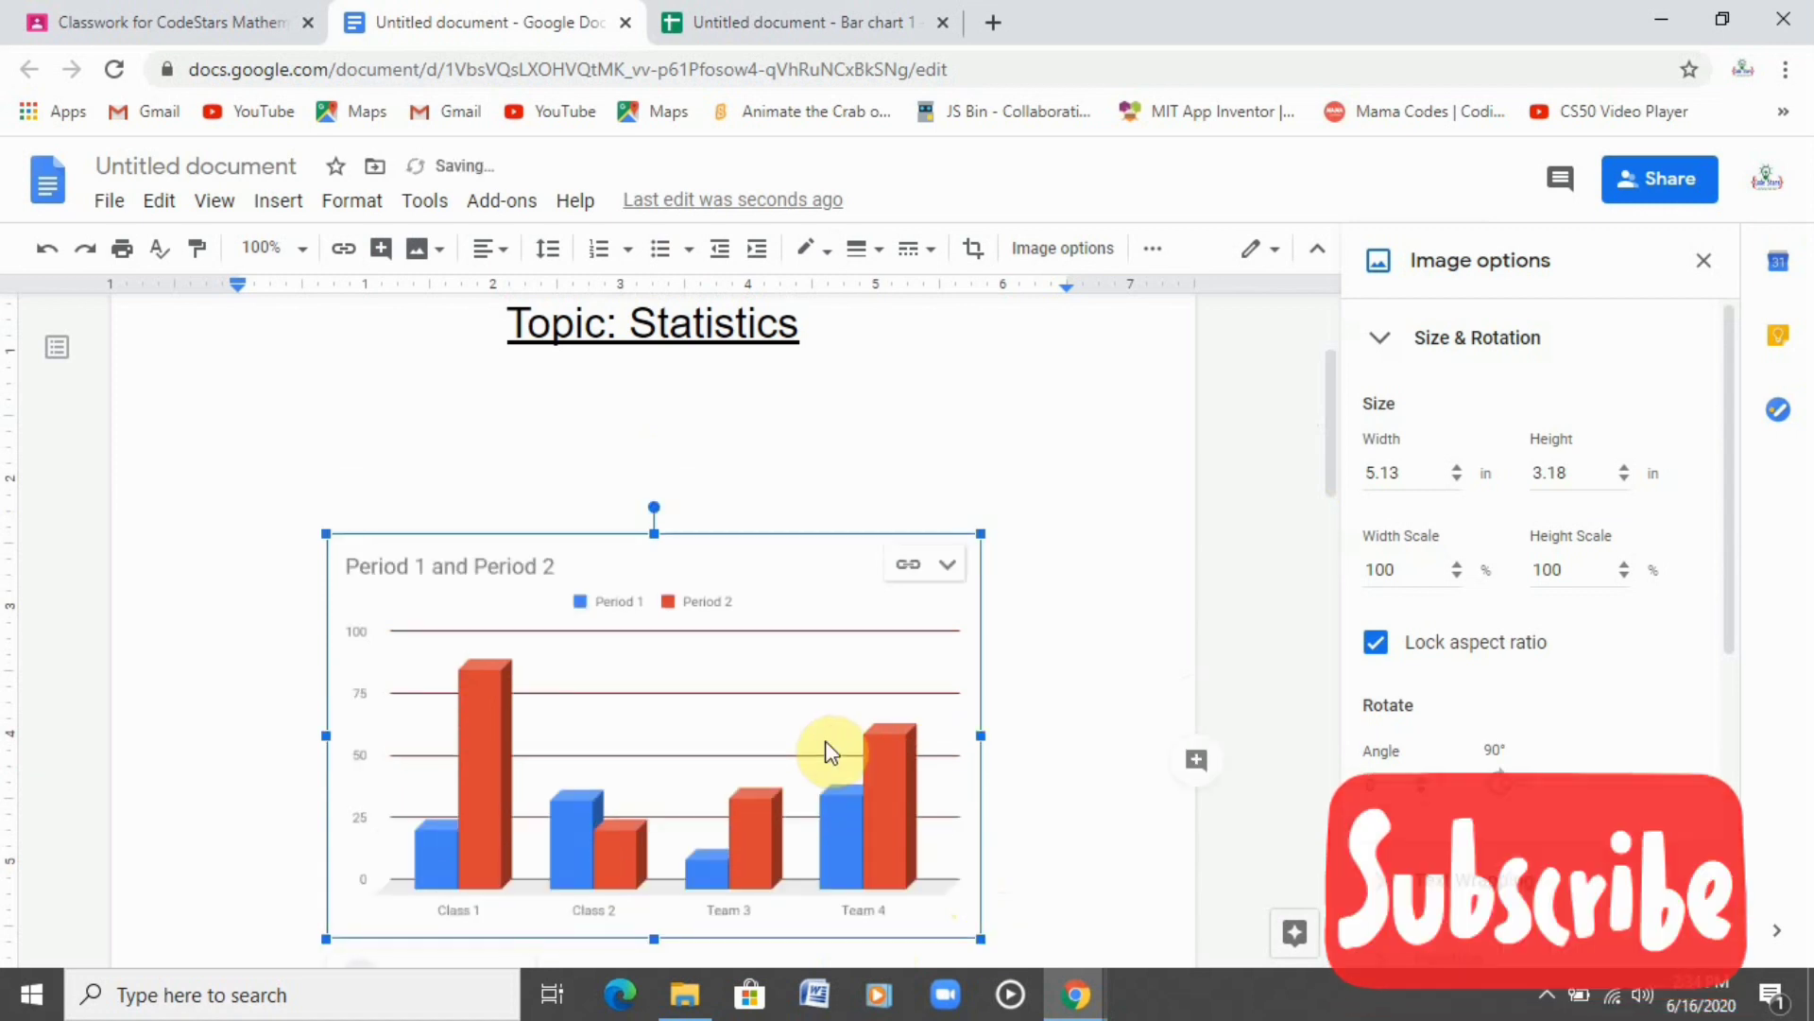